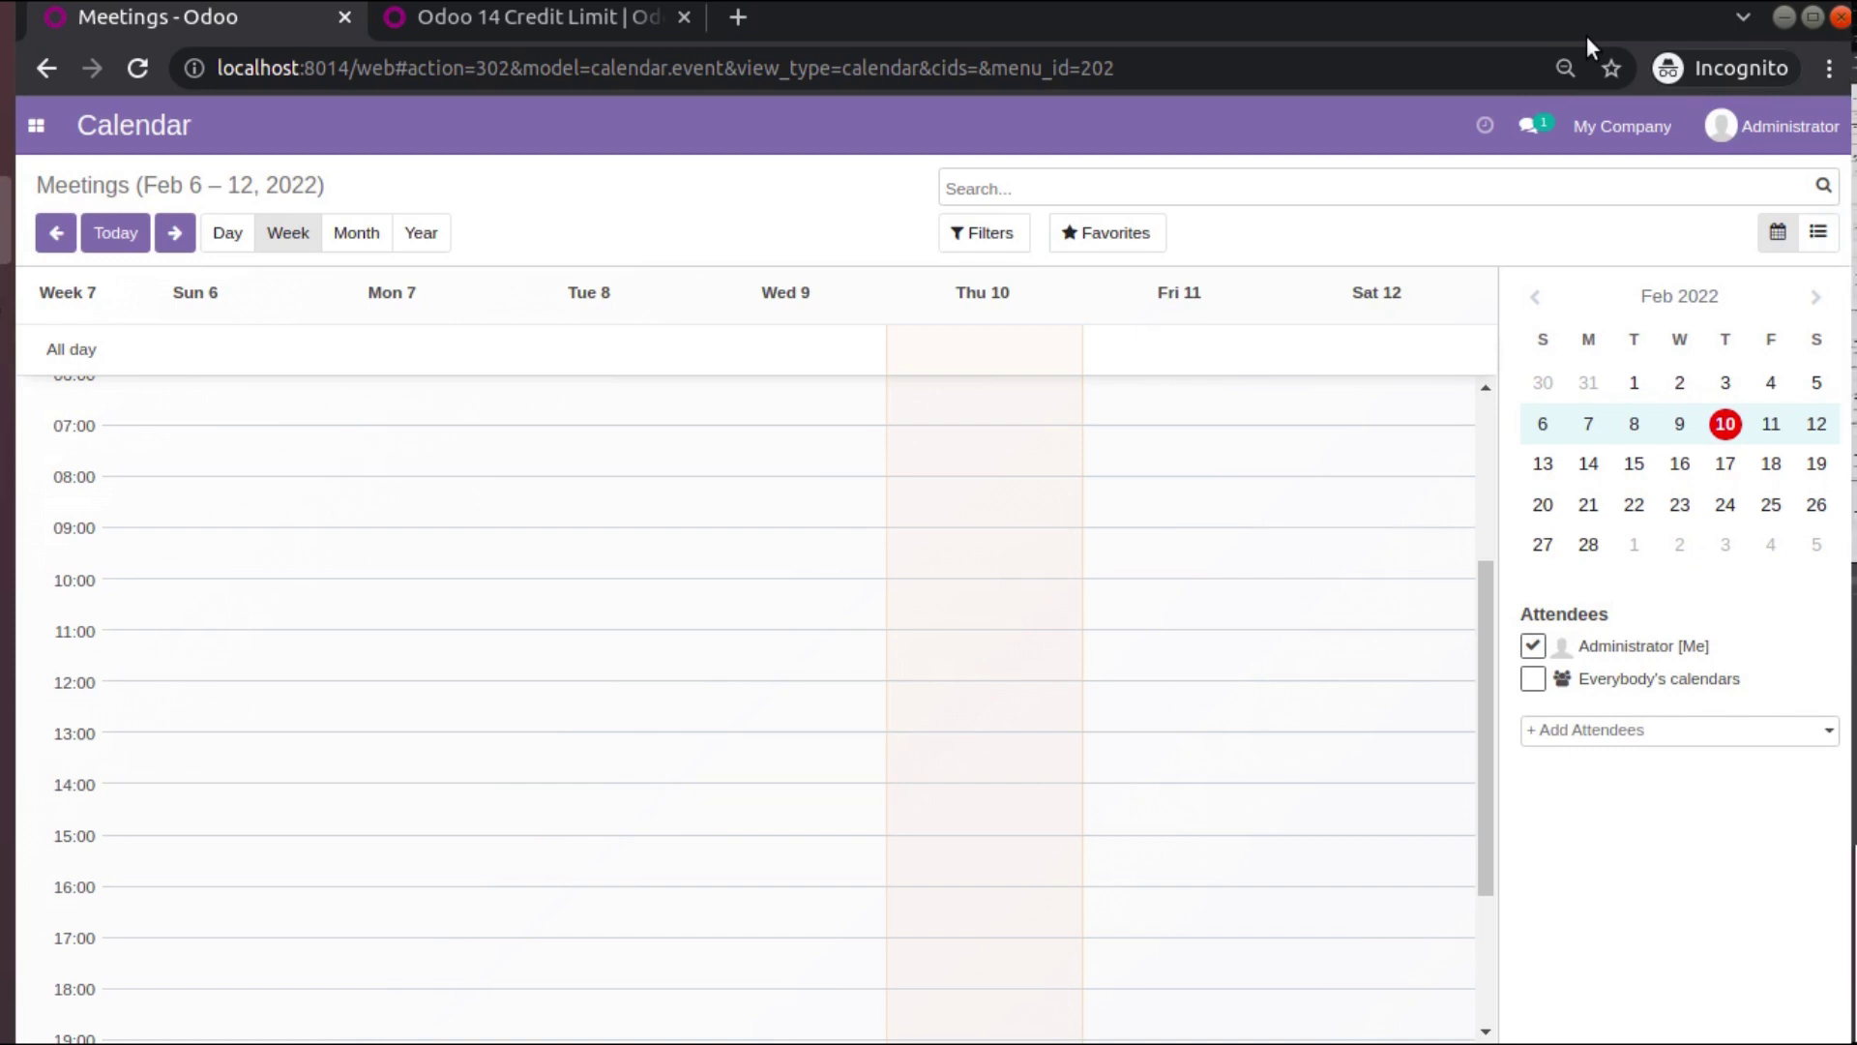
Search all modules in Apps for 'credit', with the Apps filter removed.
left_click(549, 16)
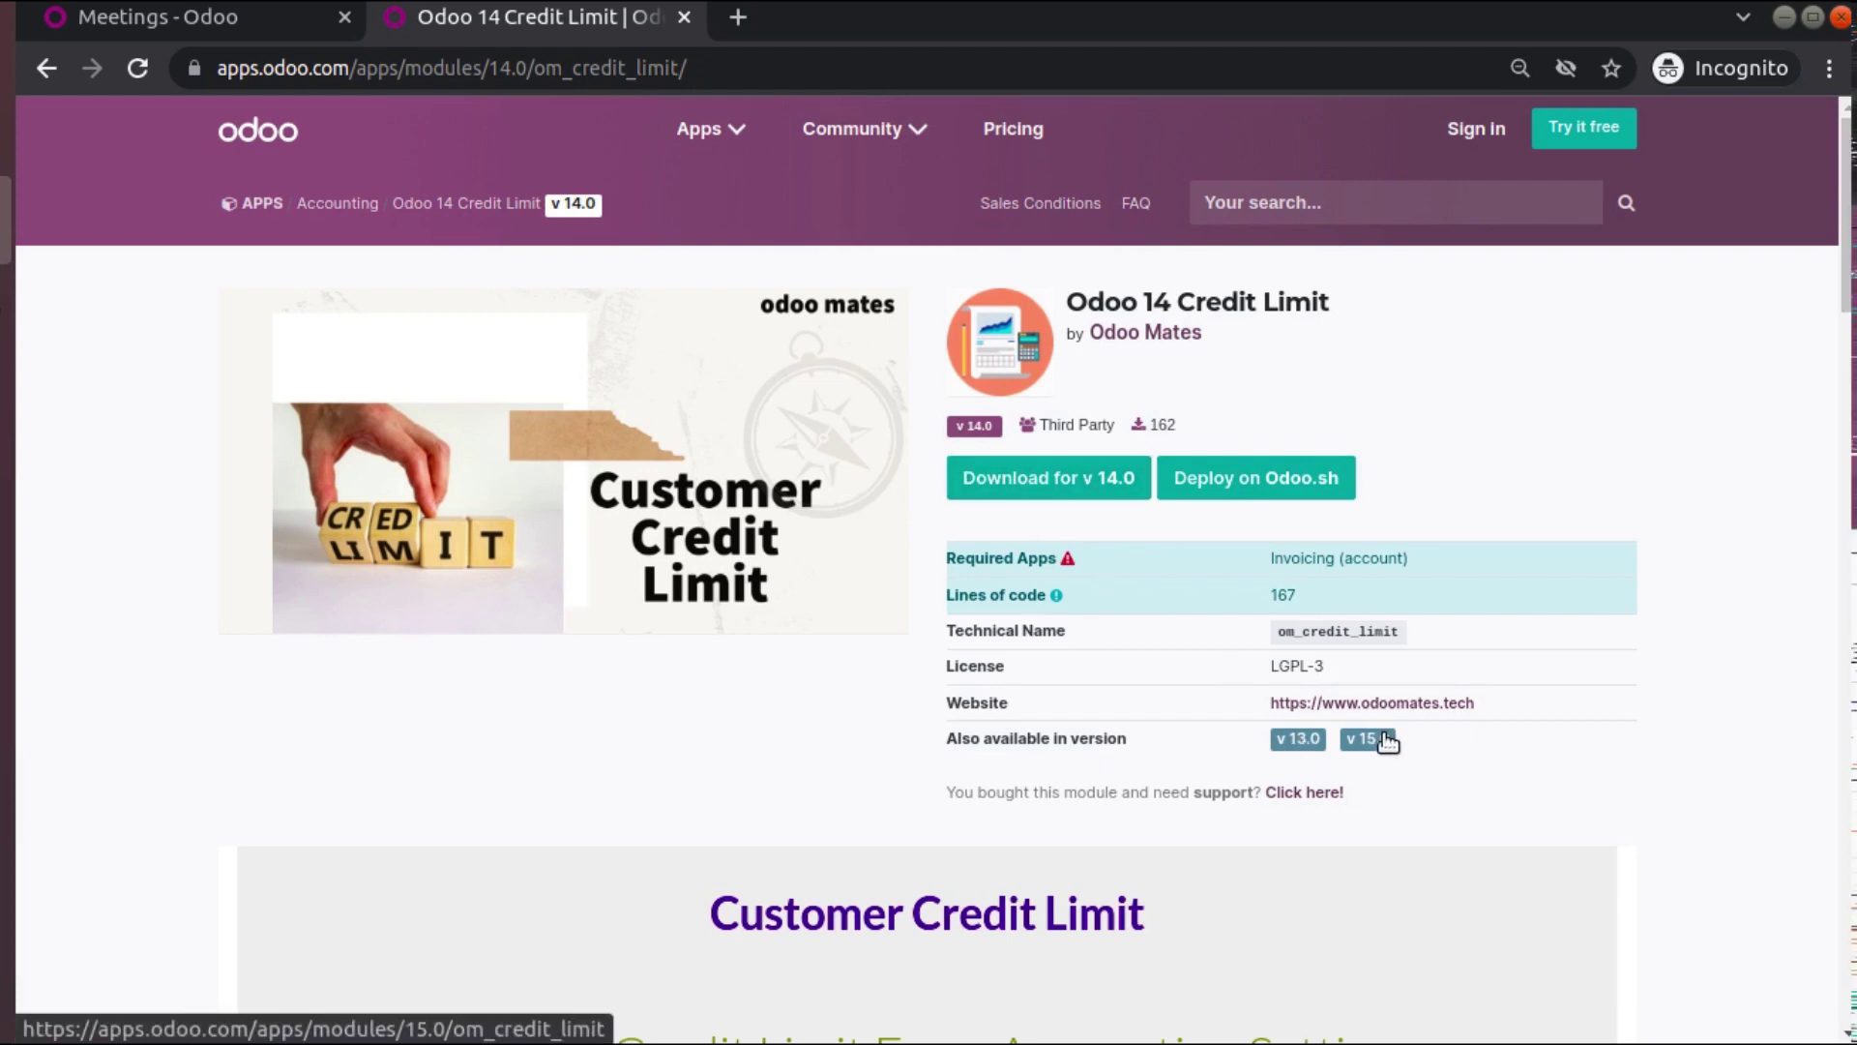
left_click(263, 14)
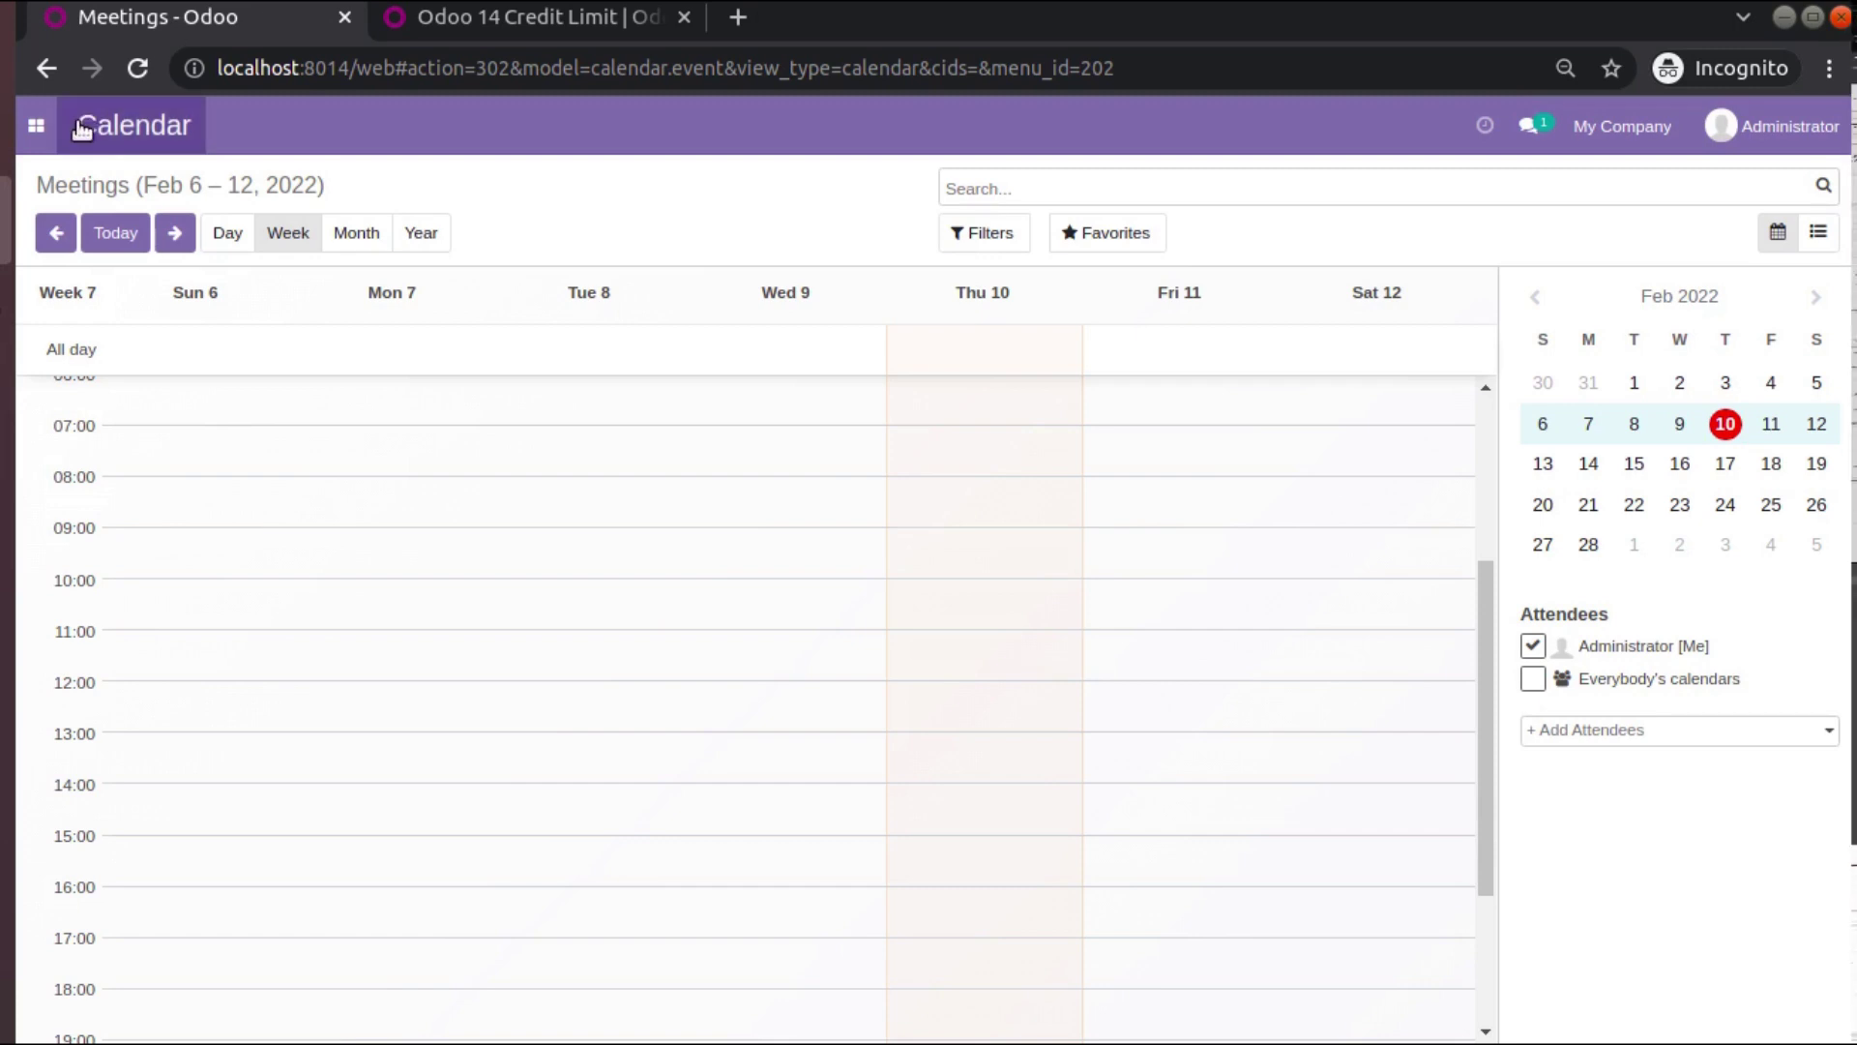
left_click(36, 125)
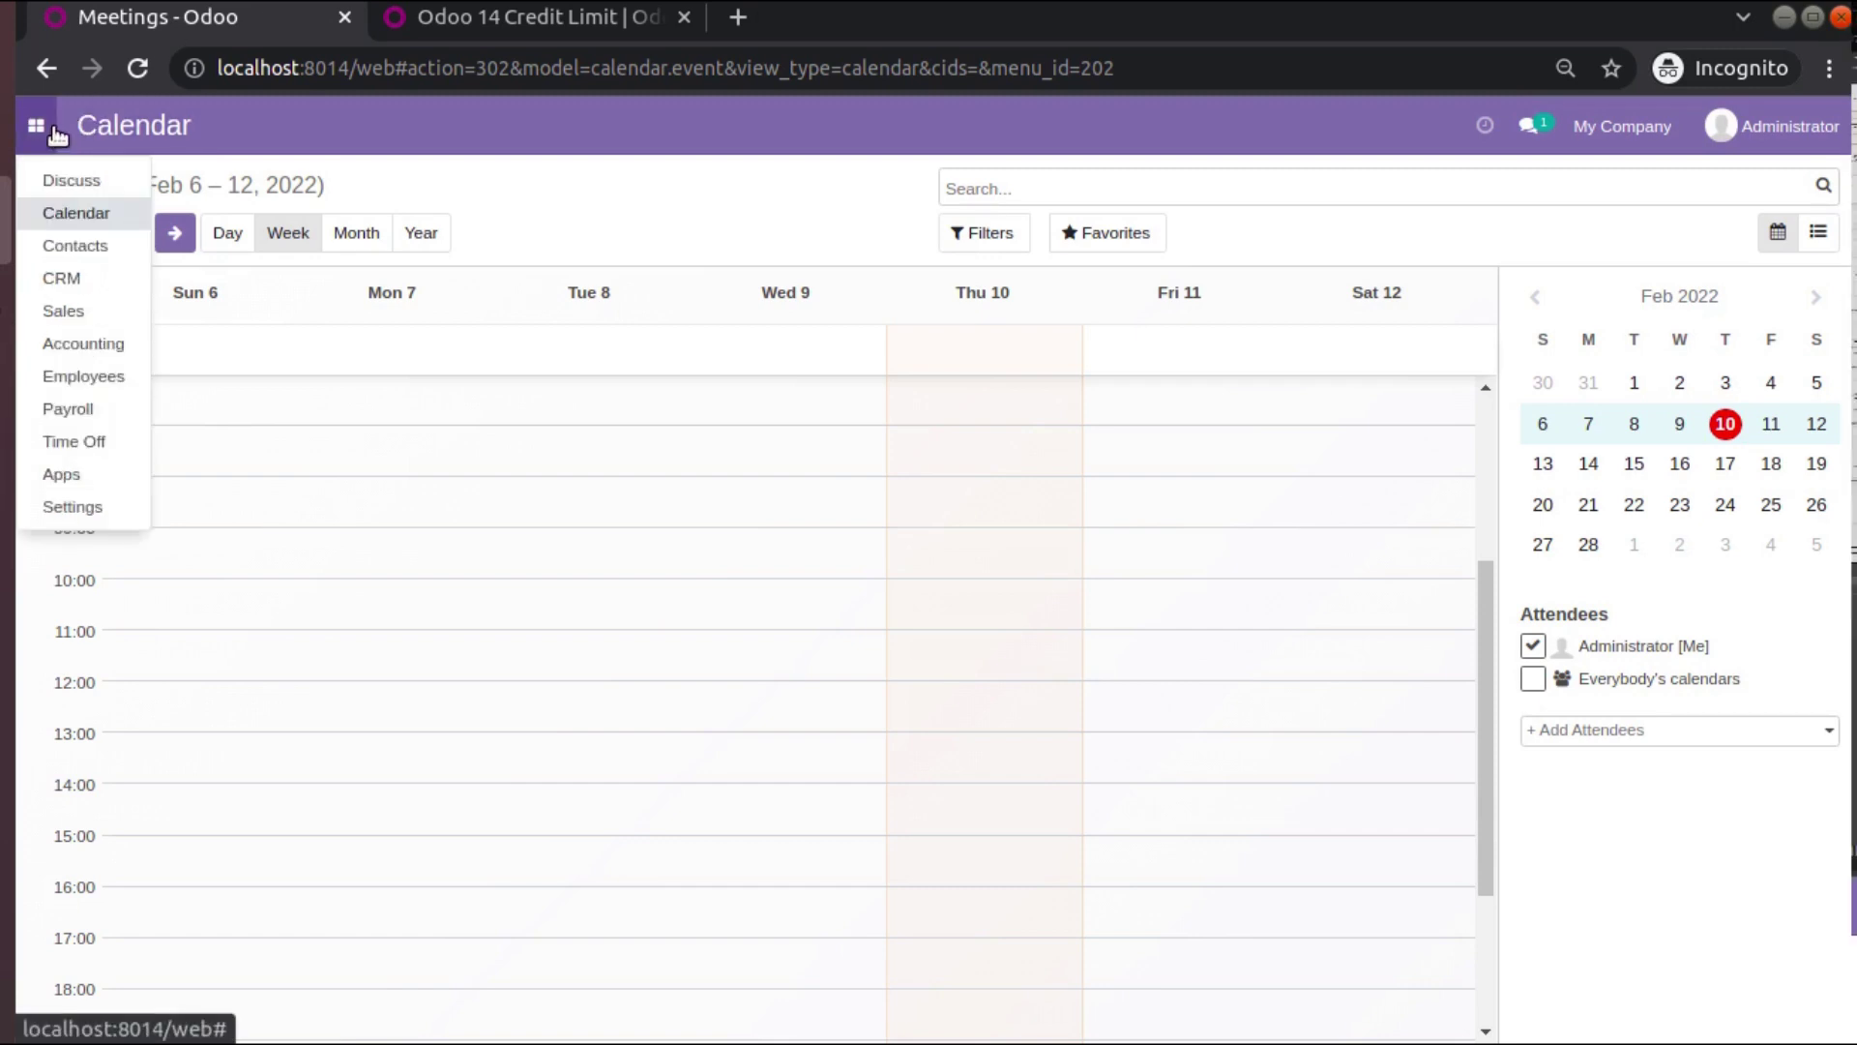
left_click(132, 487)
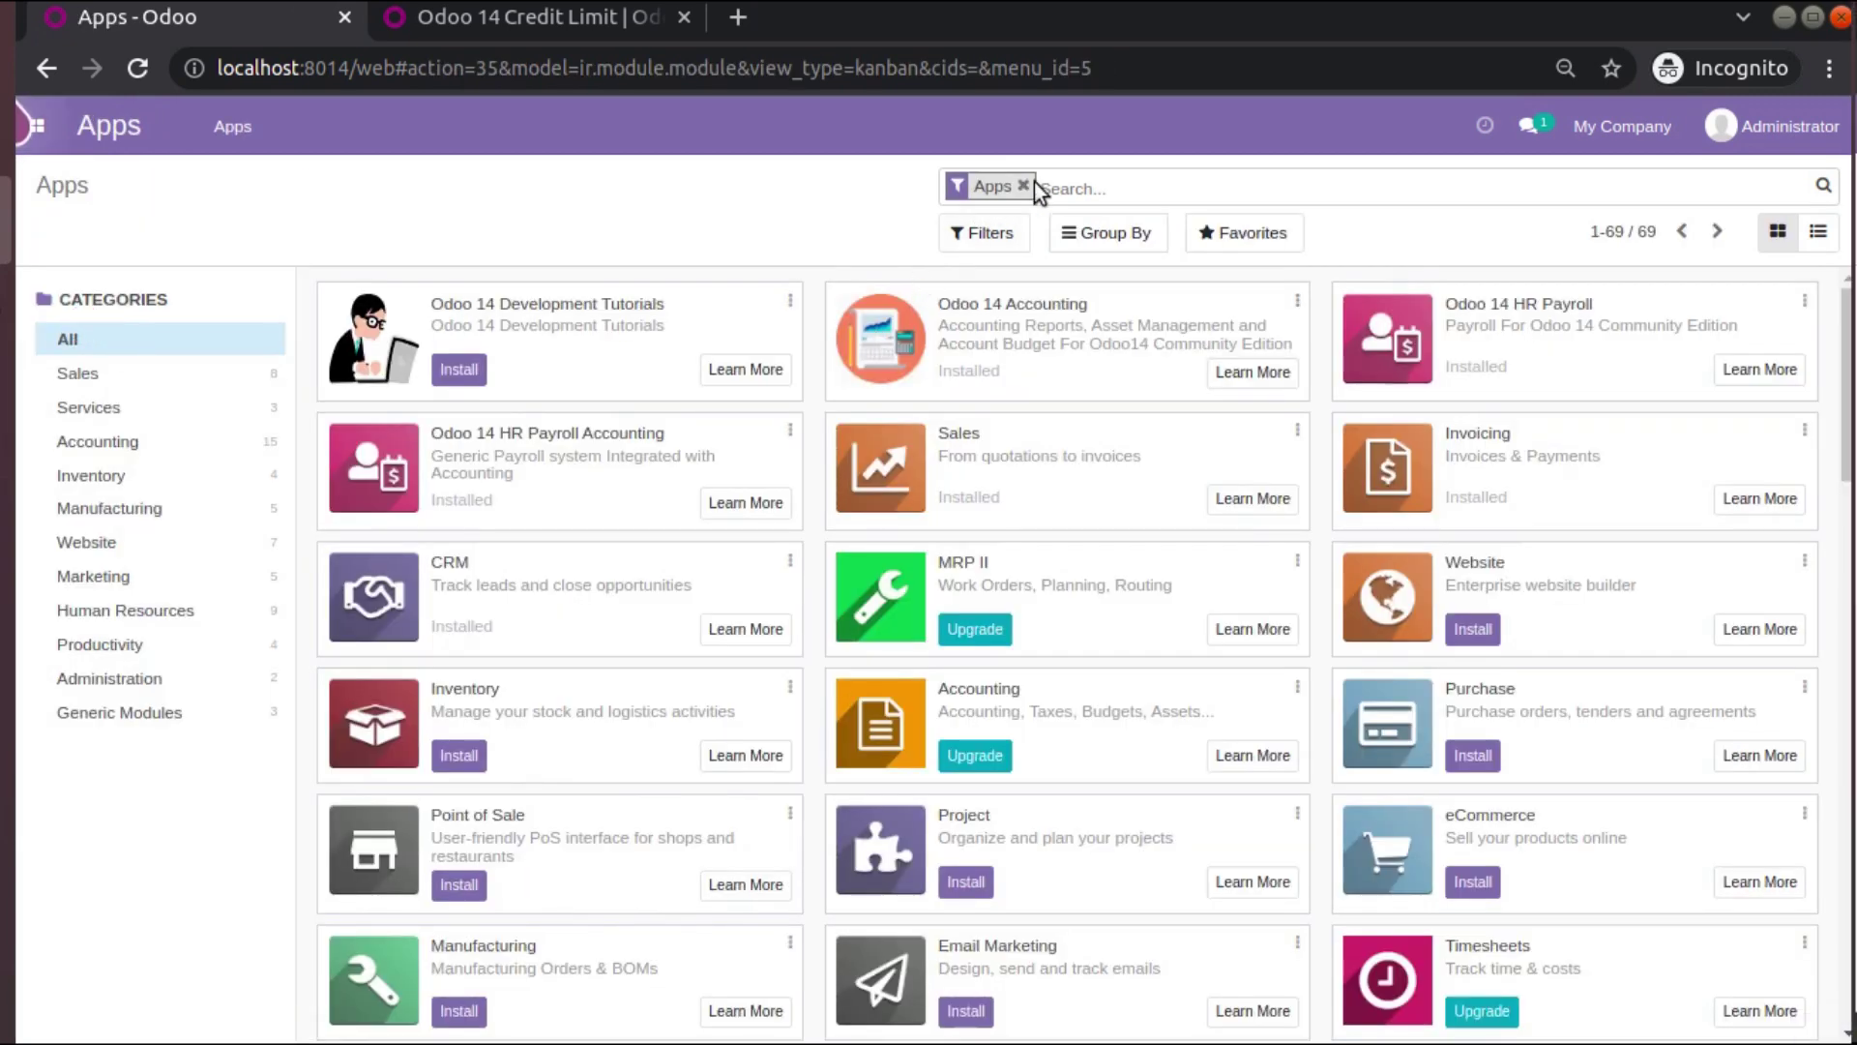
left_click(1024, 185)
type("credit")
key("Return")
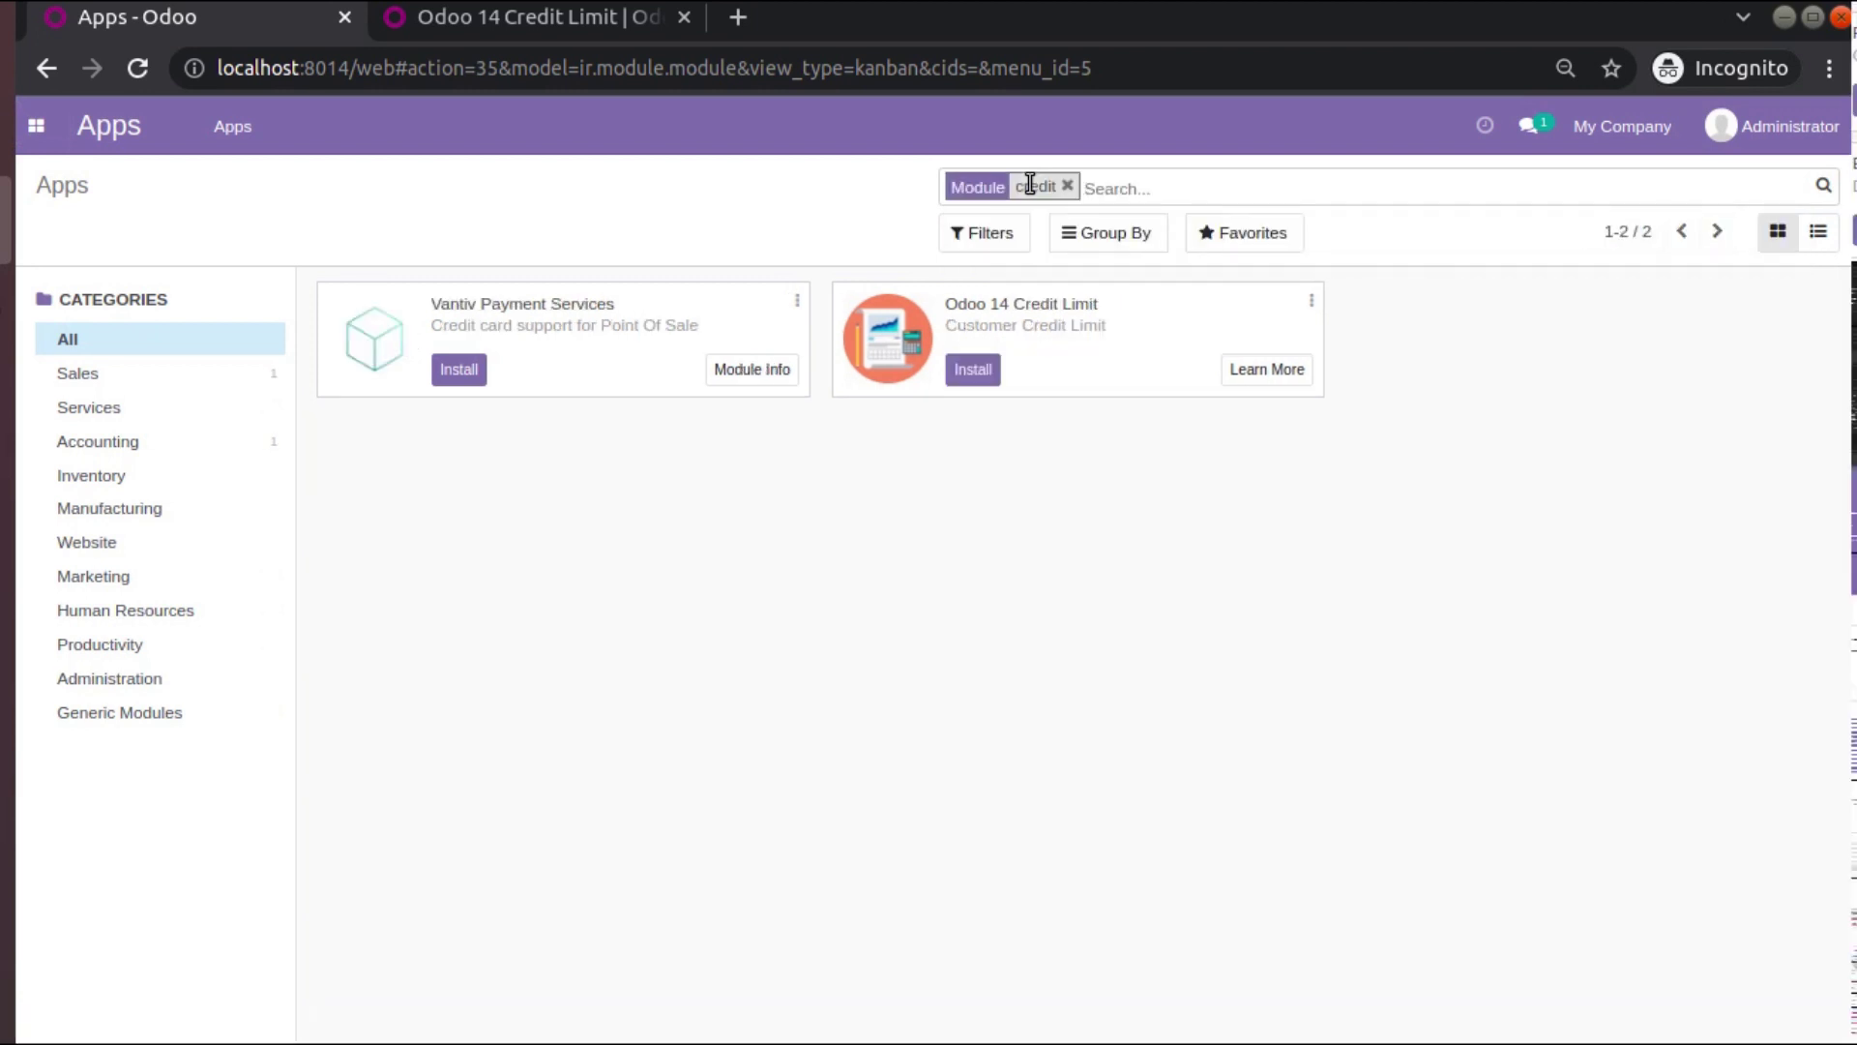
Open the Odoo 14 Credit Limit module's details and install it.
left_click(1312, 301)
left_click(1312, 301)
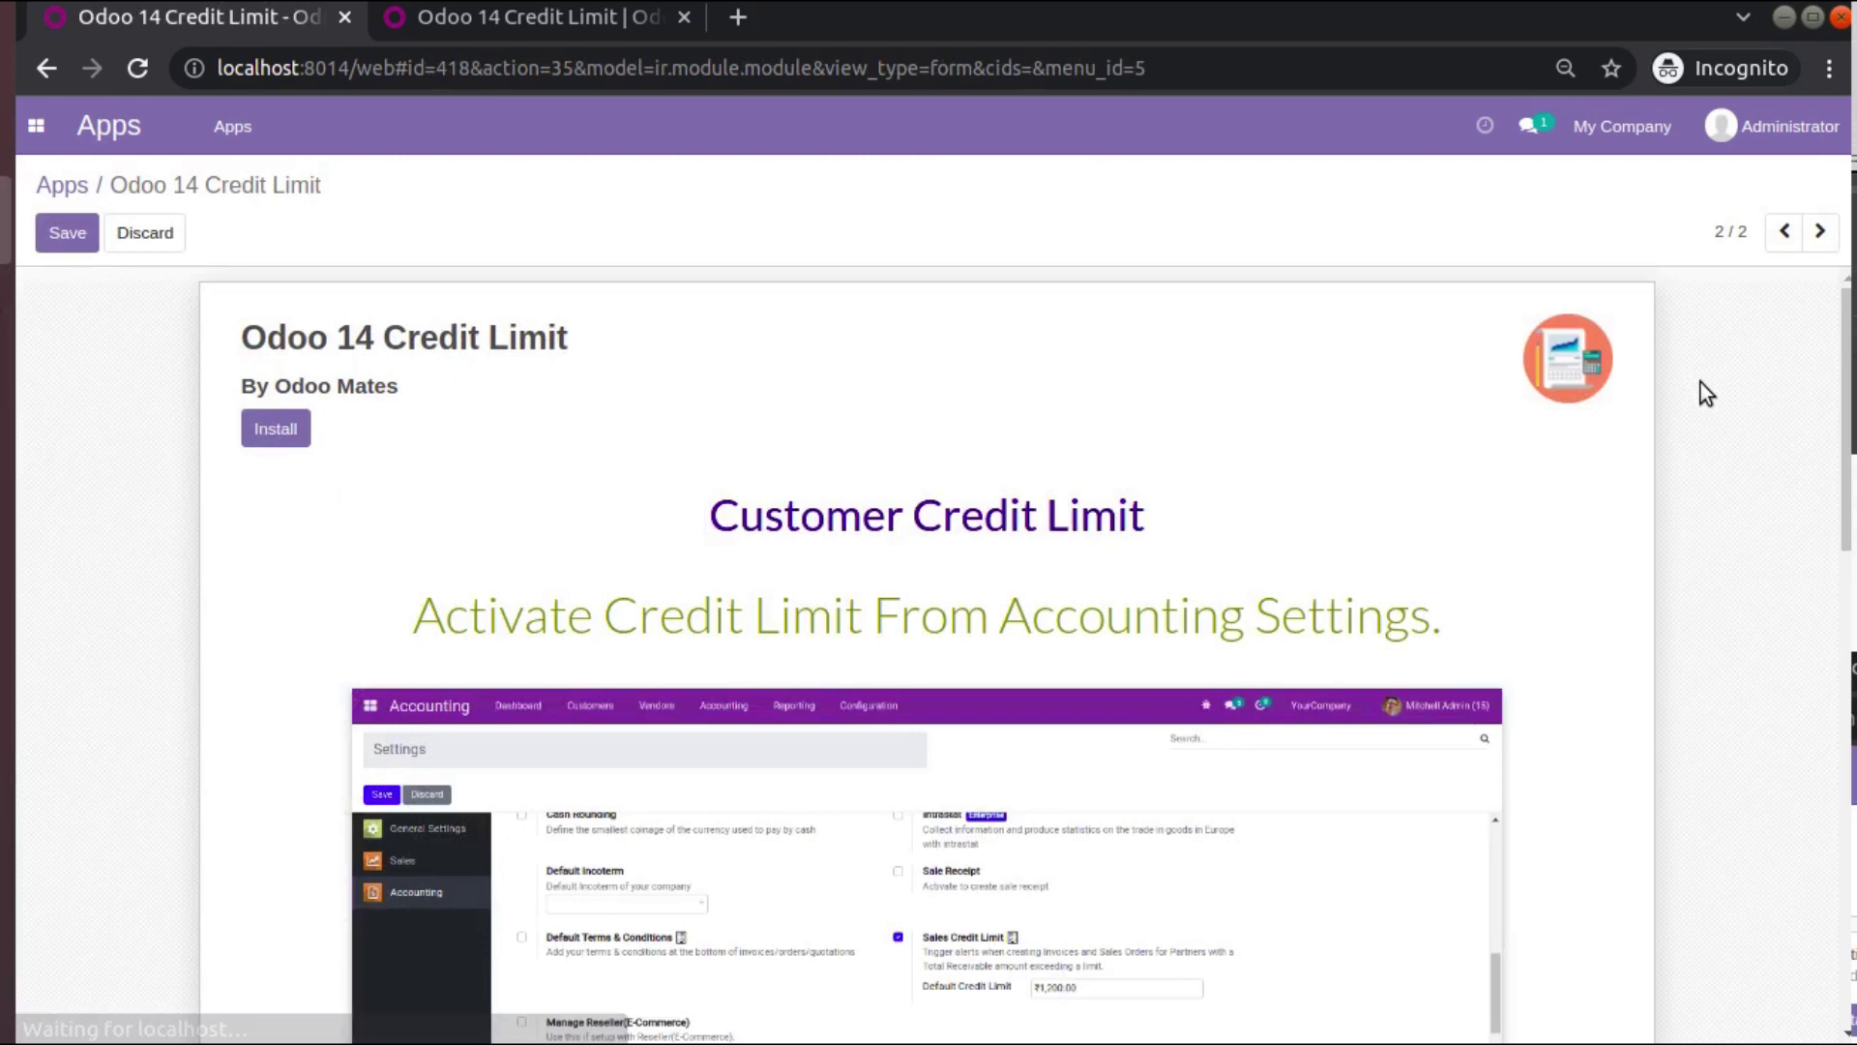
scroll(929, 653, "down", 20)
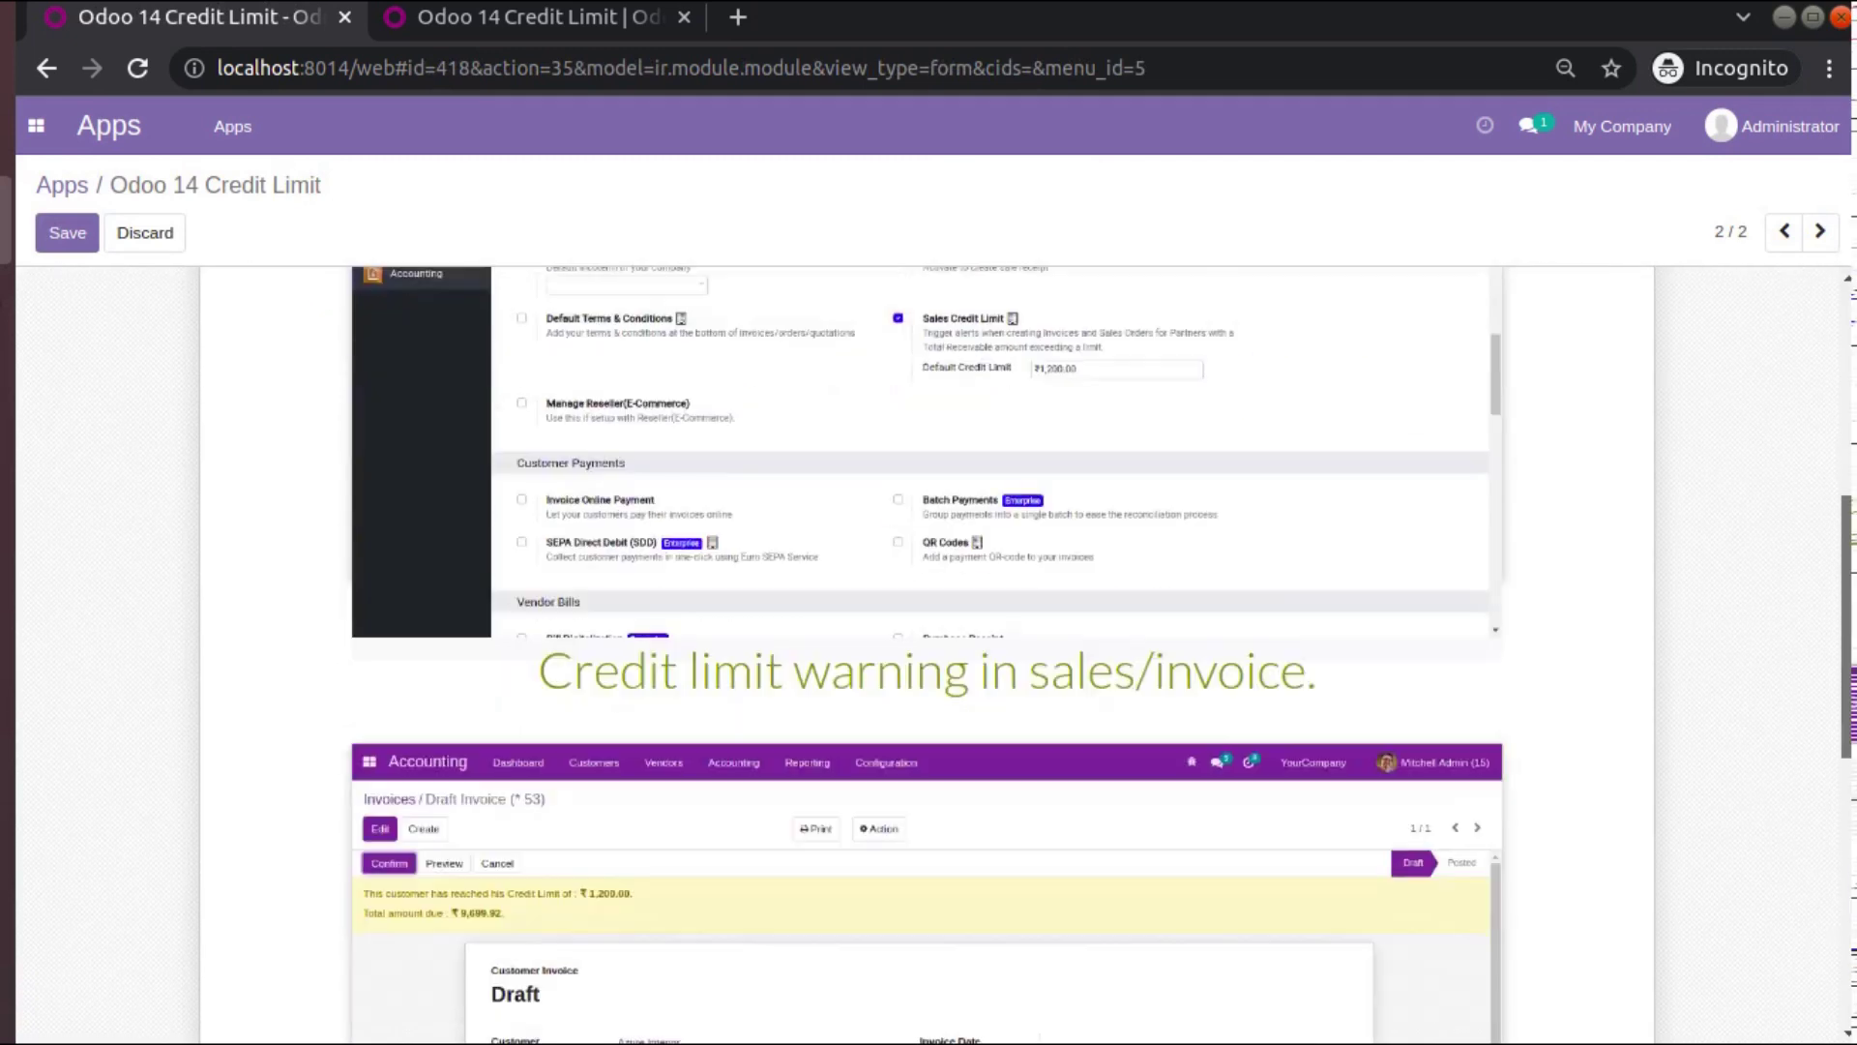
key("Home")
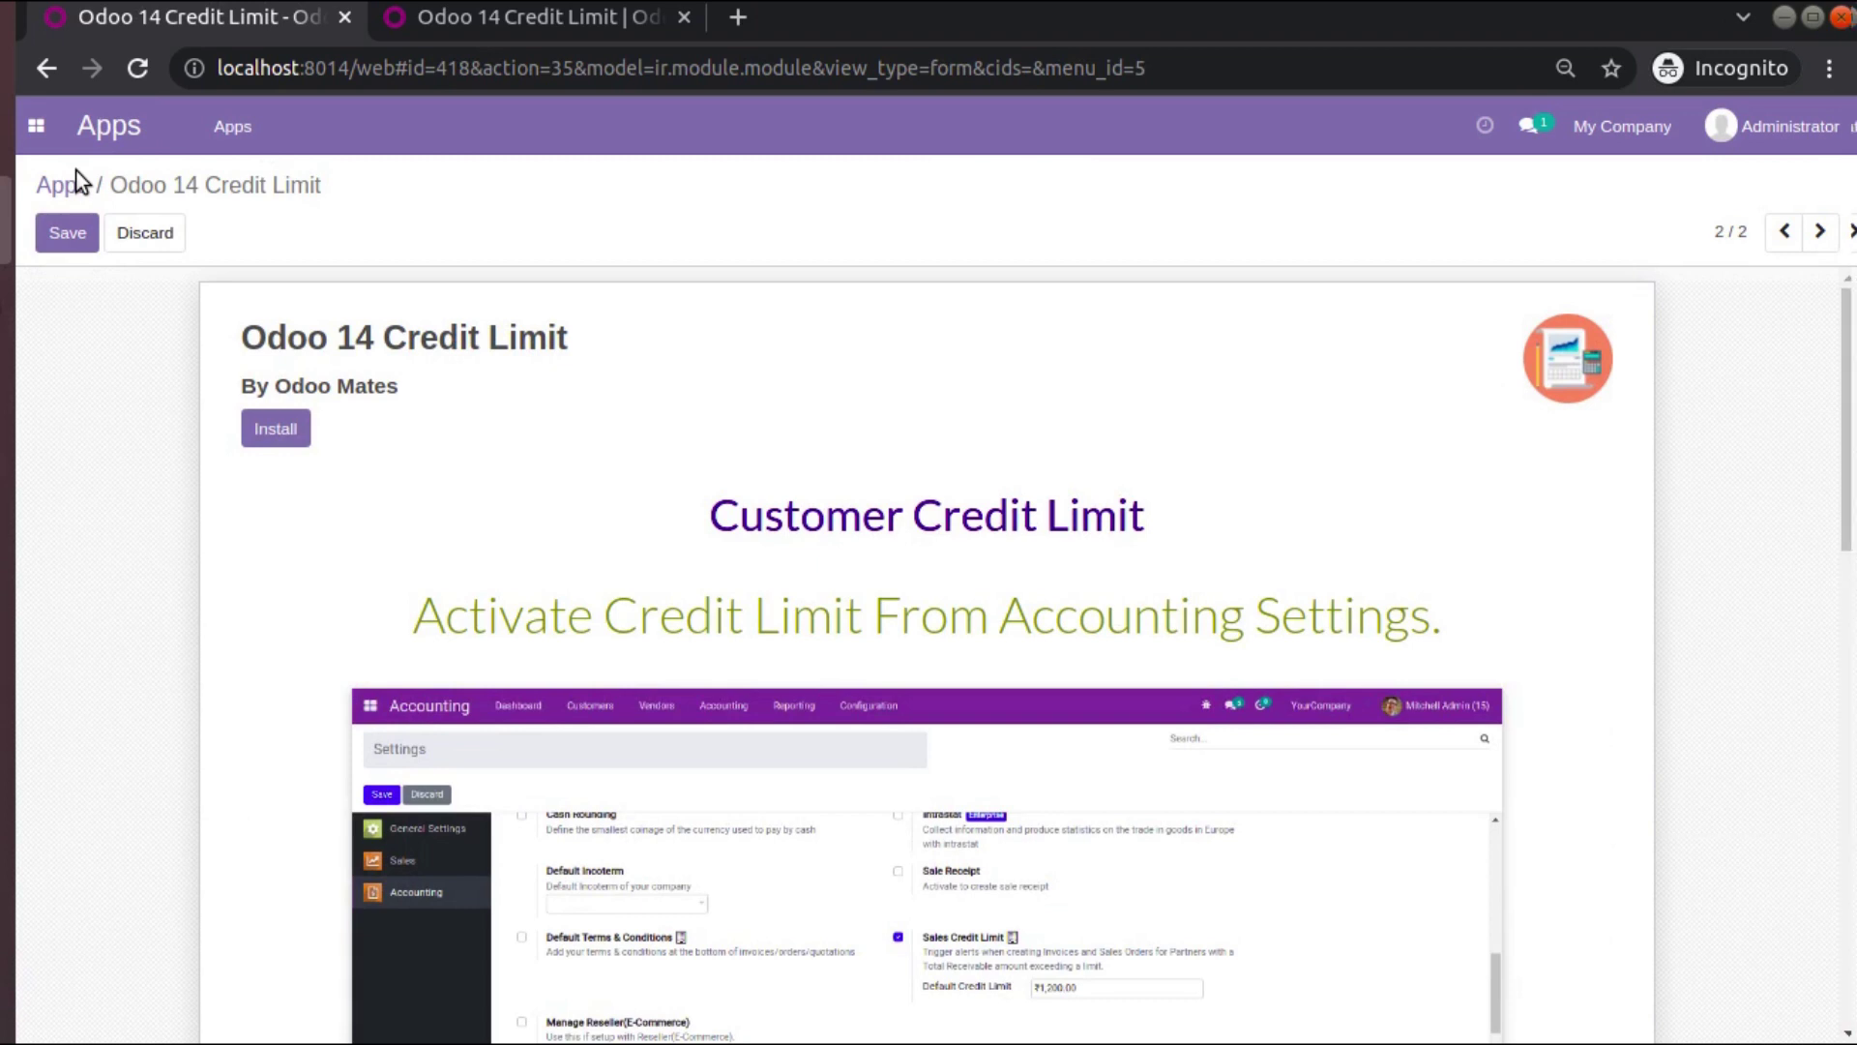
left_click(480, 22)
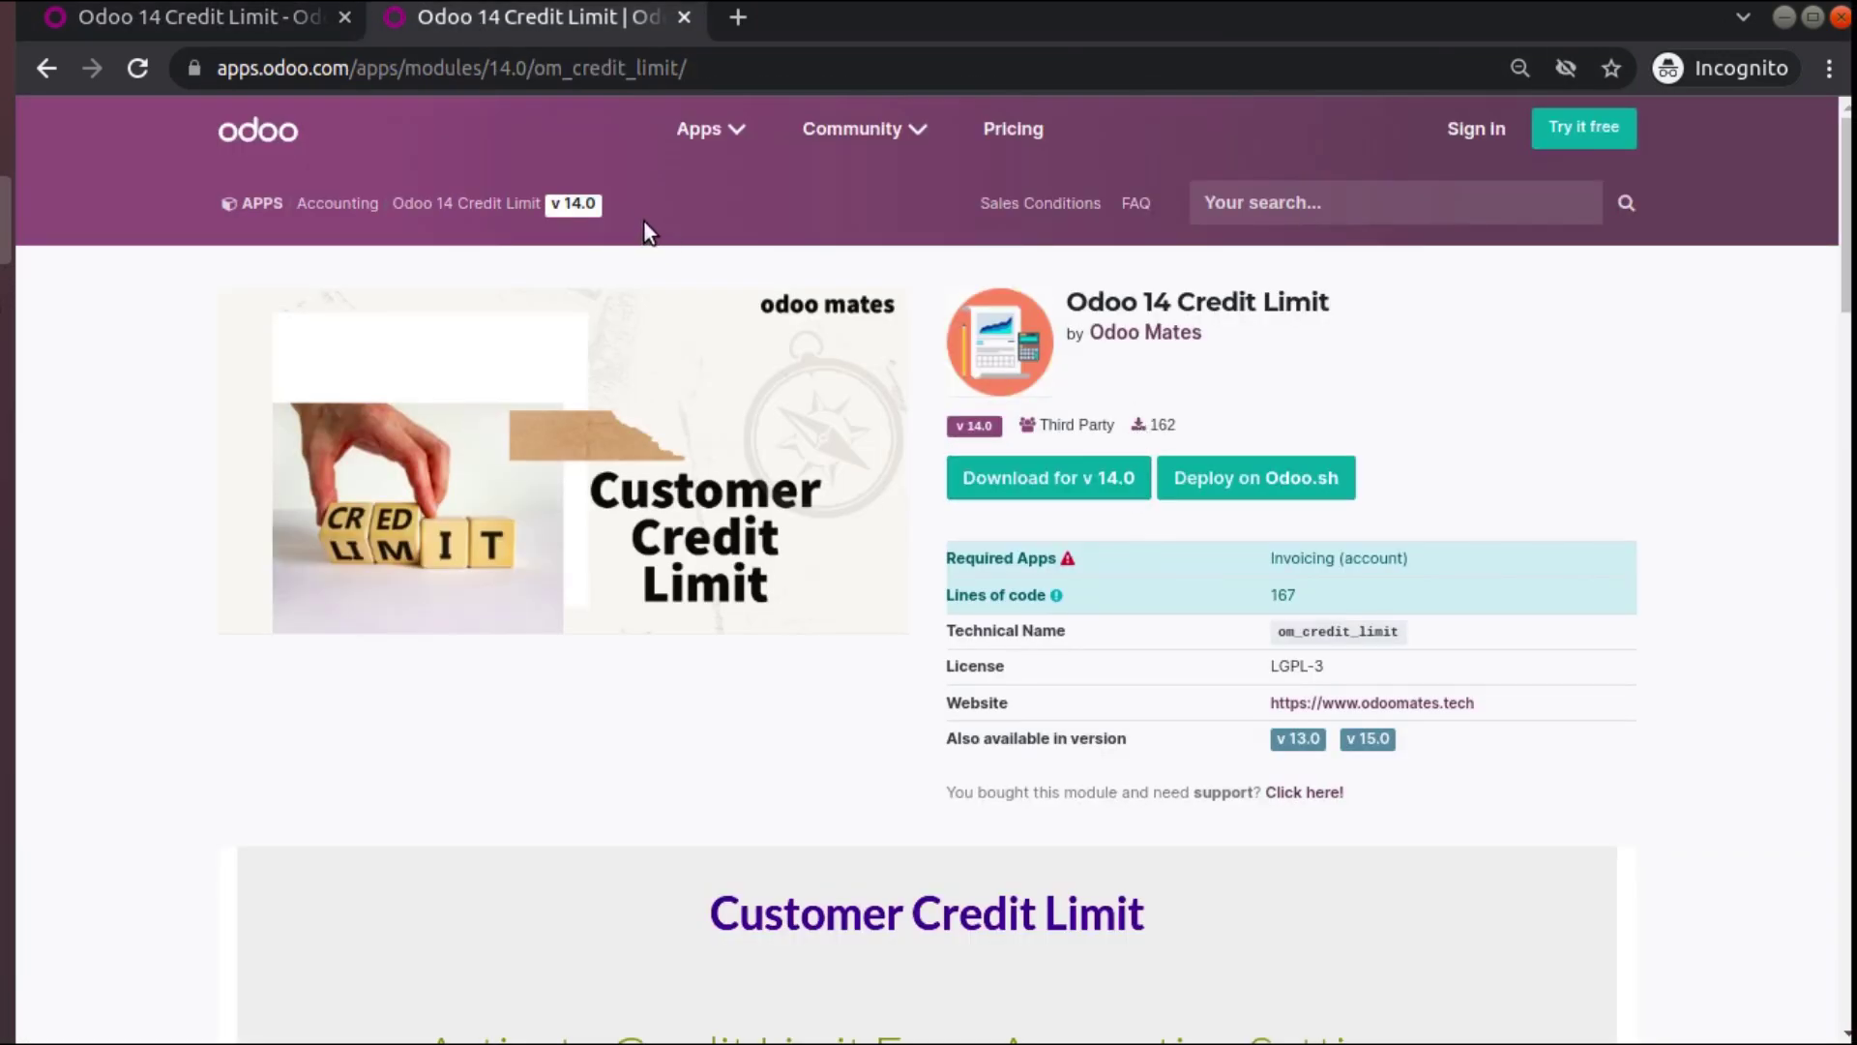
left_click(203, 18)
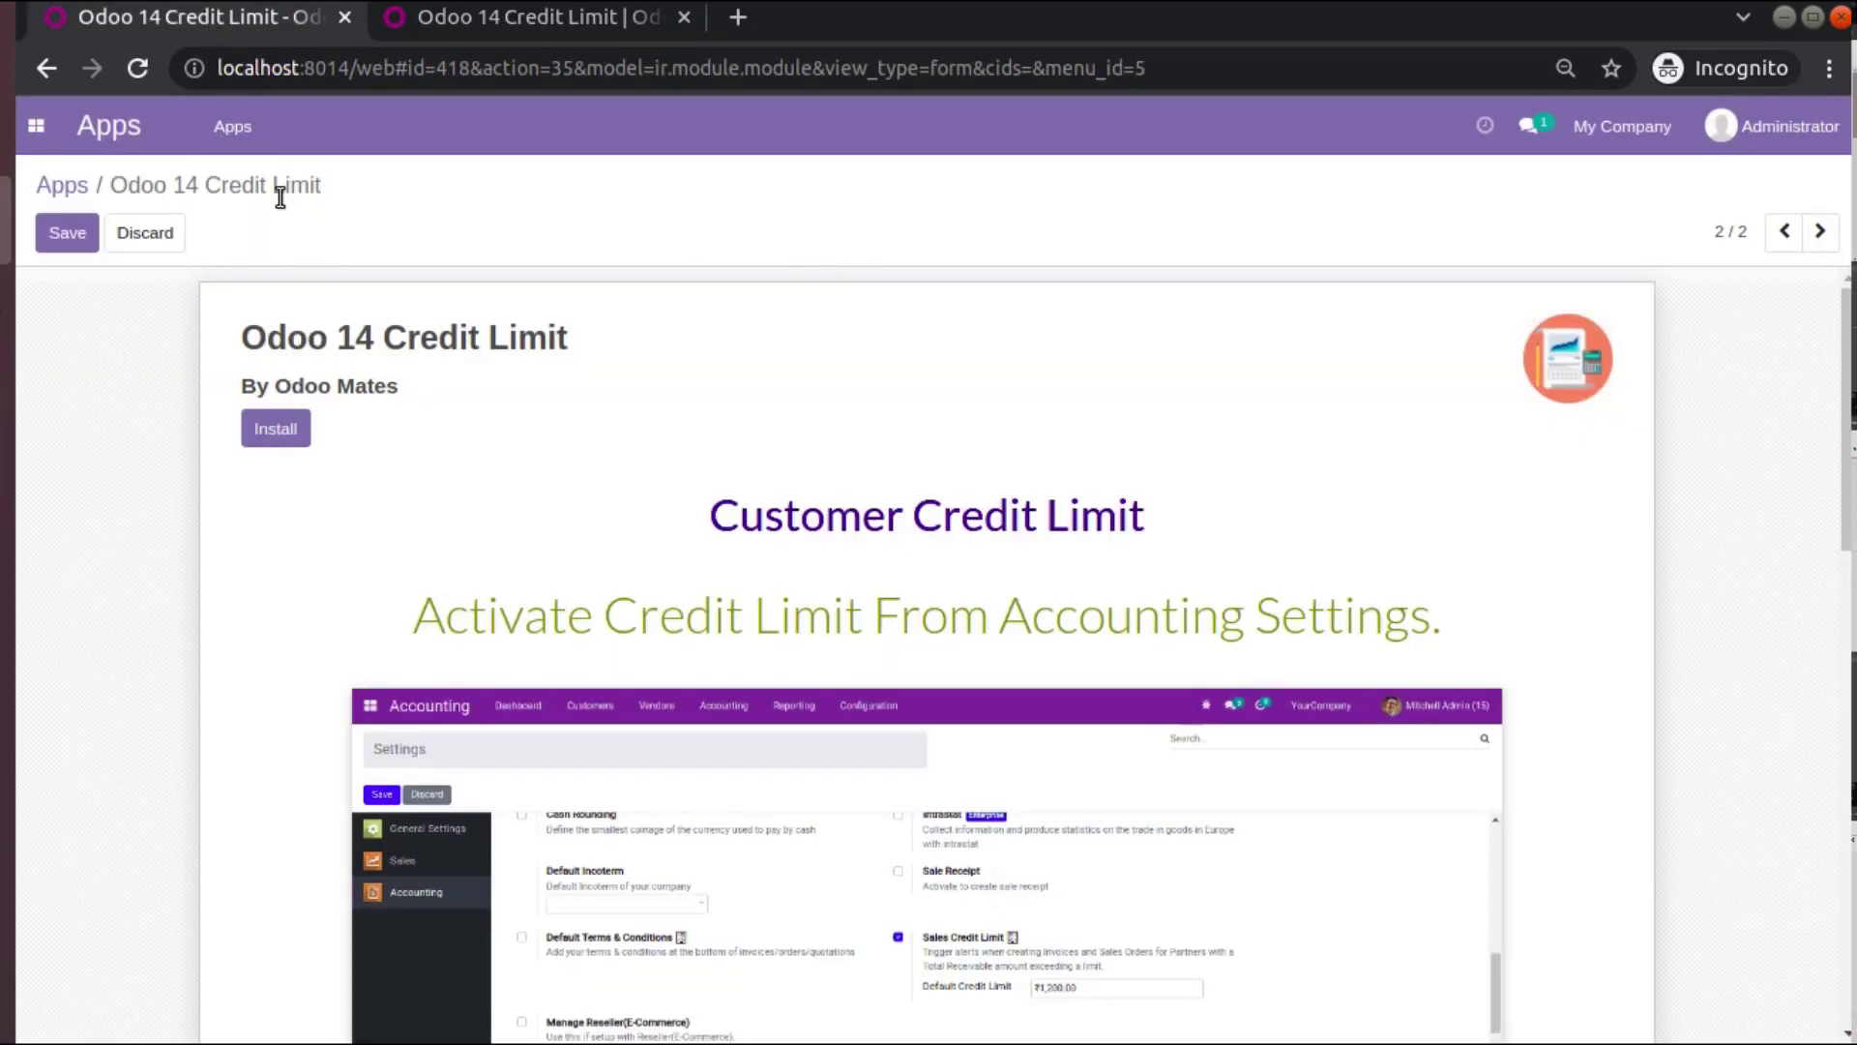
left_click(283, 430)
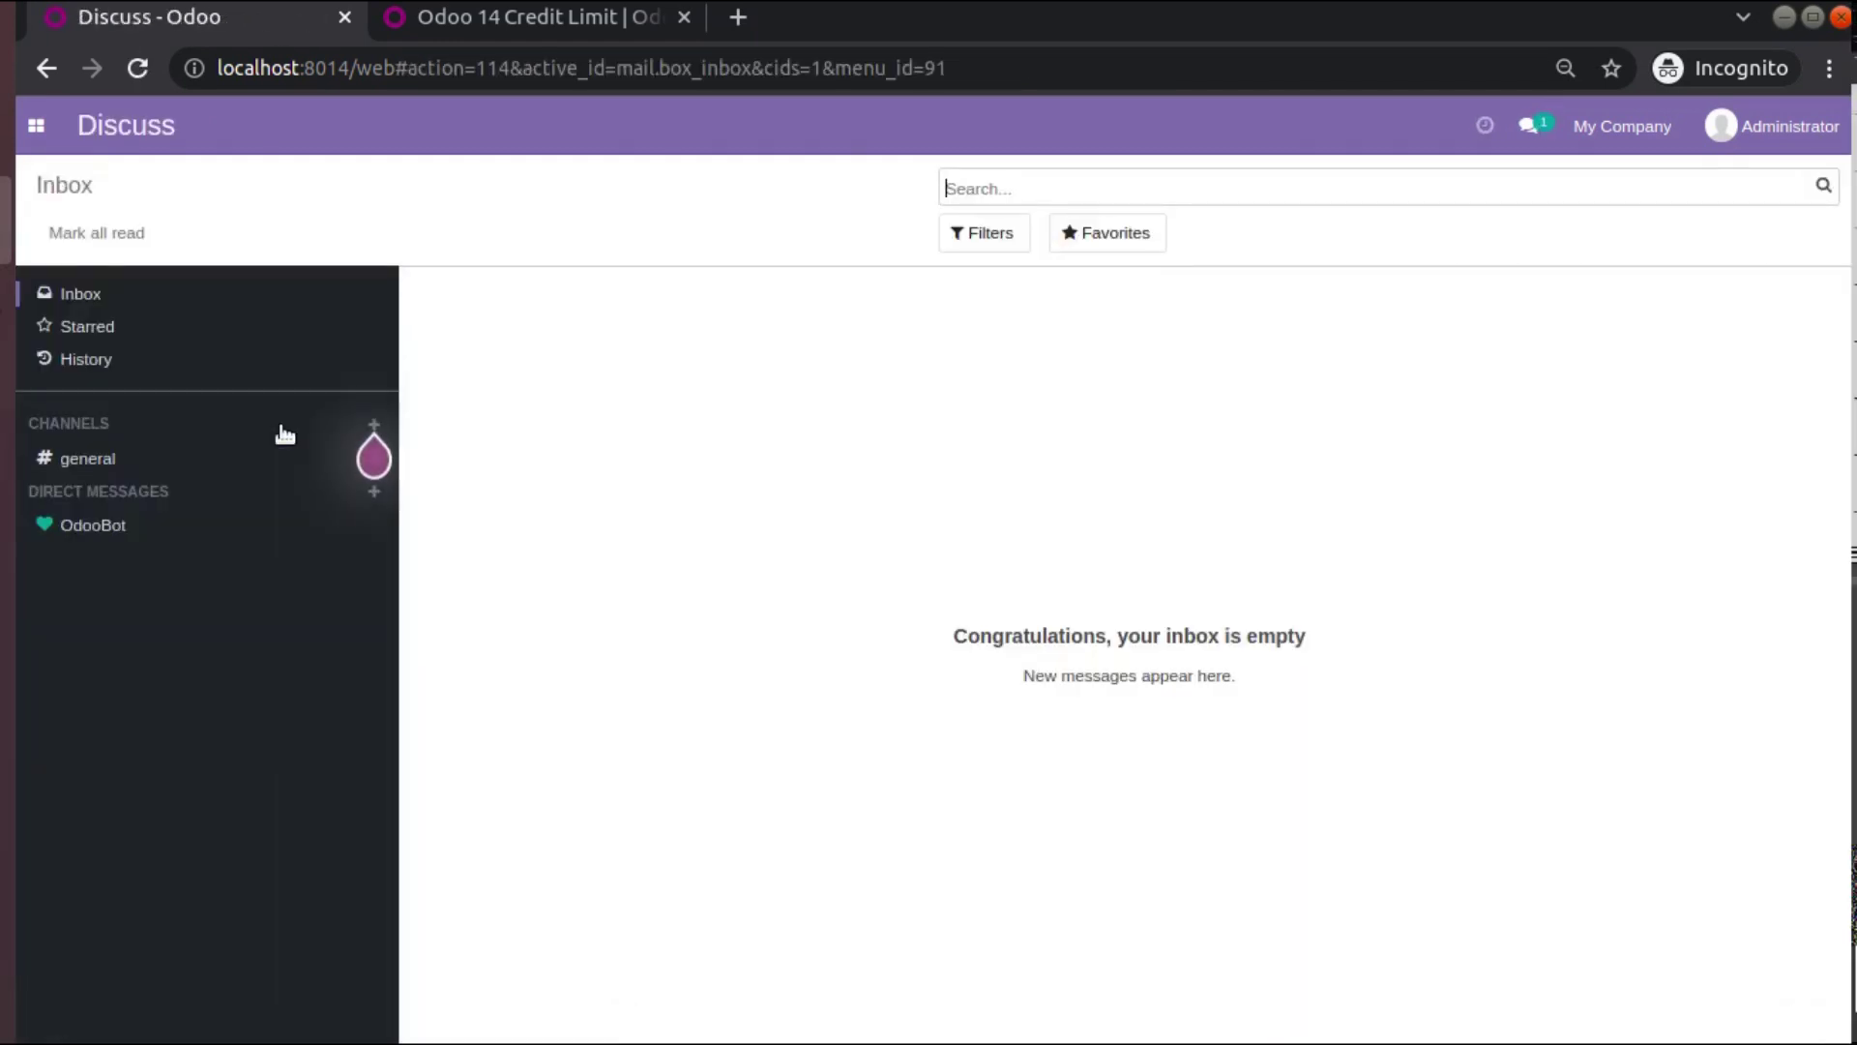
left_click(36, 125)
Open Accounting settings and scroll to the Sales Credit Limit option under Customer Invoices.
left_click(114, 341)
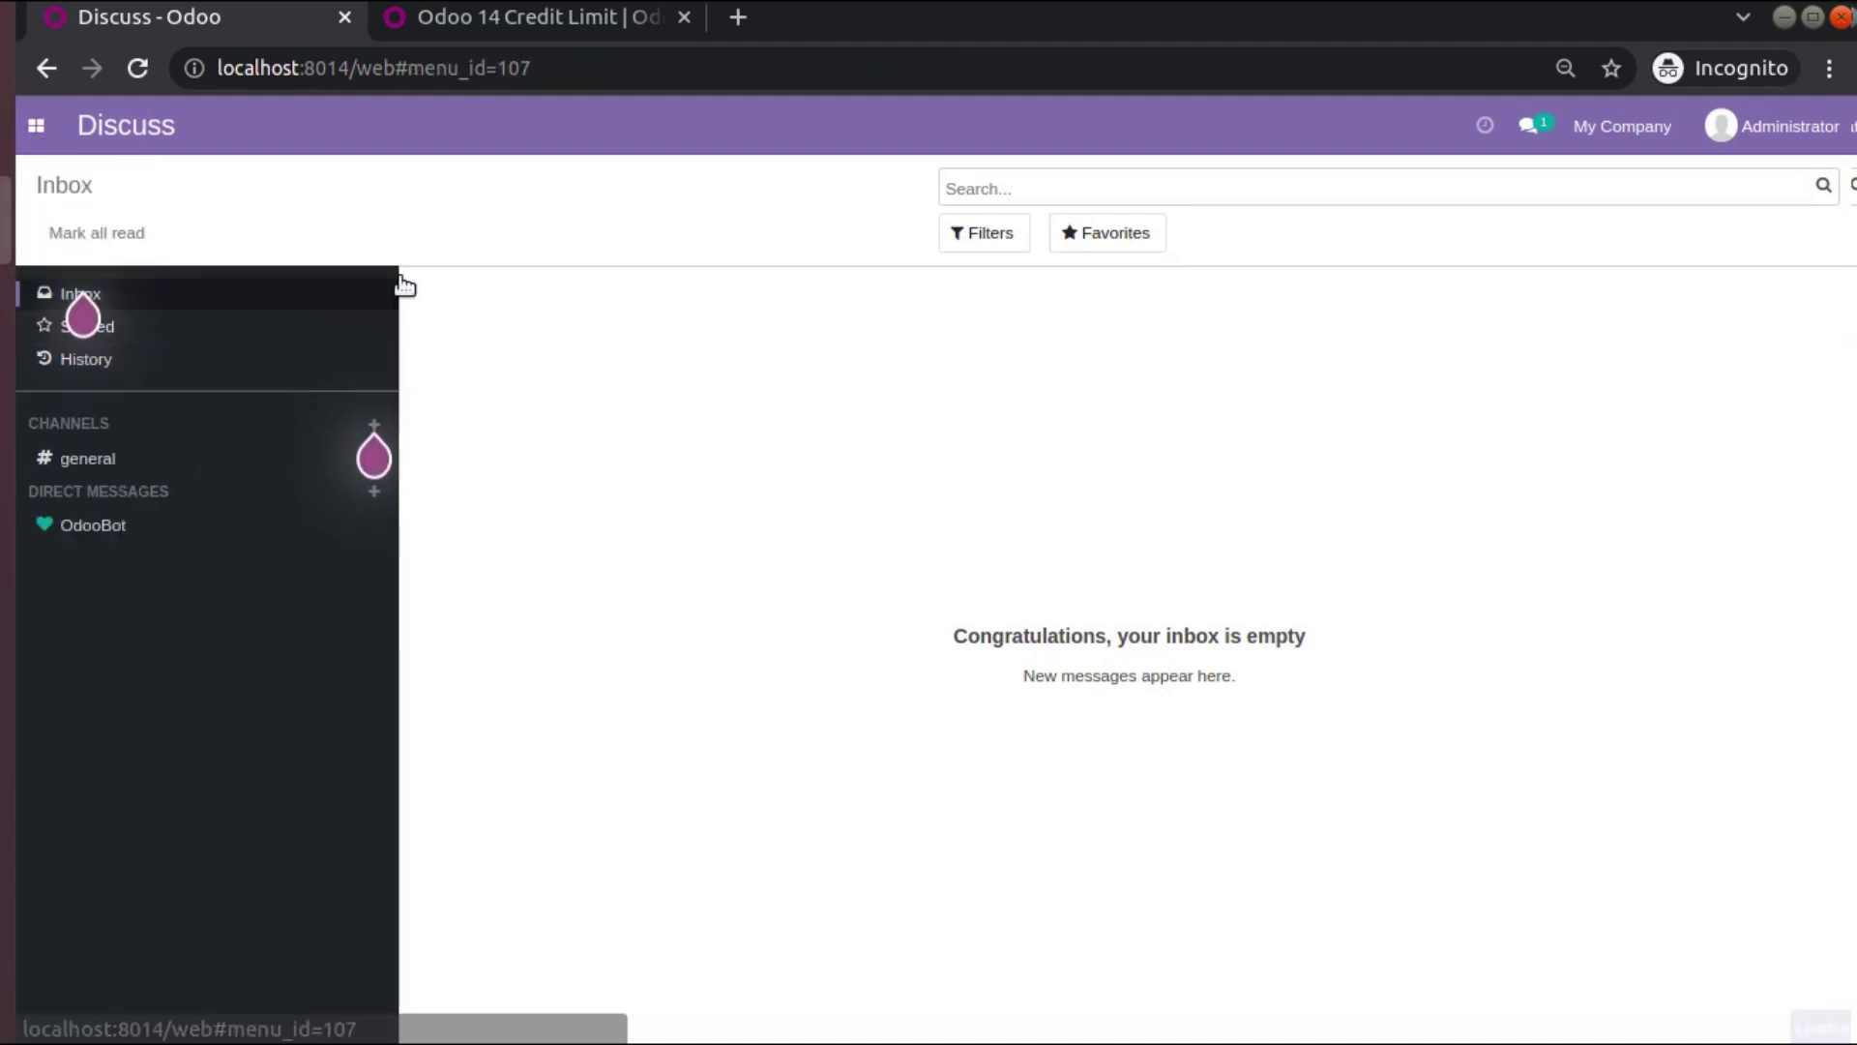
left_click(866, 144)
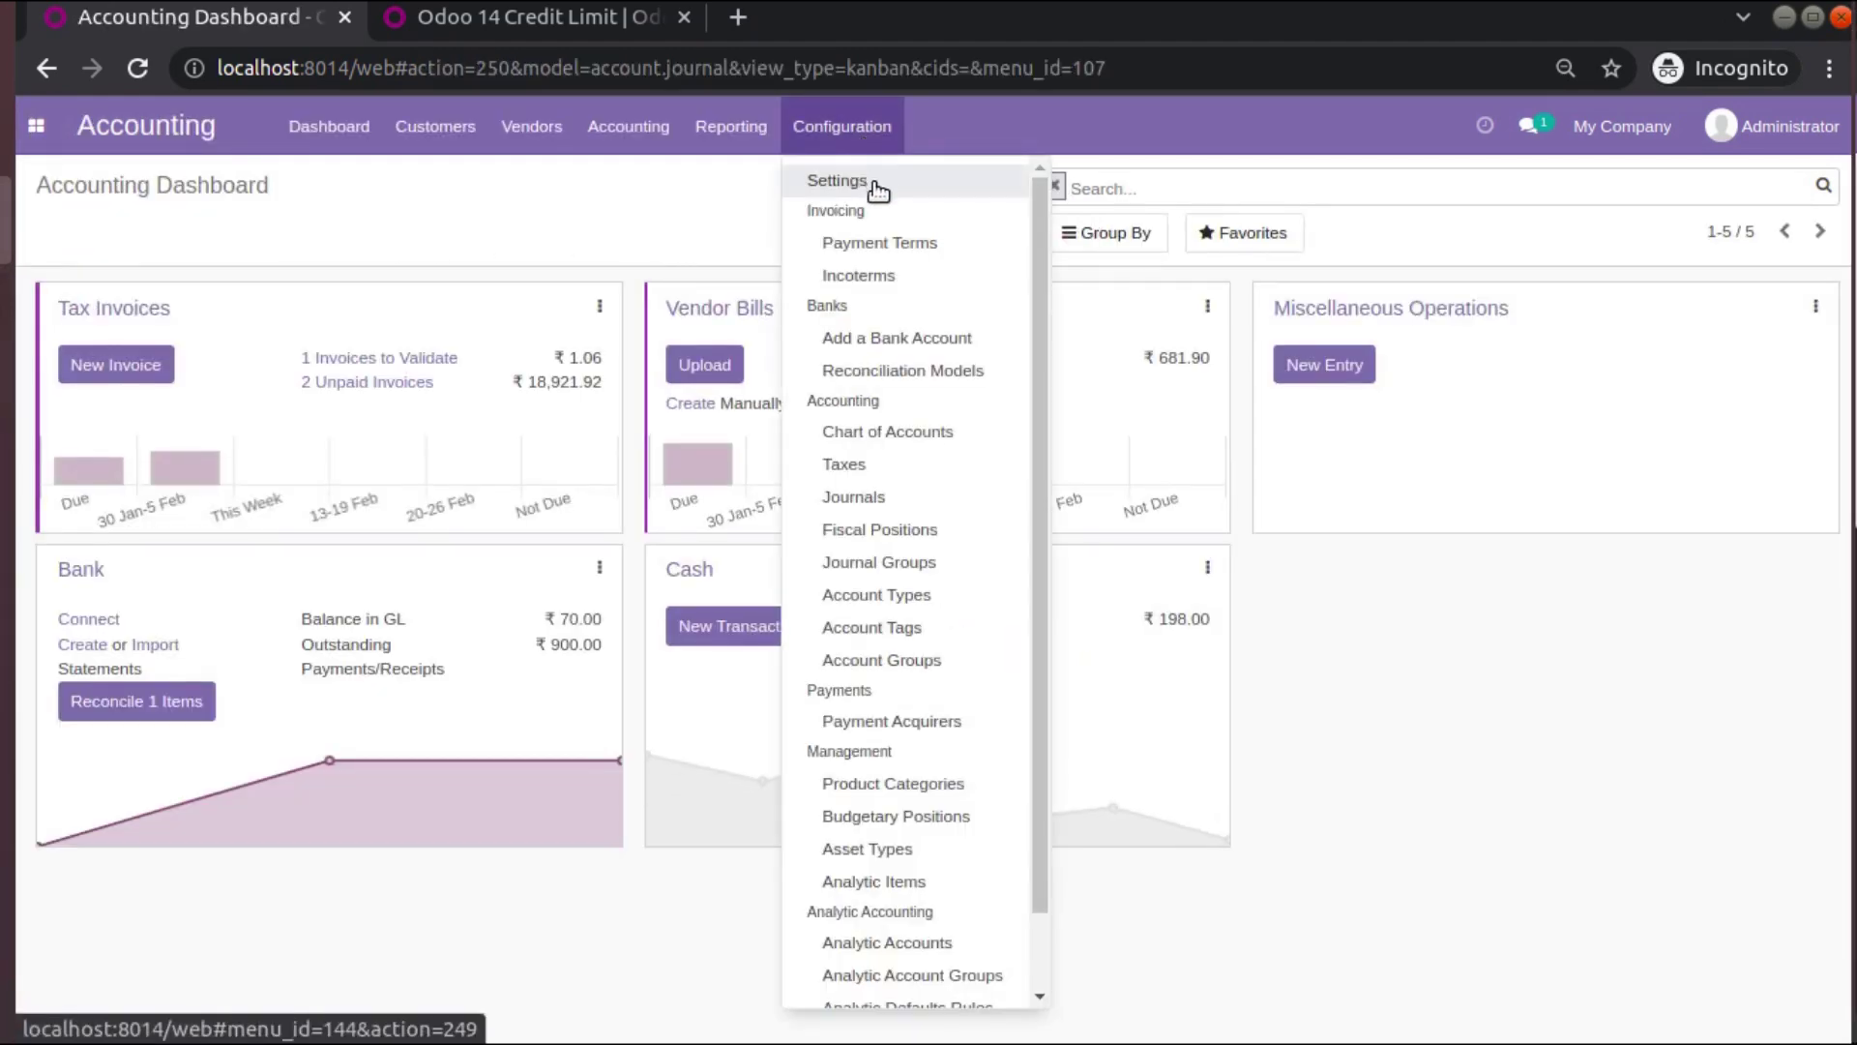
left_click(874, 183)
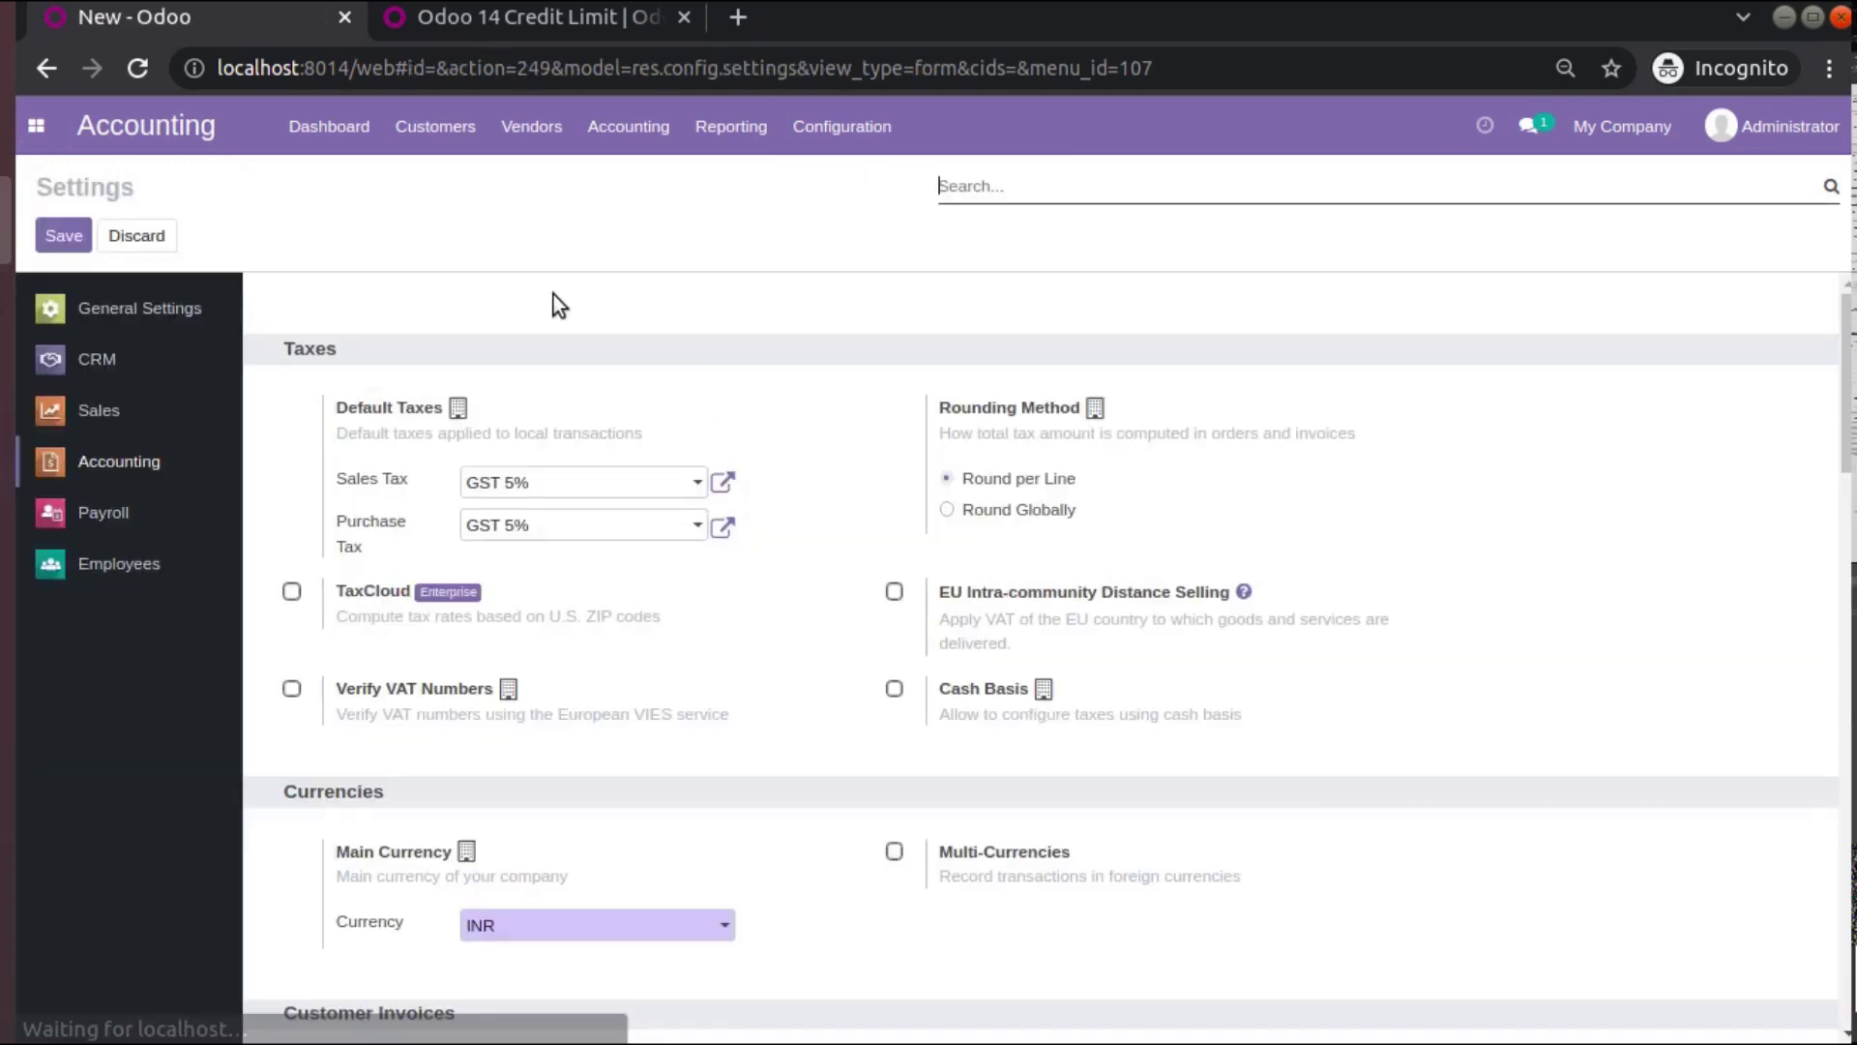
scroll(481, 397, "down", 4)
scroll(474, 393, "down", 3)
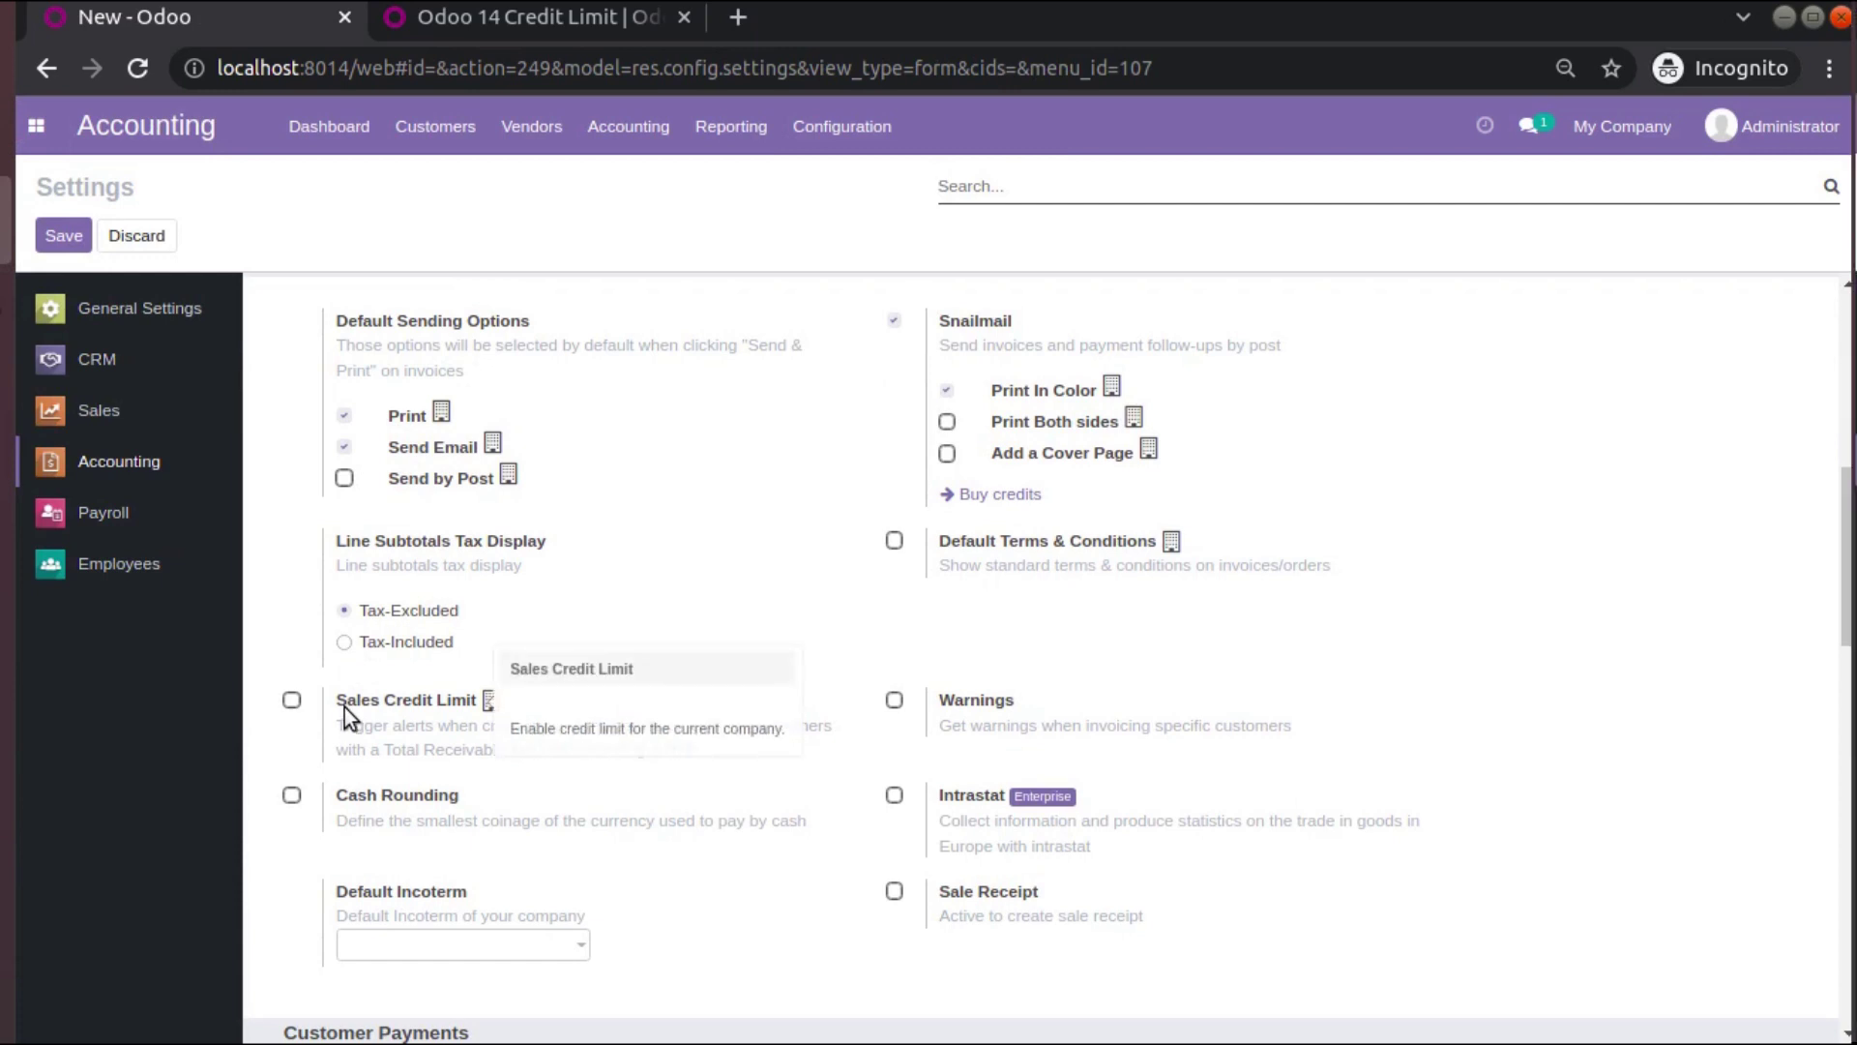
scroll(345, 709, "down", 1)
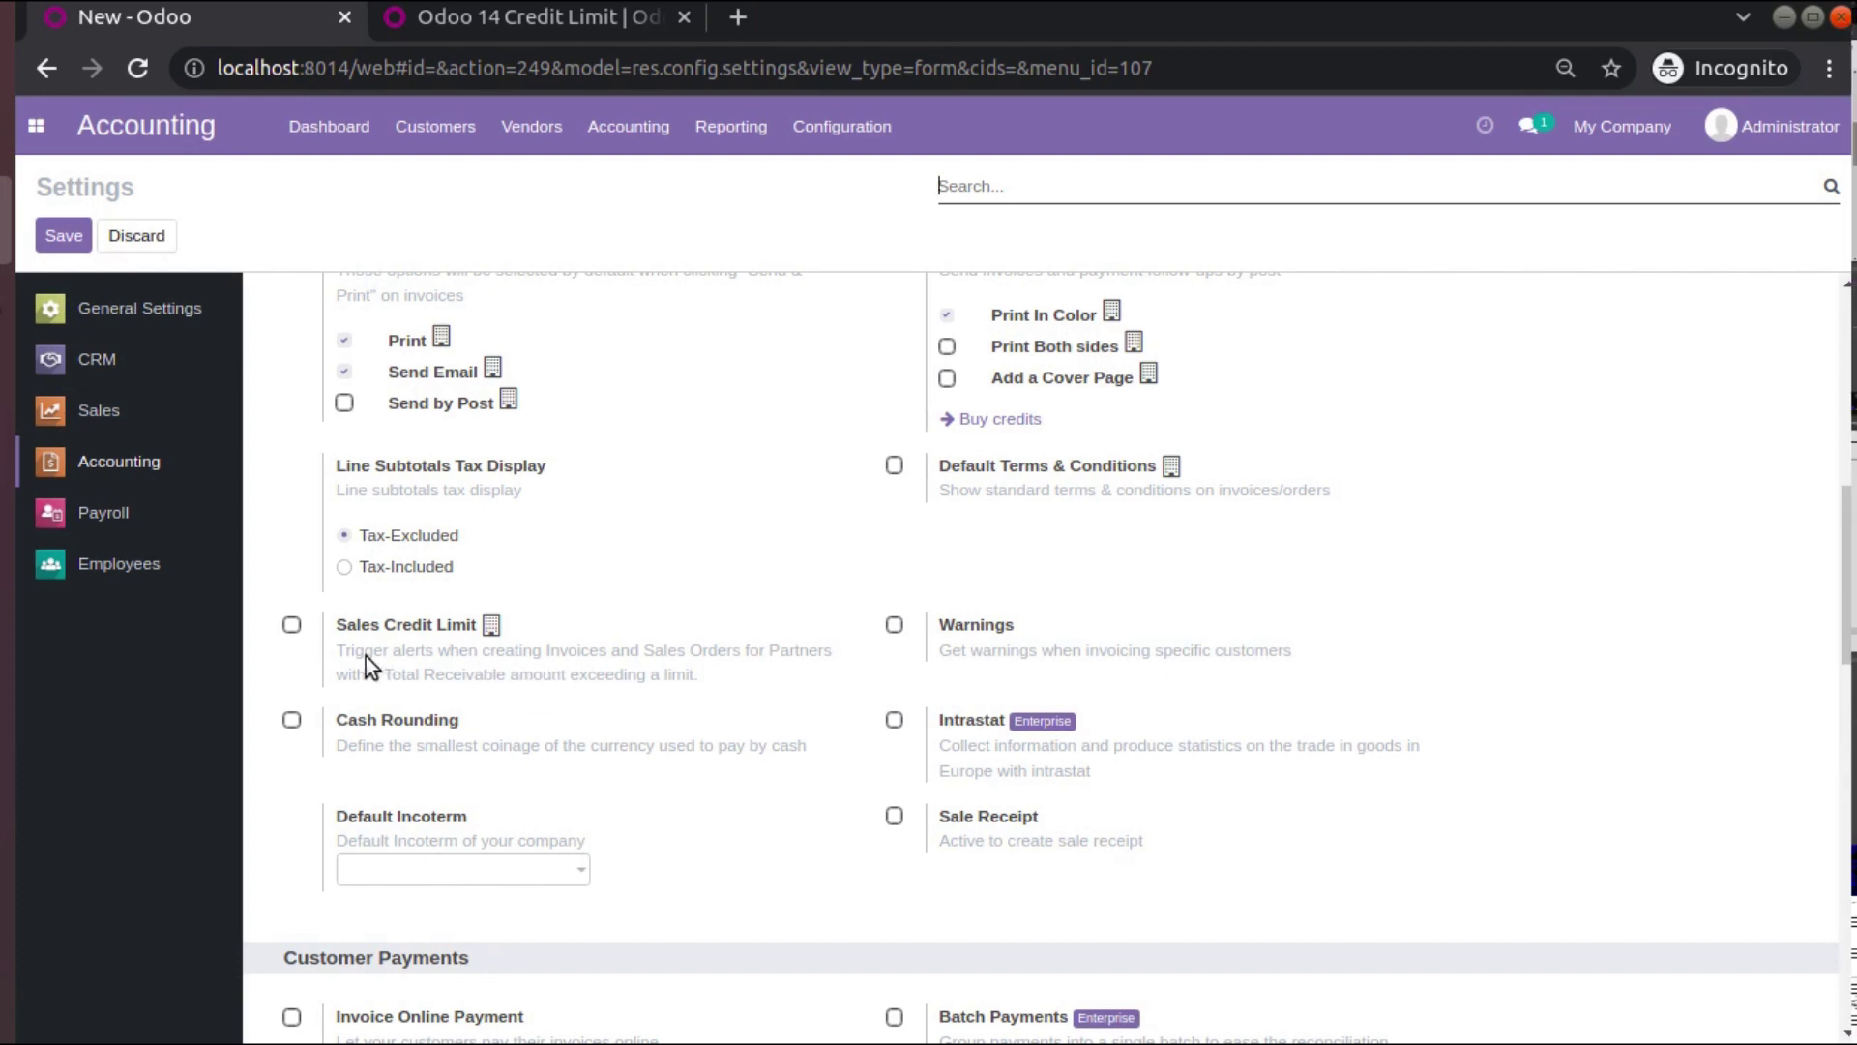
Enable Sales Credit Limit with a Default Credit Limit of 5000 and save the settings.
left_click(292, 626)
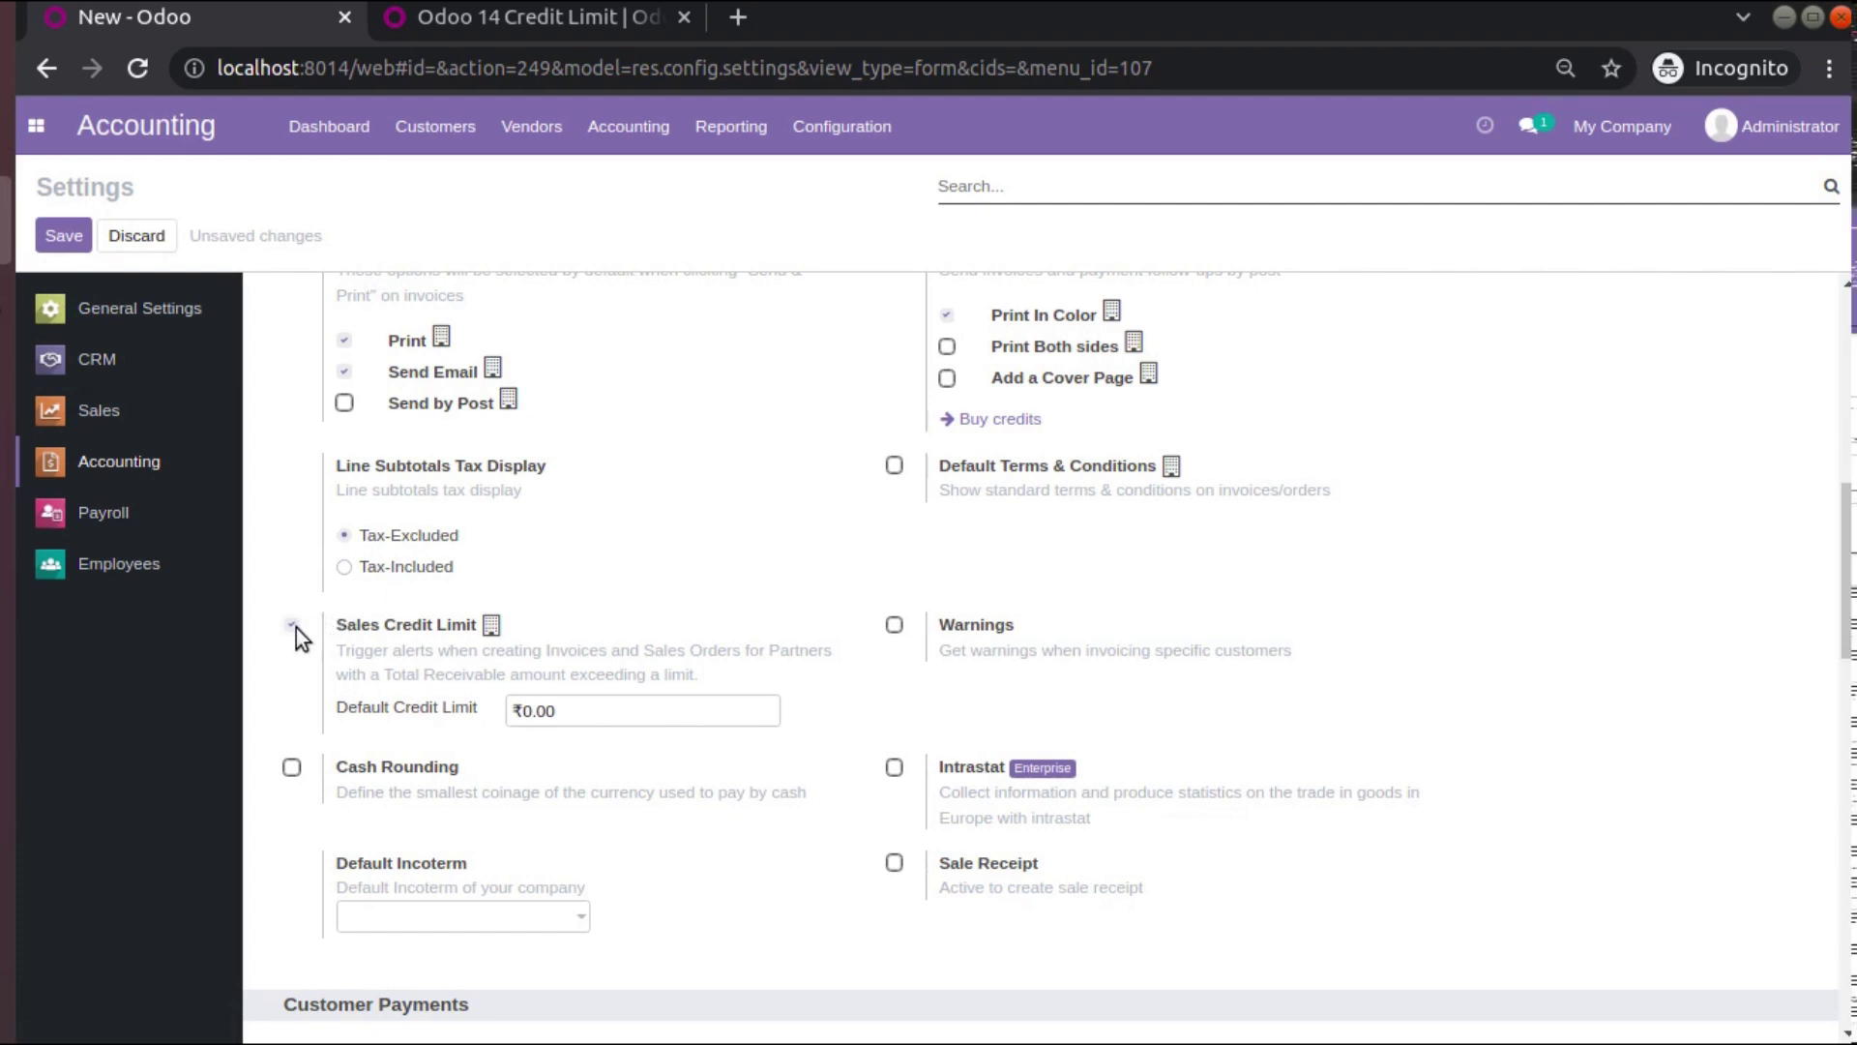
mouse_move(404, 731)
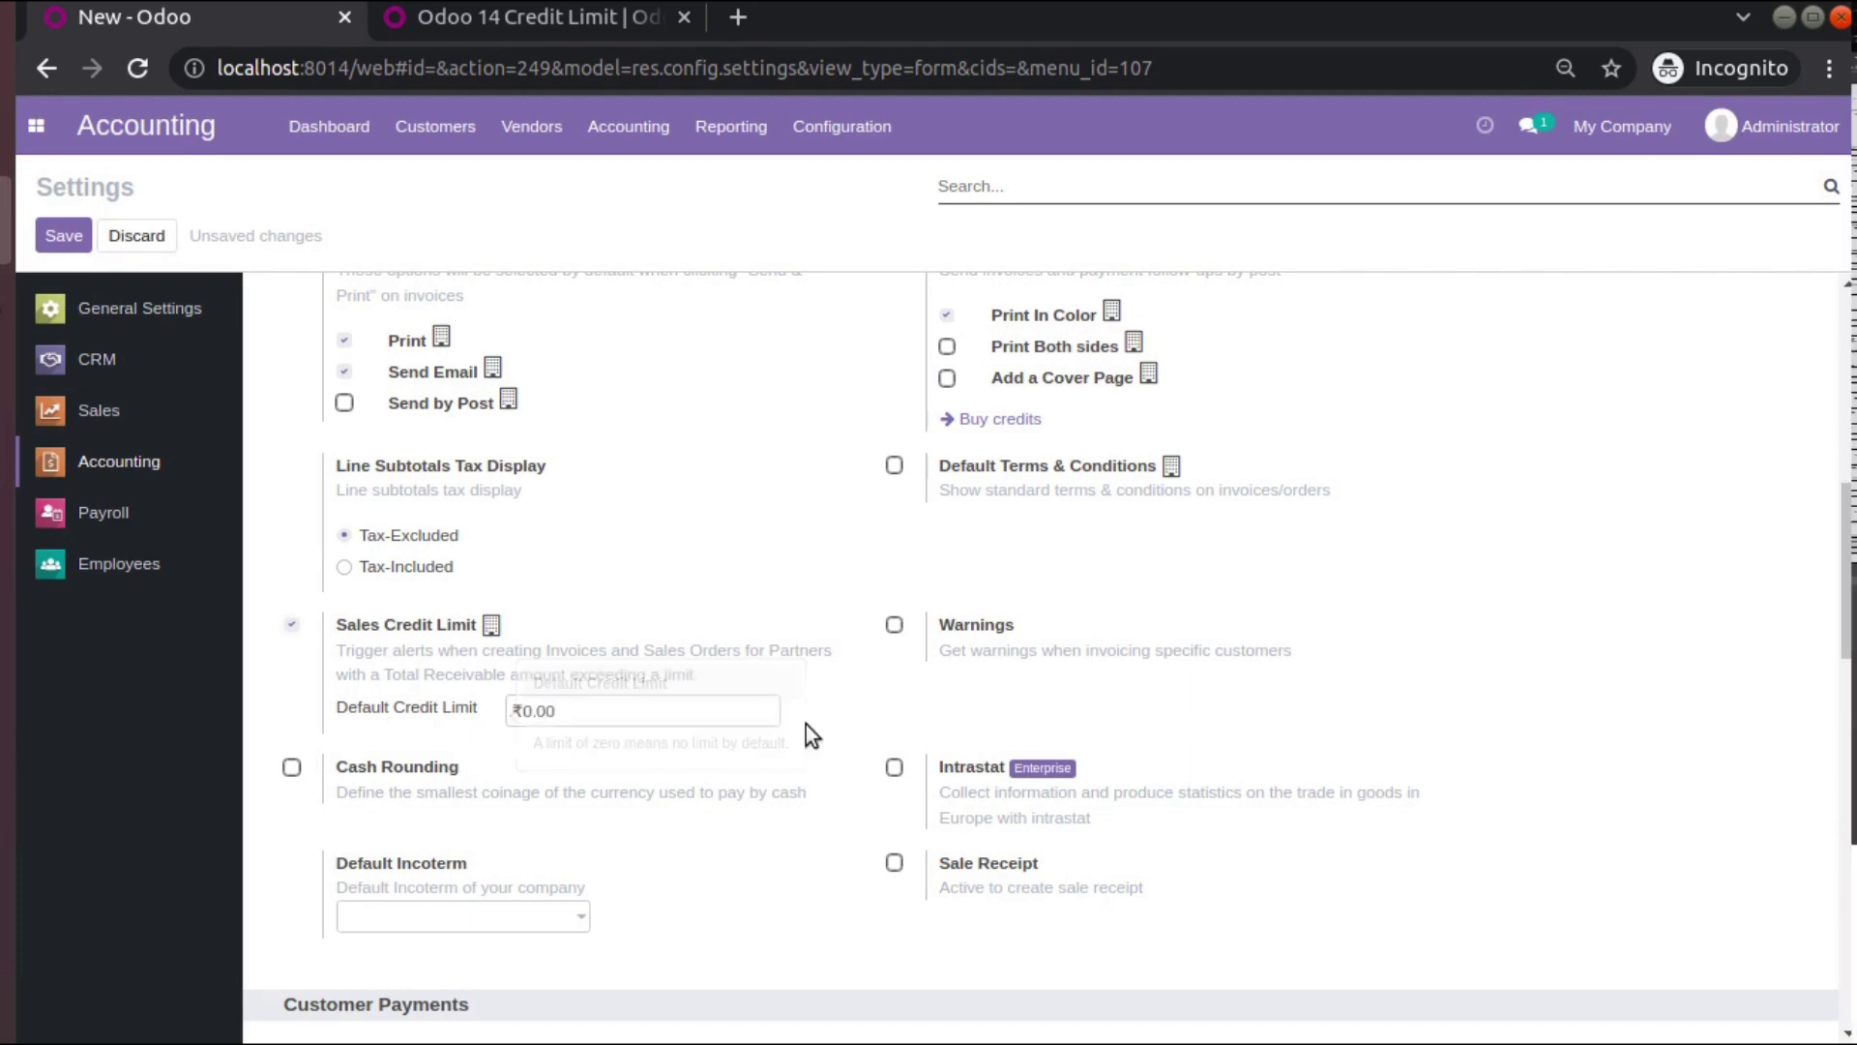
double_click(573, 714)
type("5000")
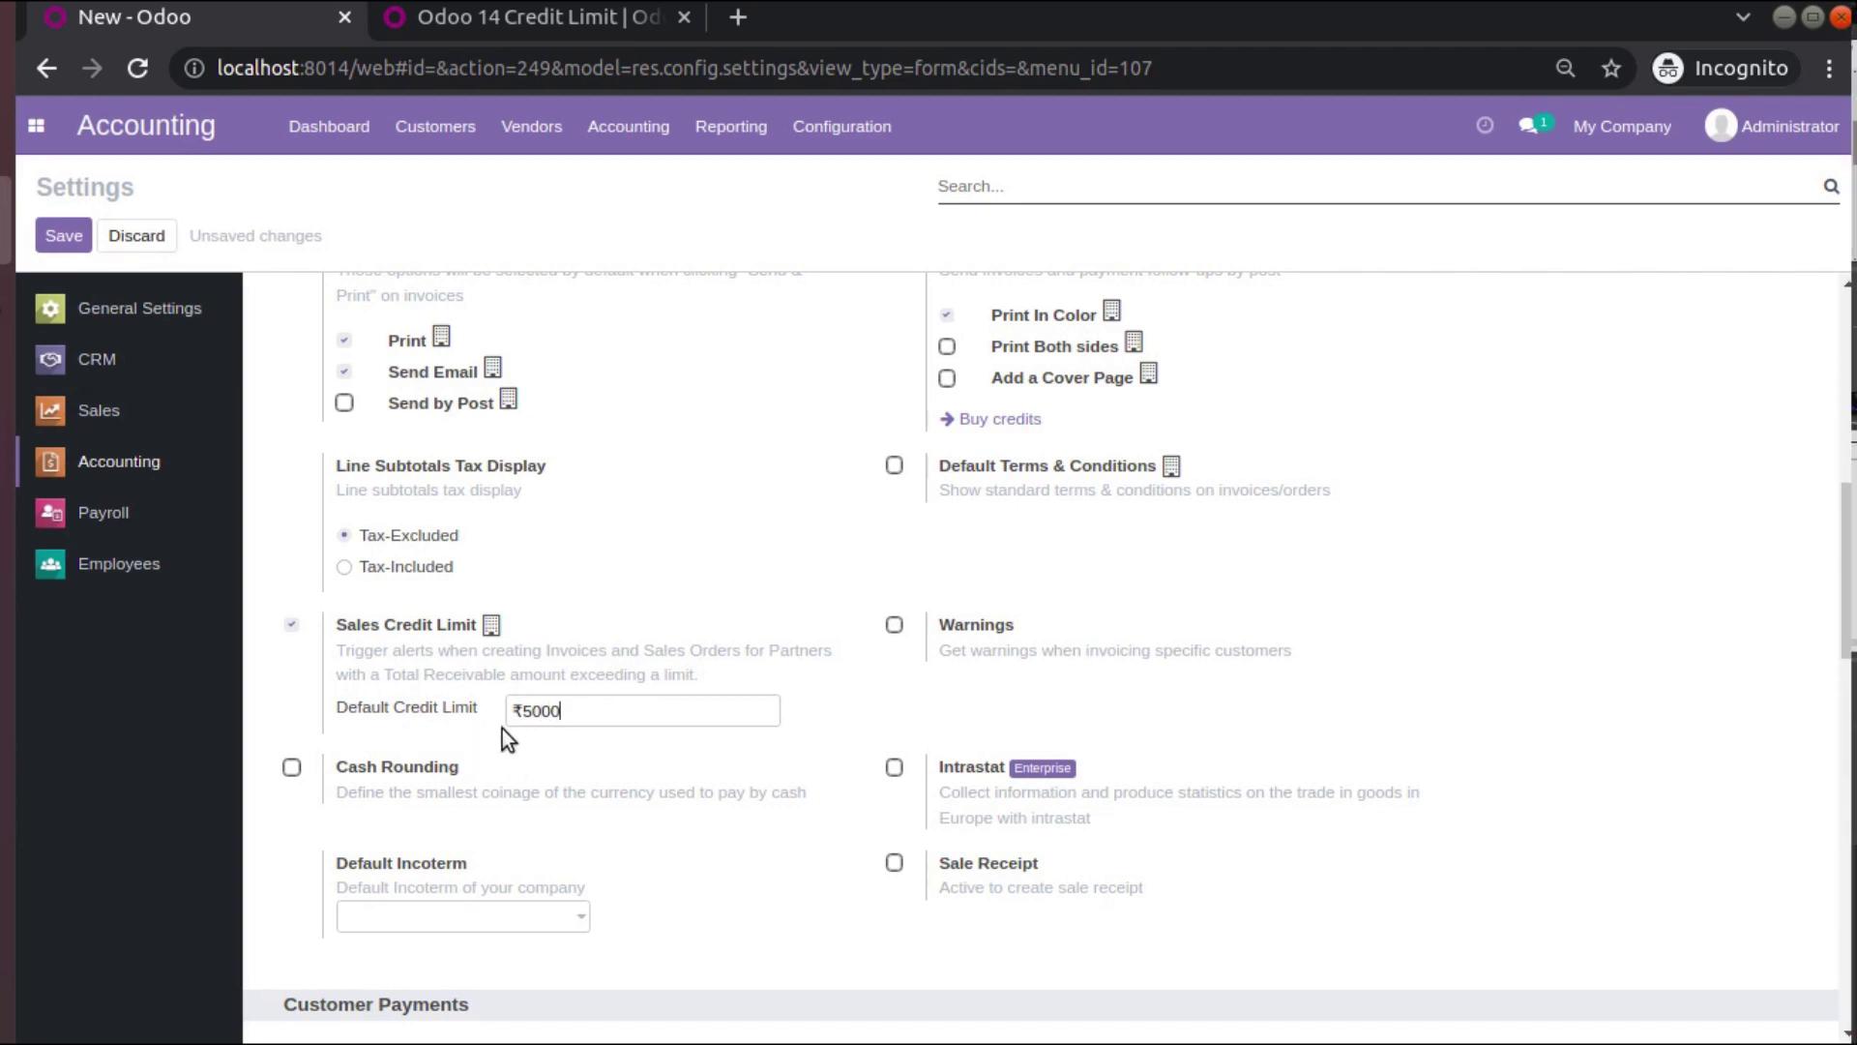
left_click(60, 236)
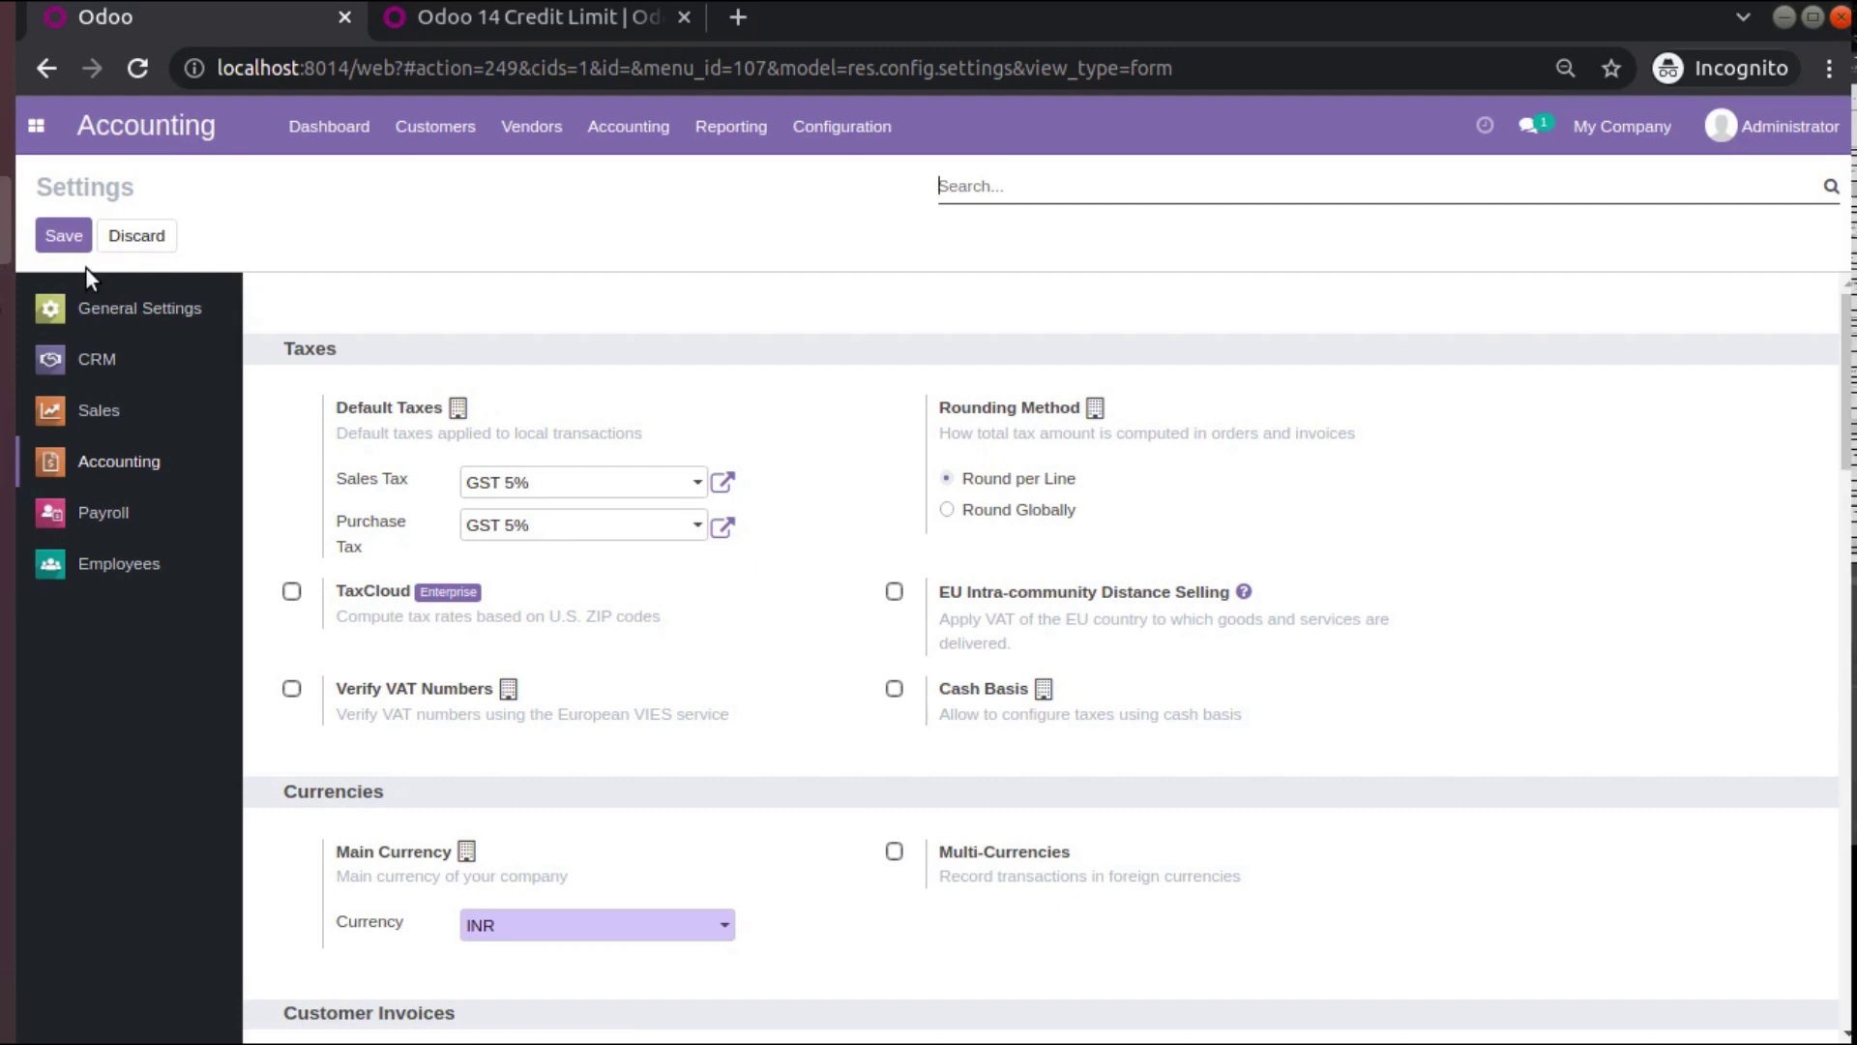
scroll(435, 480, "down", 3)
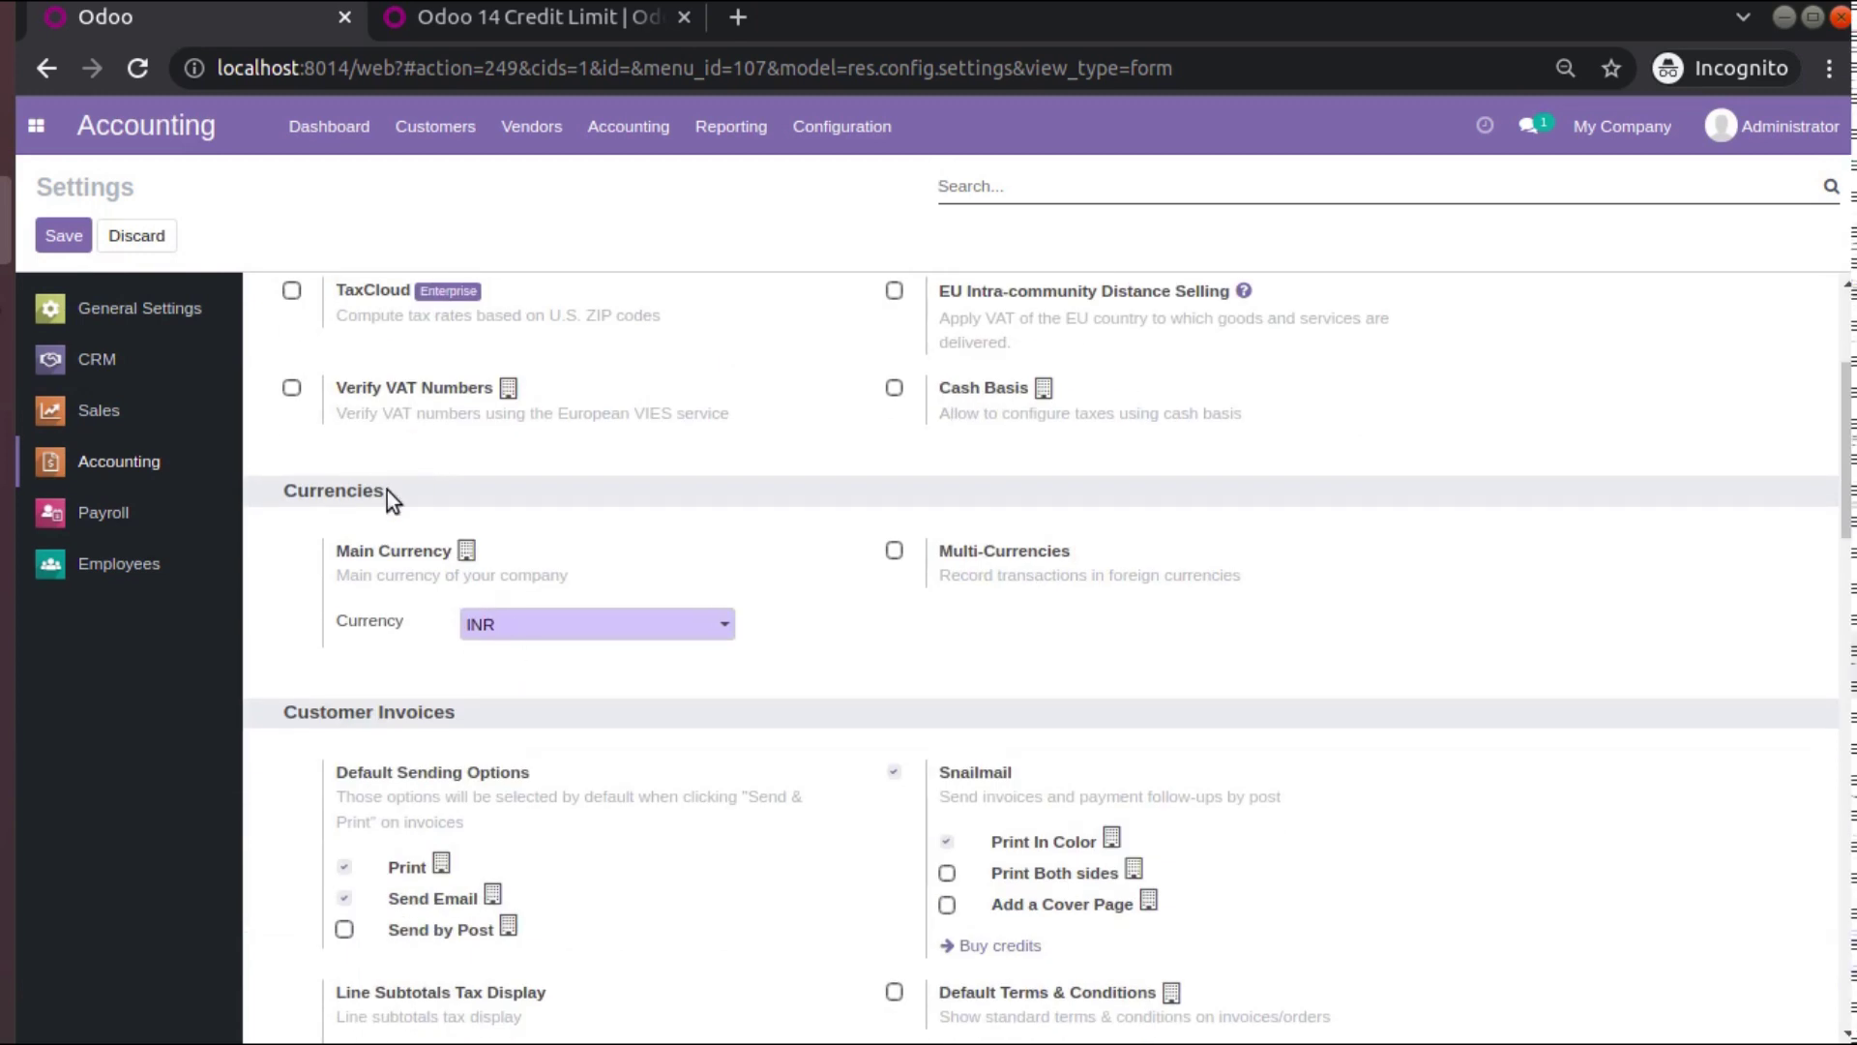
scroll(448, 485, "down", 7)
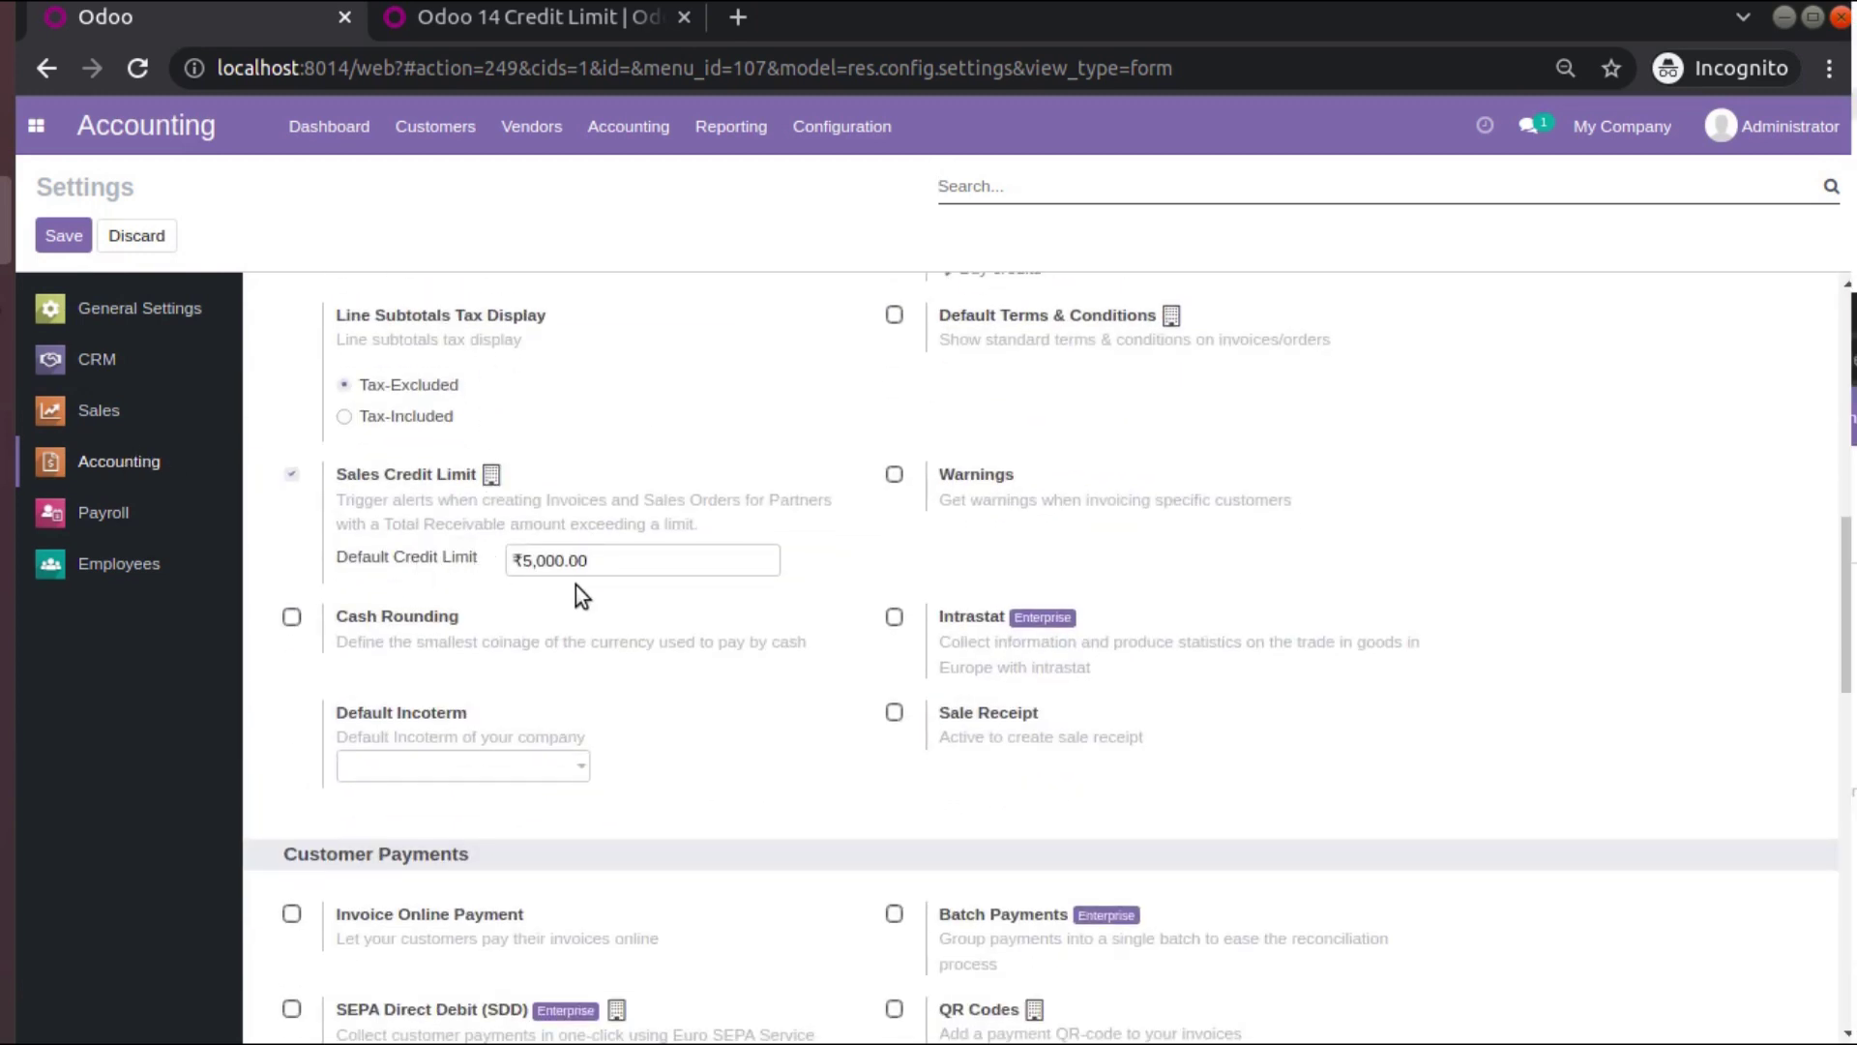
left_click(445, 134)
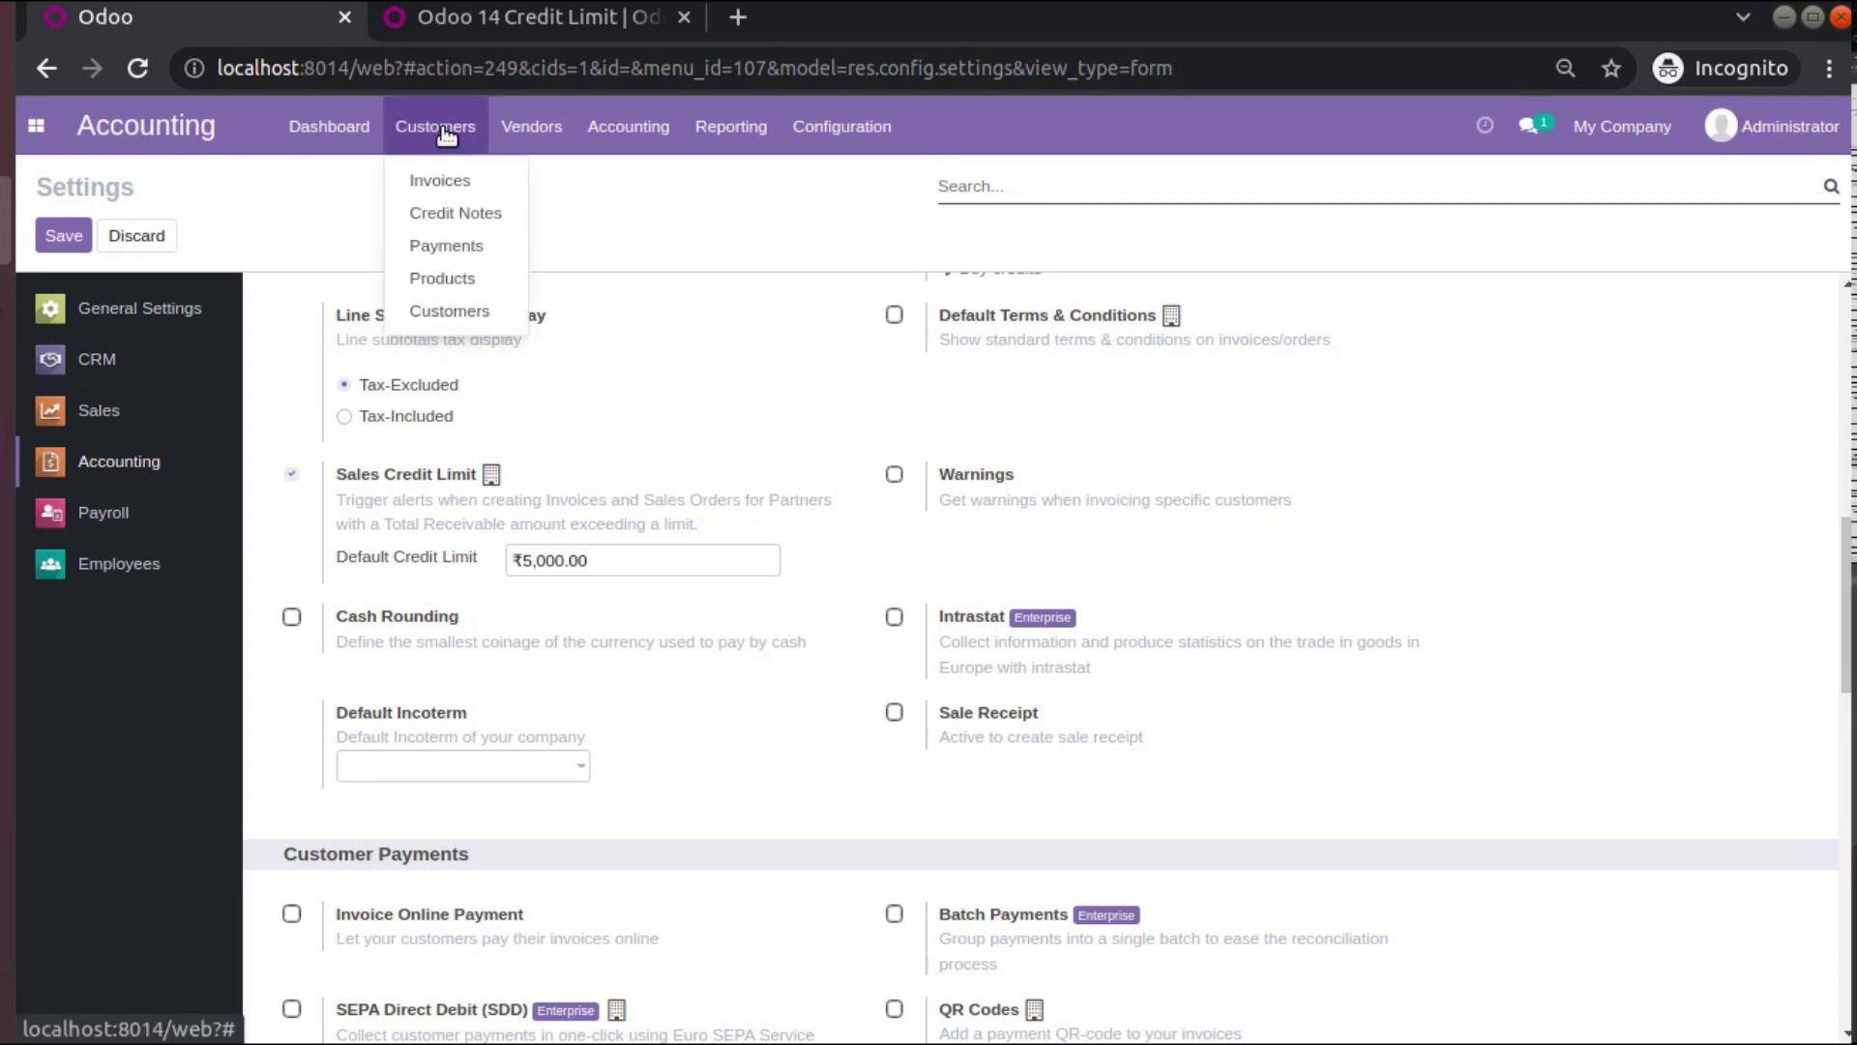
Create a new customer named Test and save it.
left_click(463, 312)
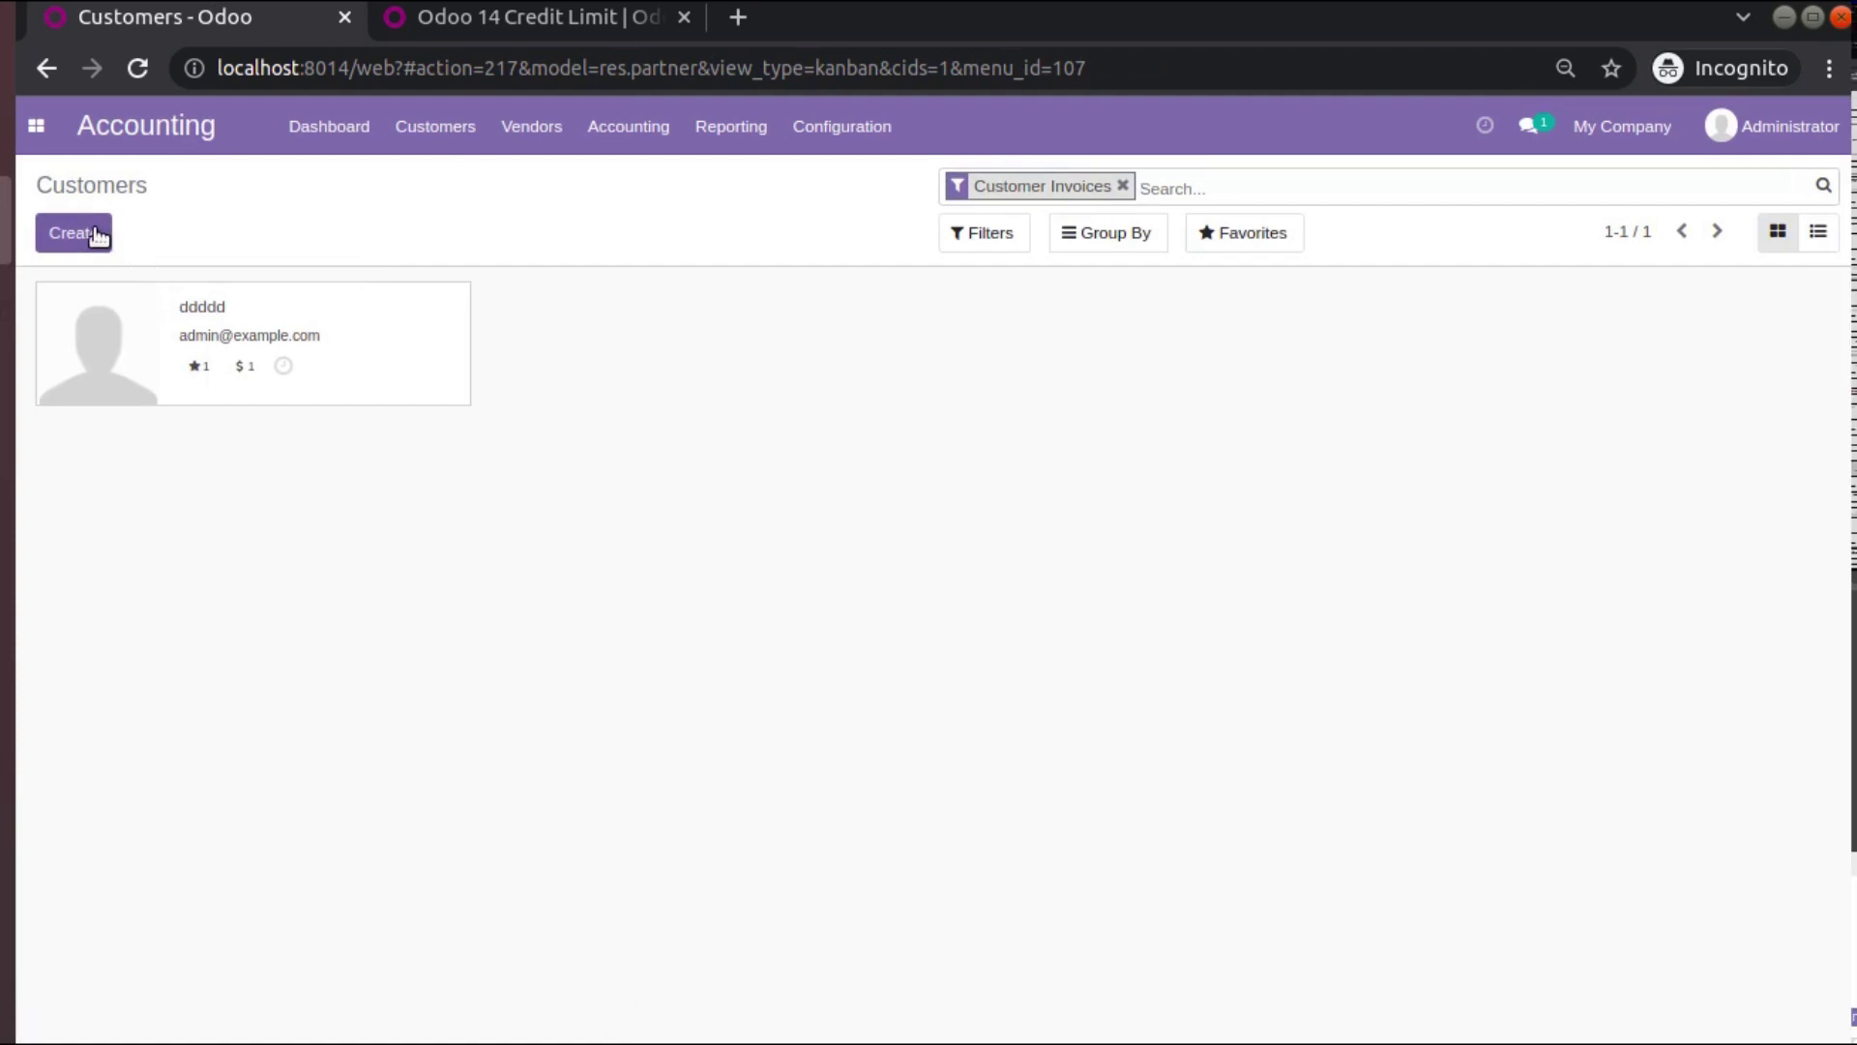
left_click(116, 253)
type("Test")
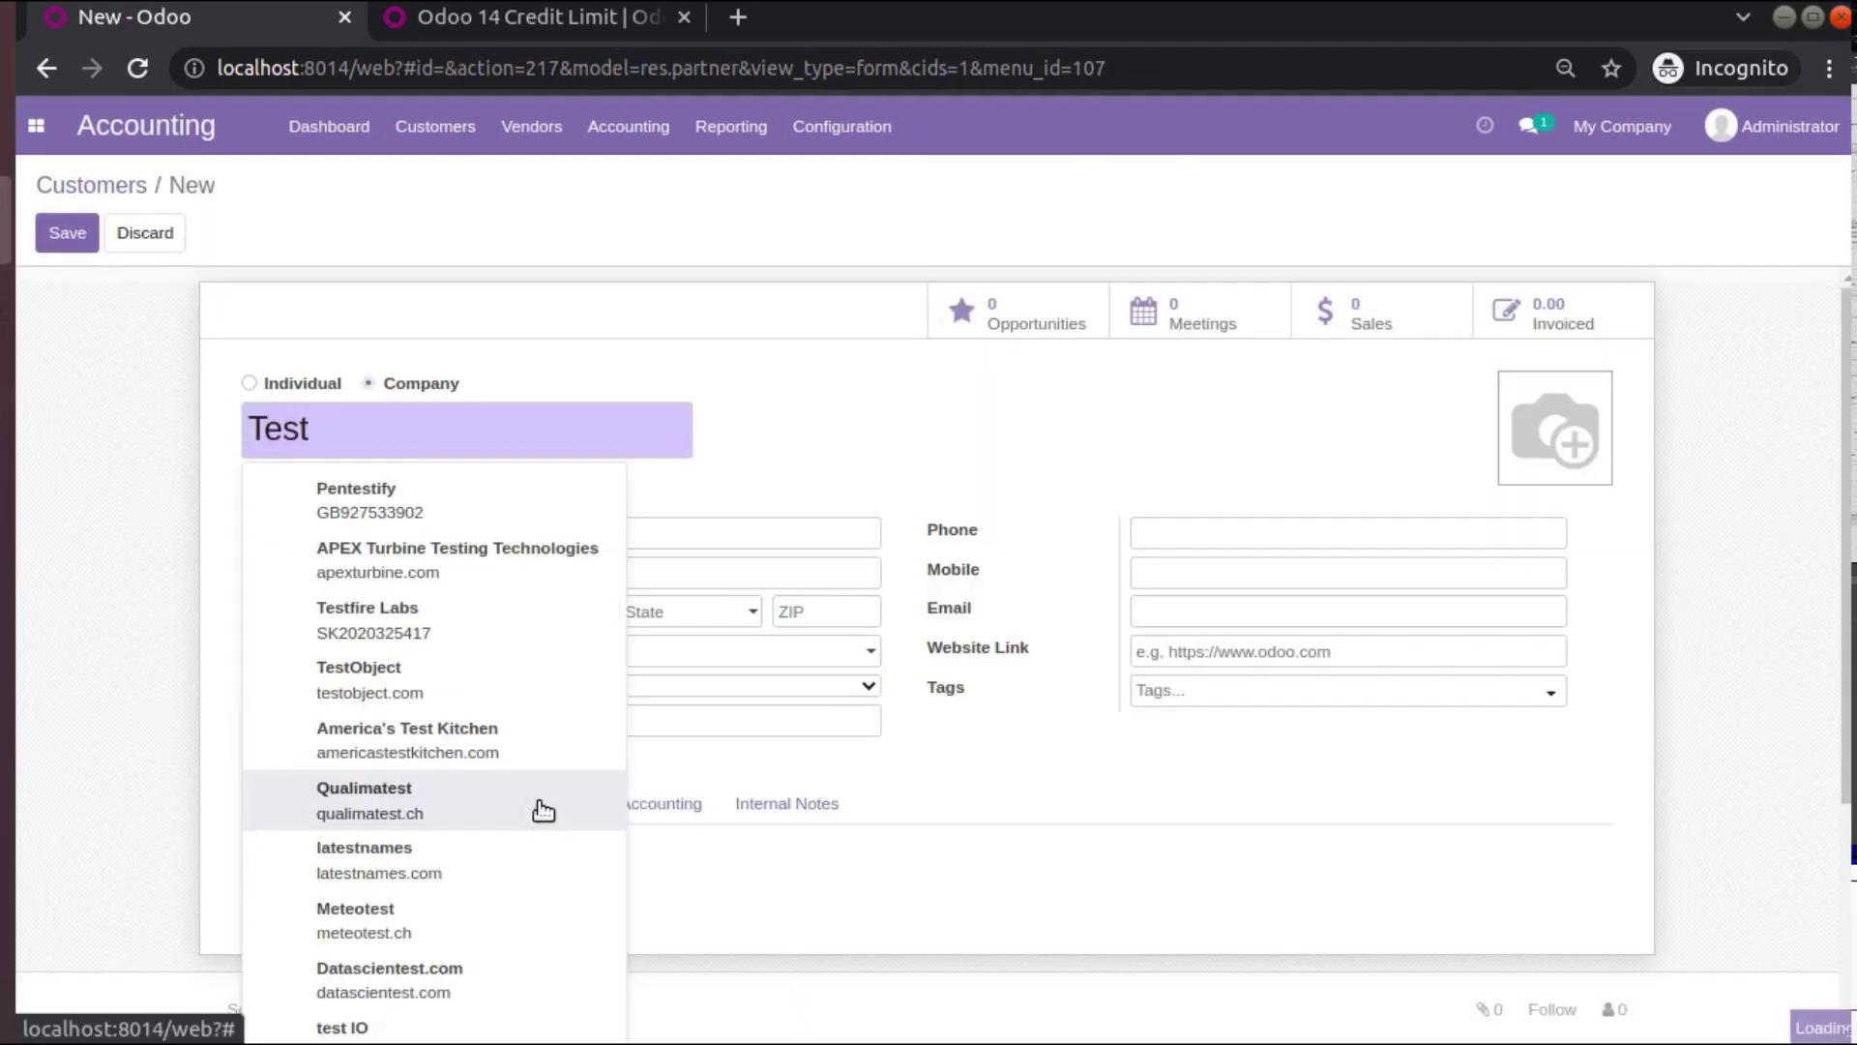
scroll(845, 764, "down", 3)
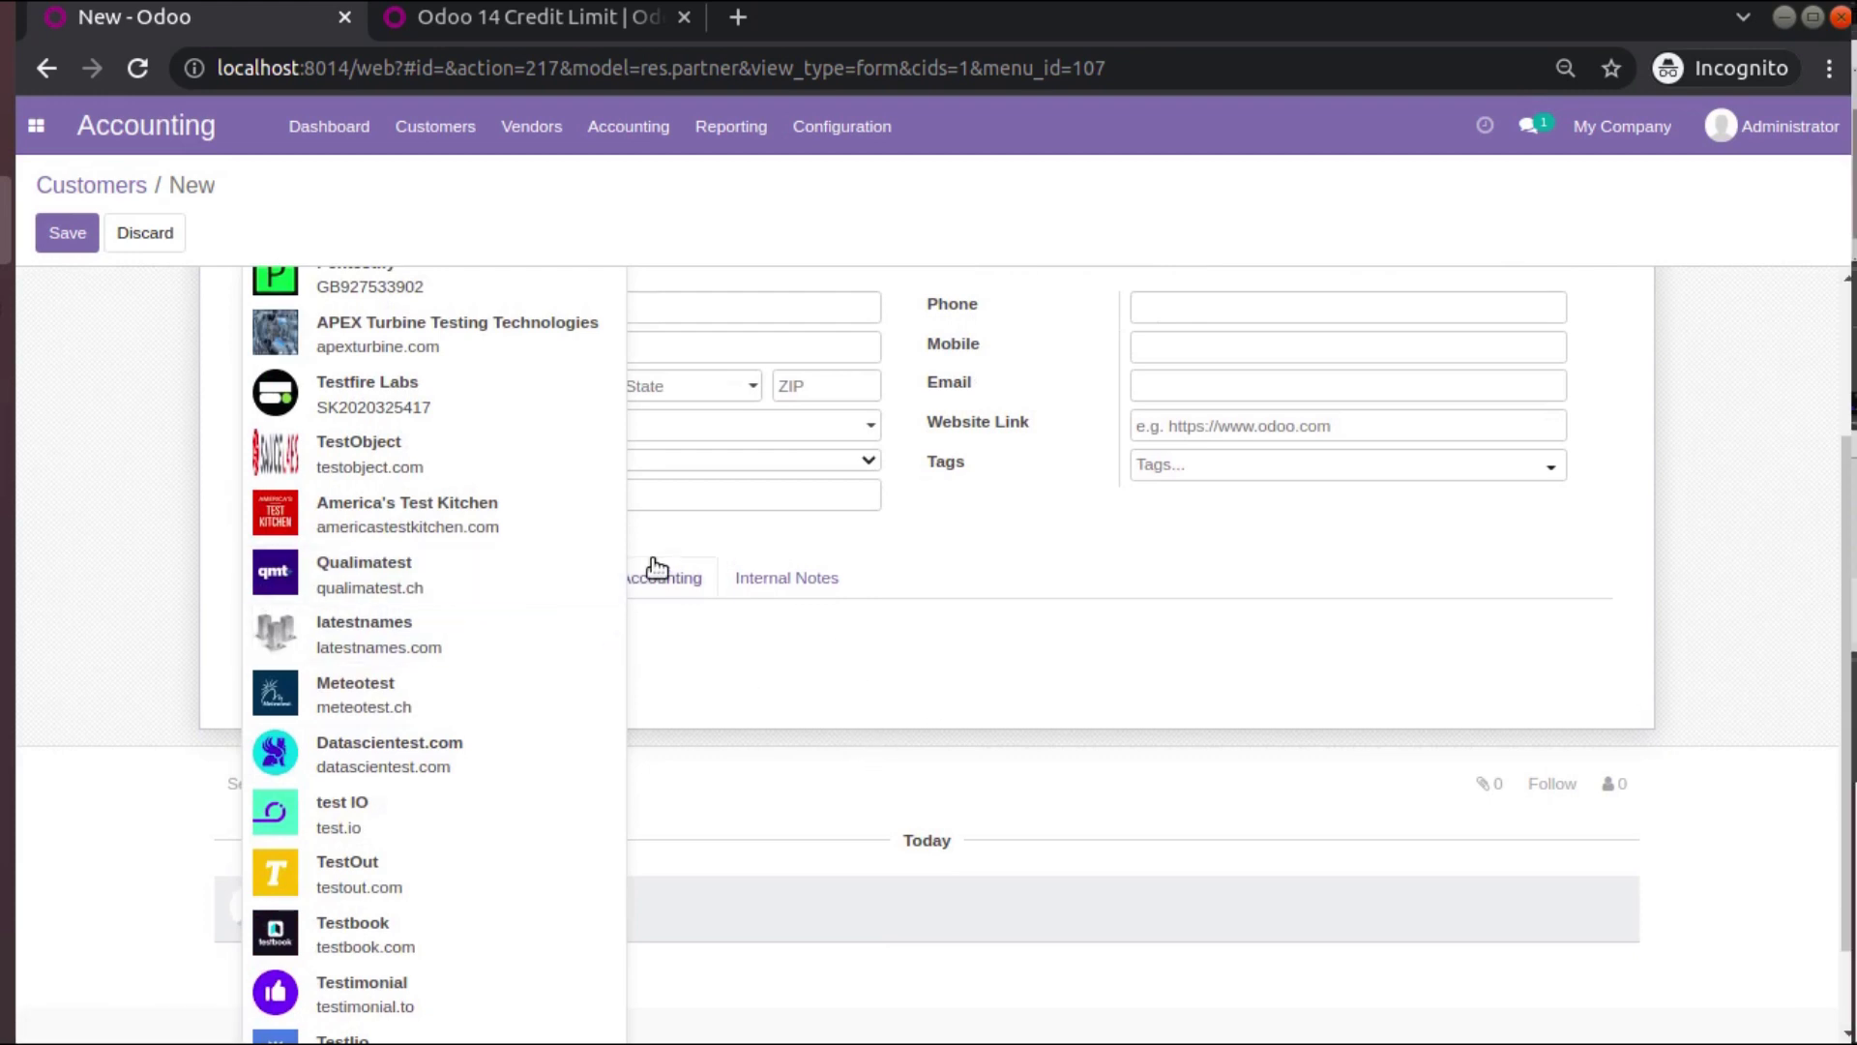
left_click(697, 578)
scroll(593, 560, "up", 3)
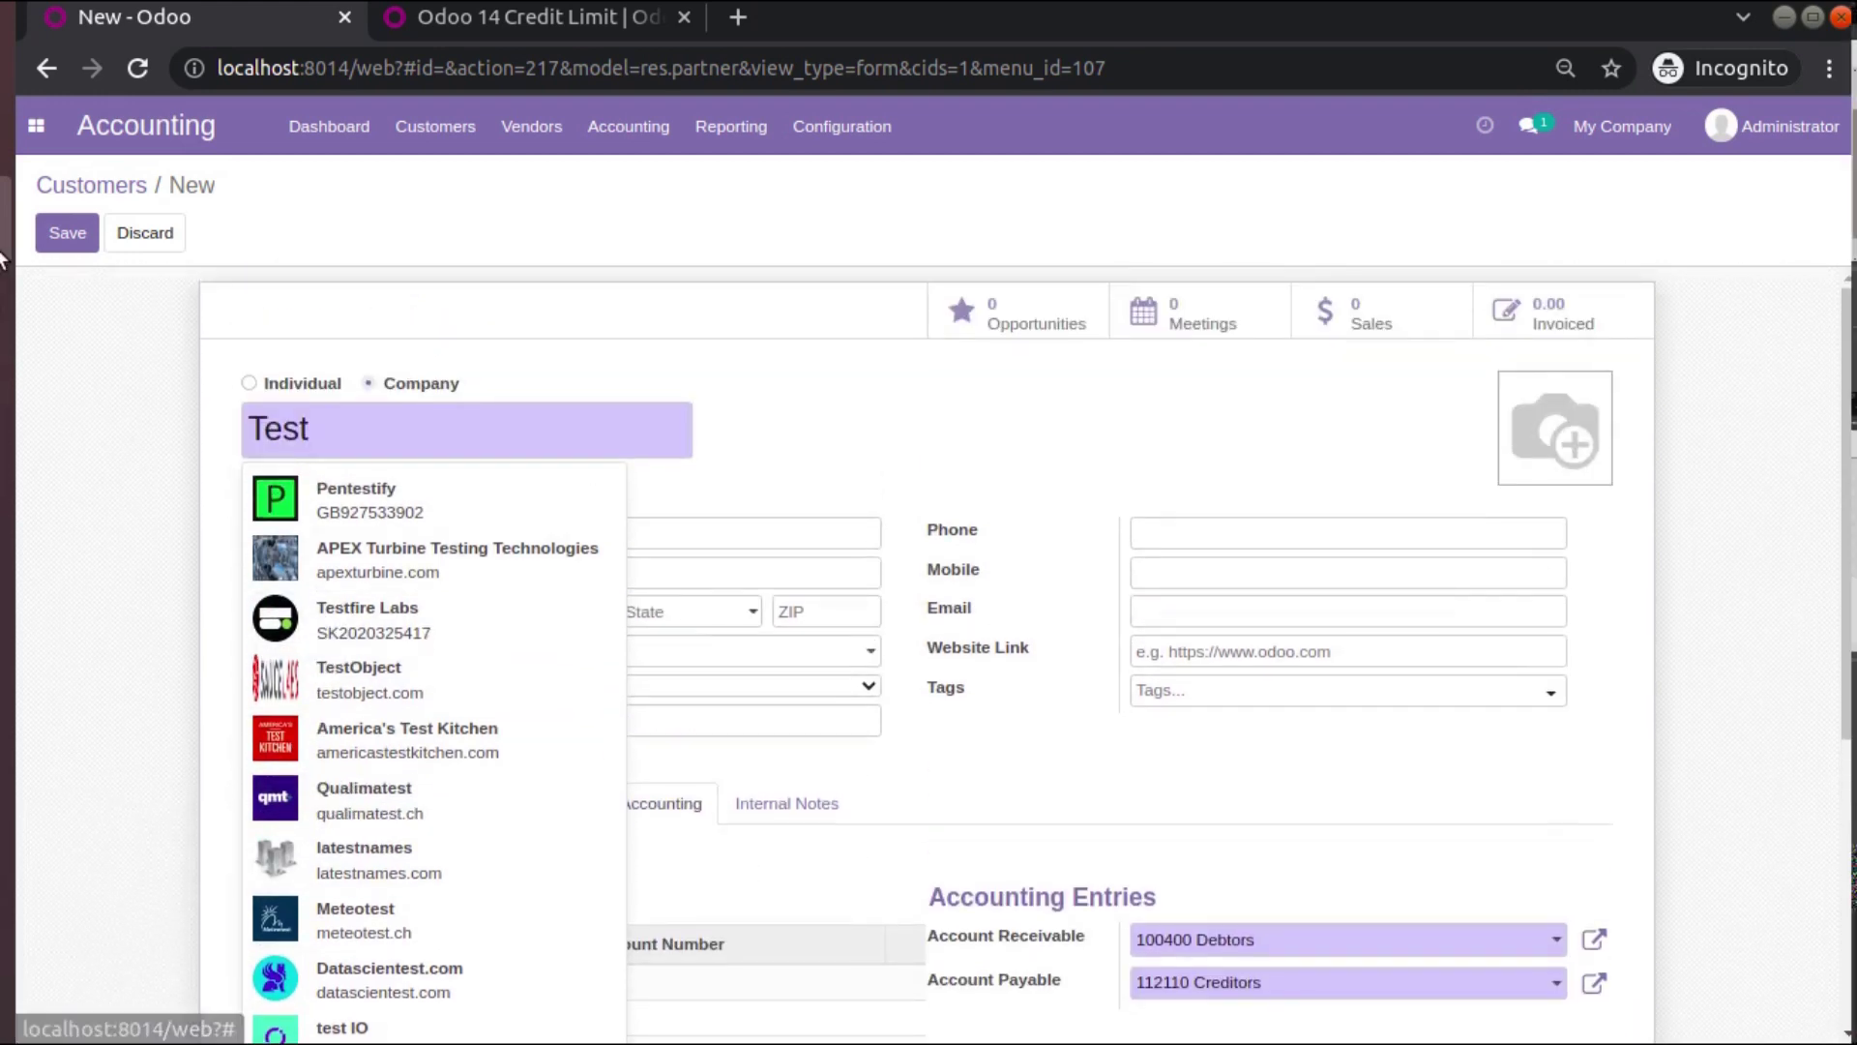
left_click(54, 237)
key("alt+a")
Review Test's Sales & Purchase tab and save the record to leave edit mode.
left_click(522, 805)
scroll(494, 765, "down", 2)
scroll(613, 717, "down", 3)
scroll(592, 682, "up", 3)
scroll(590, 680, "up", 2)
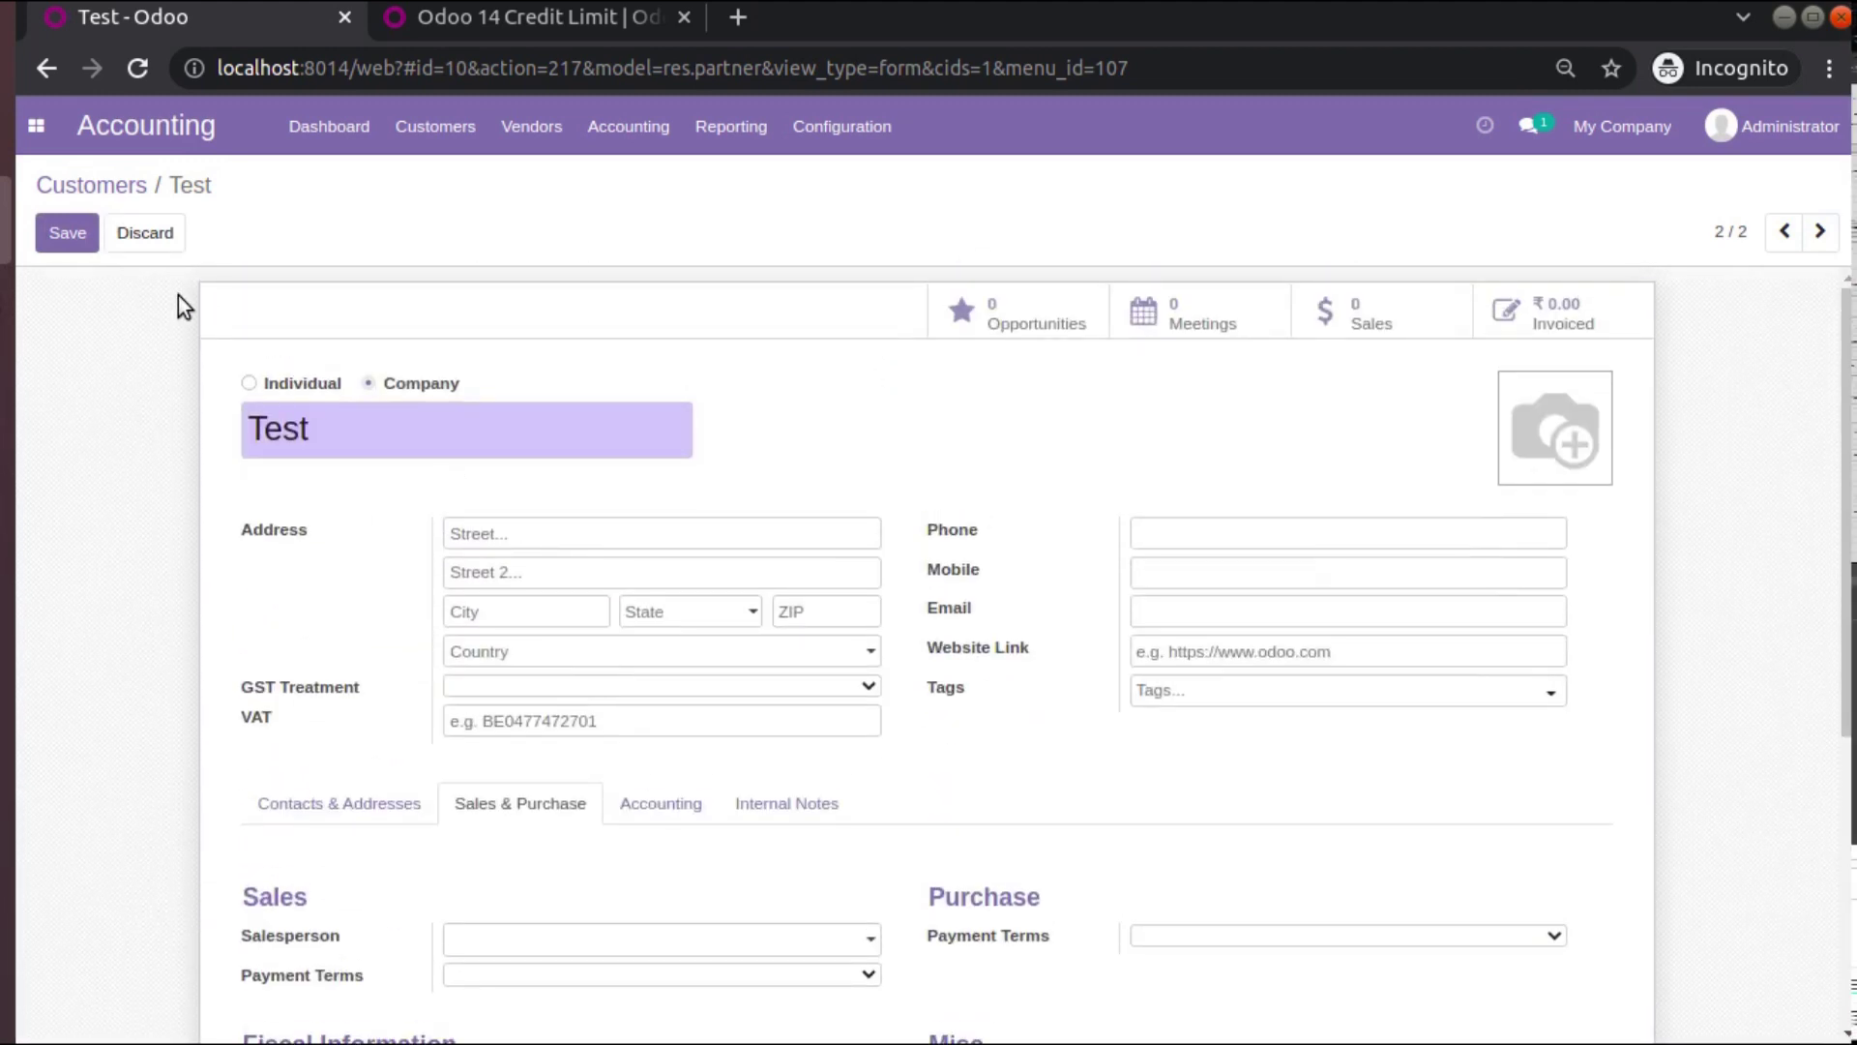
left_click(79, 241)
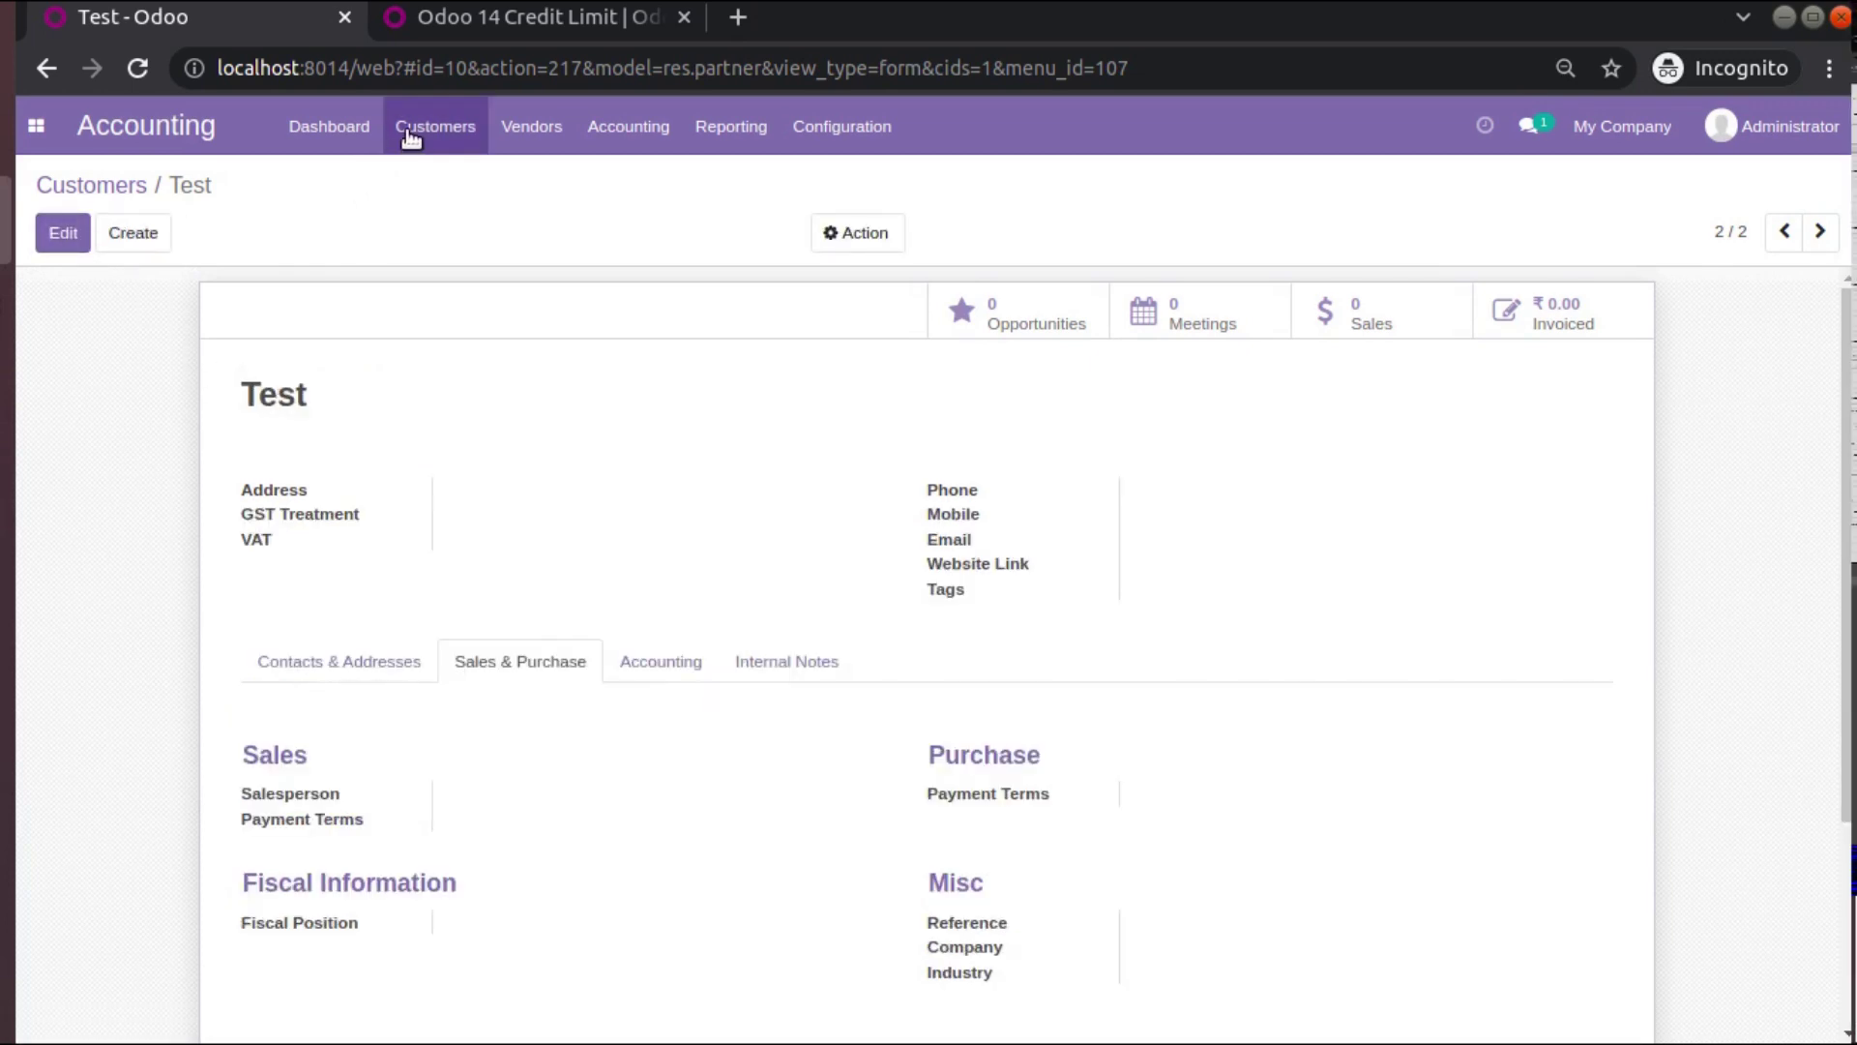
left_click(435, 127)
Start a new customer invoice for Test with a line for product bbb.
left_click(430, 182)
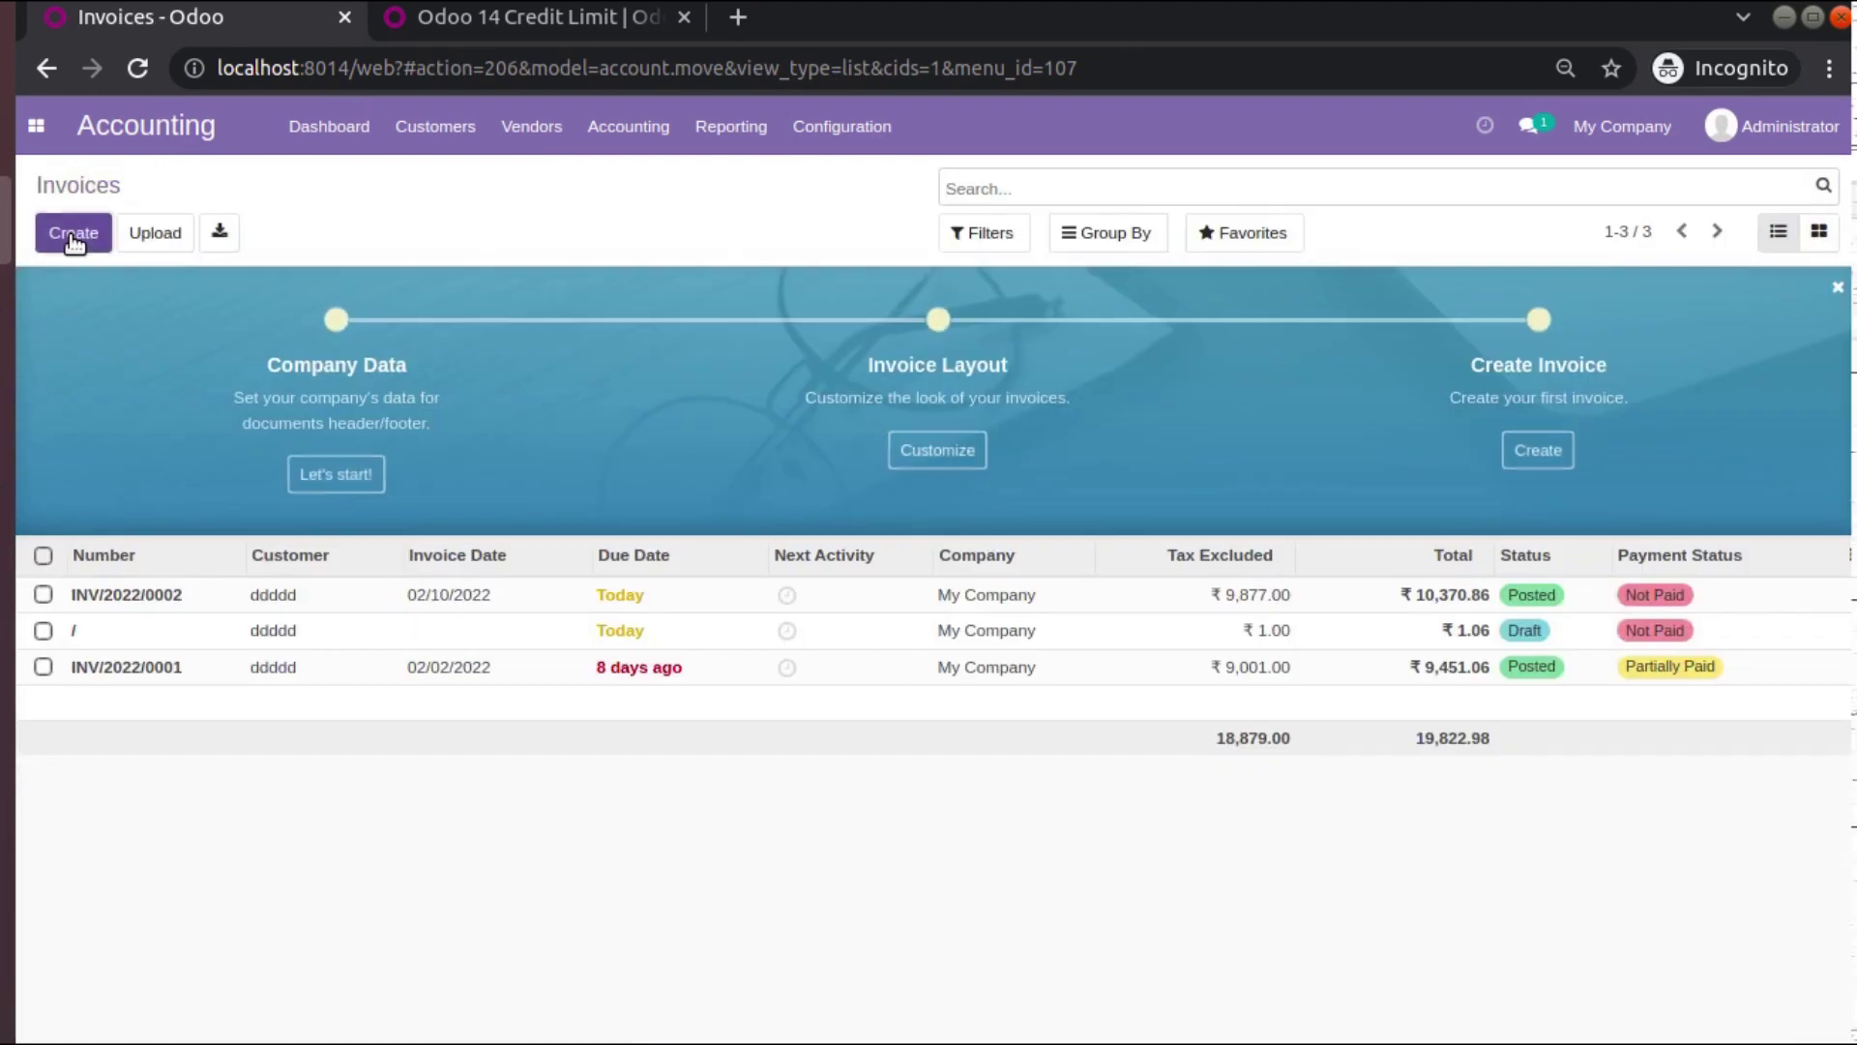
left_click(73, 235)
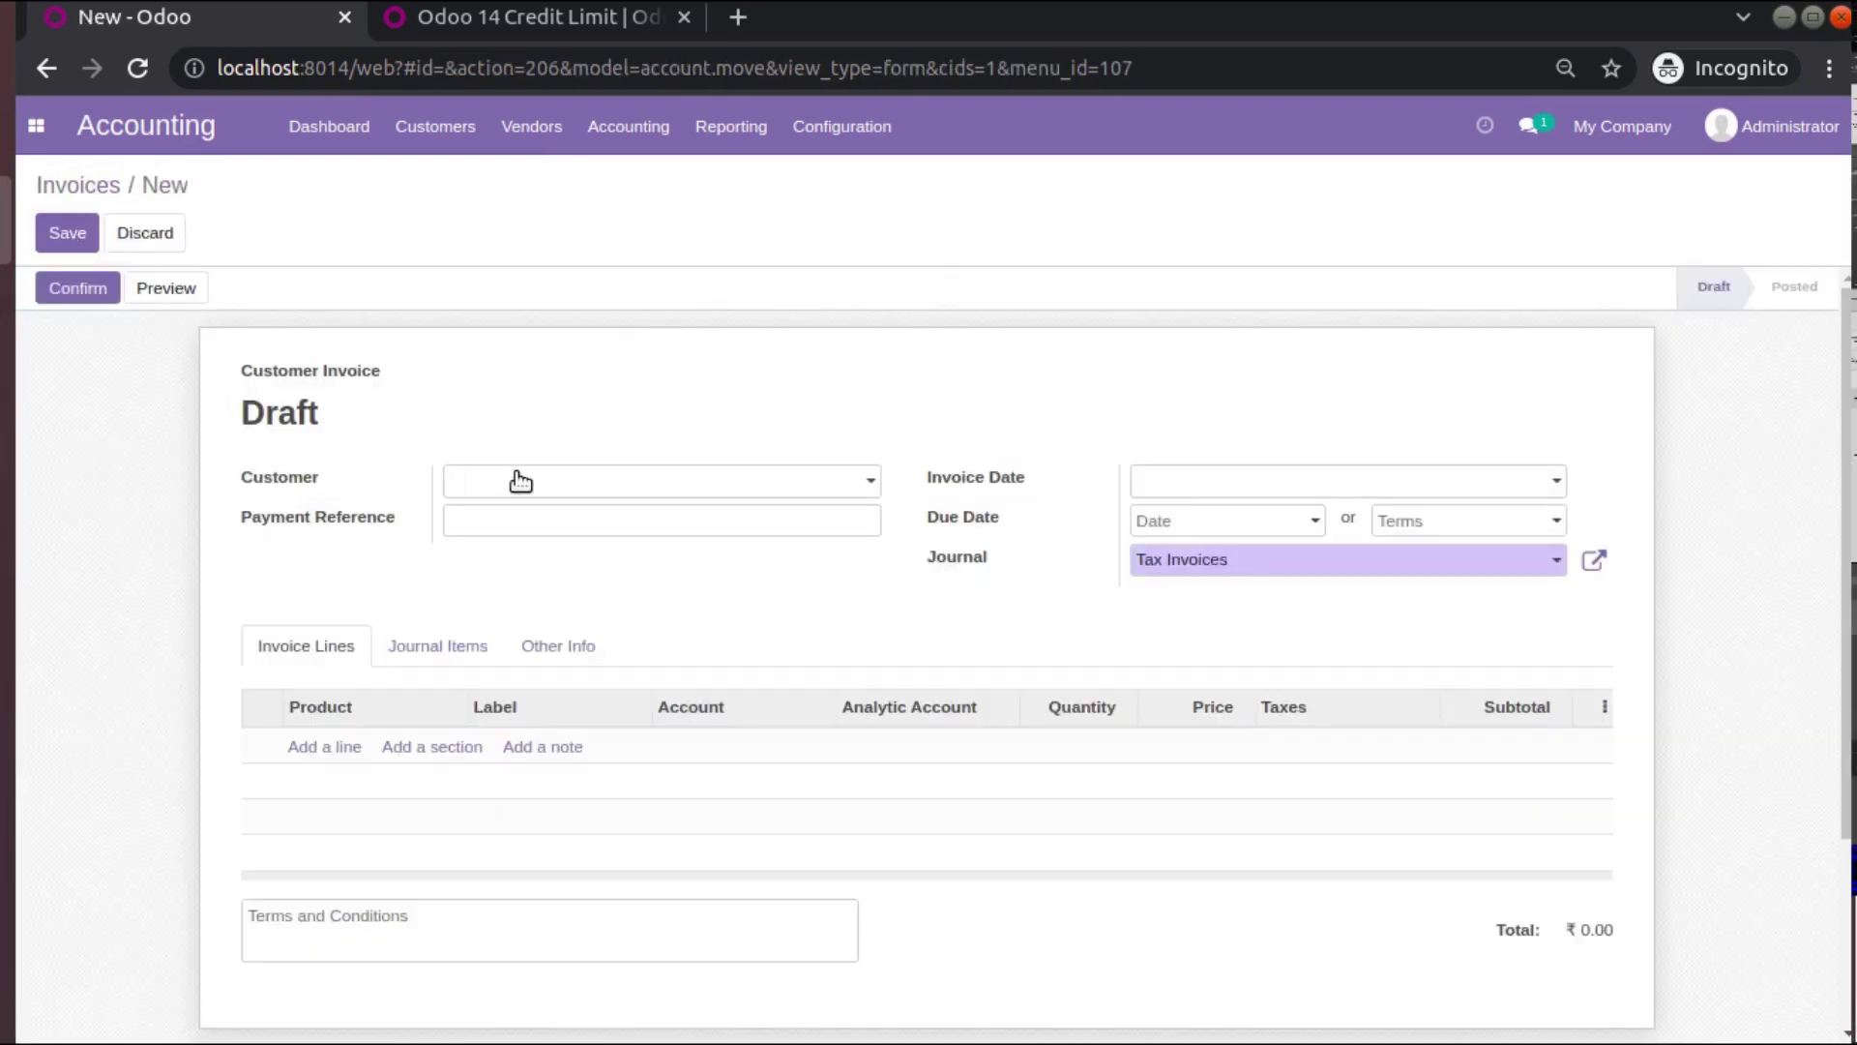
left_click(522, 479)
left_click(562, 543)
scroll(444, 605, "down", 3)
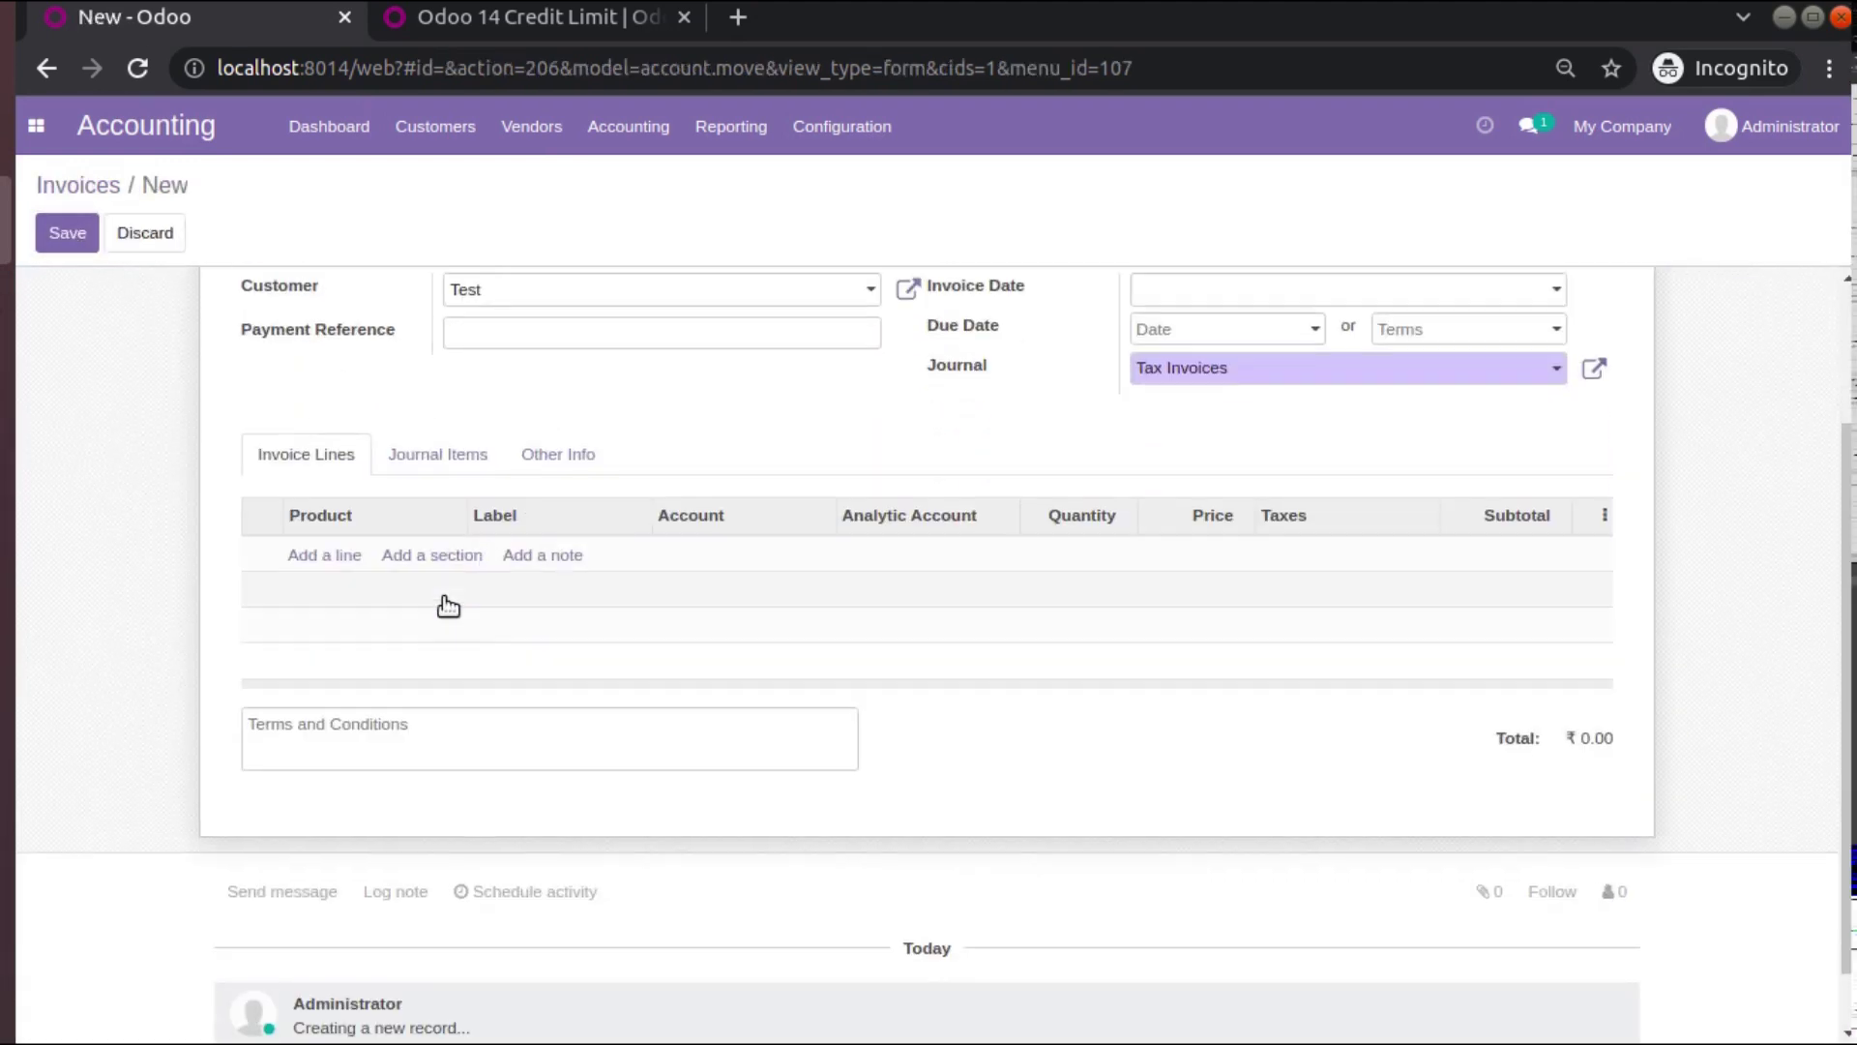
left_click(315, 520)
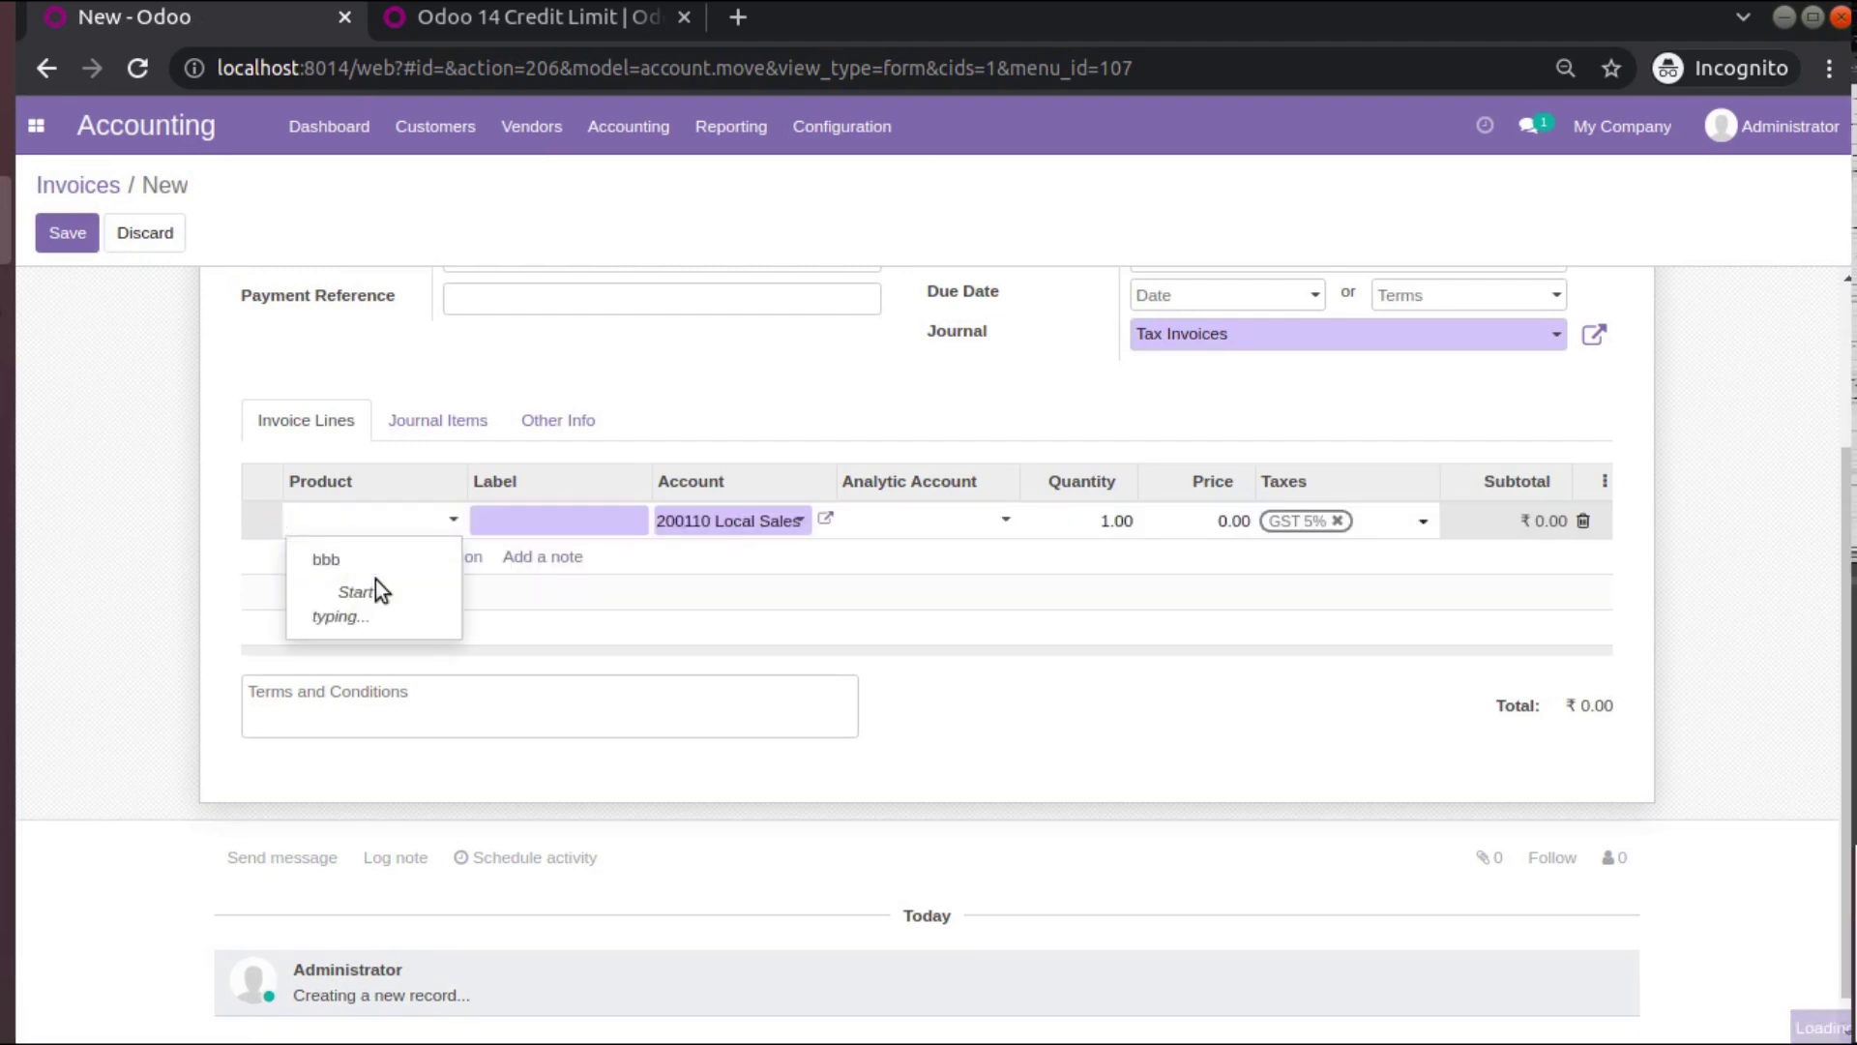
left_click(377, 573)
Set the line quantity to 6000, save and confirm the invoice, then return to the list.
left_click(1067, 526)
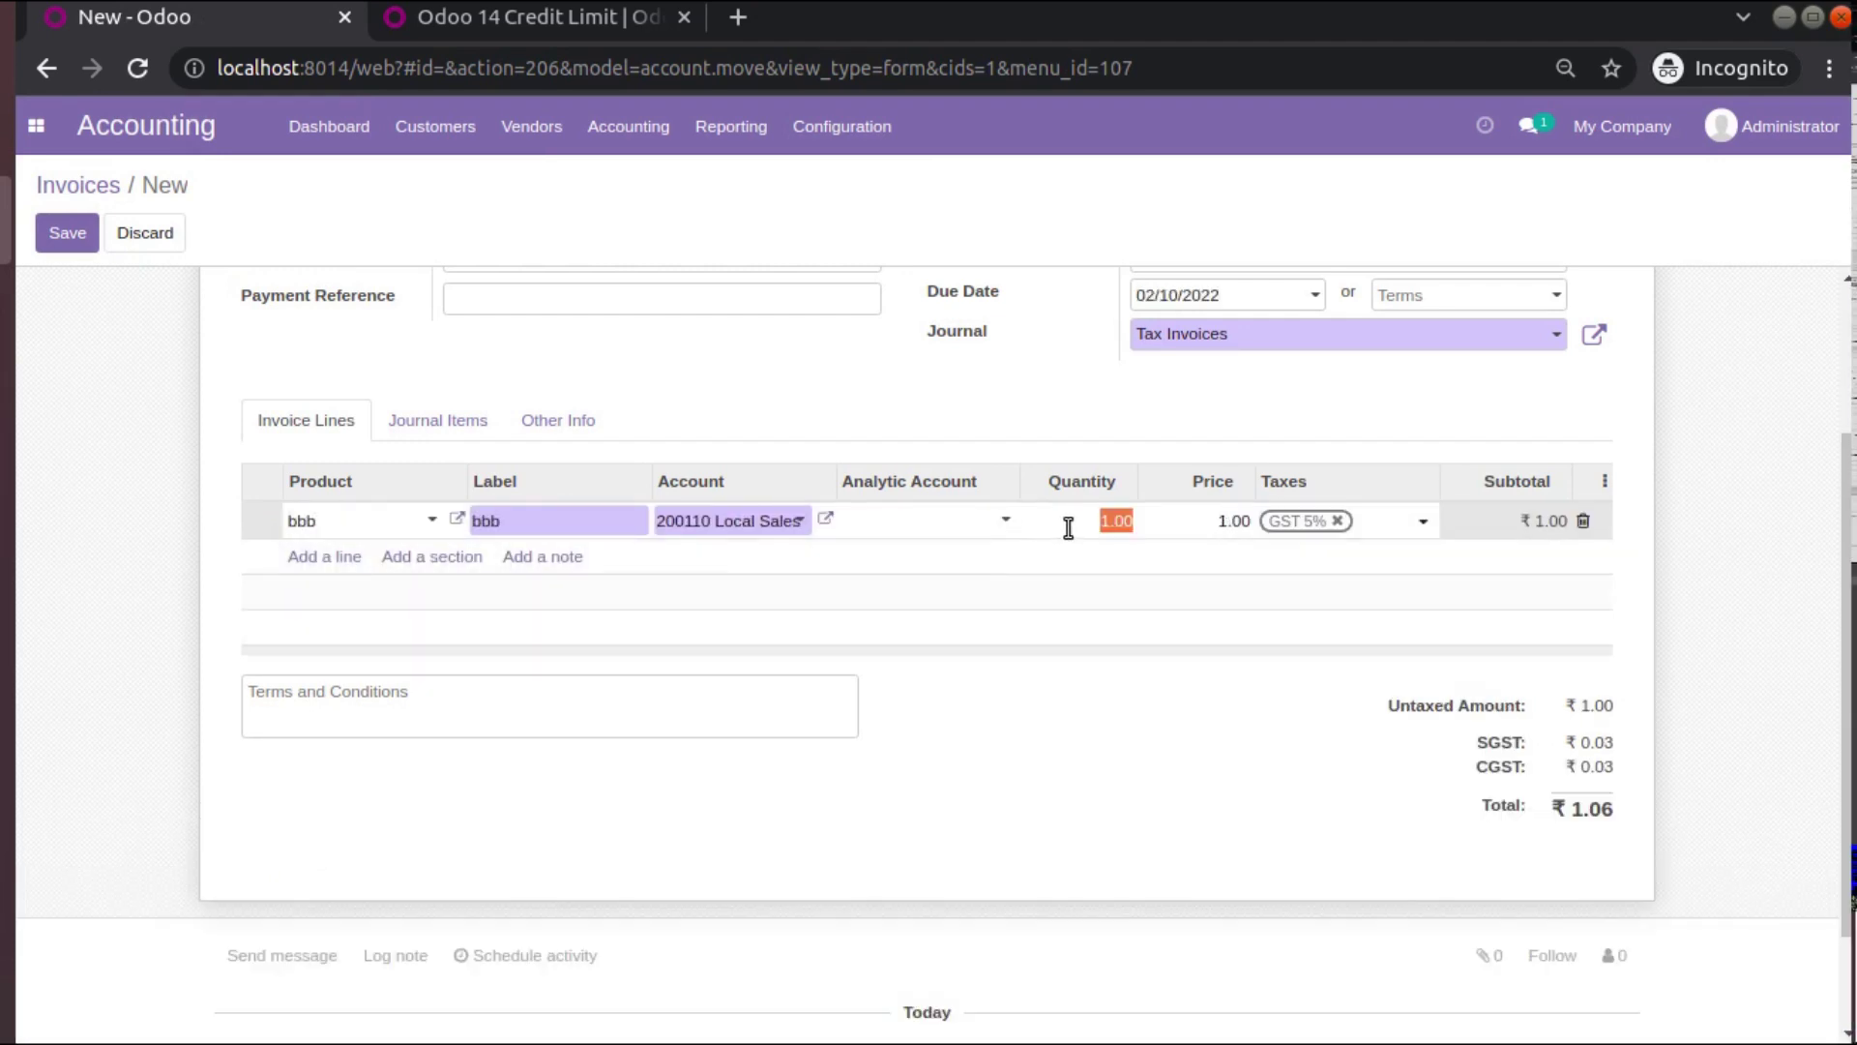
type("4,00")
type("0")
left_click(1031, 426)
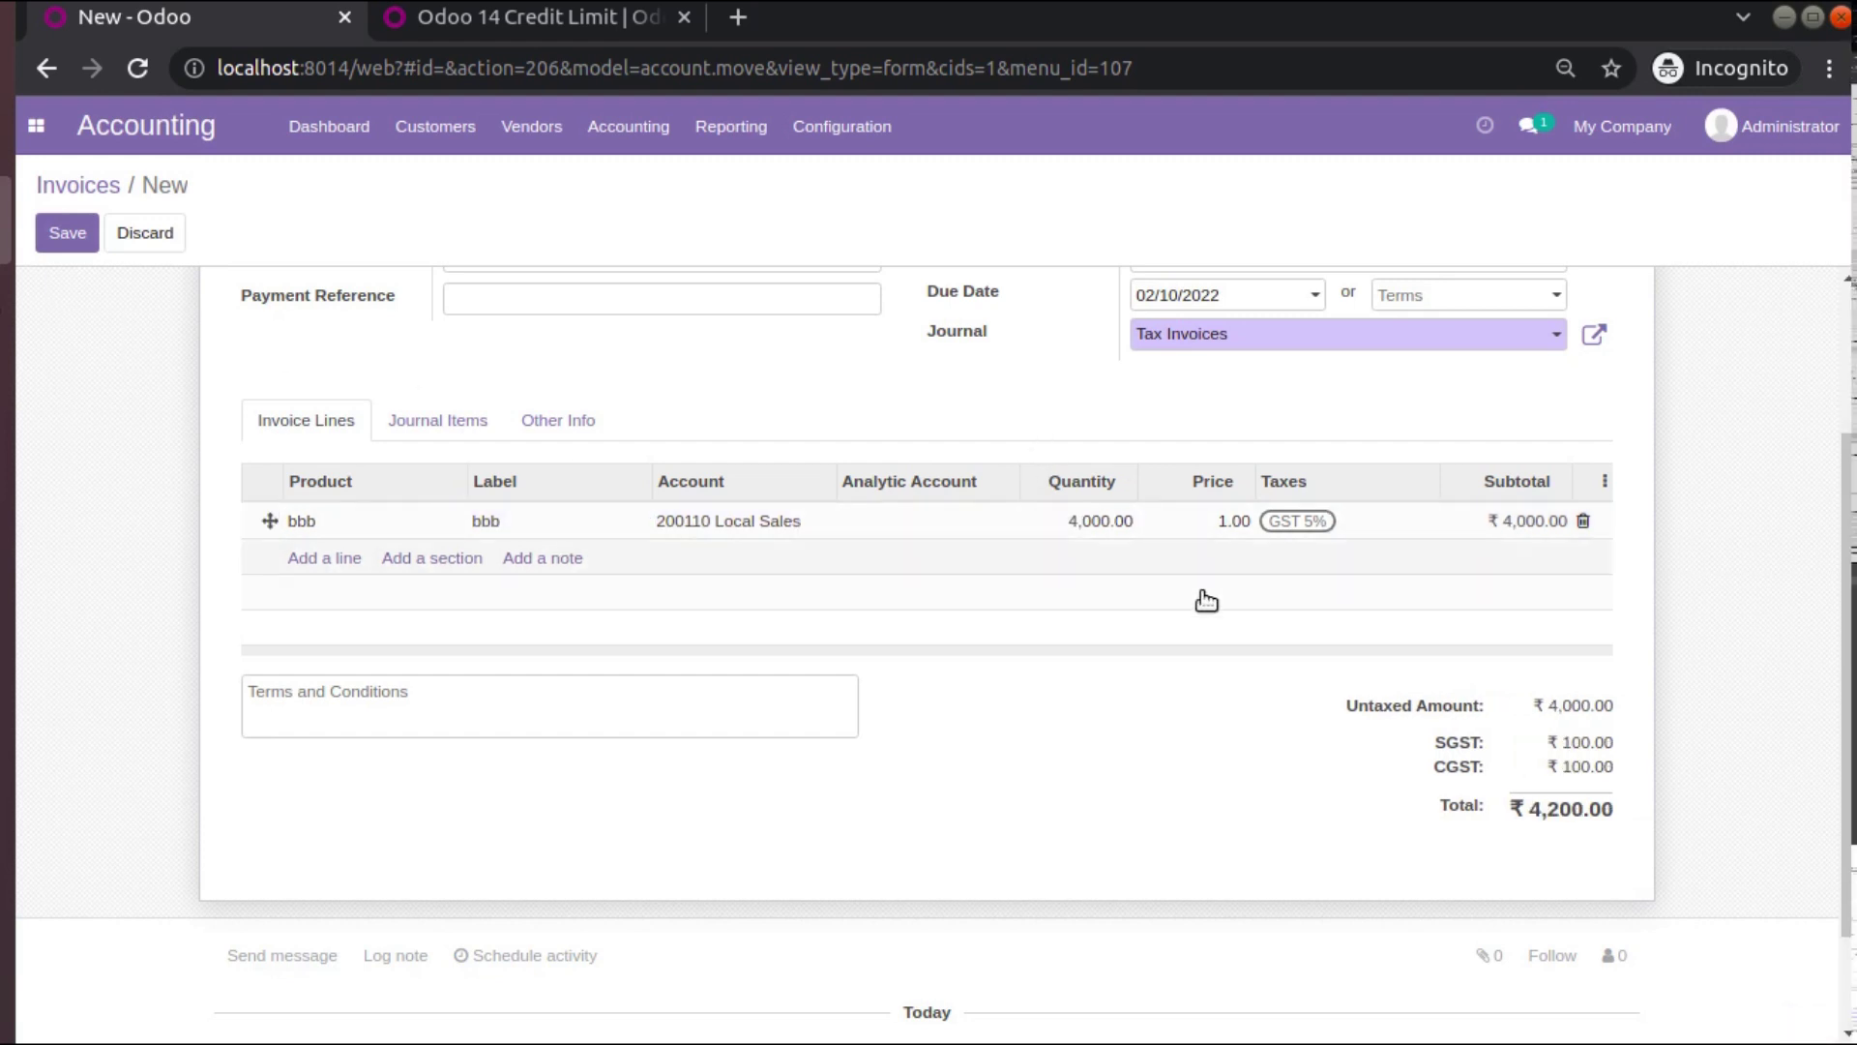
left_click(1113, 518)
type("6000")
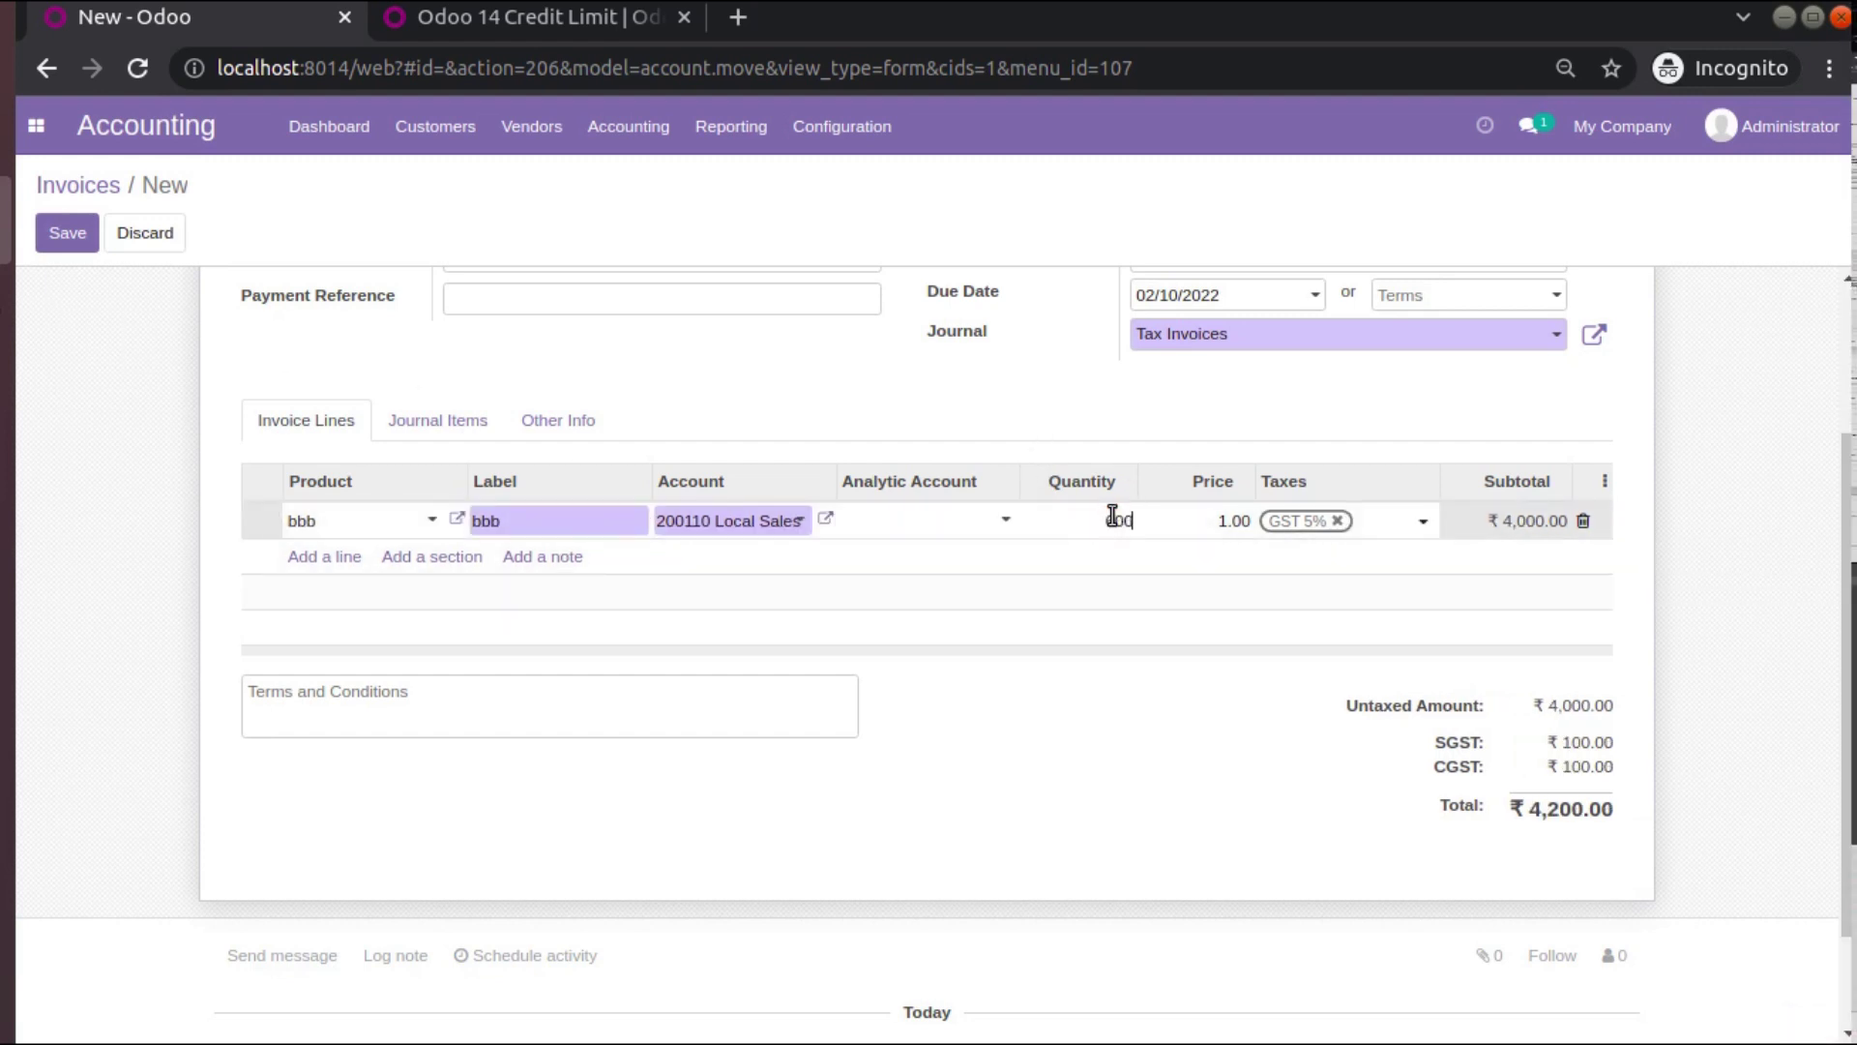
left_click(78, 234)
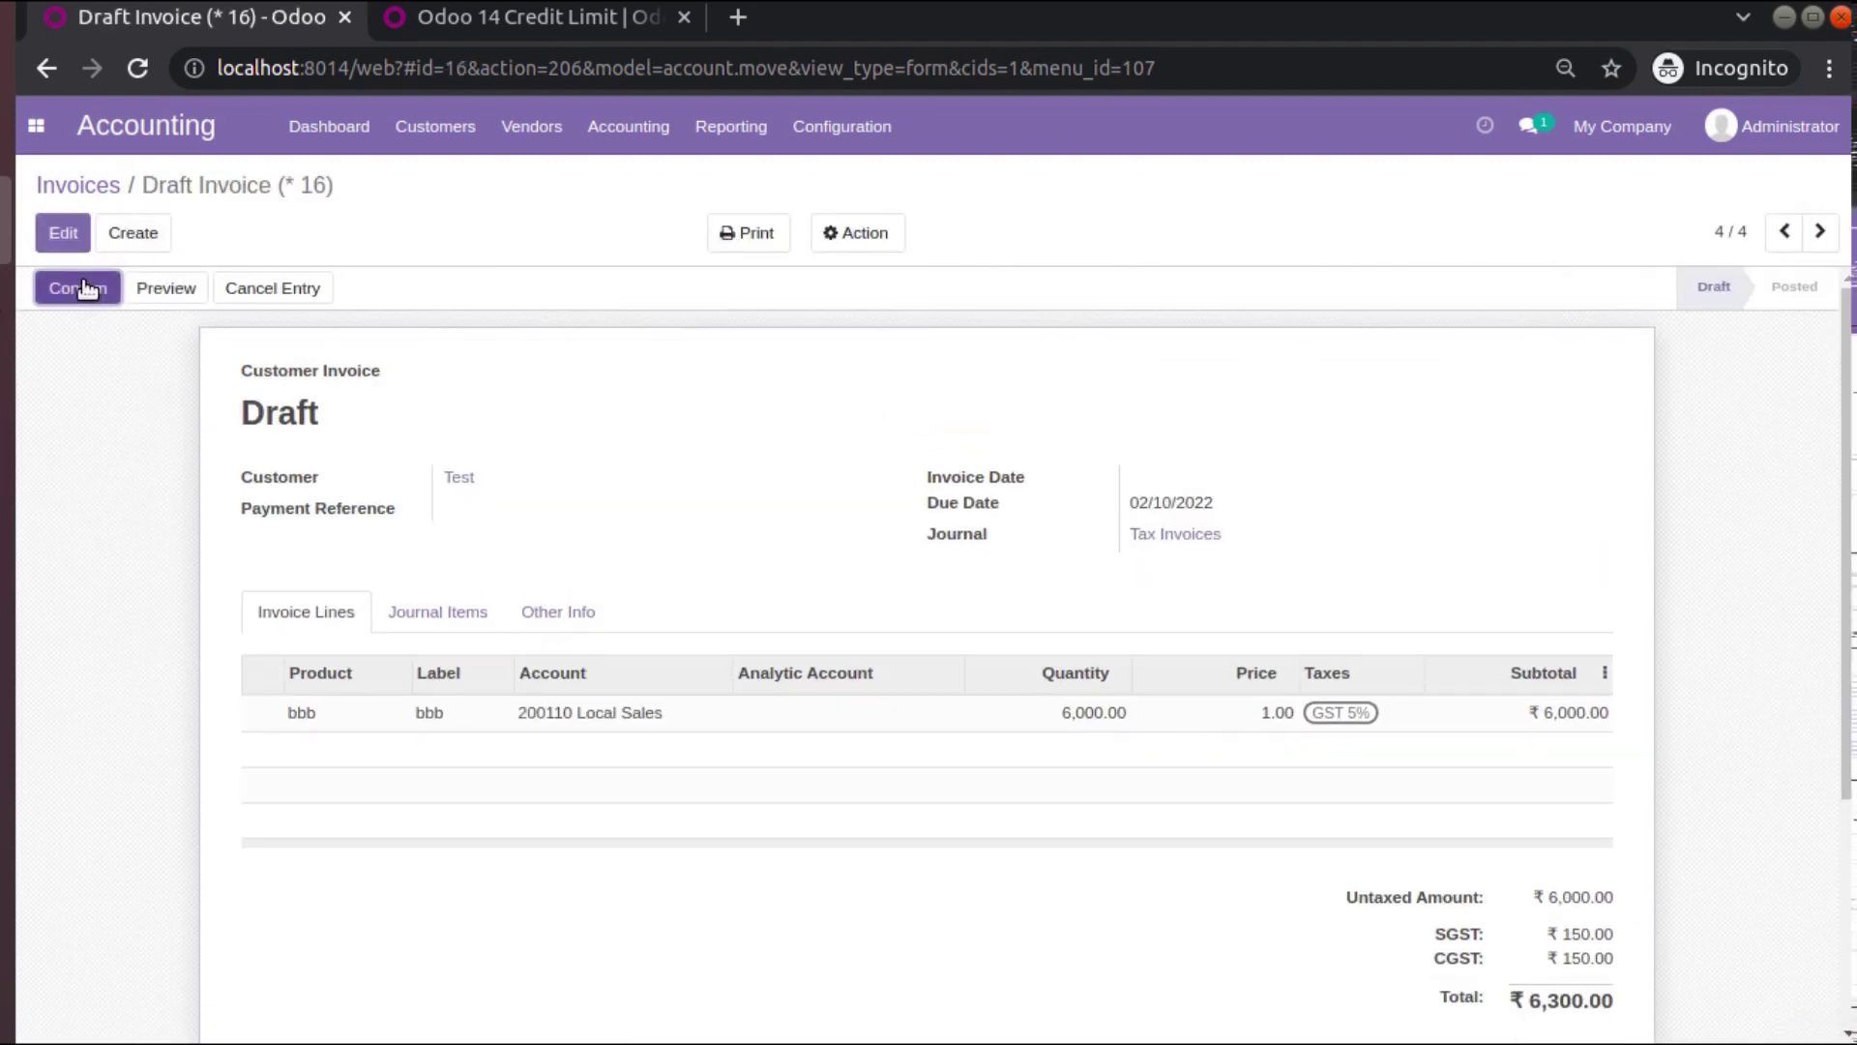
left_click(83, 282)
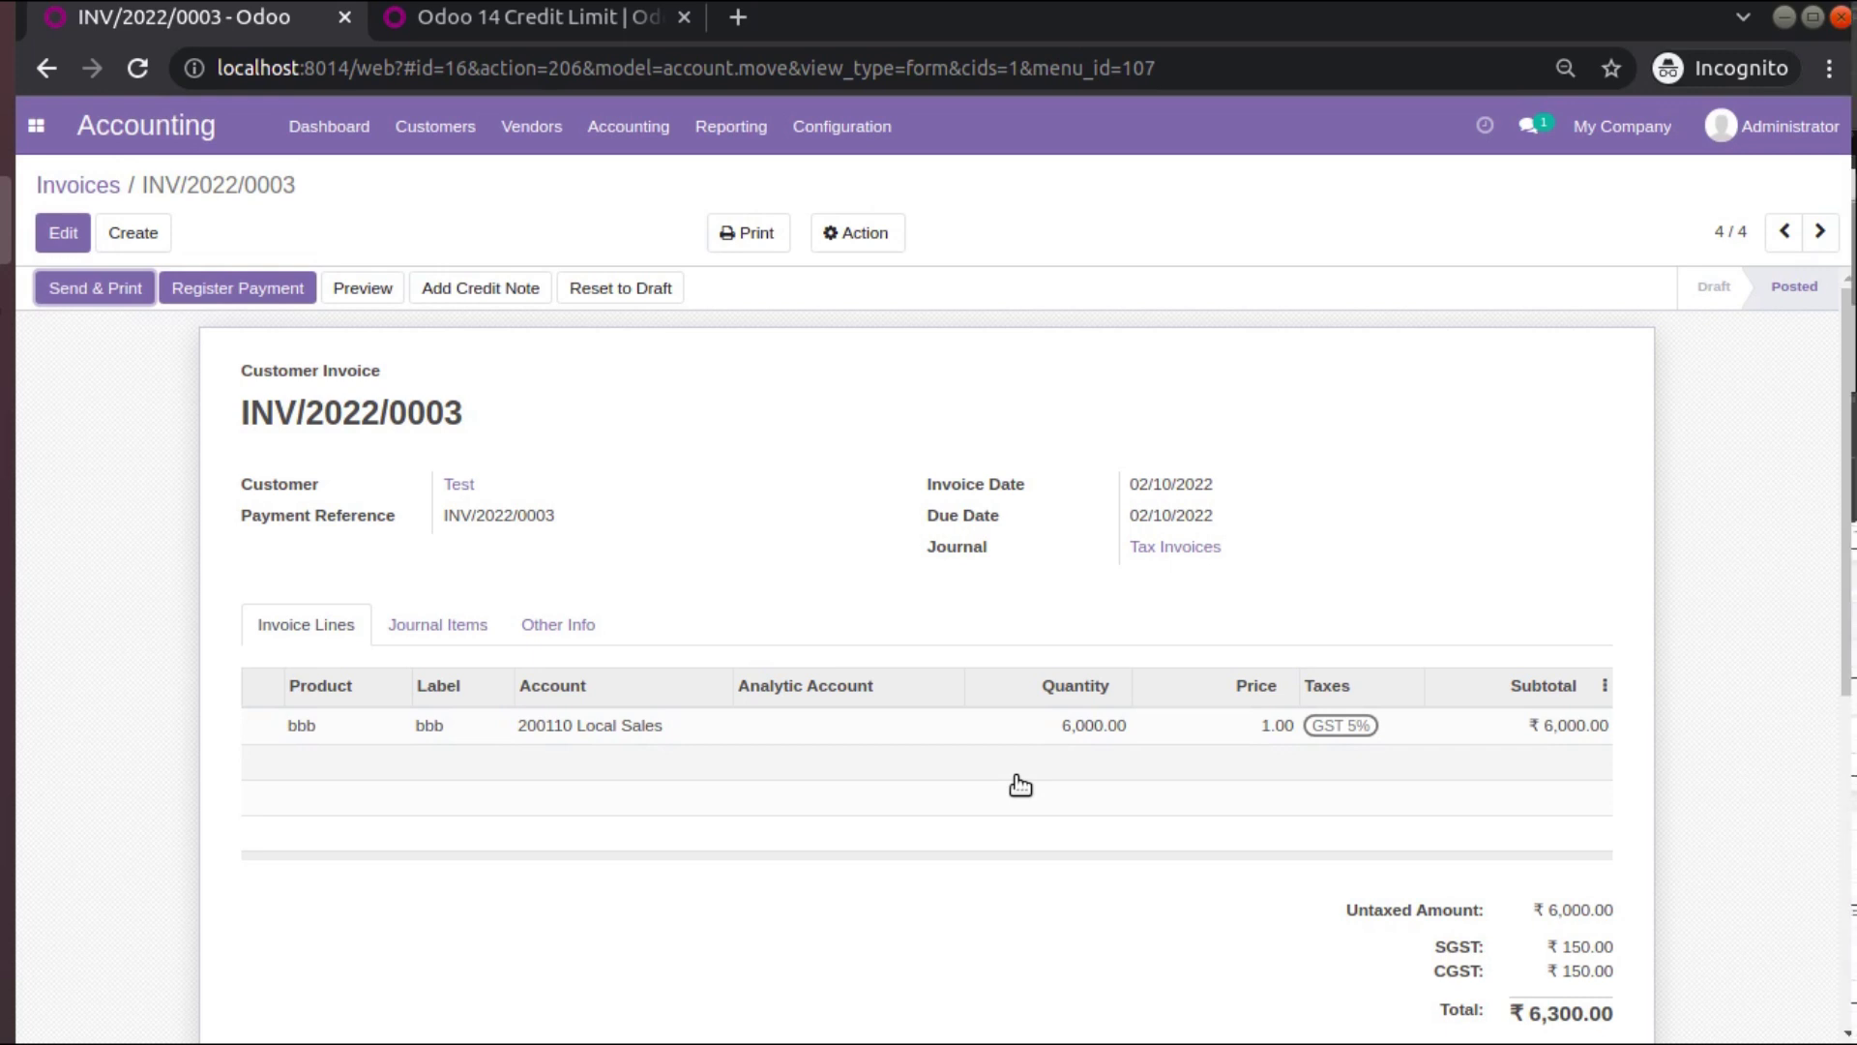
scroll(1019, 785, "down", 2)
scroll(1020, 785, "up", 2)
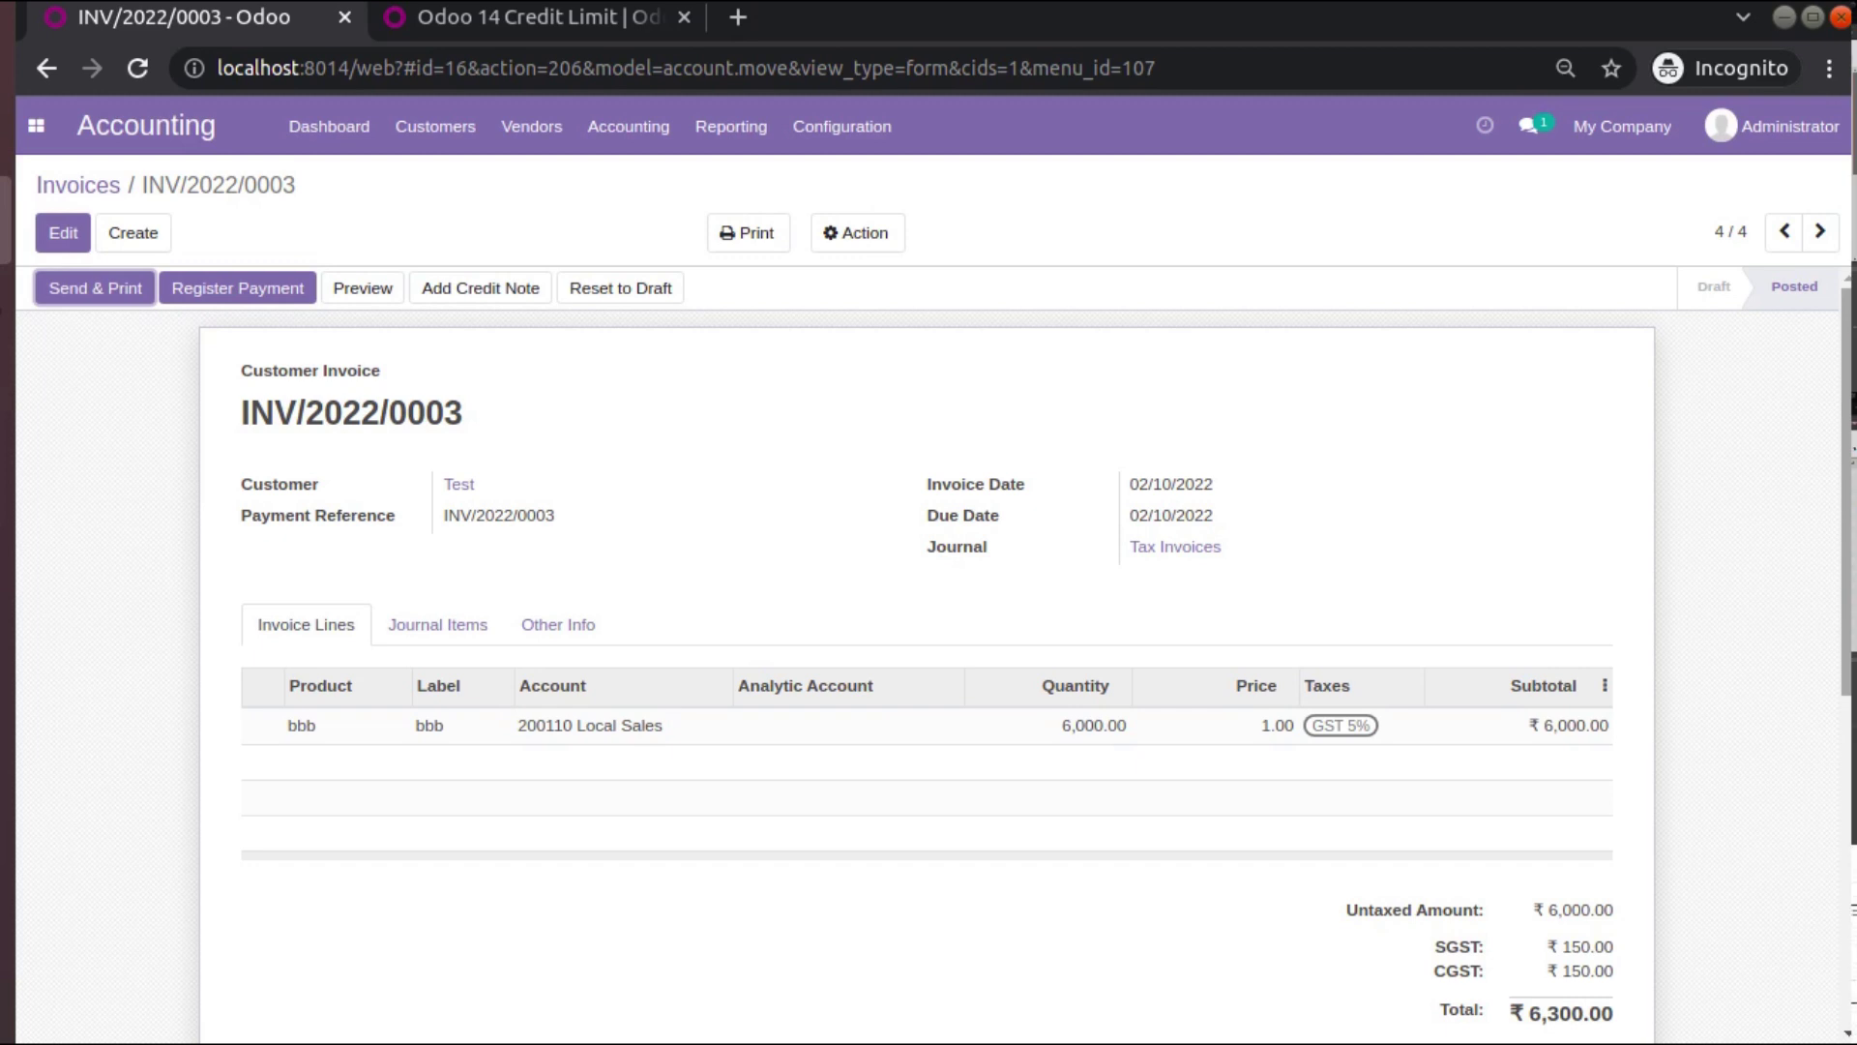
left_click(73, 185)
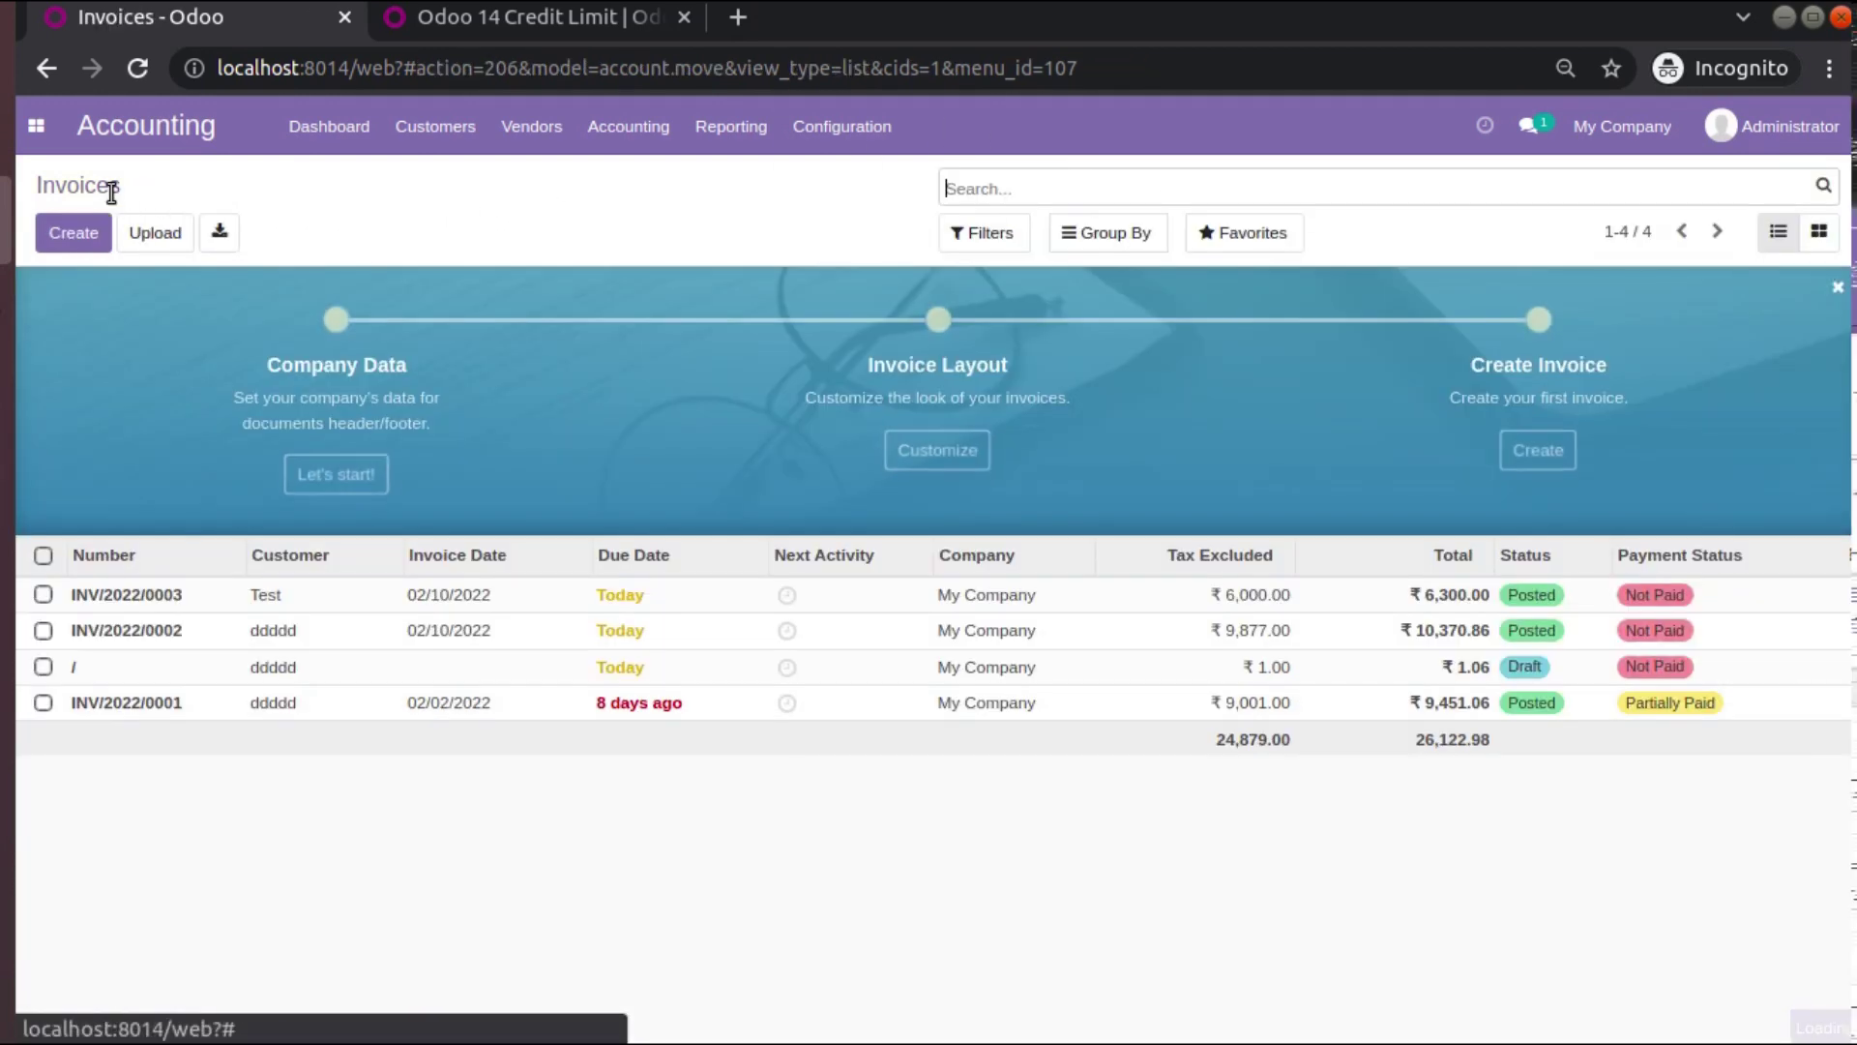
Create another invoice for Test, triggering the ₹5,000.00 credit limit warning with ₹6,300.00 due.
left_click(77, 233)
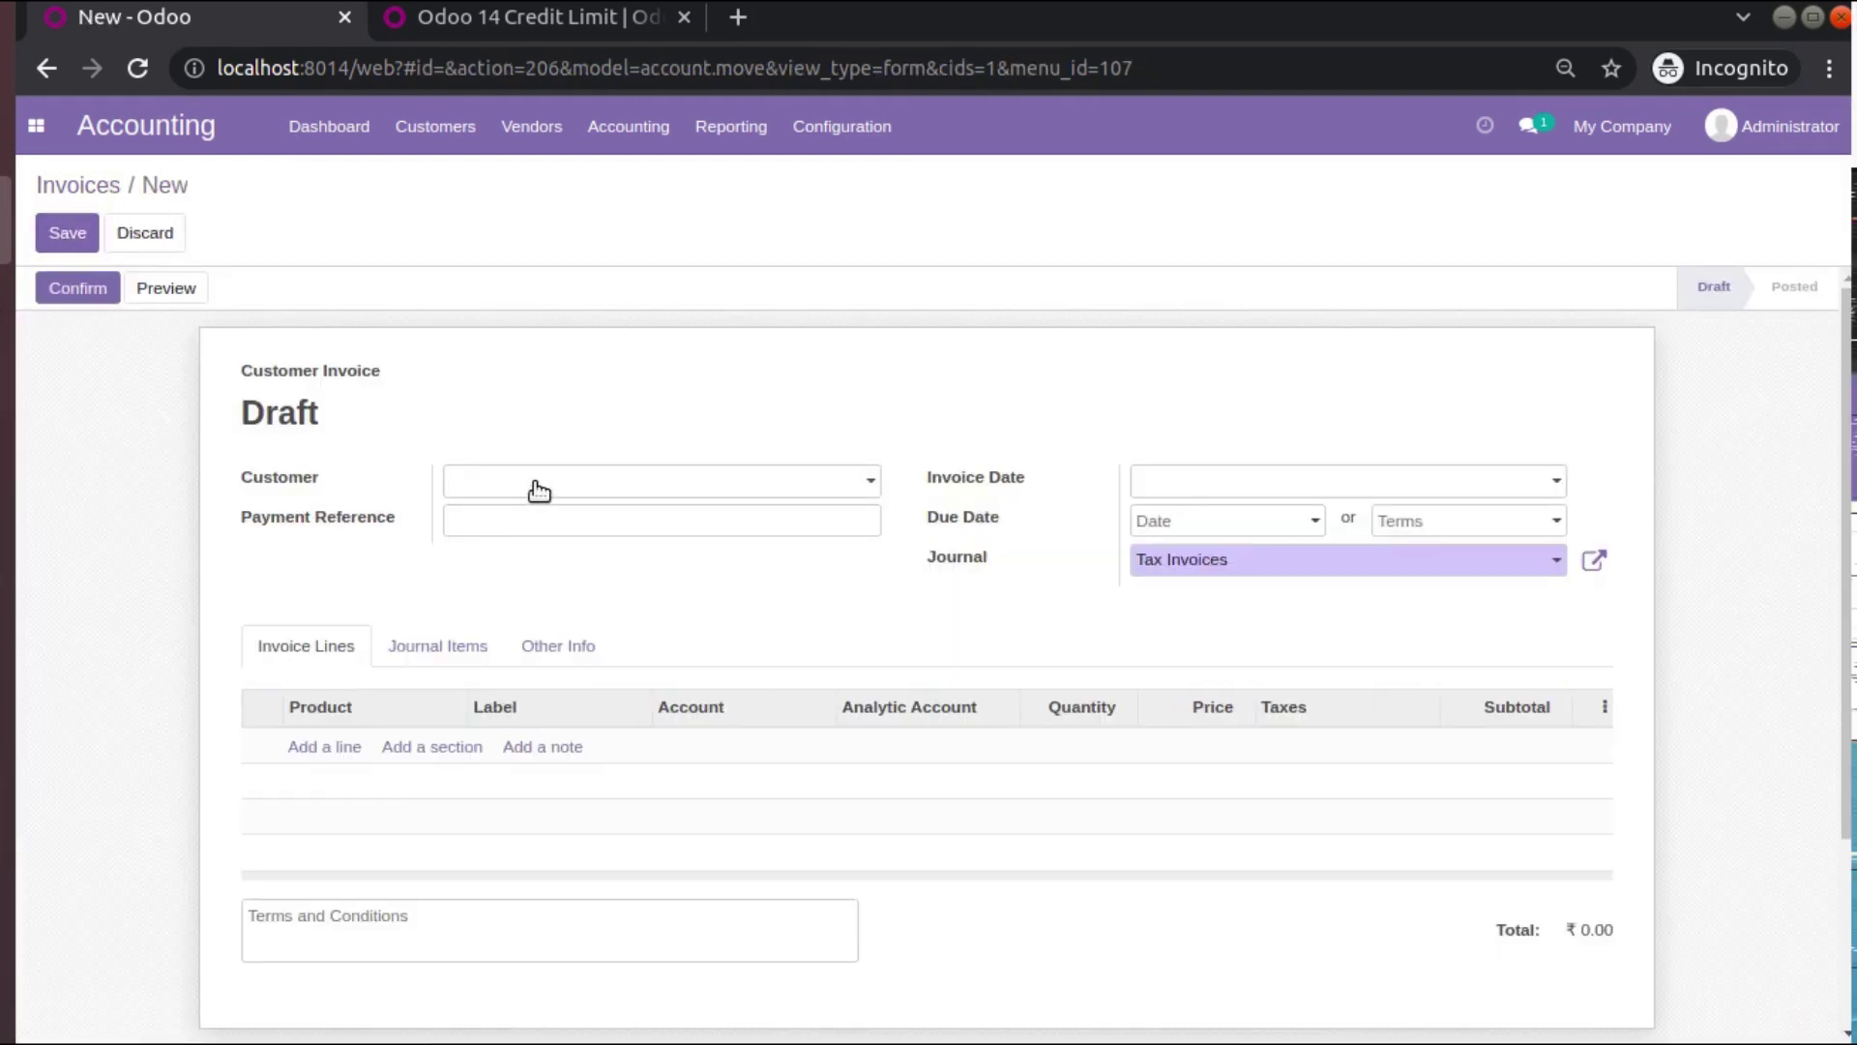
left_click(540, 483)
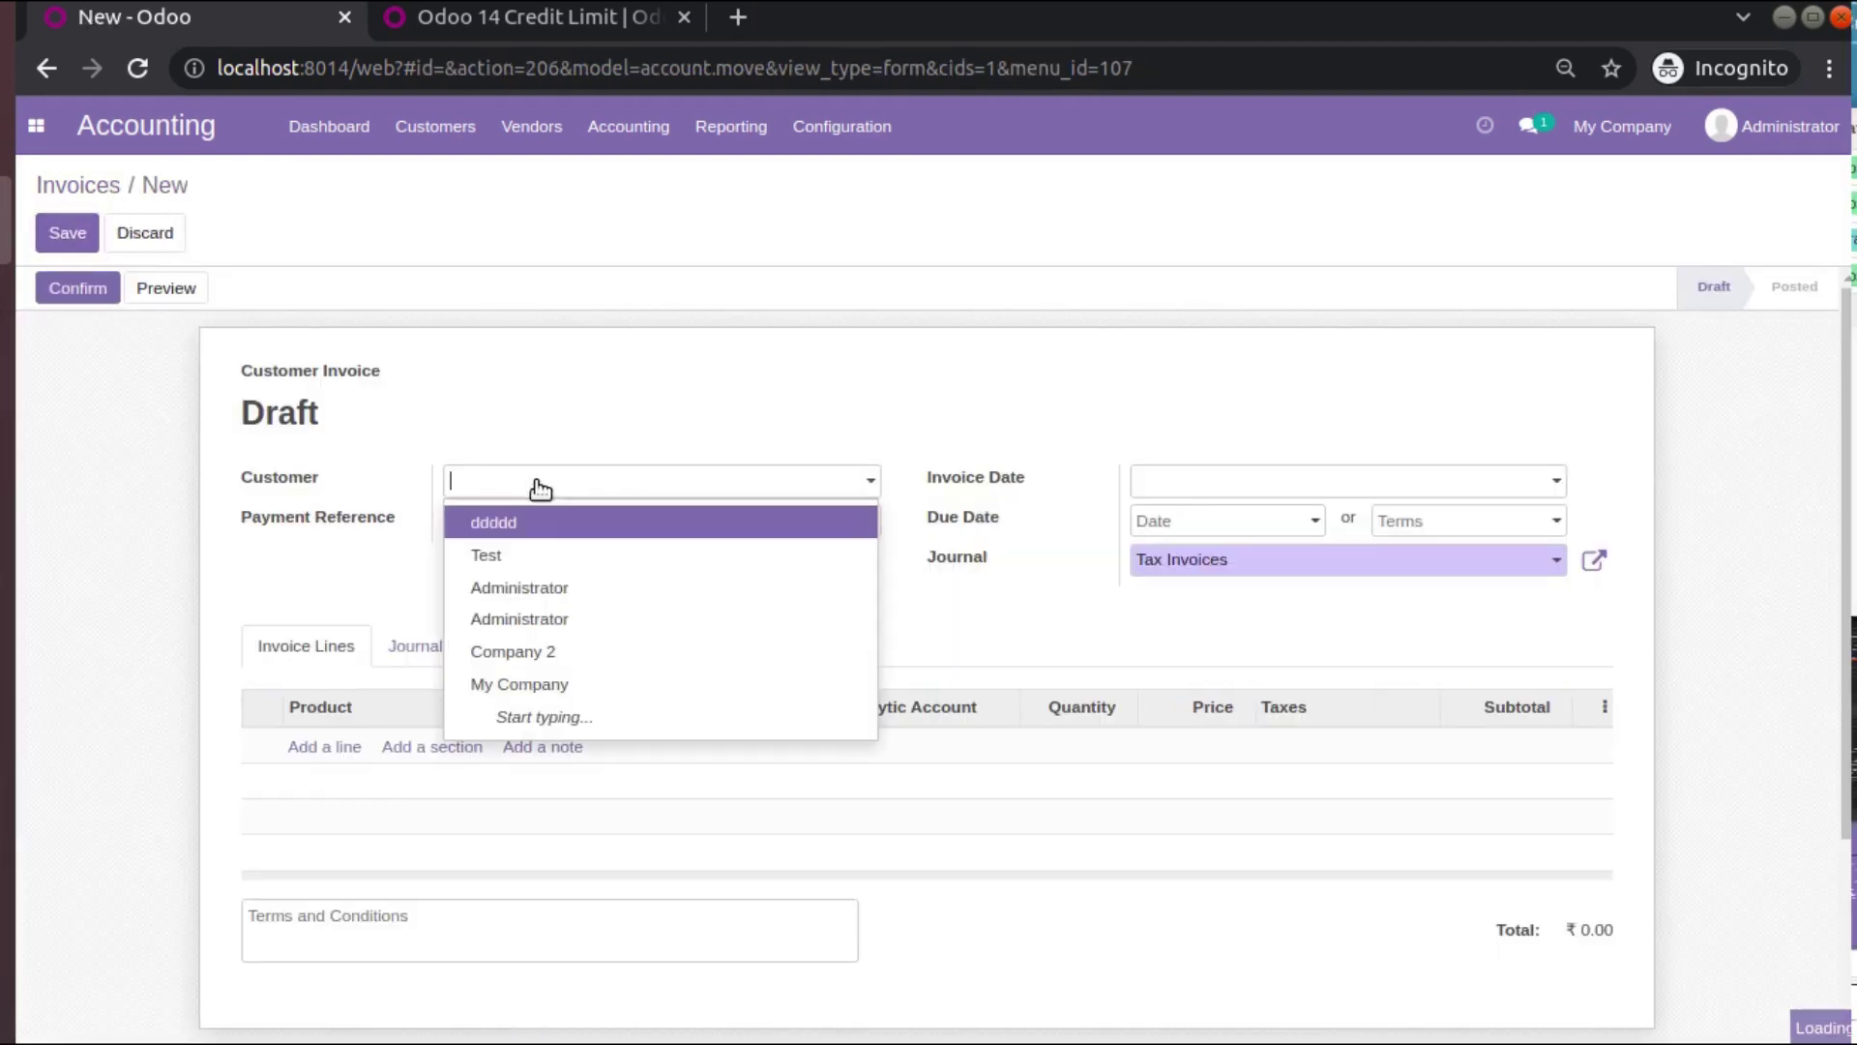
left_click(571, 569)
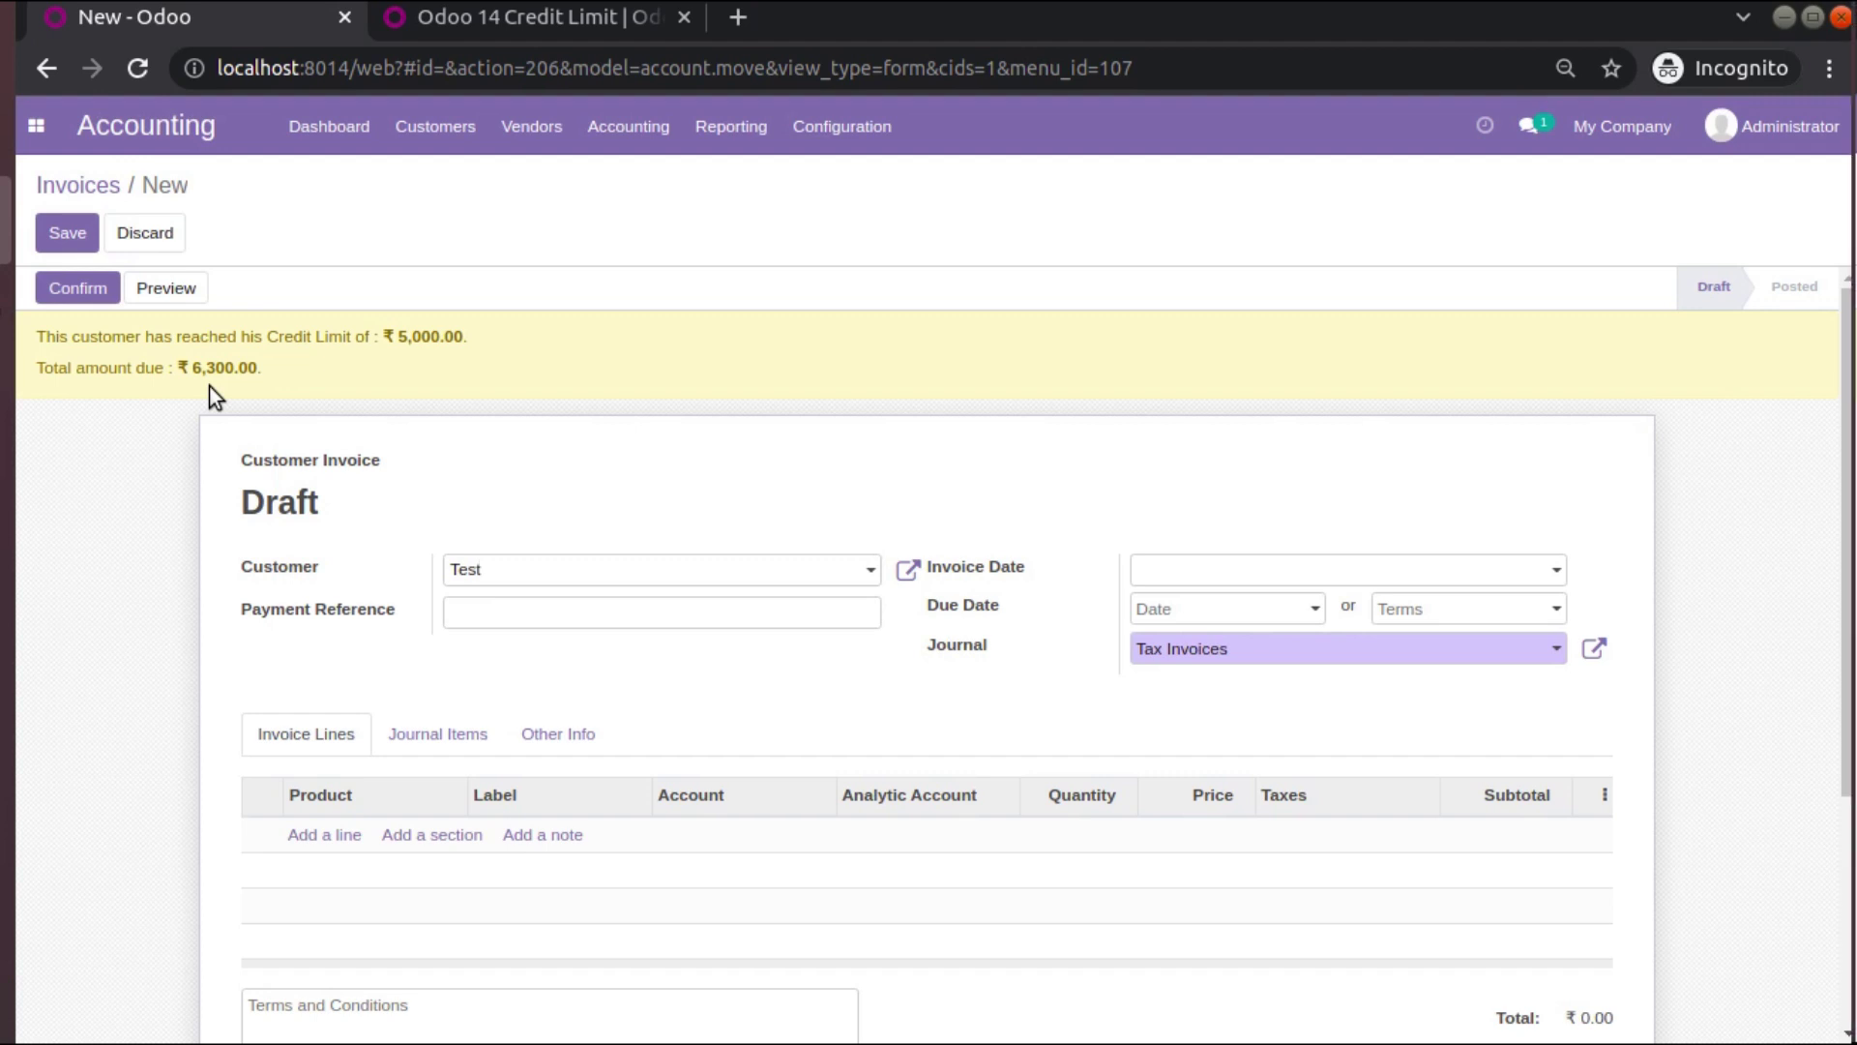
left_click(470, 131)
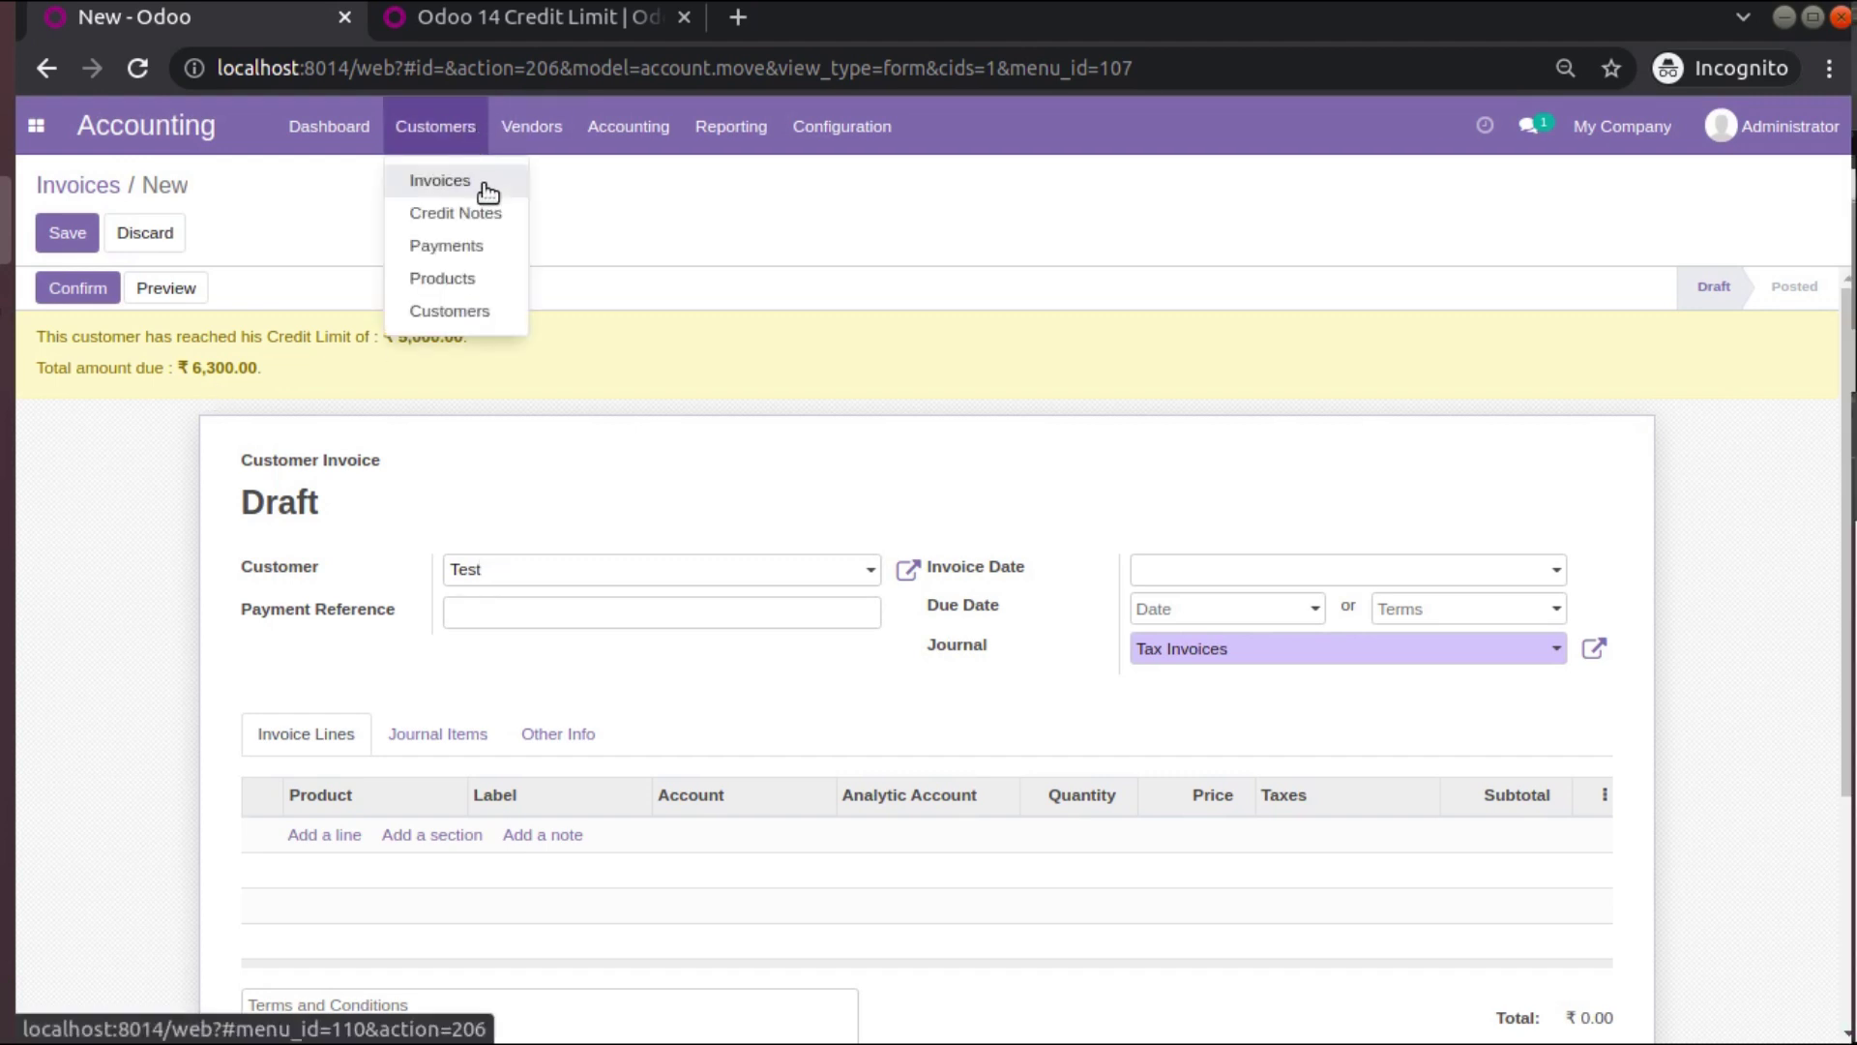
Discard the unsaved invoice, open INV/2022/0003 and start registering a payment for it.
left_click(487, 185)
left_click(569, 295)
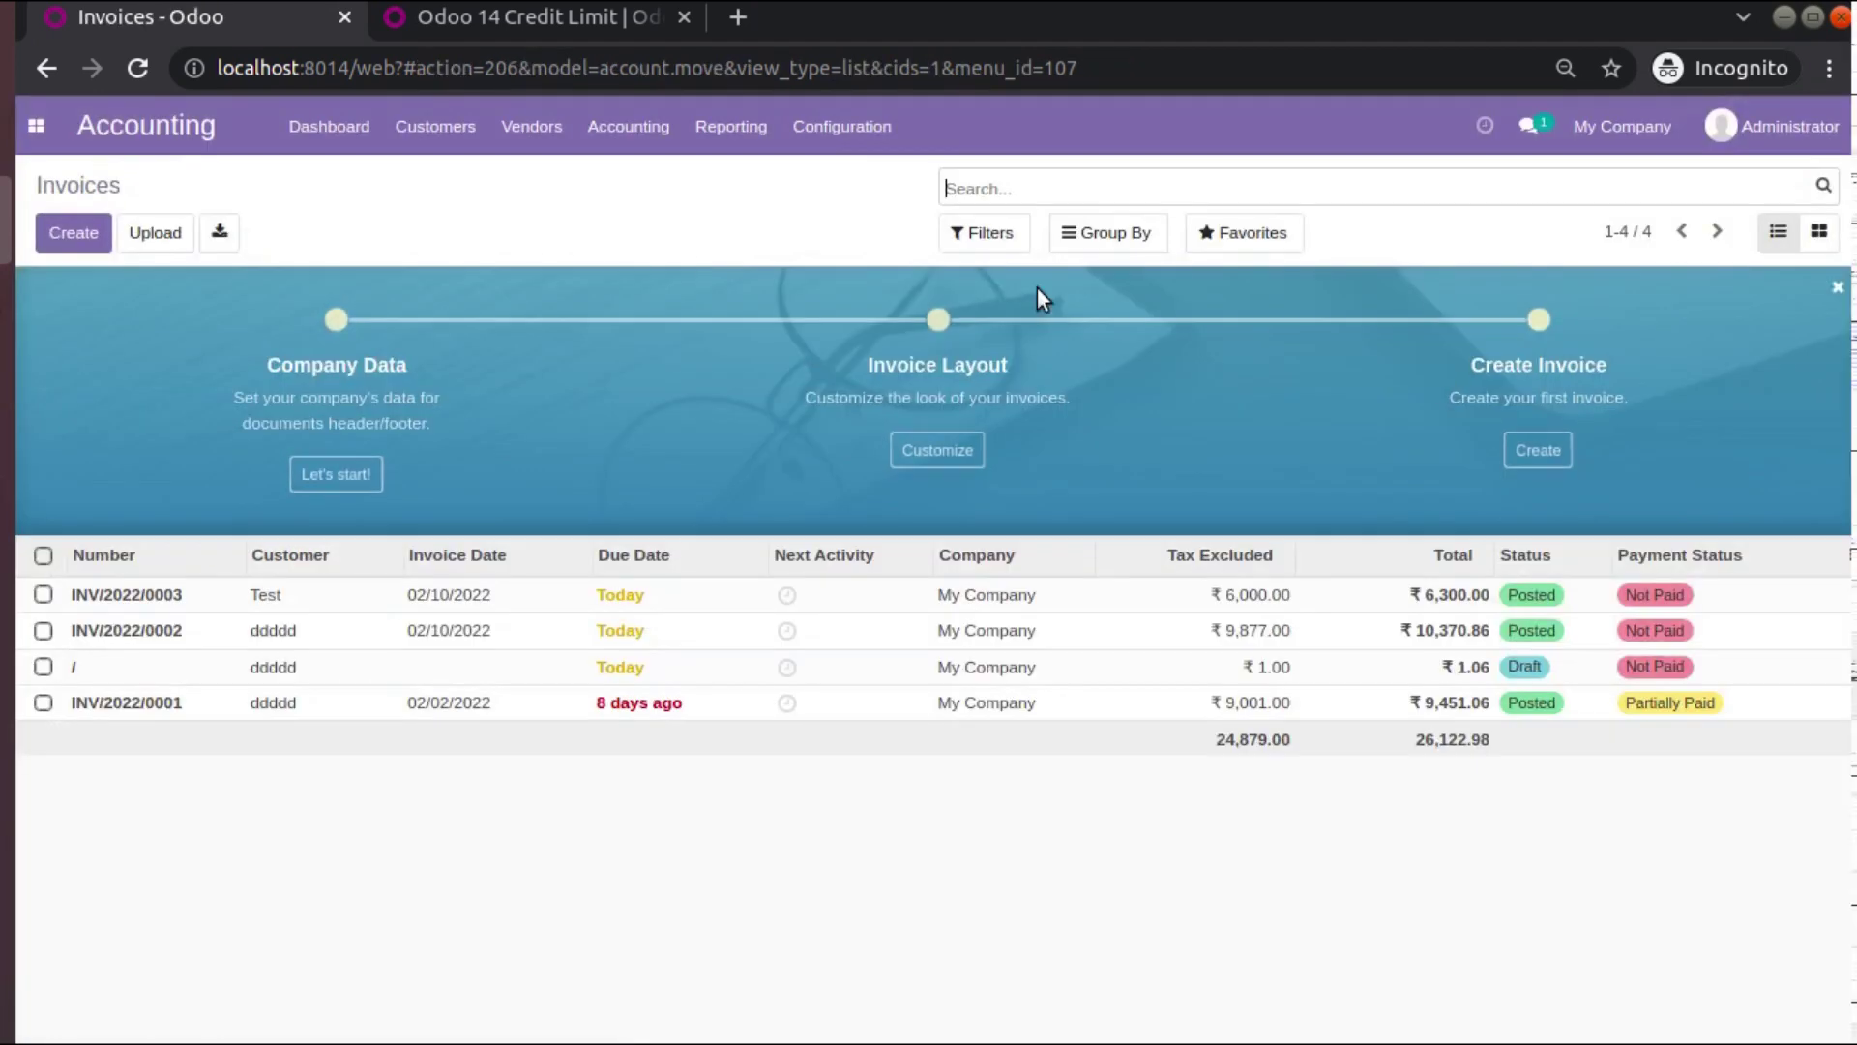
left_click(176, 598)
scroll(1514, 611, "down", 4)
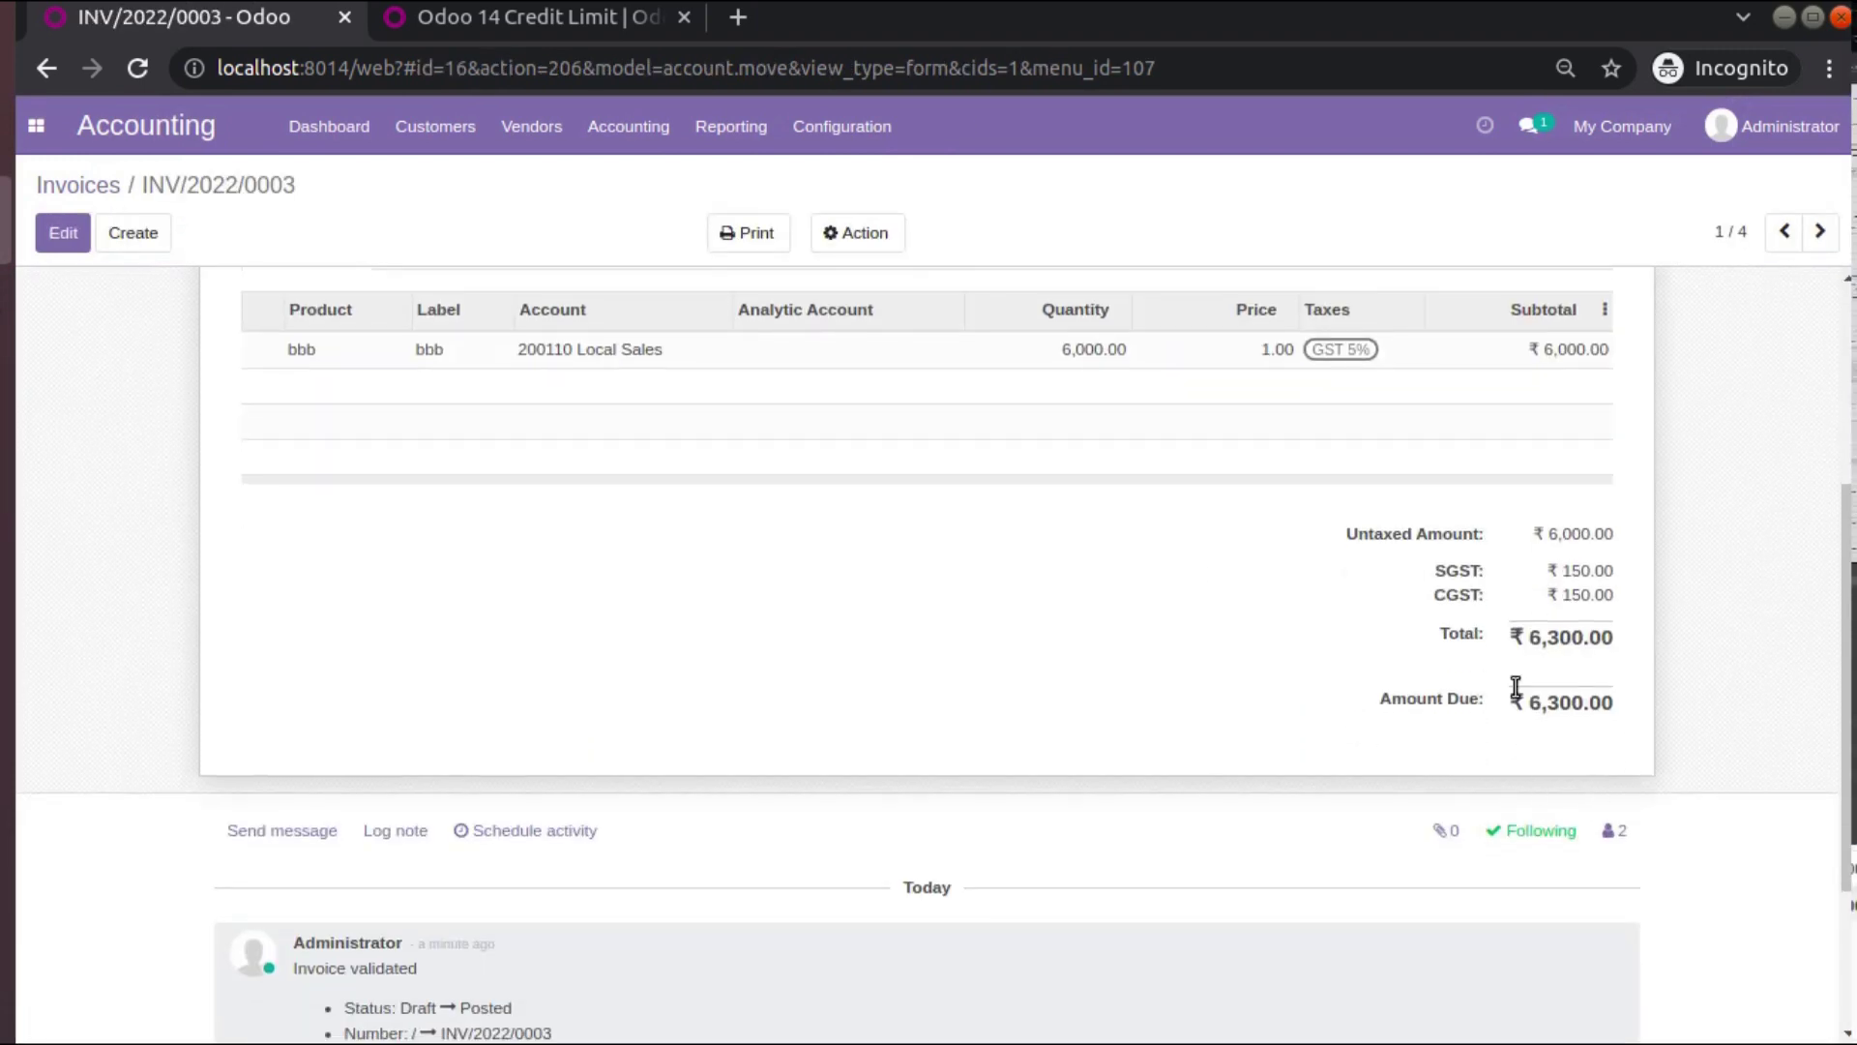
scroll(630, 419, "up", 4)
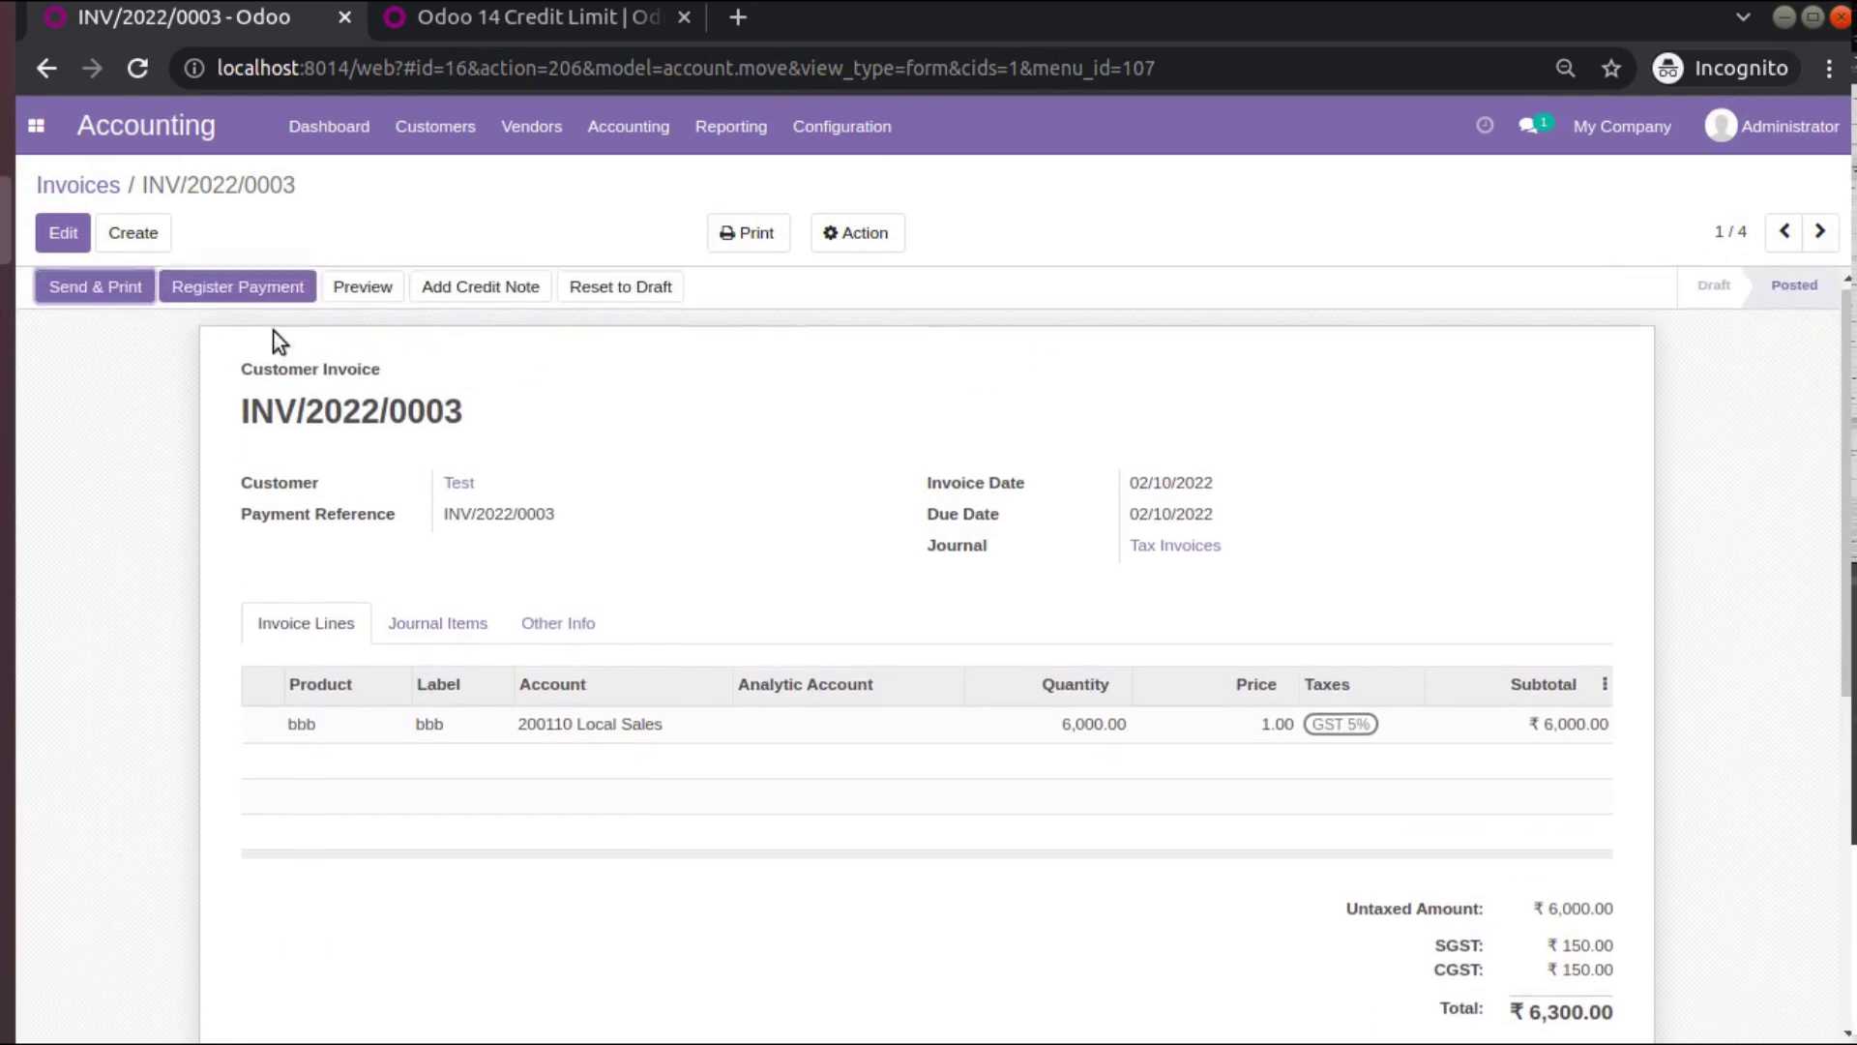
left_click(240, 278)
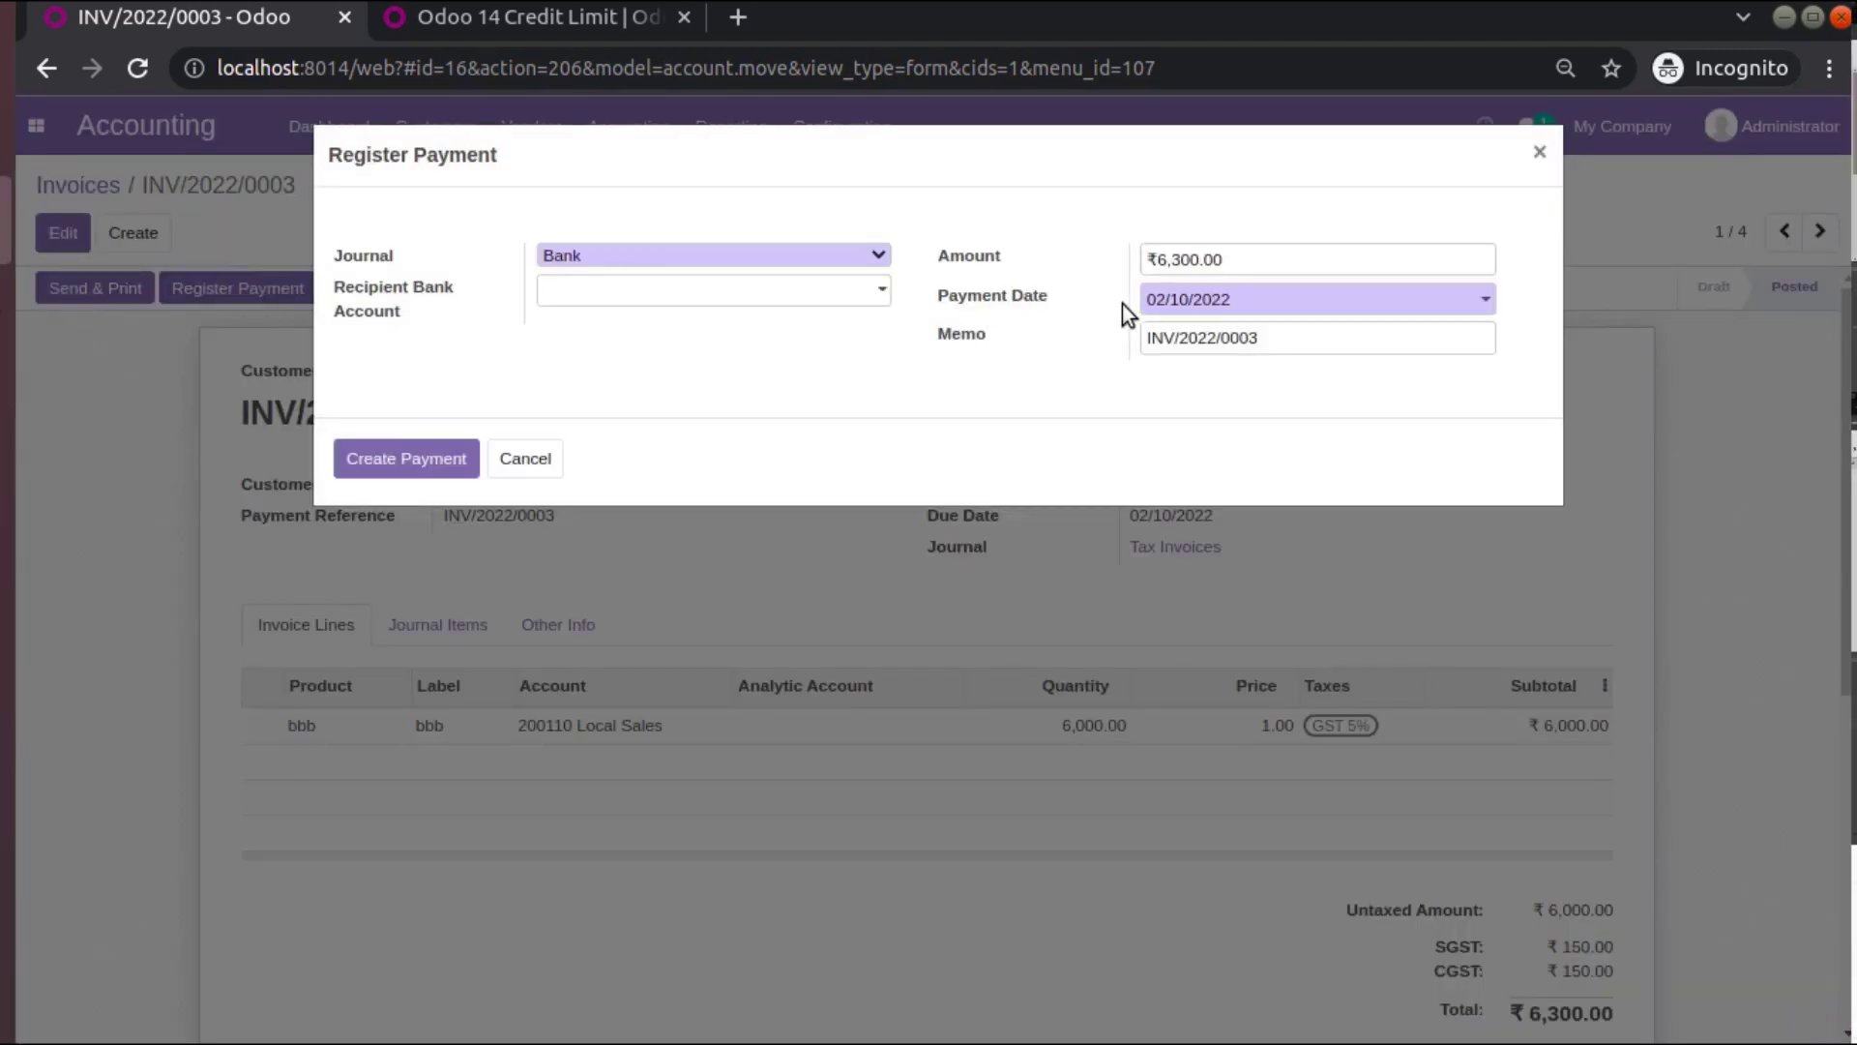
Register a 1000 payment on INV/2022/0003, keeping the ₹5,300.00 difference open.
left_click_drag(1166, 259, 1240, 268)
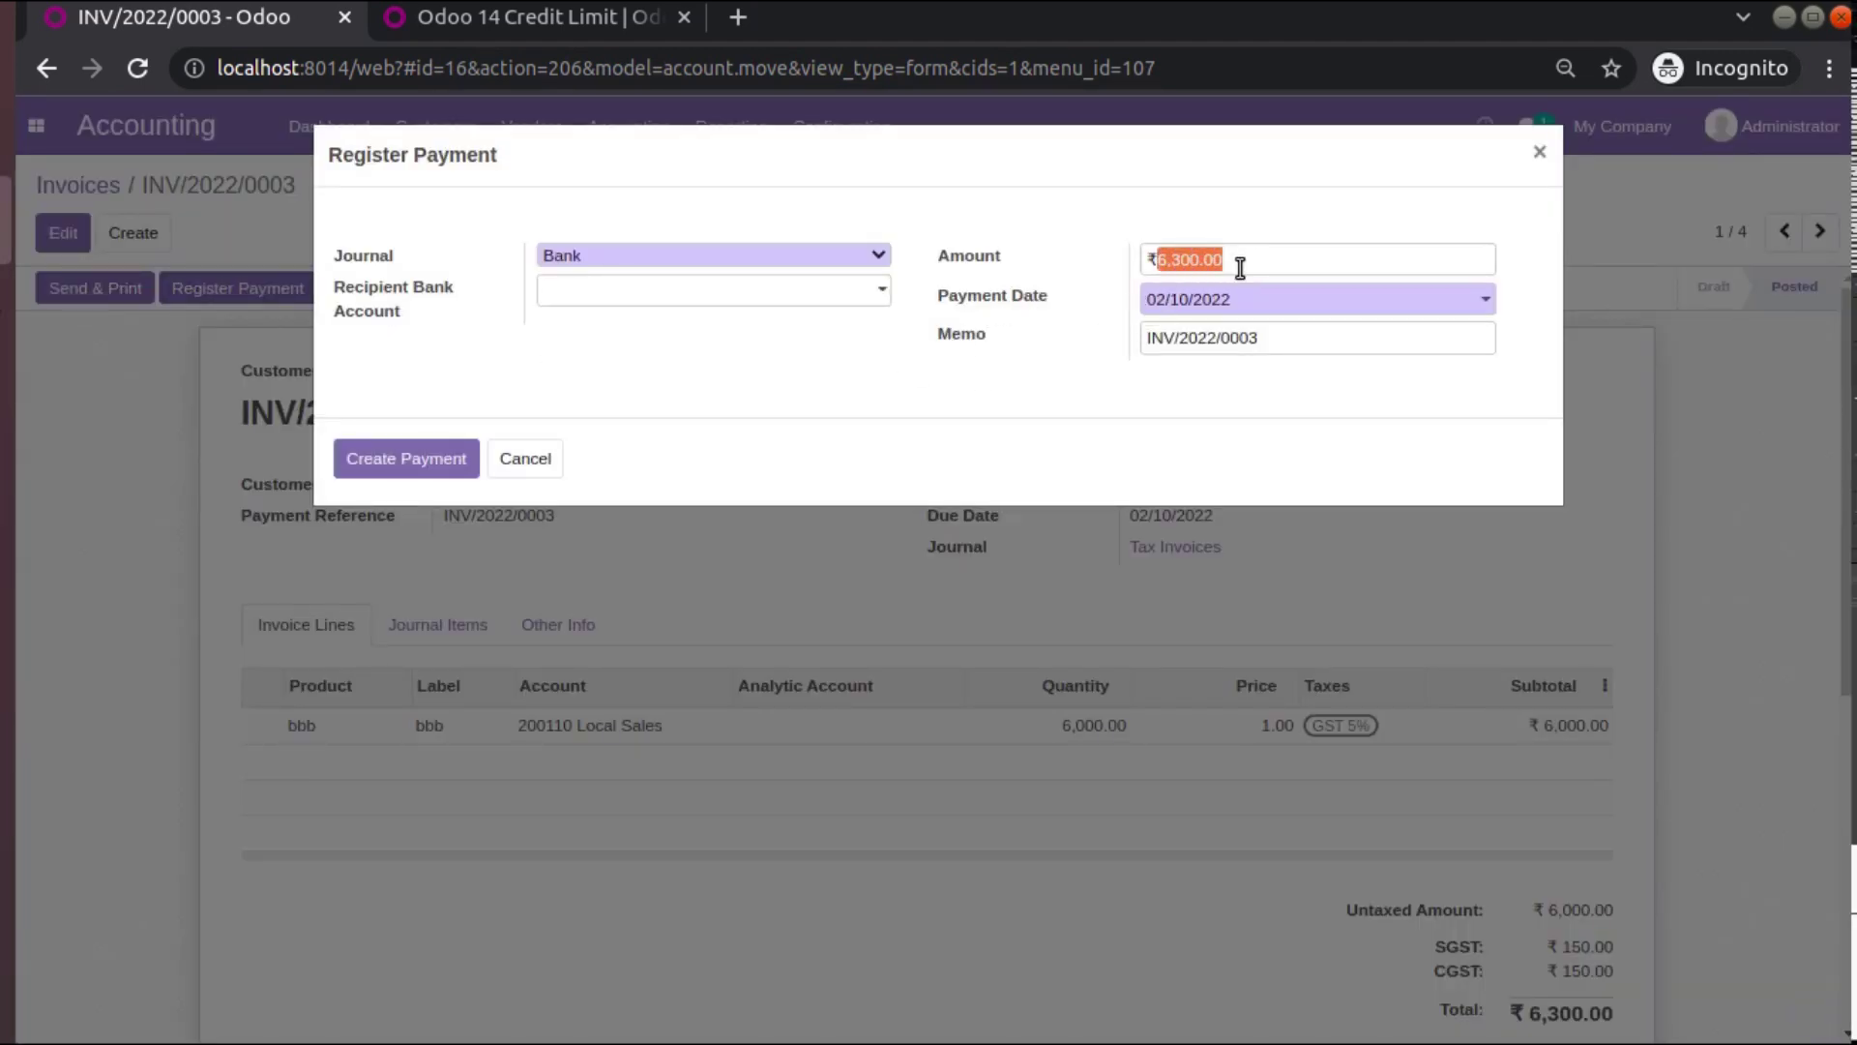
type("1.")
key("BackSpace")
key("BackSpace")
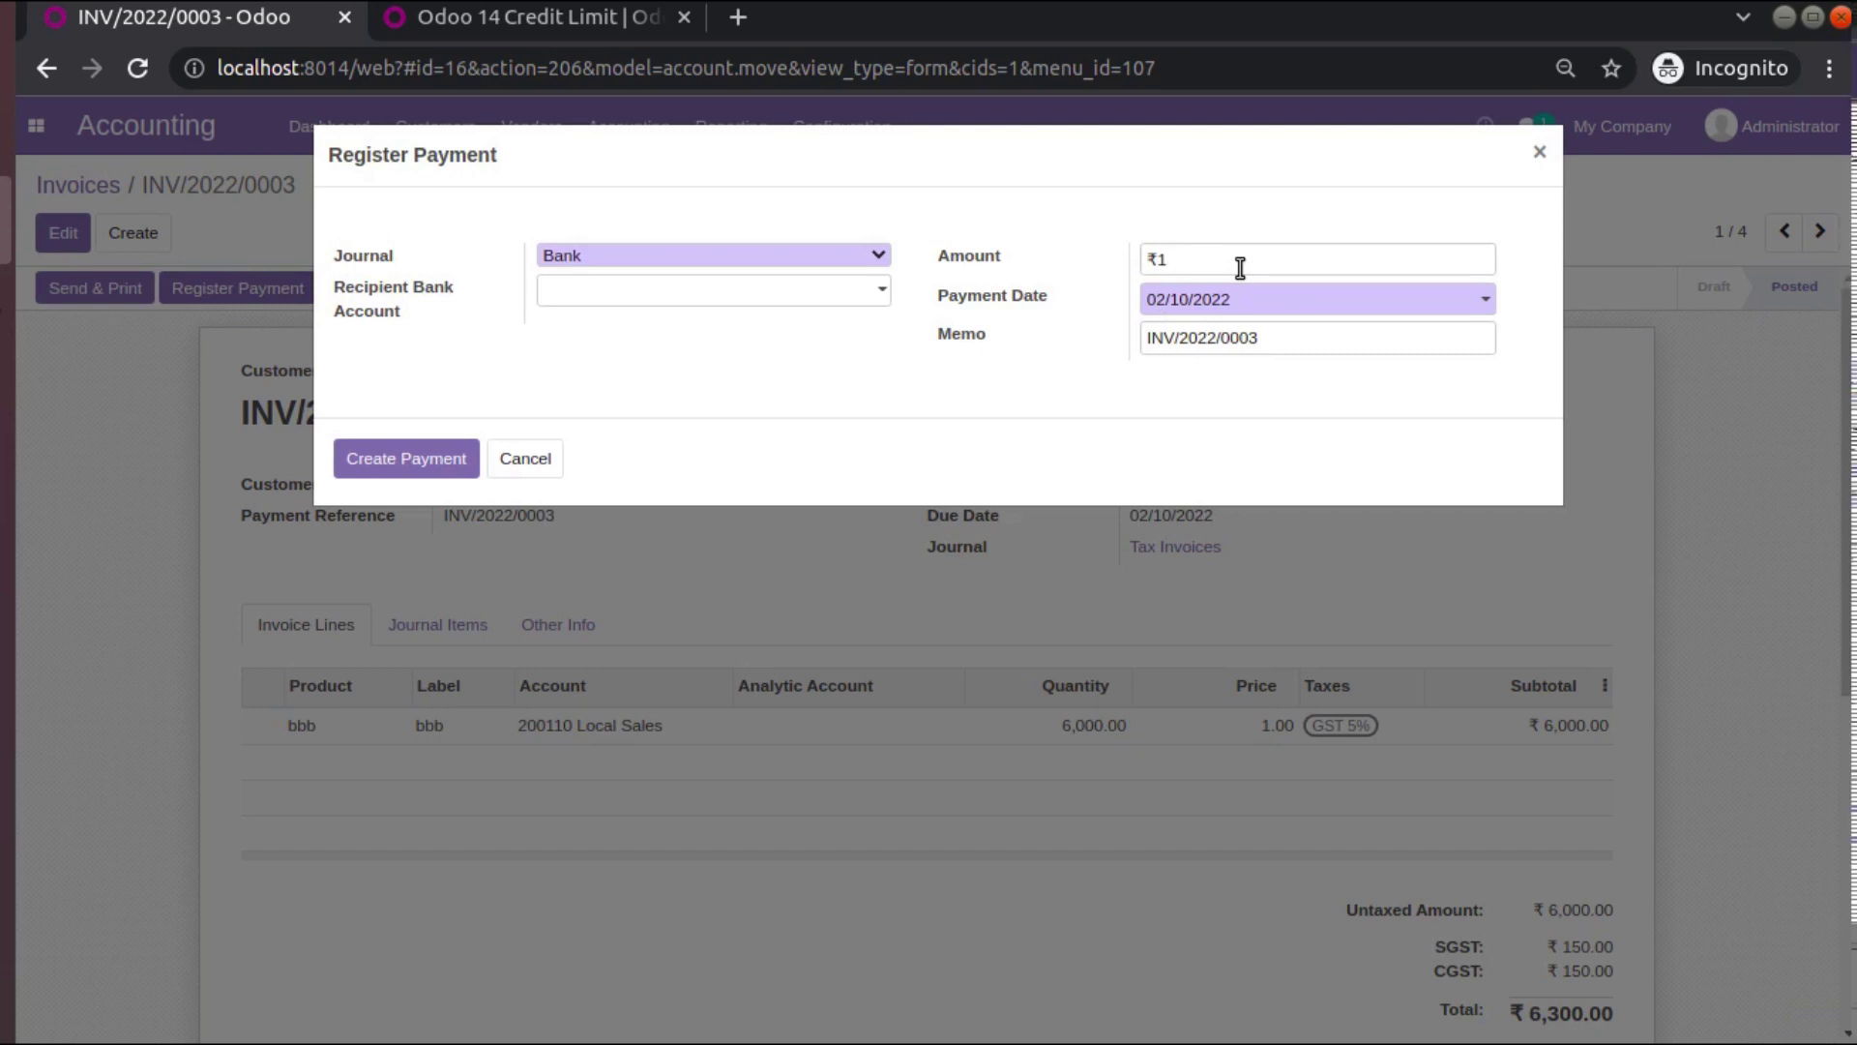
type("1000")
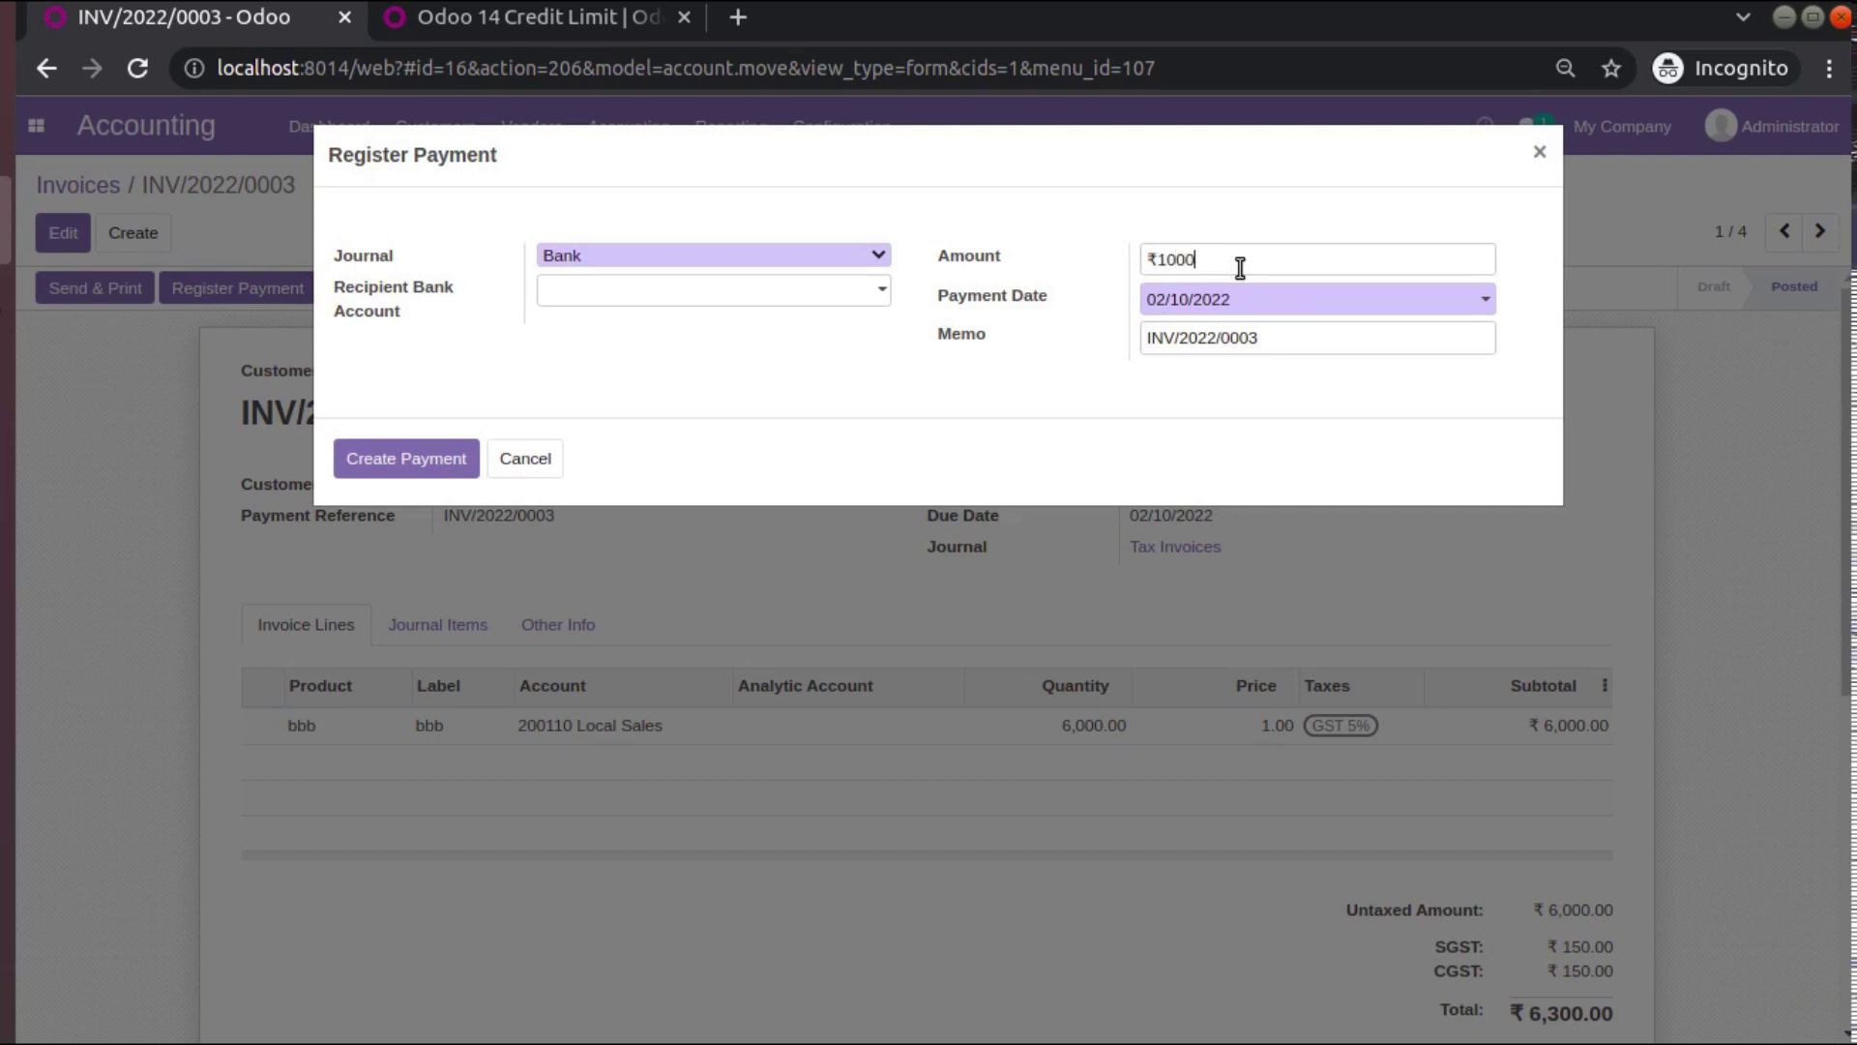
left_click(424, 453)
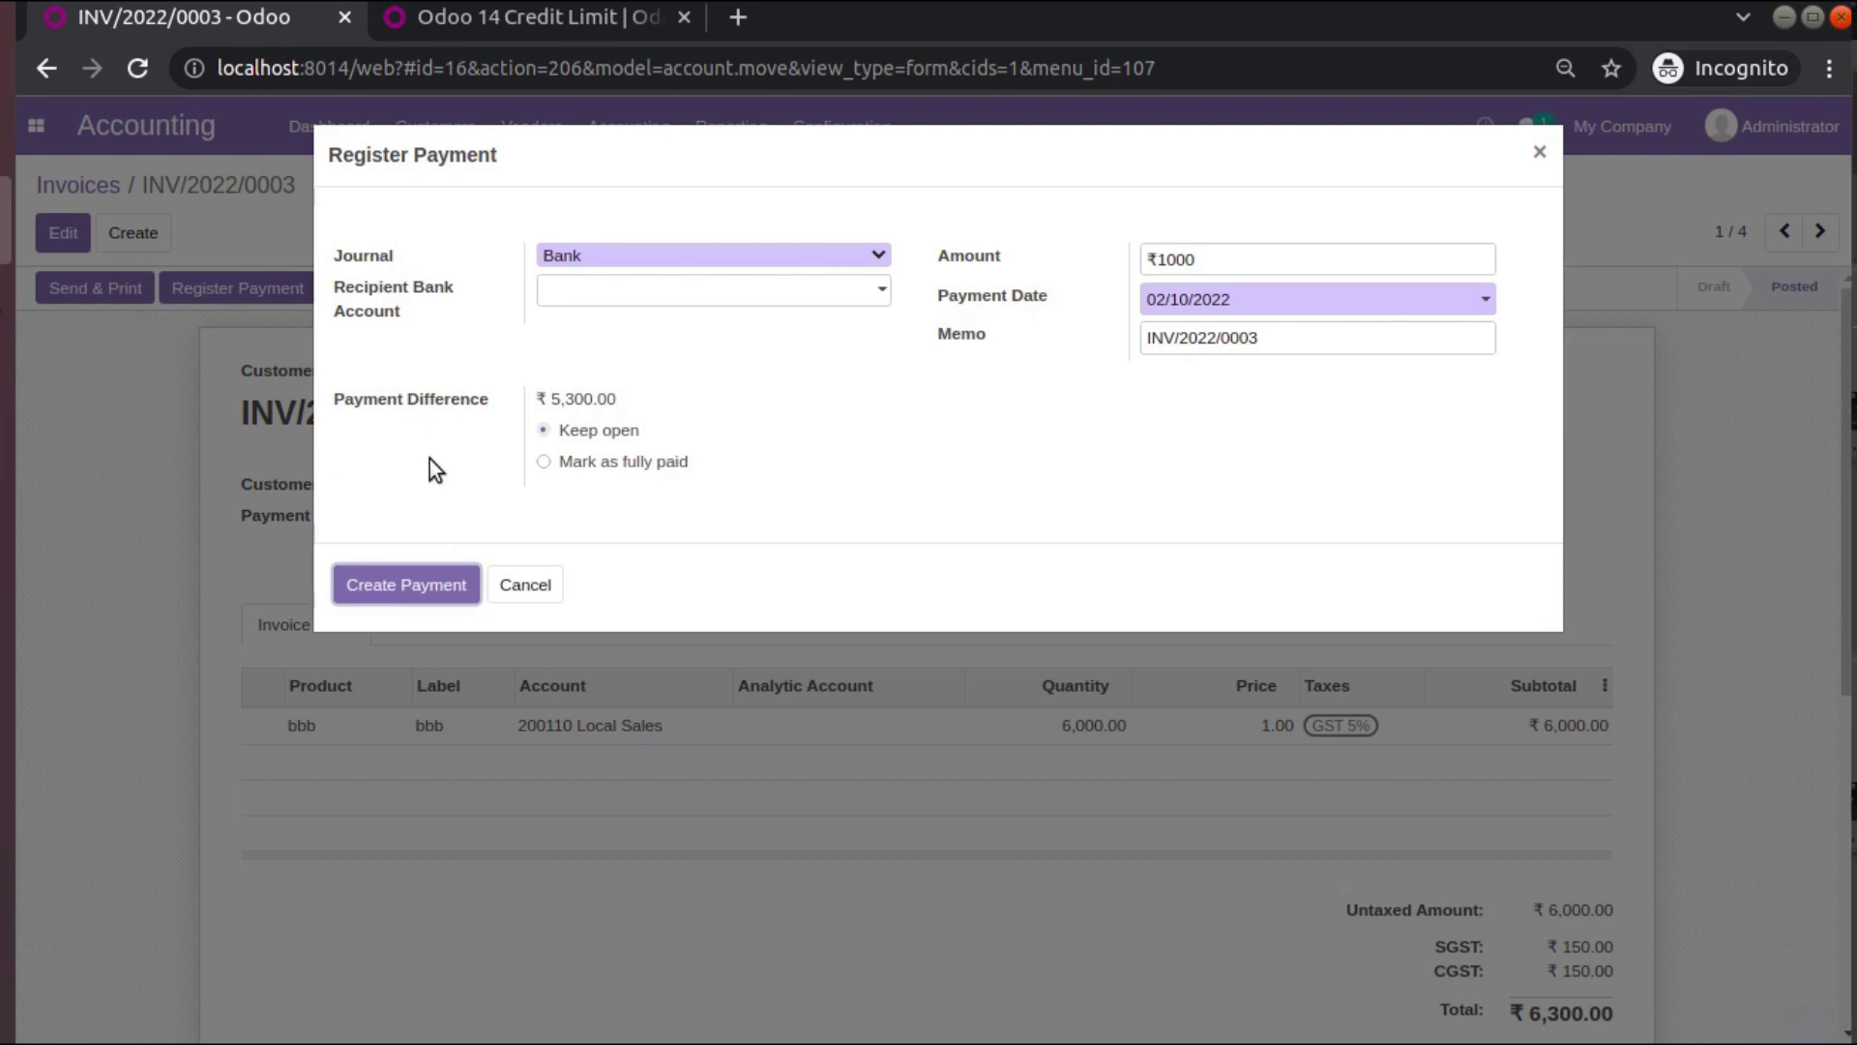
left_click(398, 585)
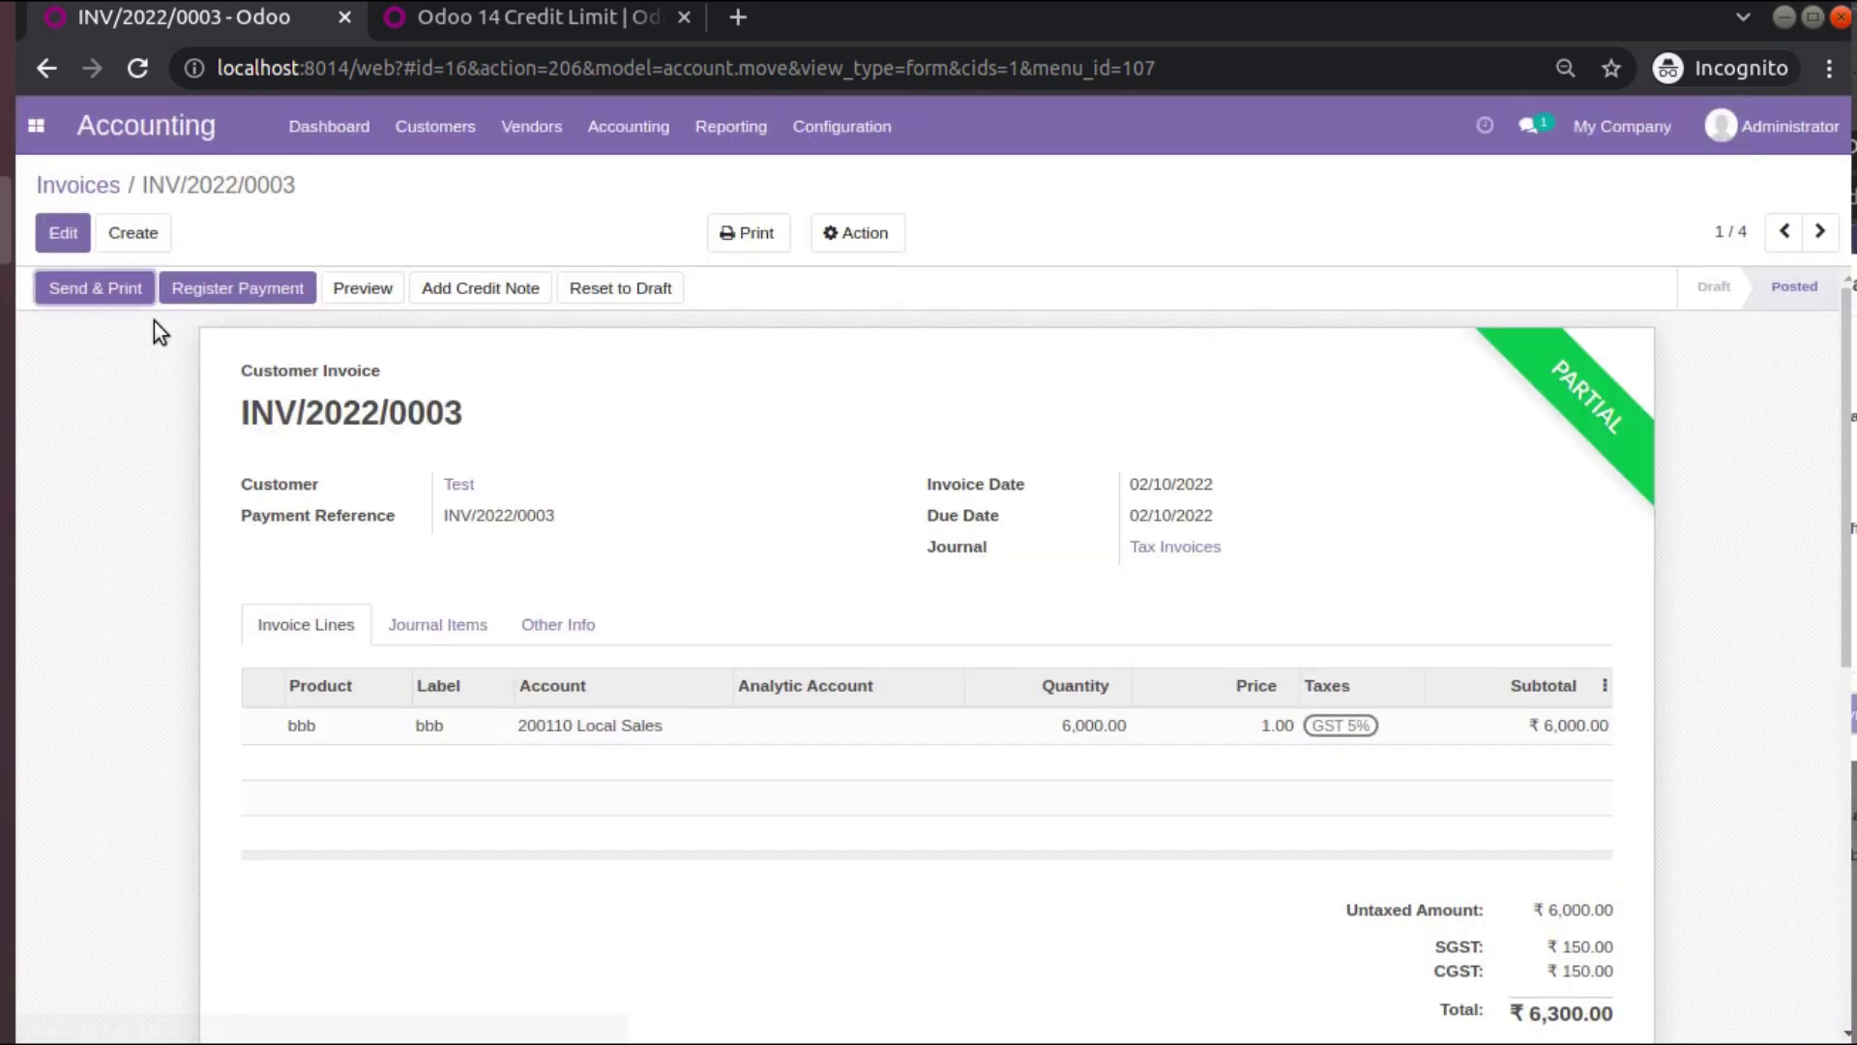
Create a new invoice for Test, showing the credit limit warning with ₹5,300.00 due.
left_click(435, 127)
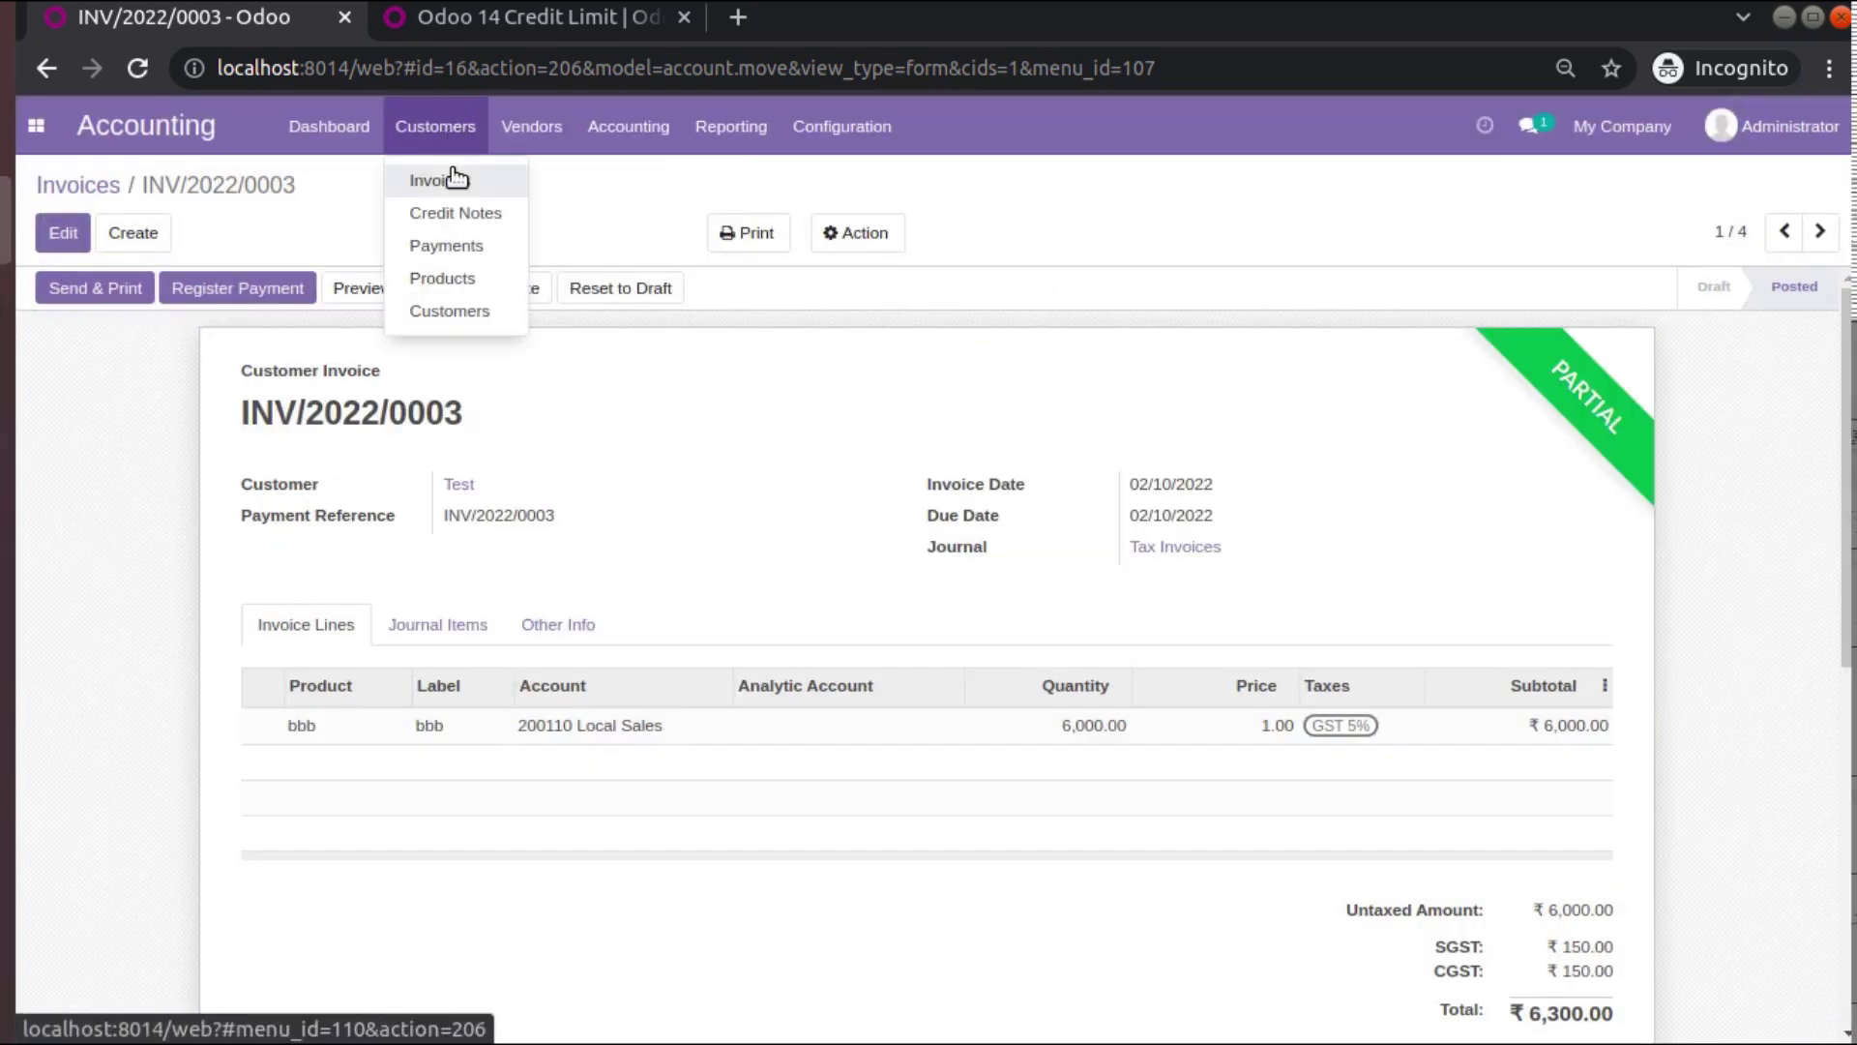
left_click(450, 178)
left_click(71, 232)
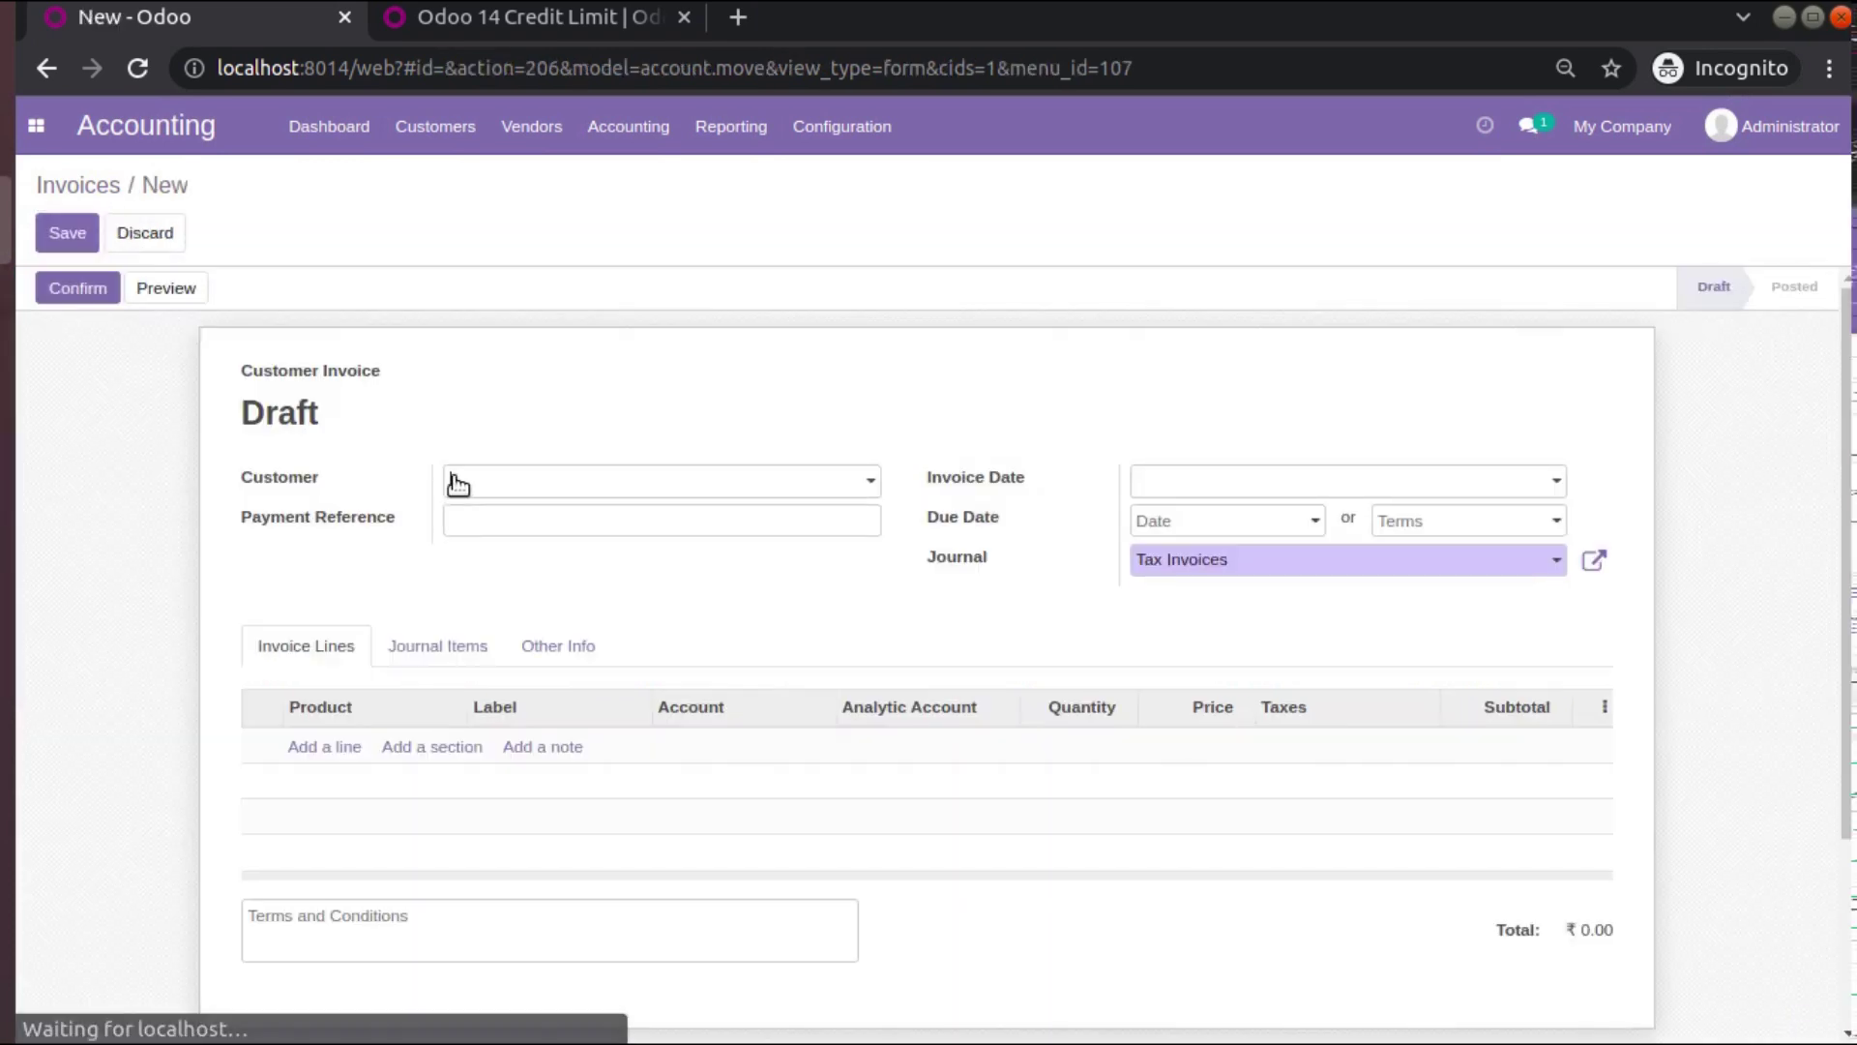
left_click(456, 480)
left_click(527, 555)
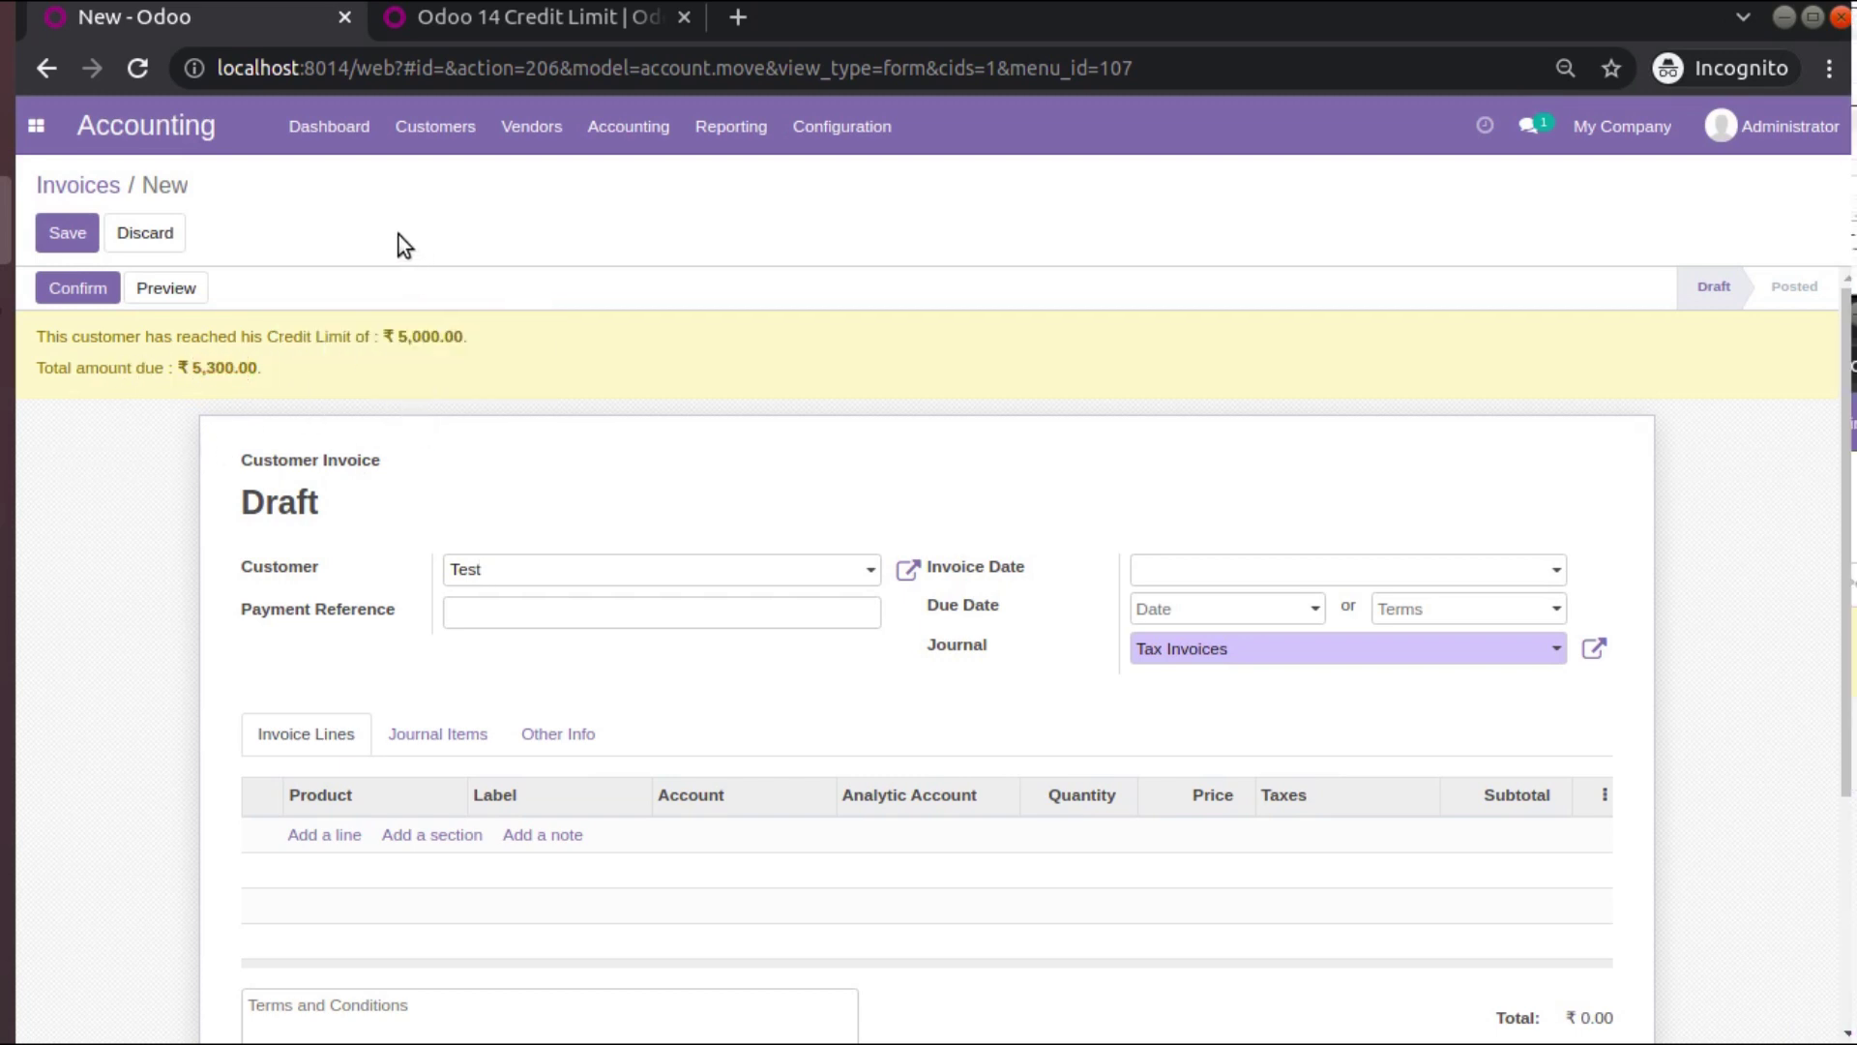
left_click(435, 126)
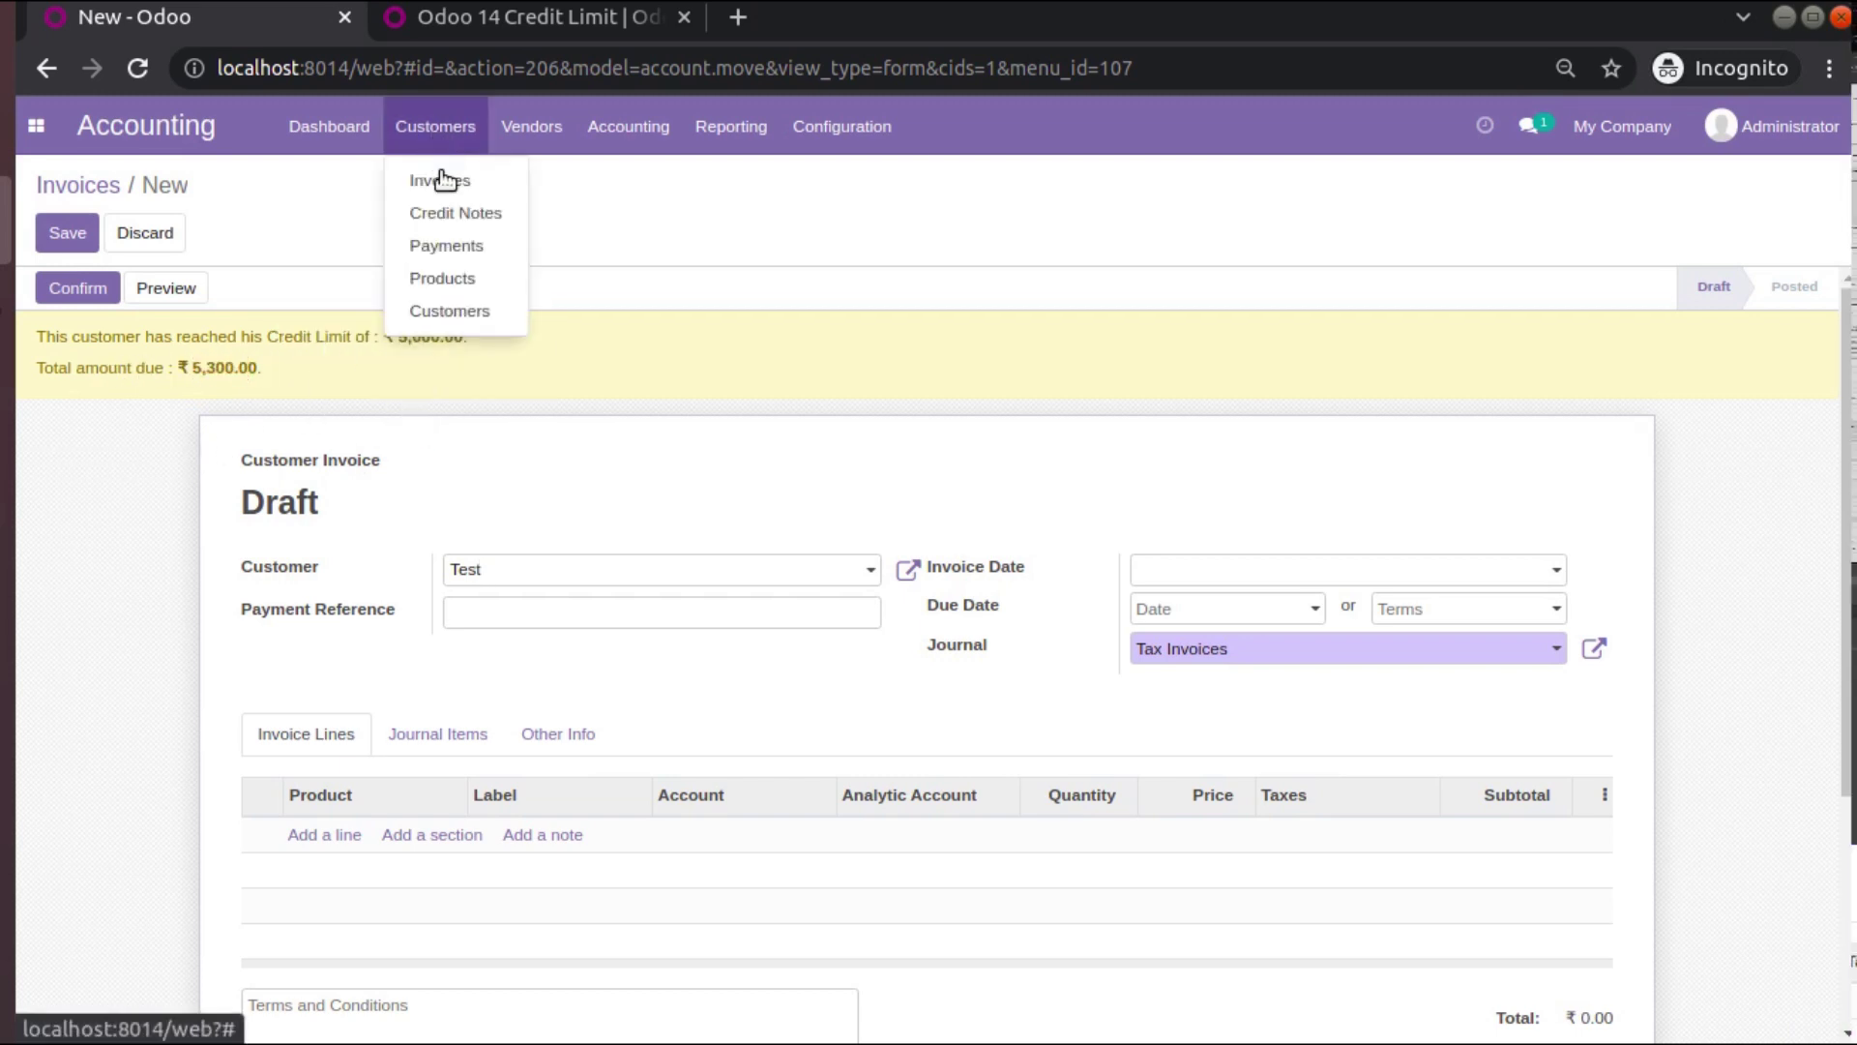
Discard the draft, then edit customer Test and view its Accounting tab Credit Limits section.
left_click(469, 311)
left_click(567, 294)
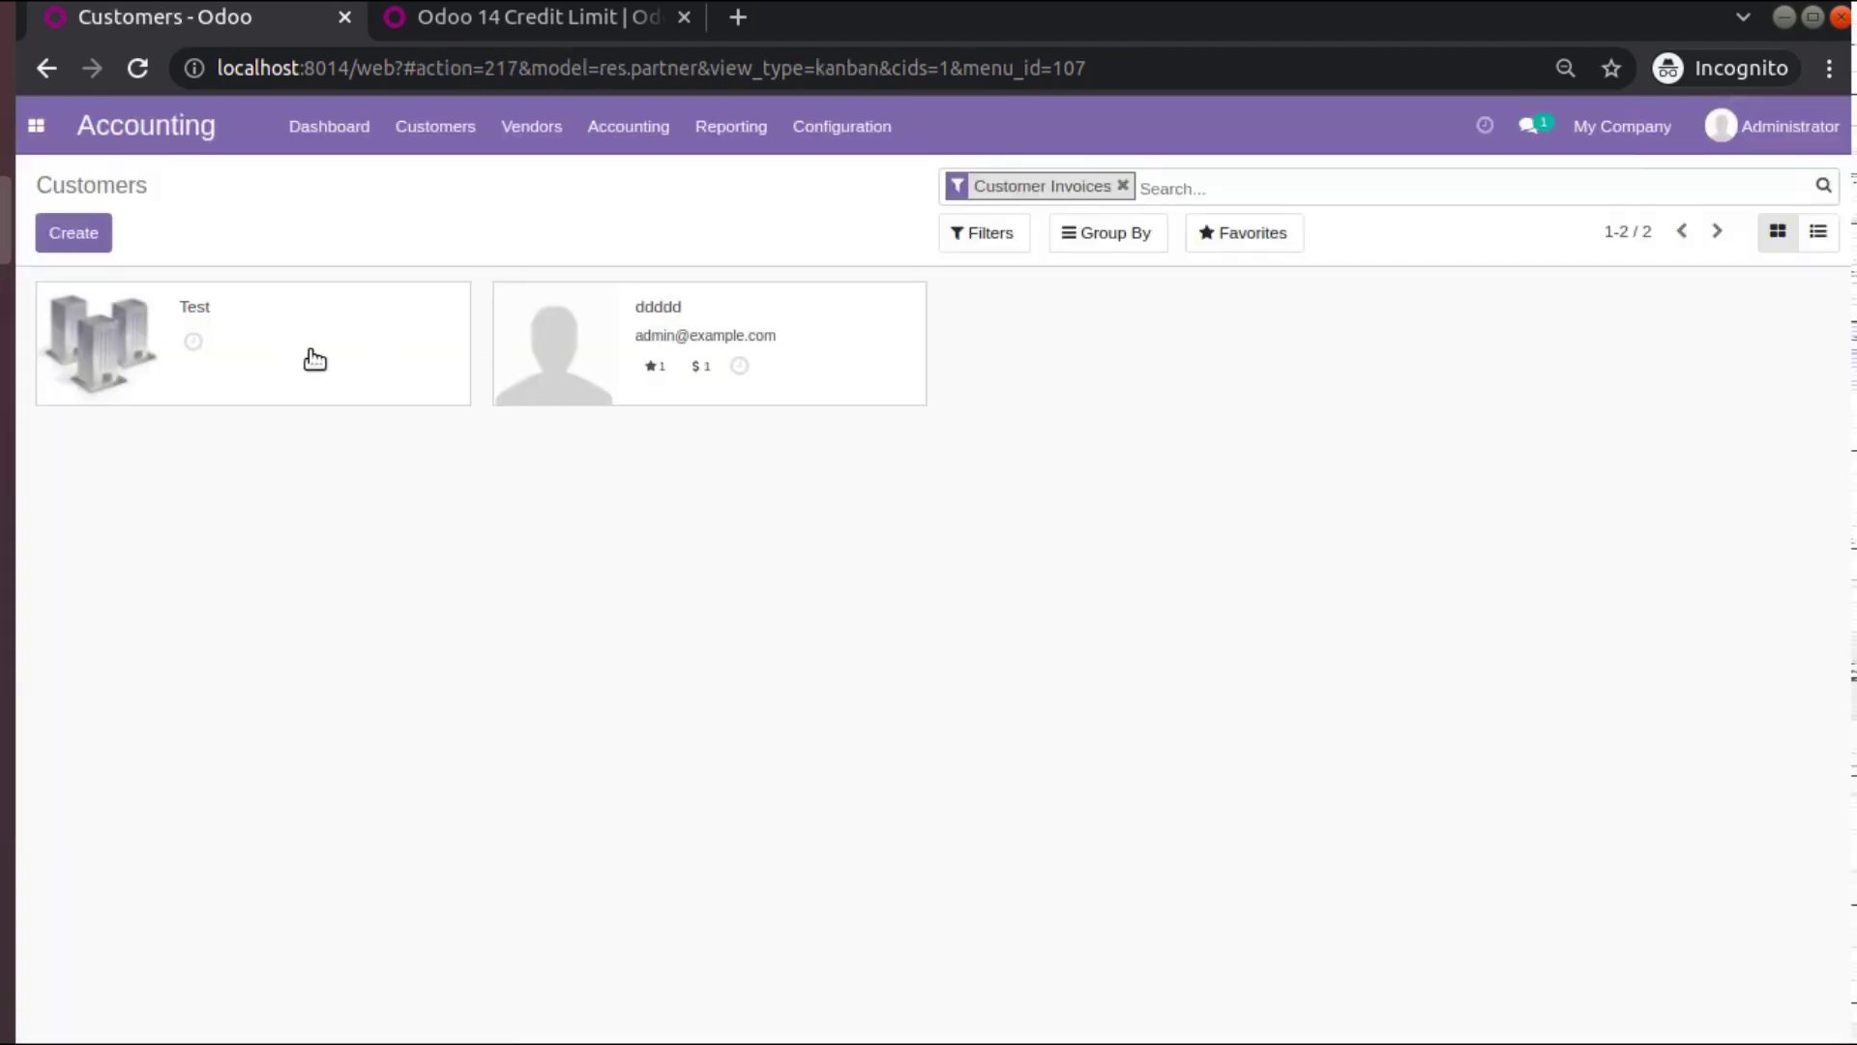
left_click(266, 358)
left_click(60, 233)
left_click(568, 804)
scroll(551, 676, "down", 3)
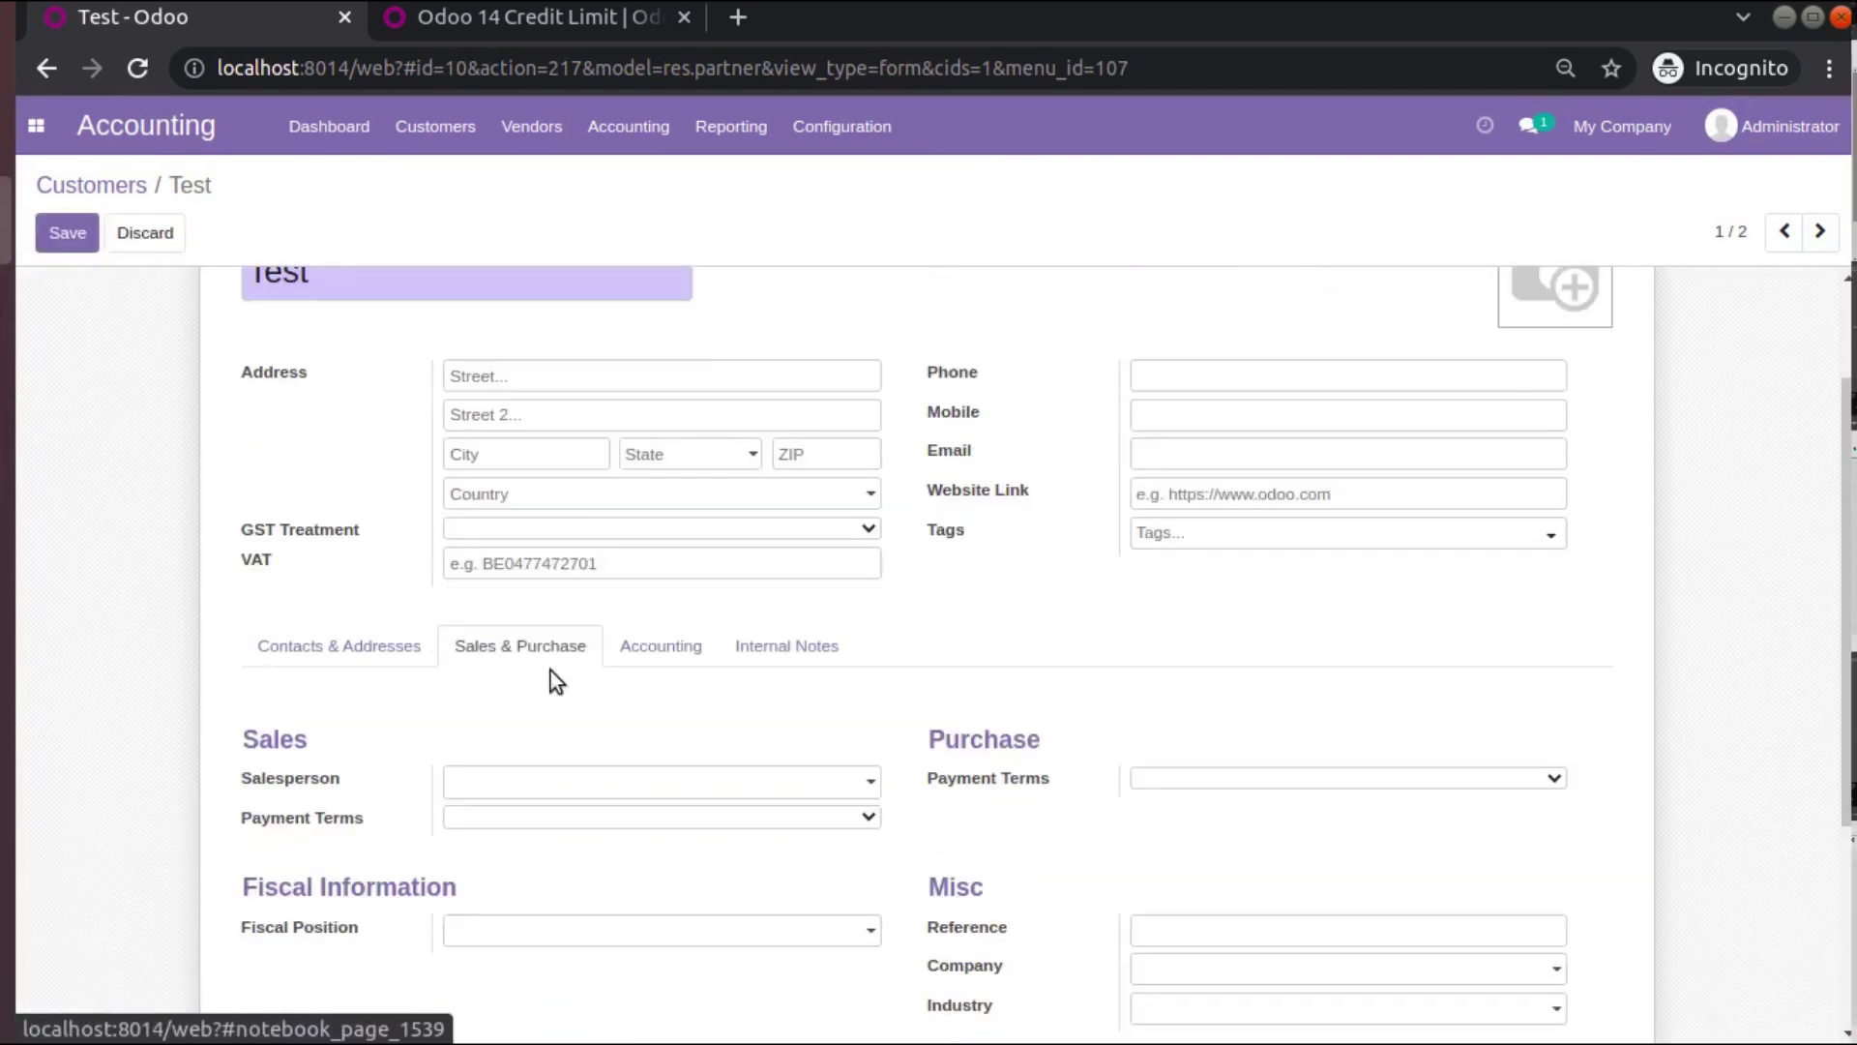
left_click(654, 505)
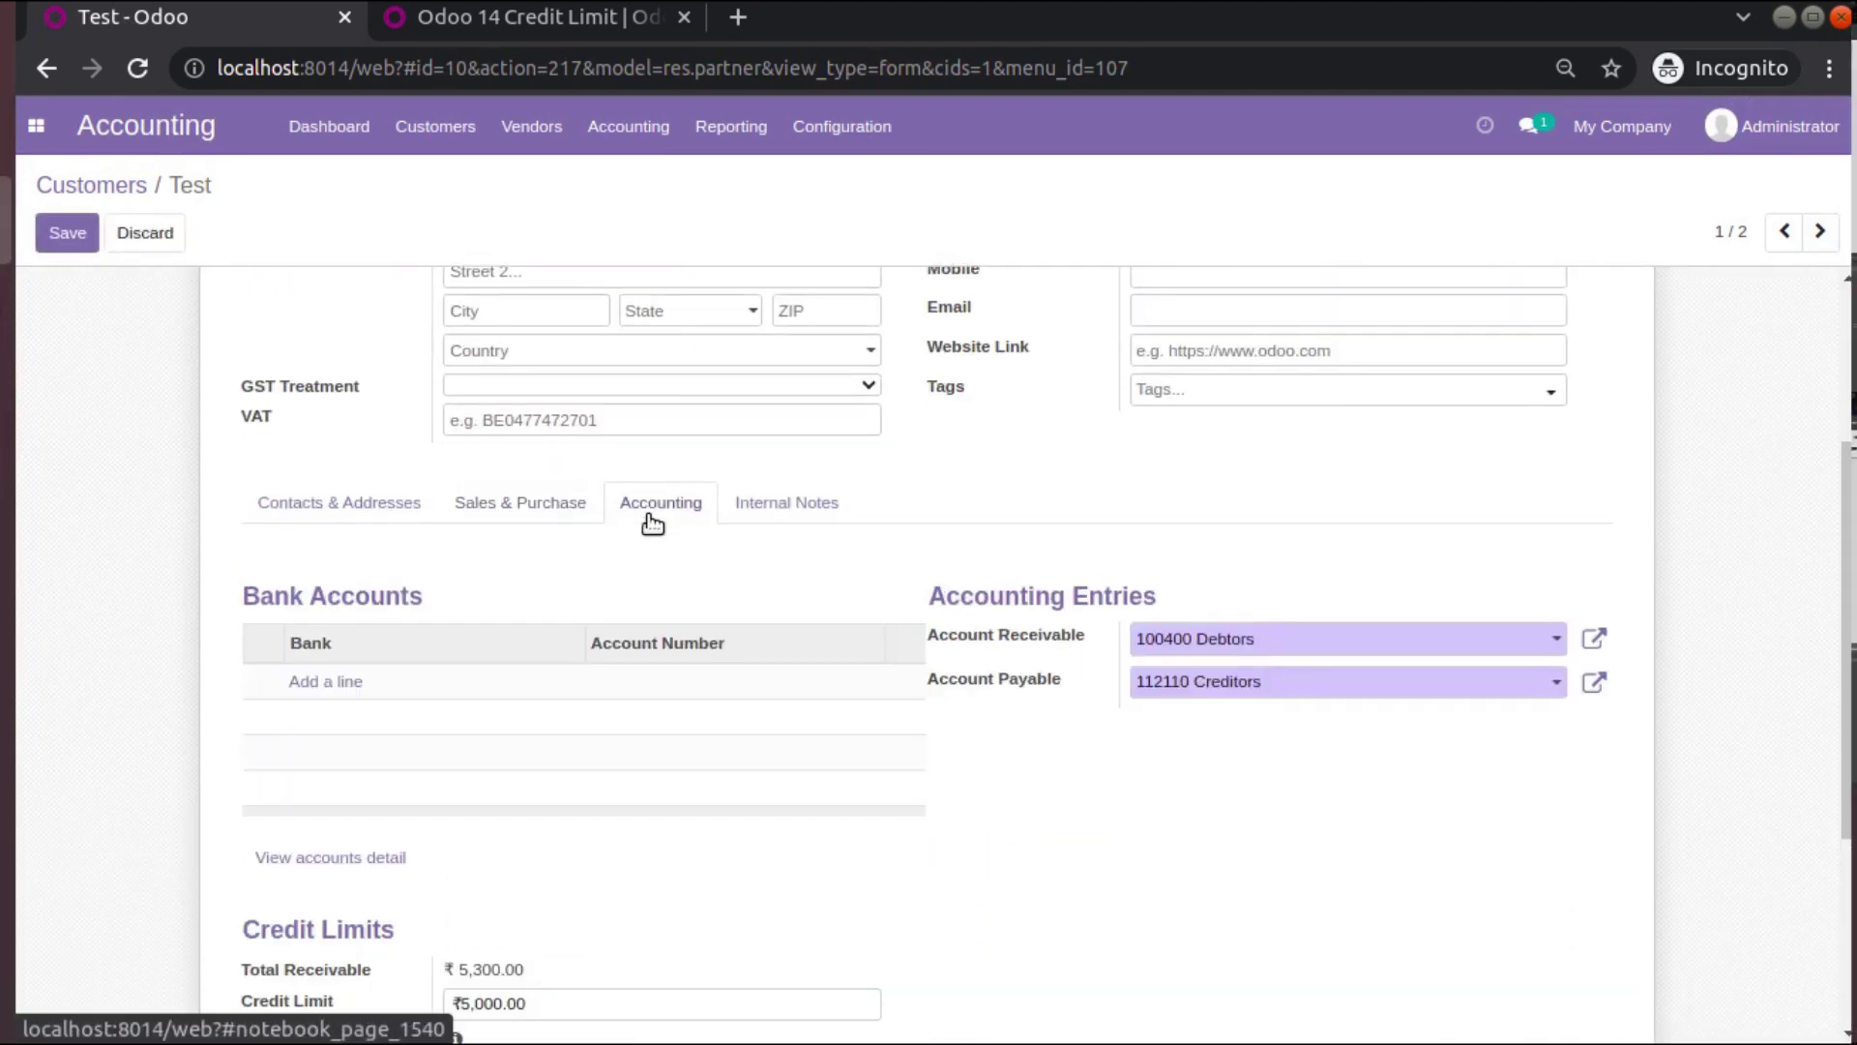
scroll(435, 605, "down", 3)
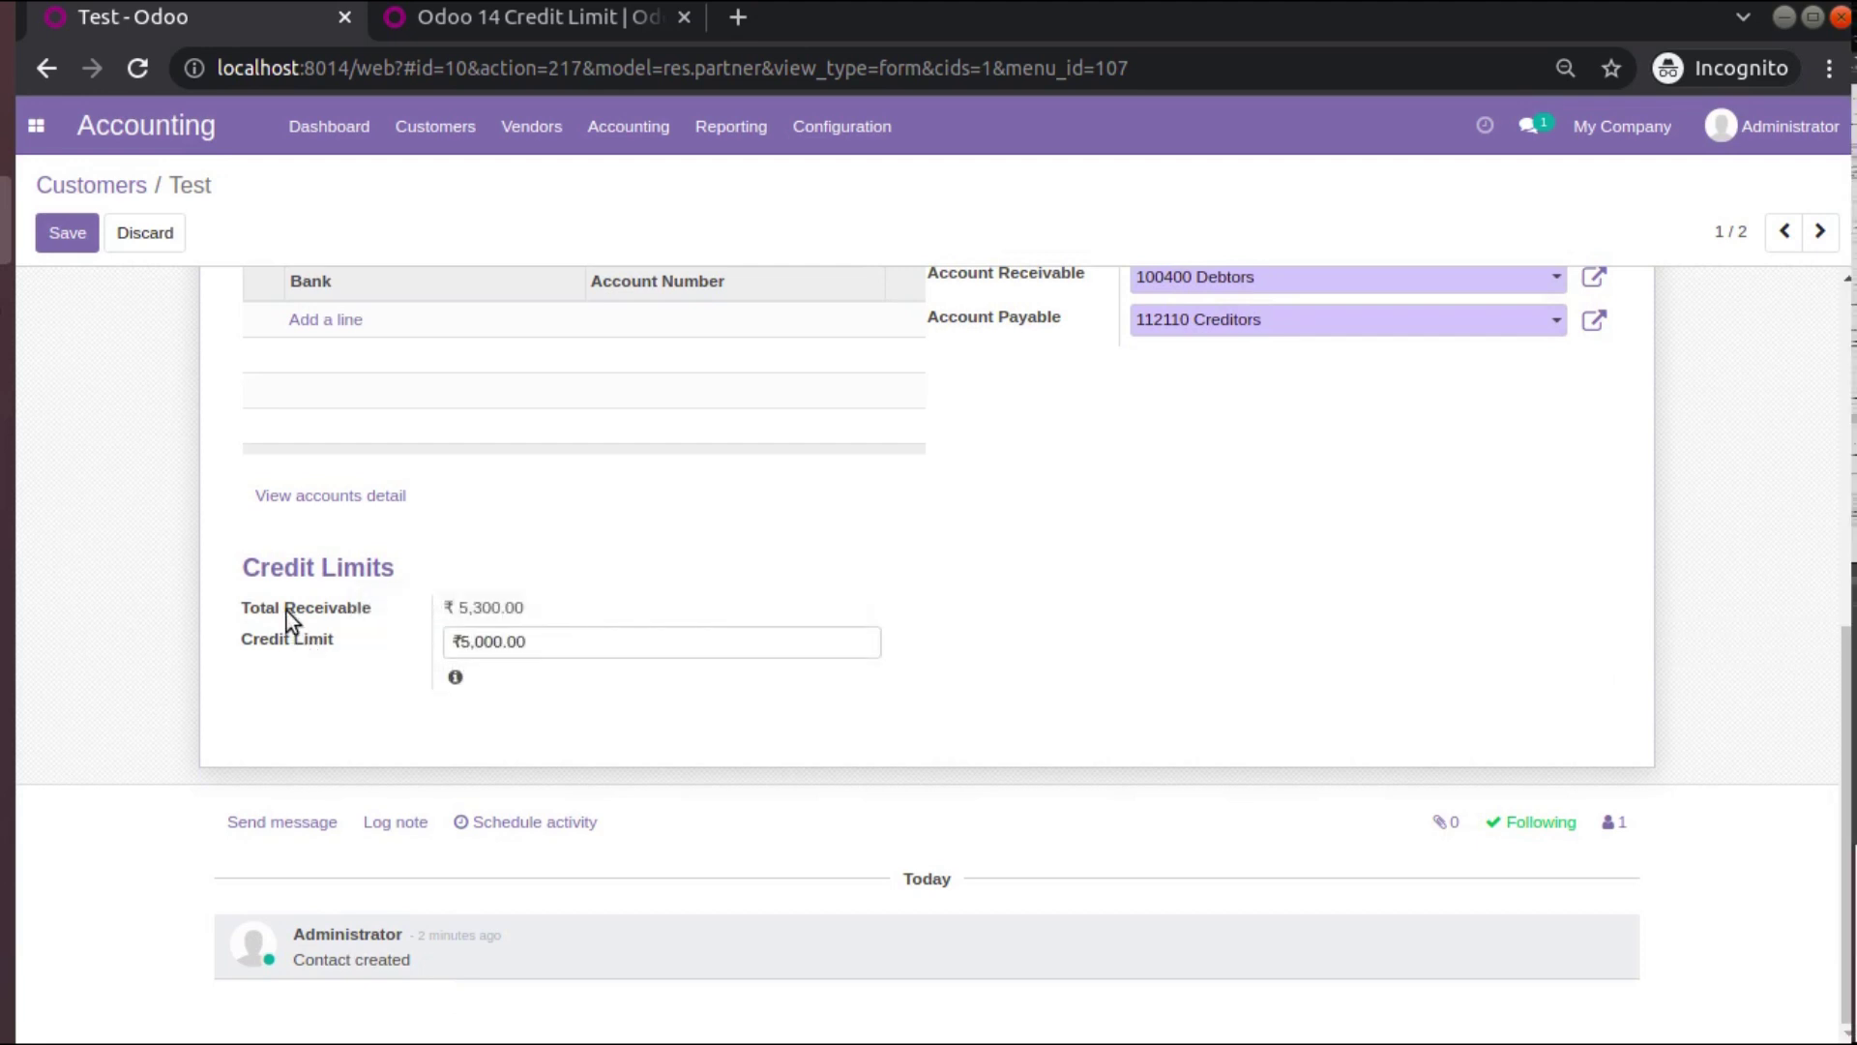
mouse_move(286, 611)
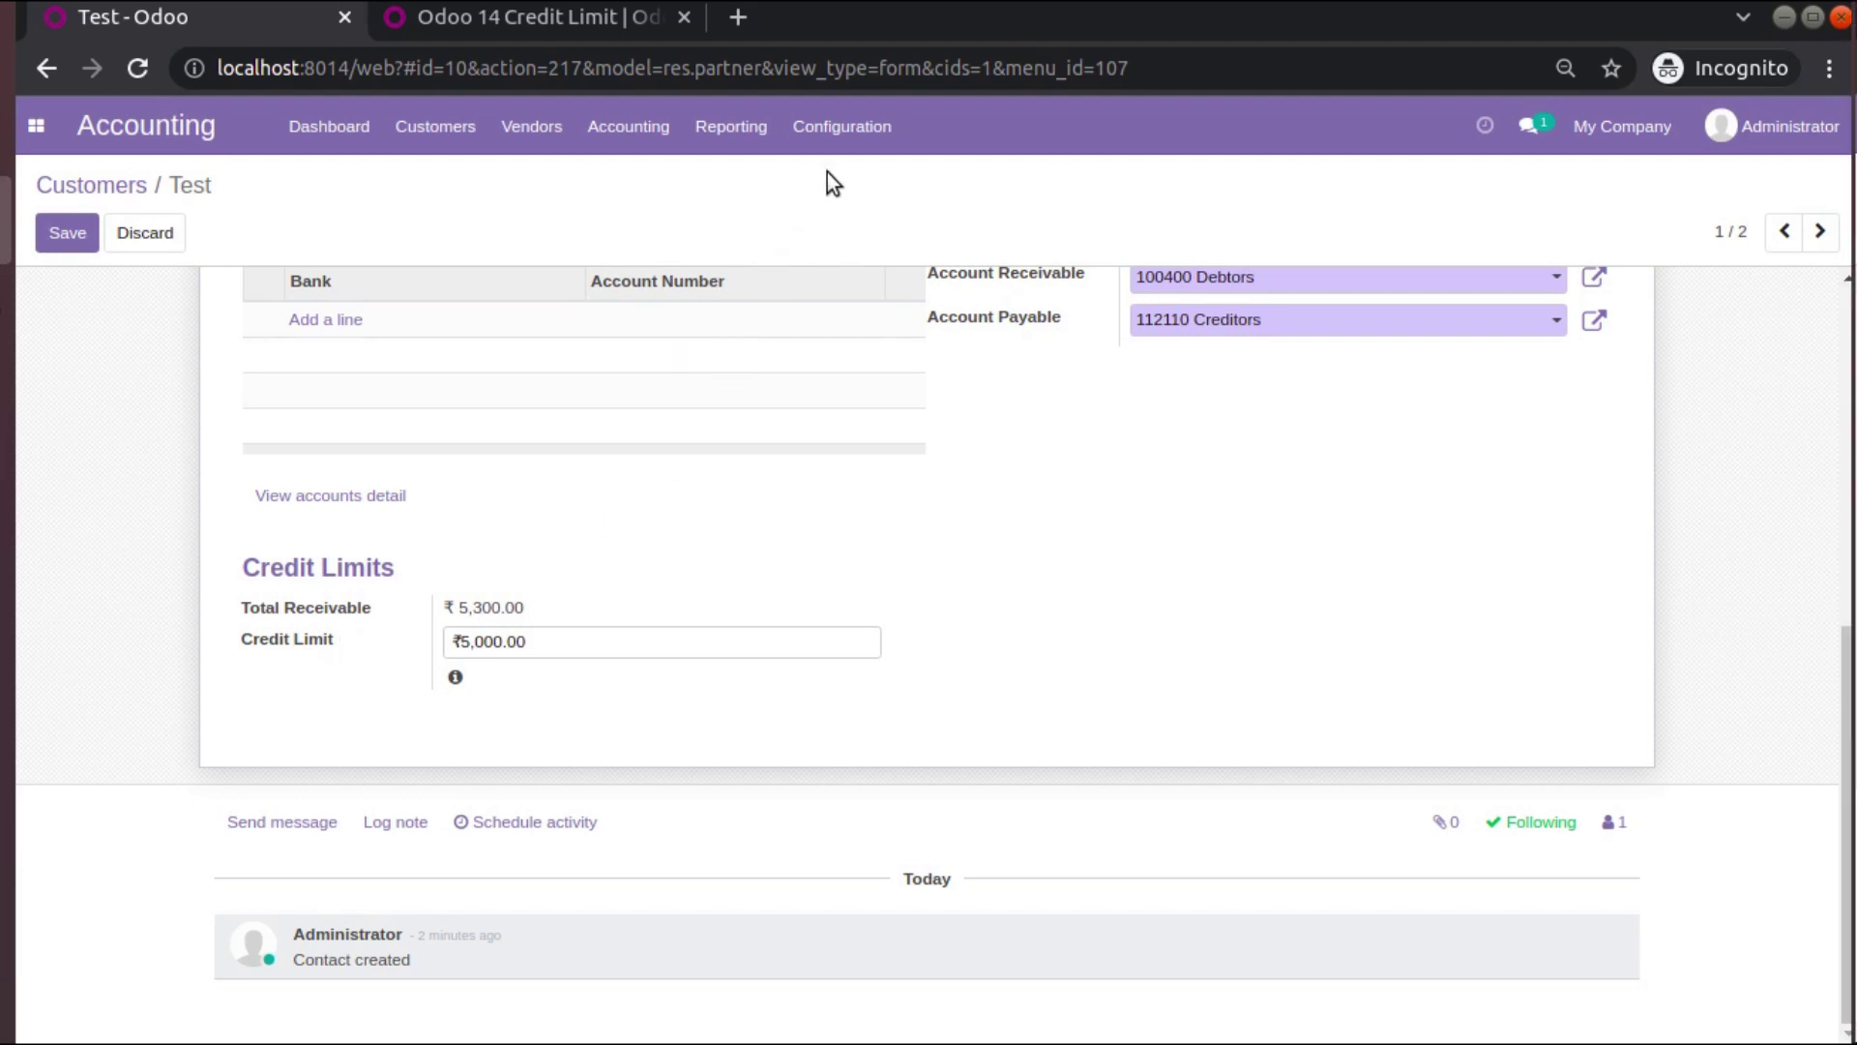
Raise customer Test's Credit Limit to ₹50,000.00 and save the record.
left_click(849, 135)
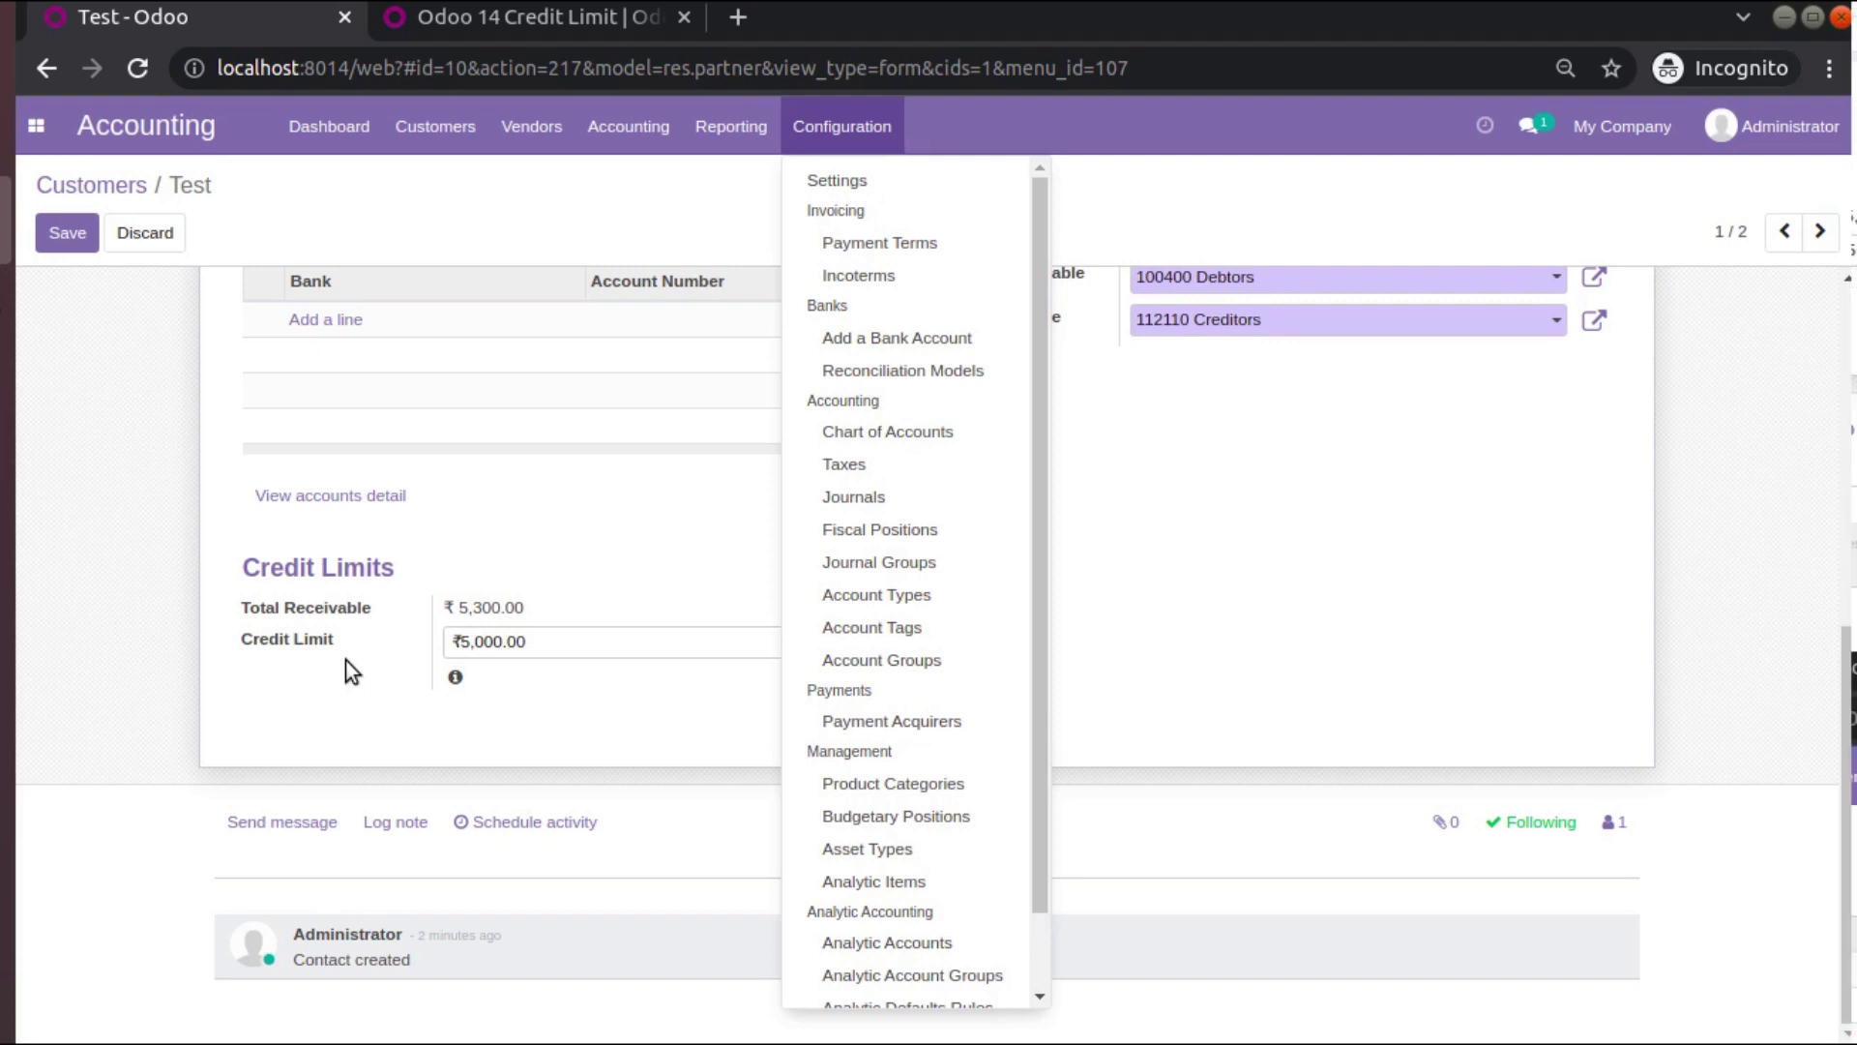
scroll(324, 436, "up", 2)
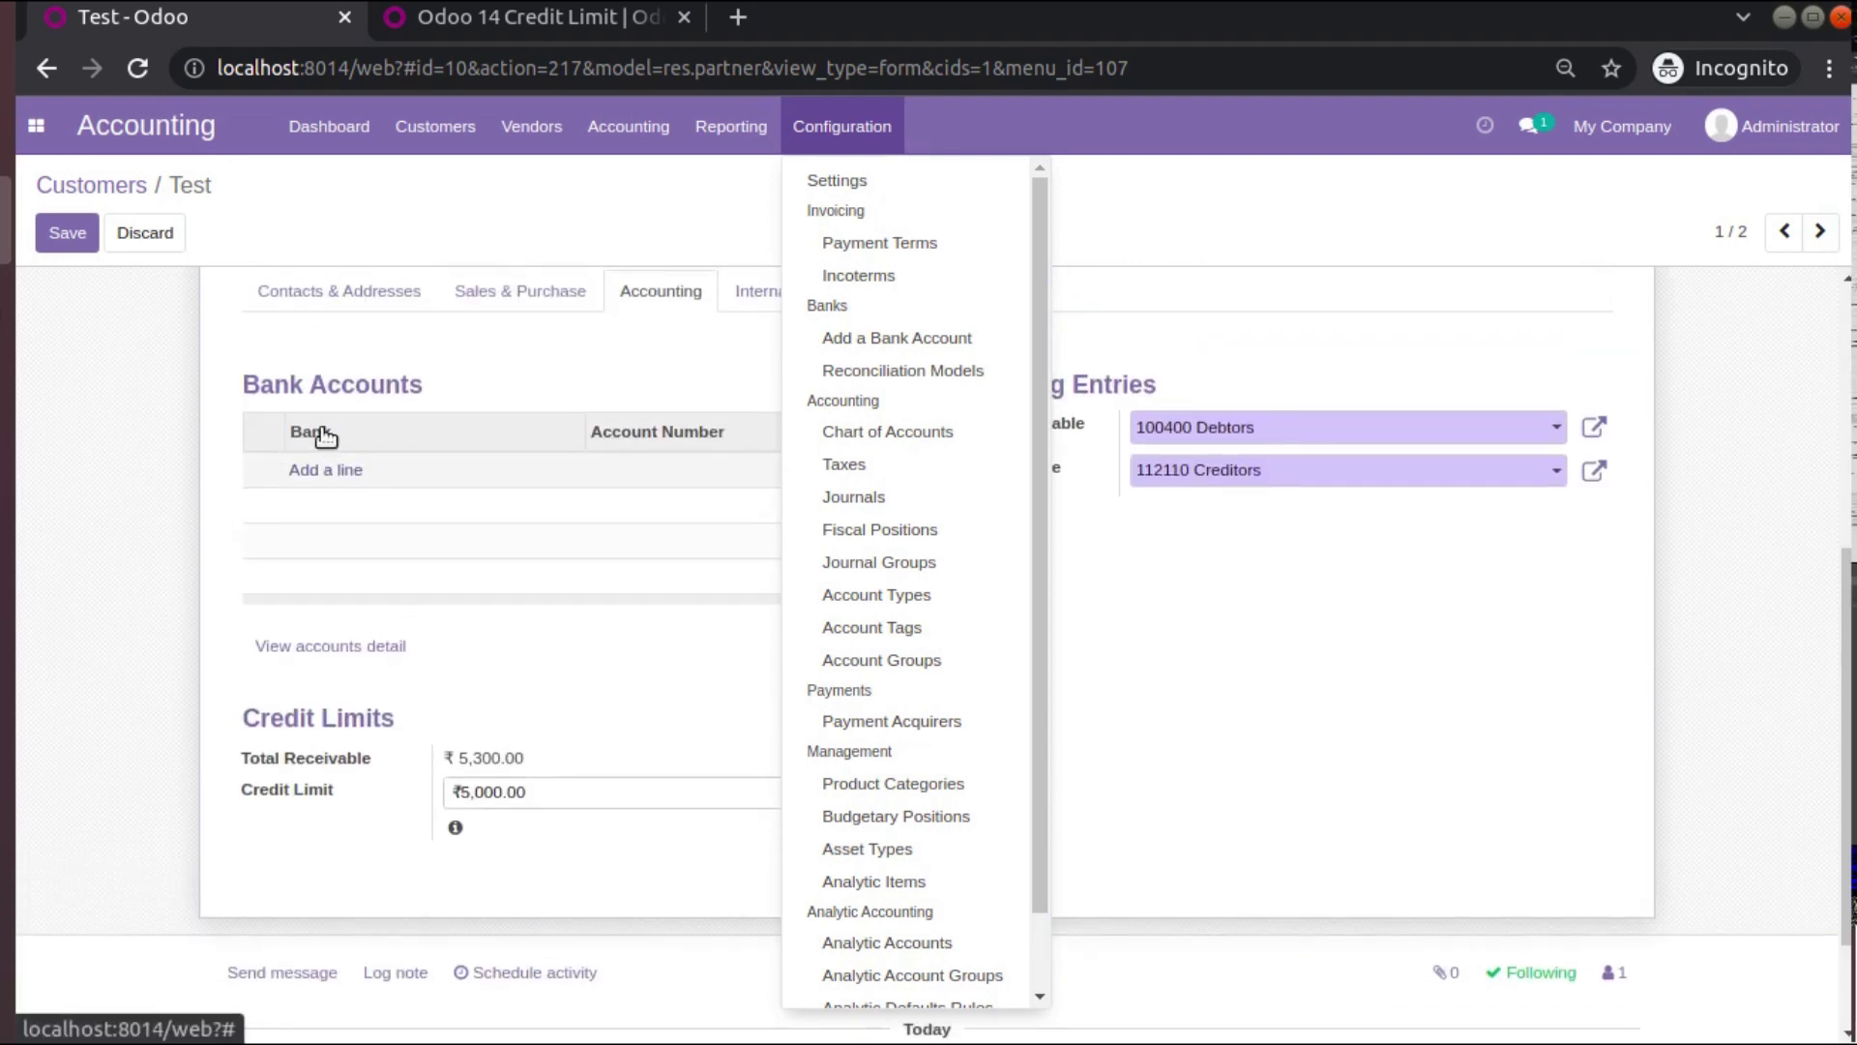
left_click(495, 793)
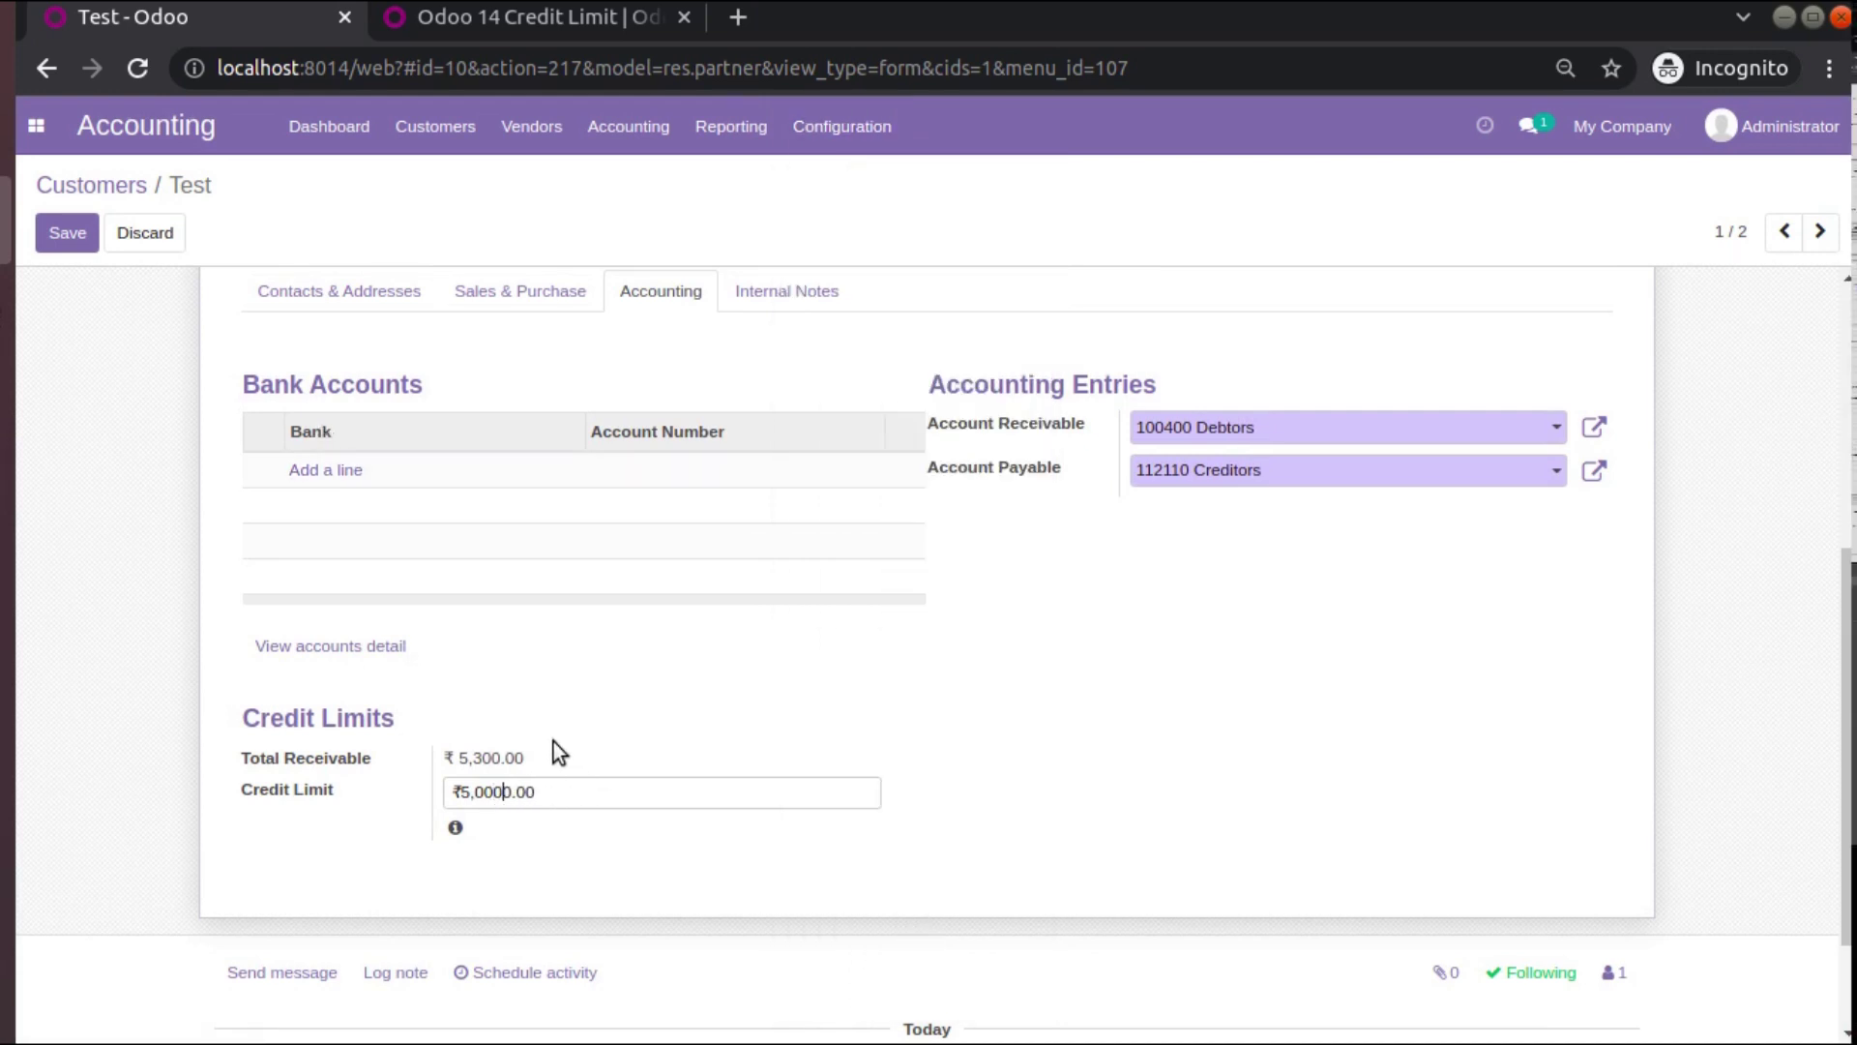
left_click(499, 792)
left_click_drag(470, 793, 527, 795)
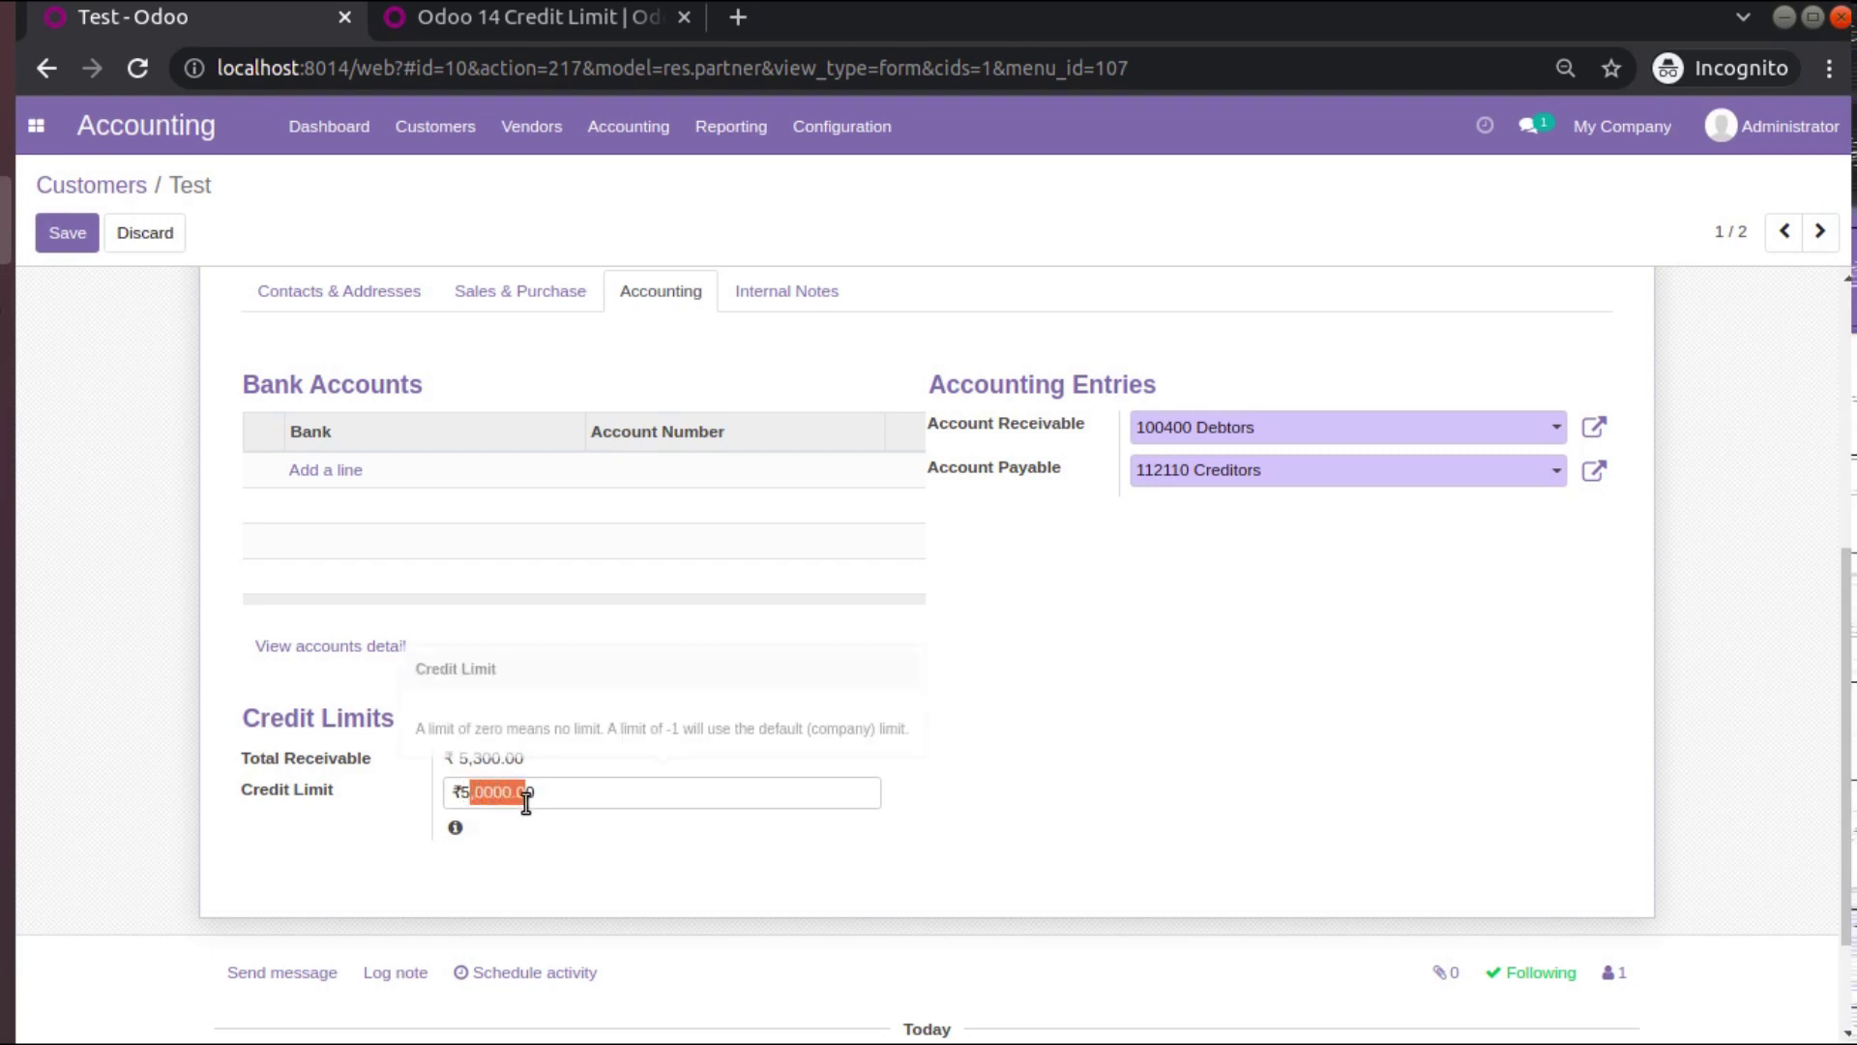
left_click(68, 232)
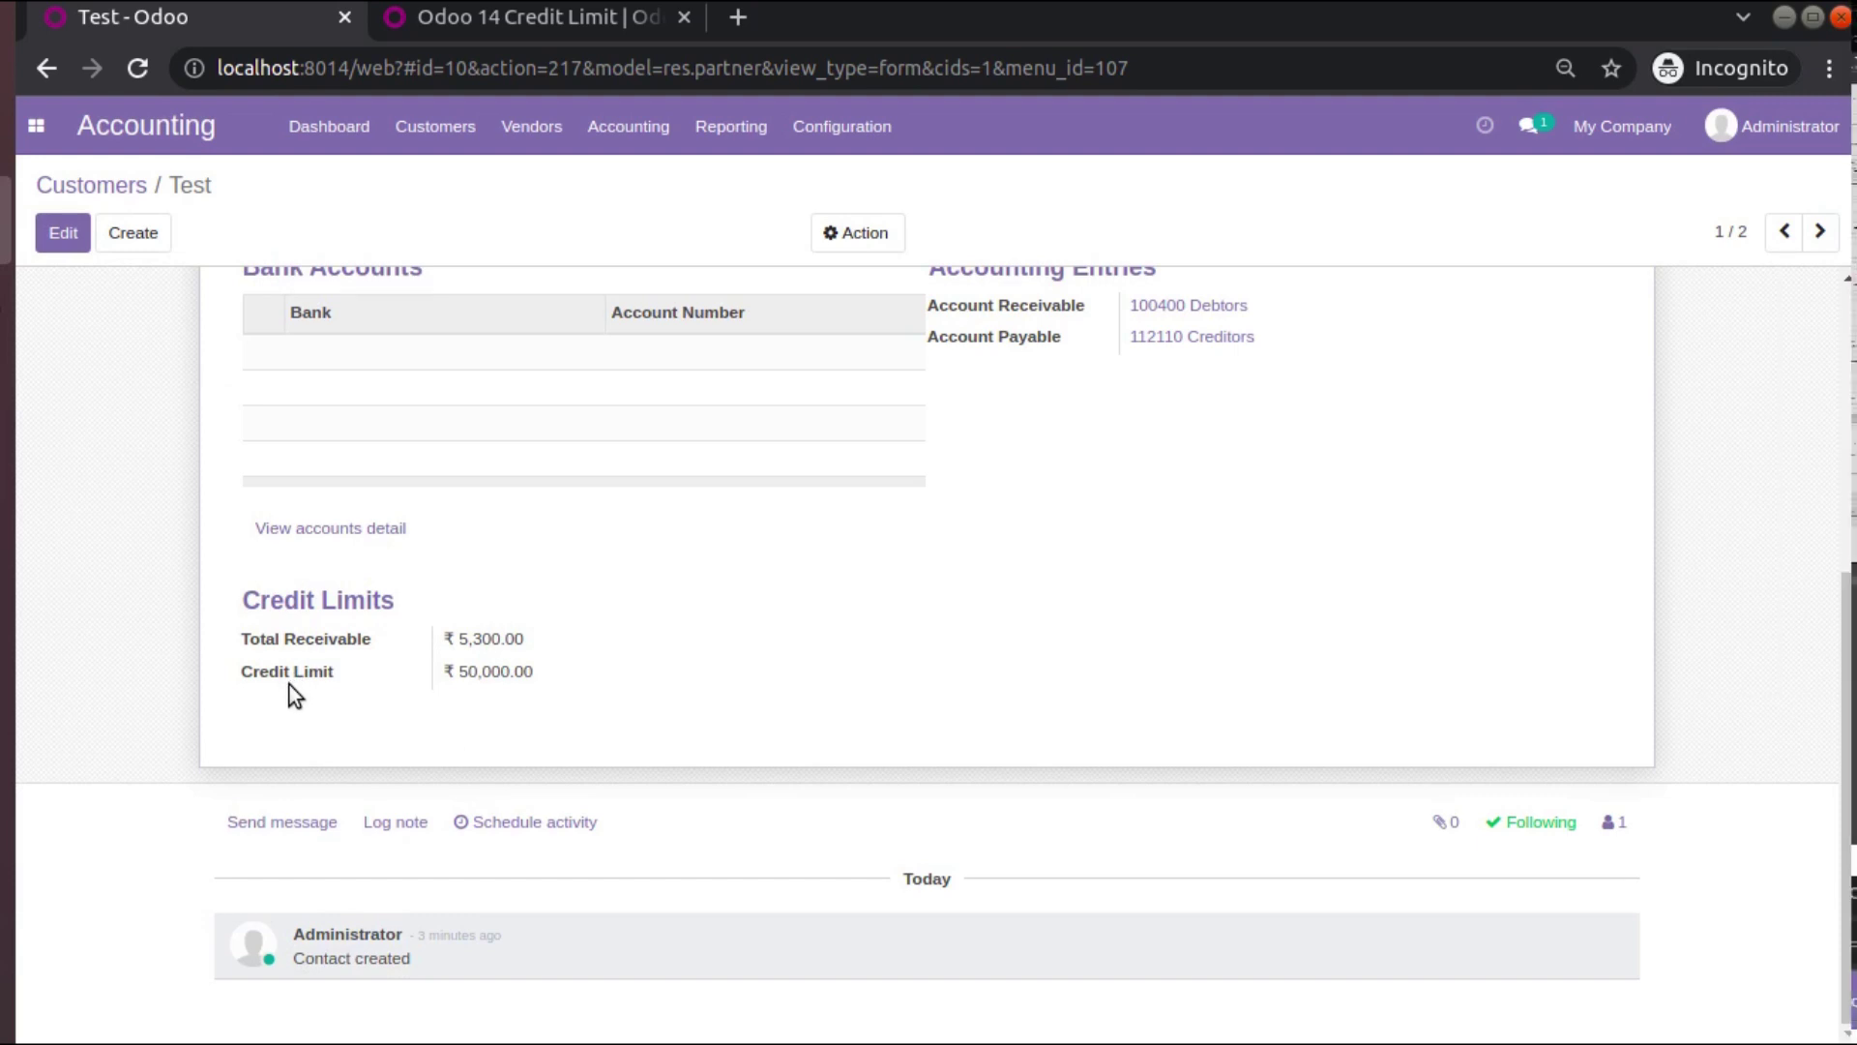
Look up the ₹5,000.00 default Sales Credit Limit in Accounting settings.
left_click(857, 145)
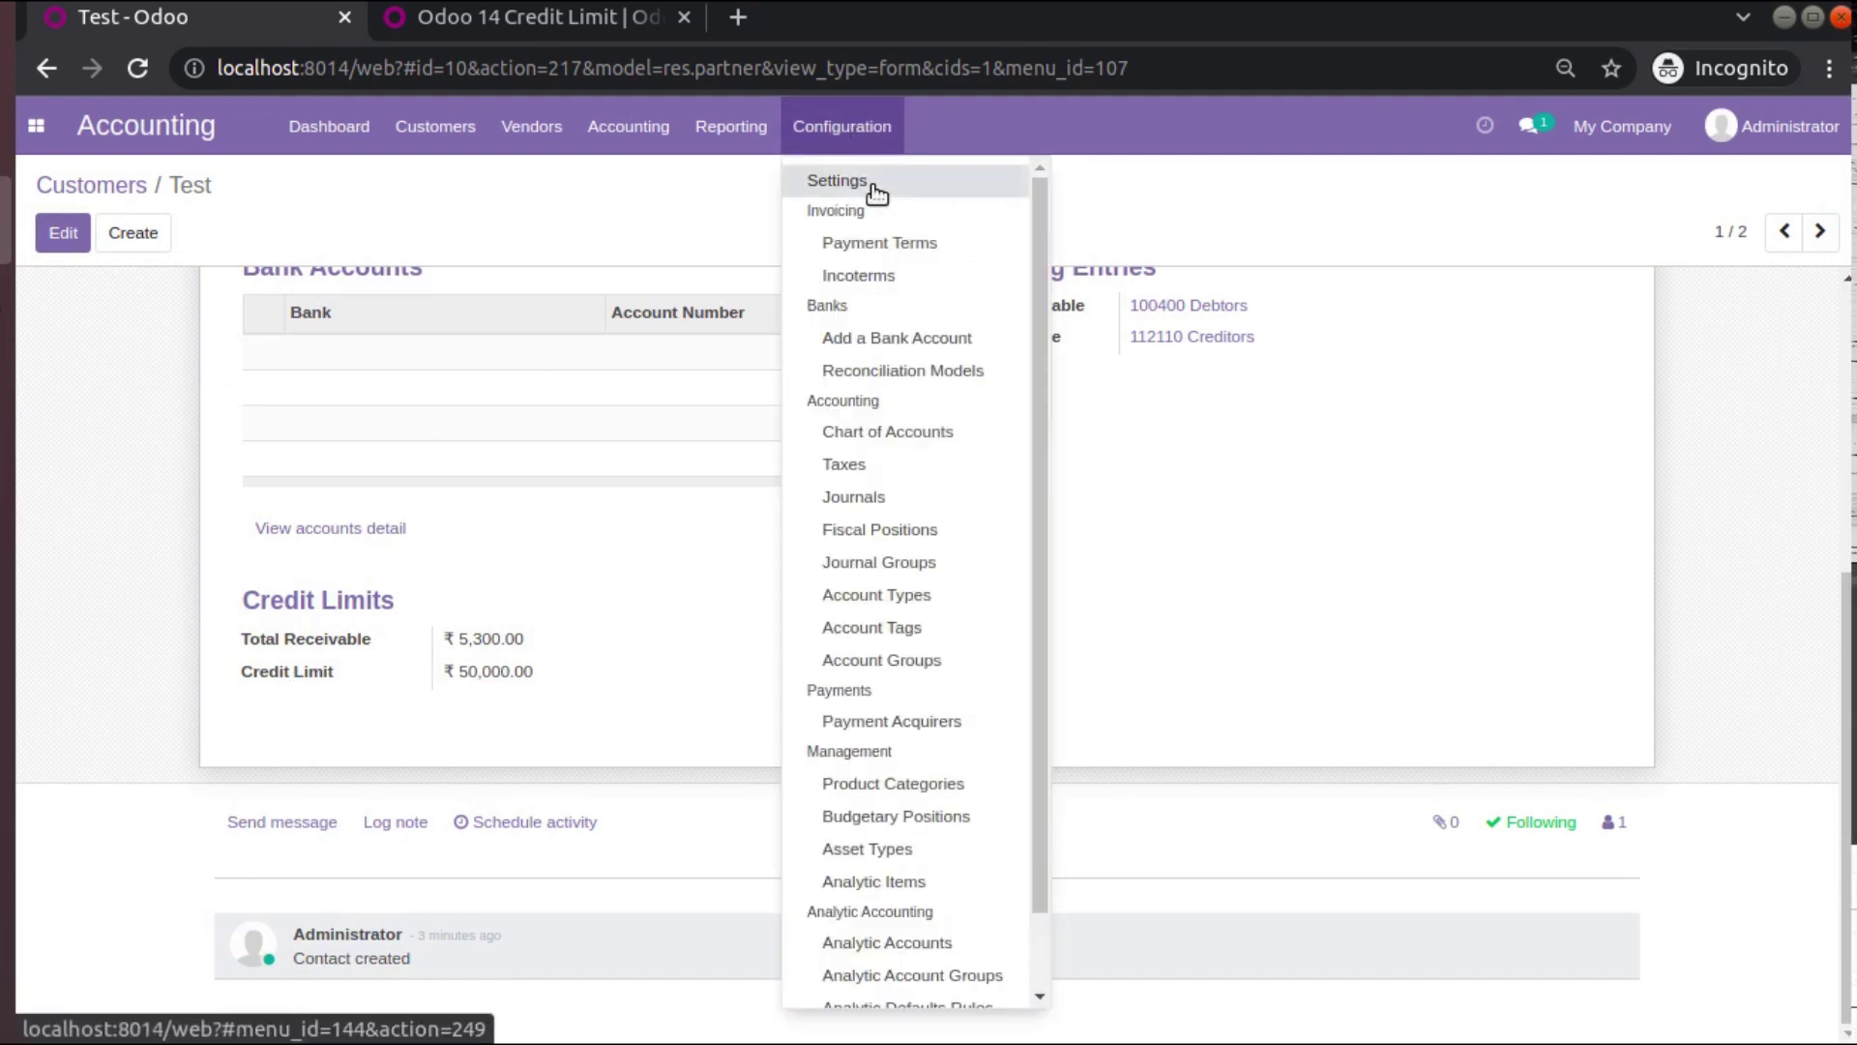
left_click(871, 190)
scroll(556, 308, "down", 3)
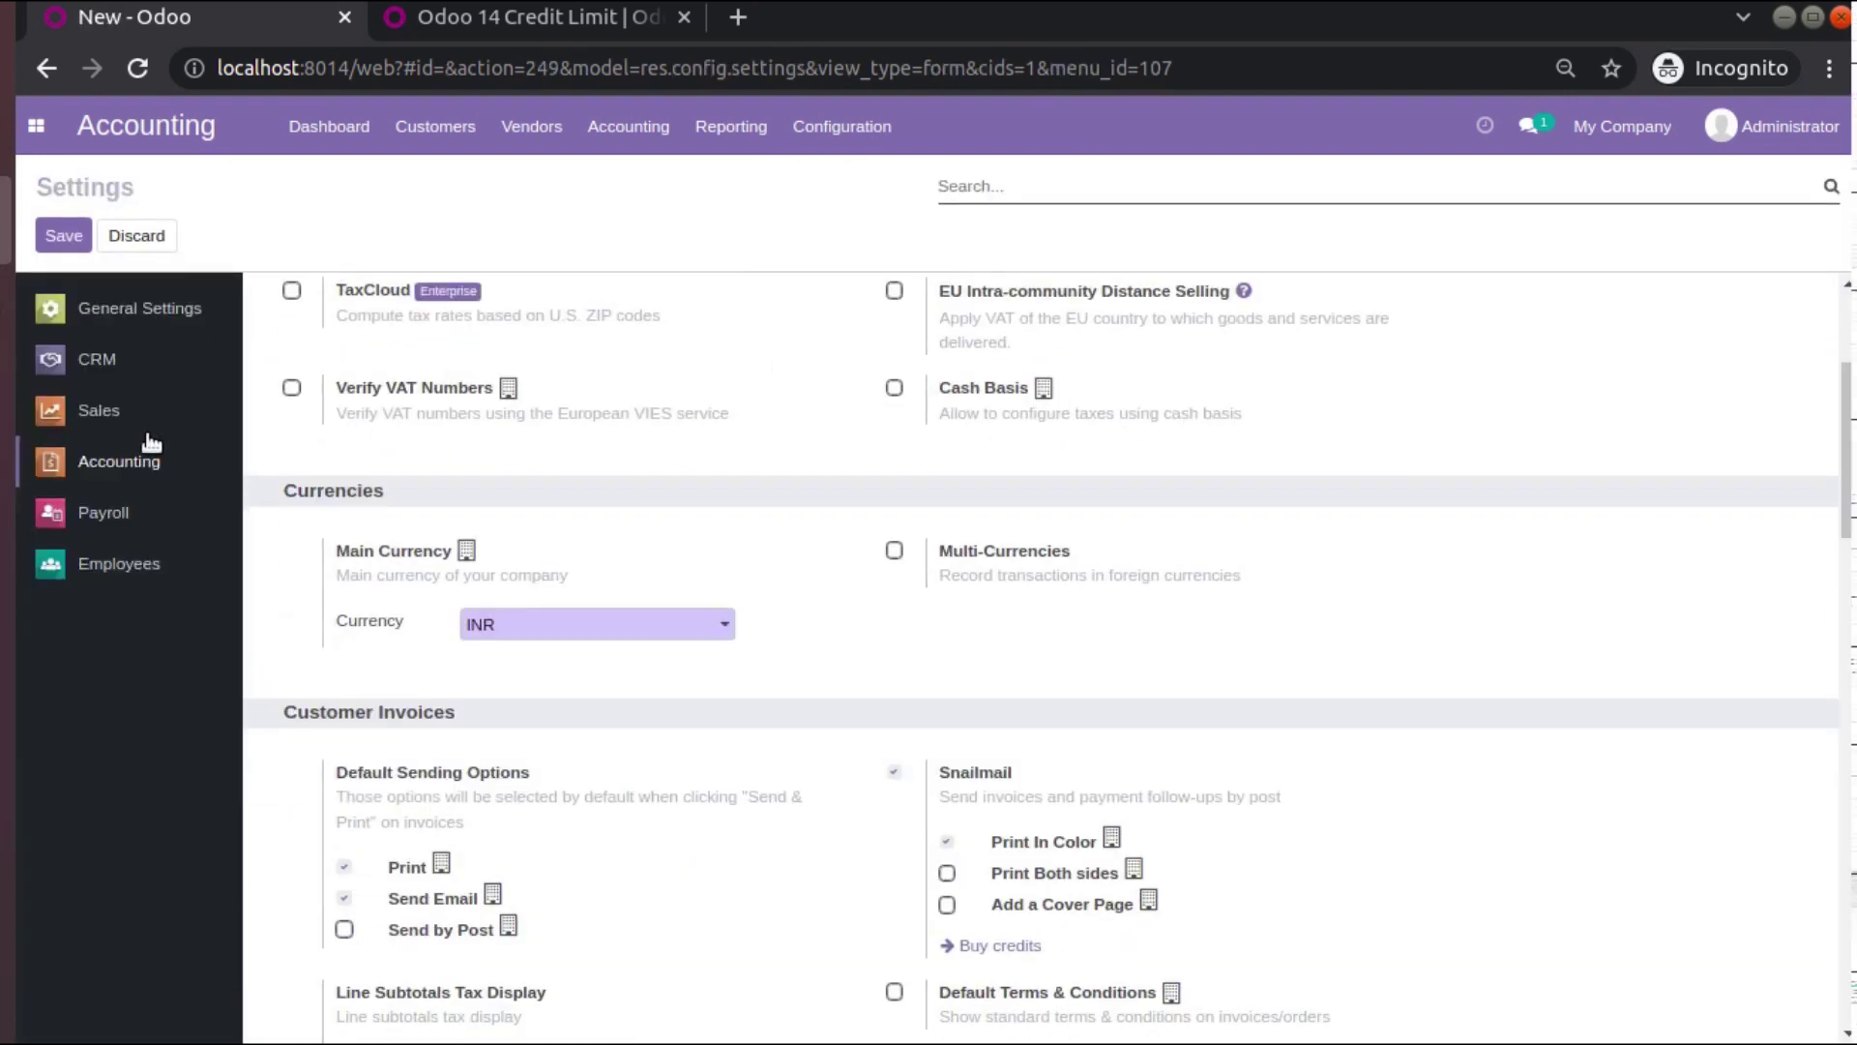
scroll(391, 607, "down", 5)
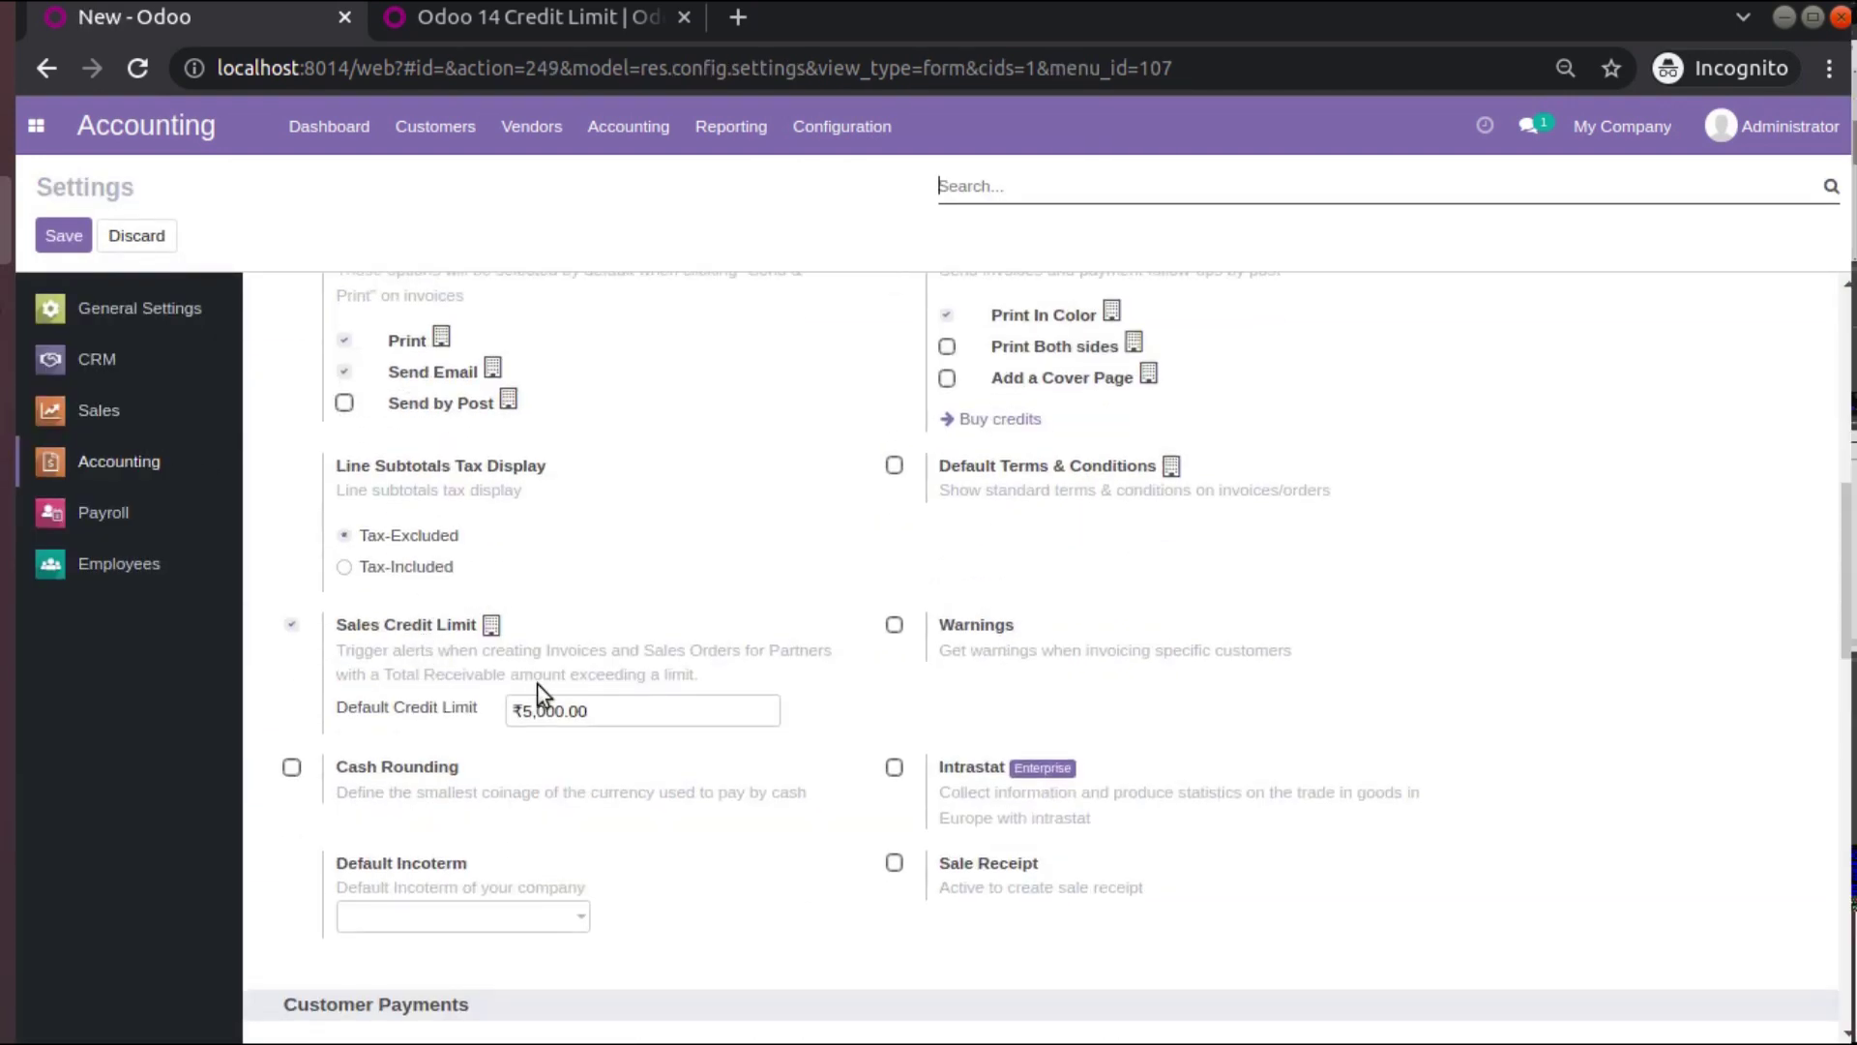
left_click(435, 127)
left_click(465, 183)
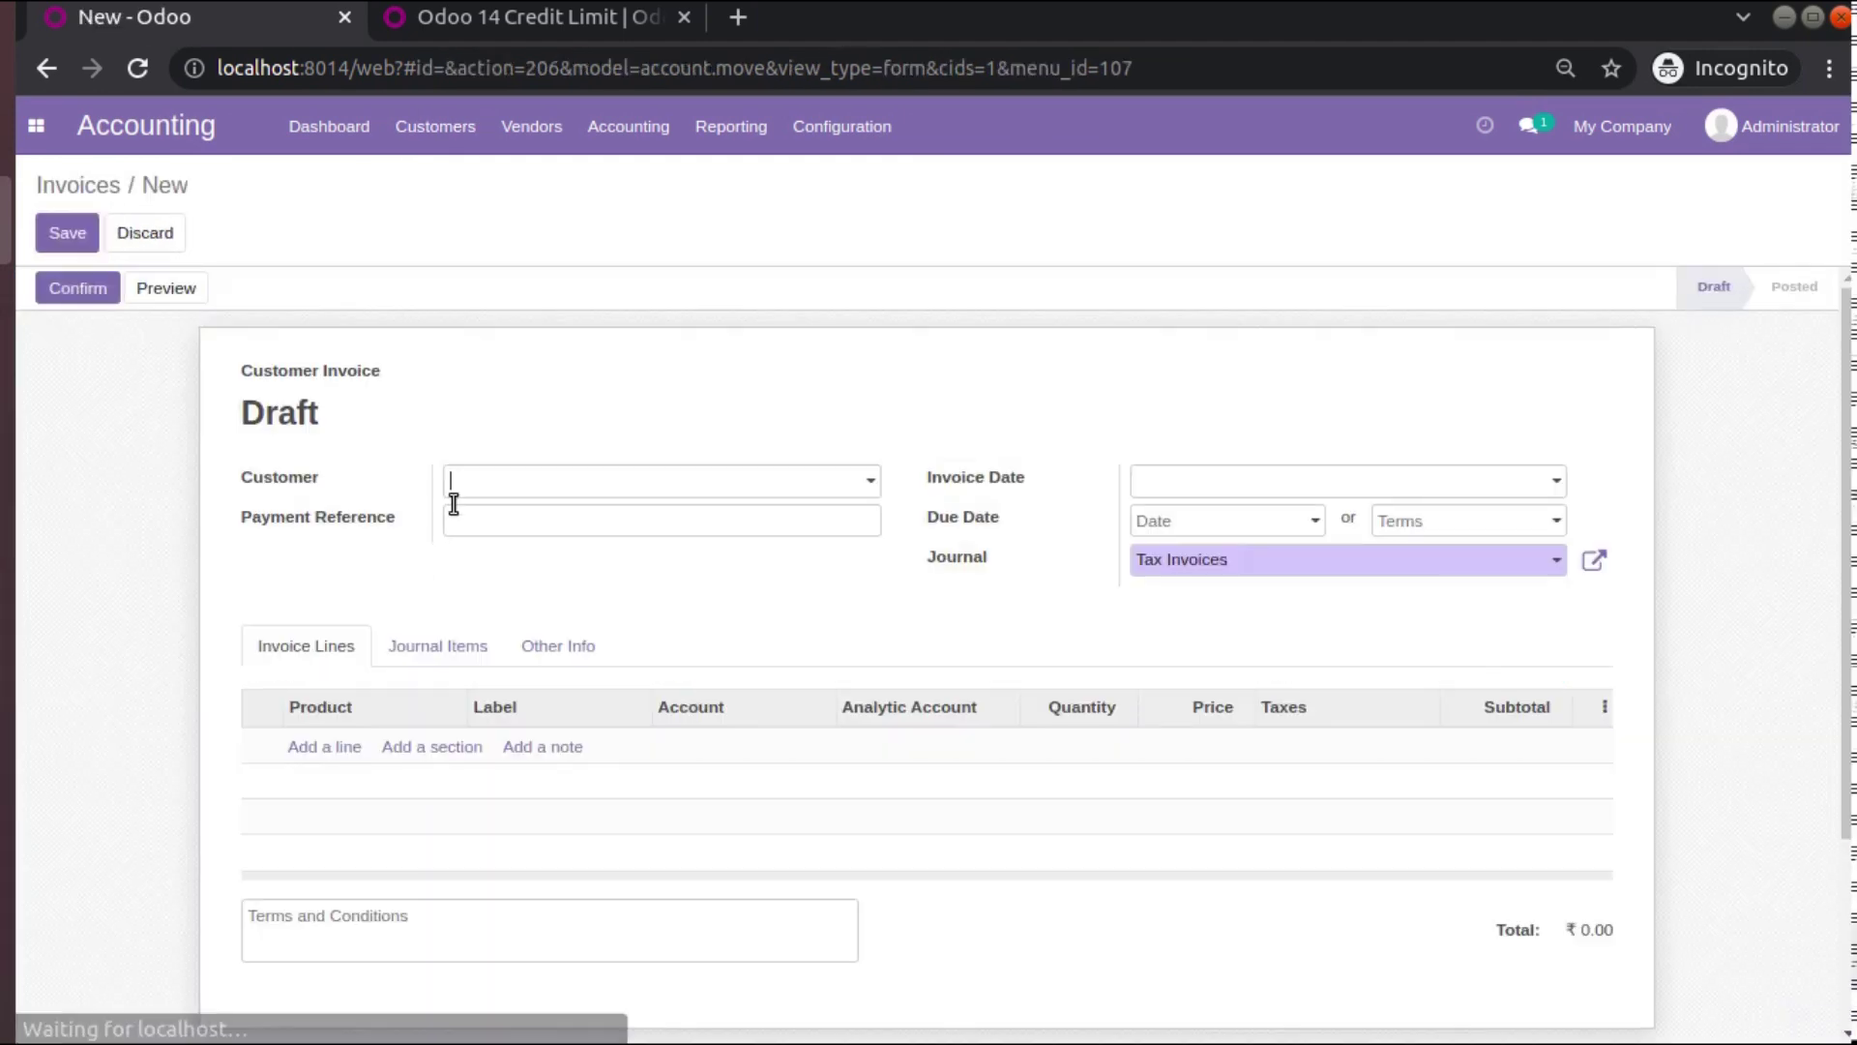
Start a draft invoice for customer Test, see that no credit-limit warning appears, then discard it.
left_click(474, 494)
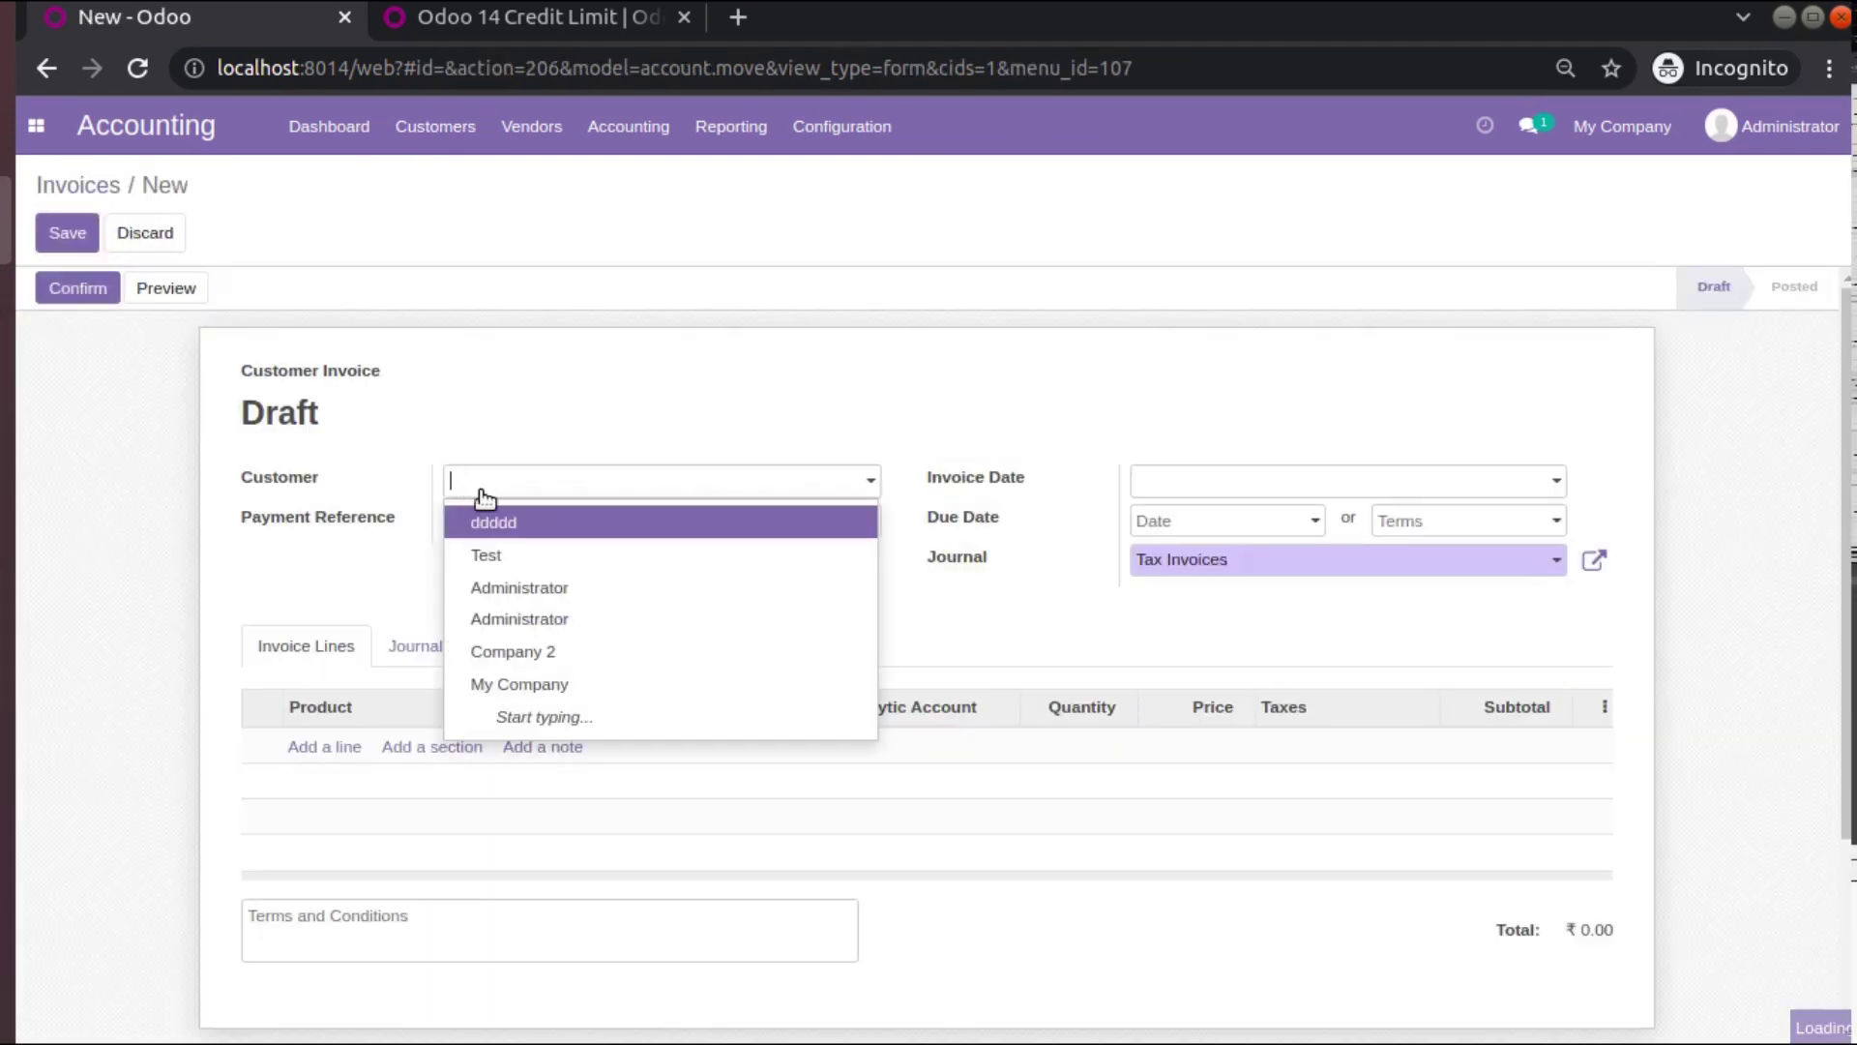
left_click(526, 548)
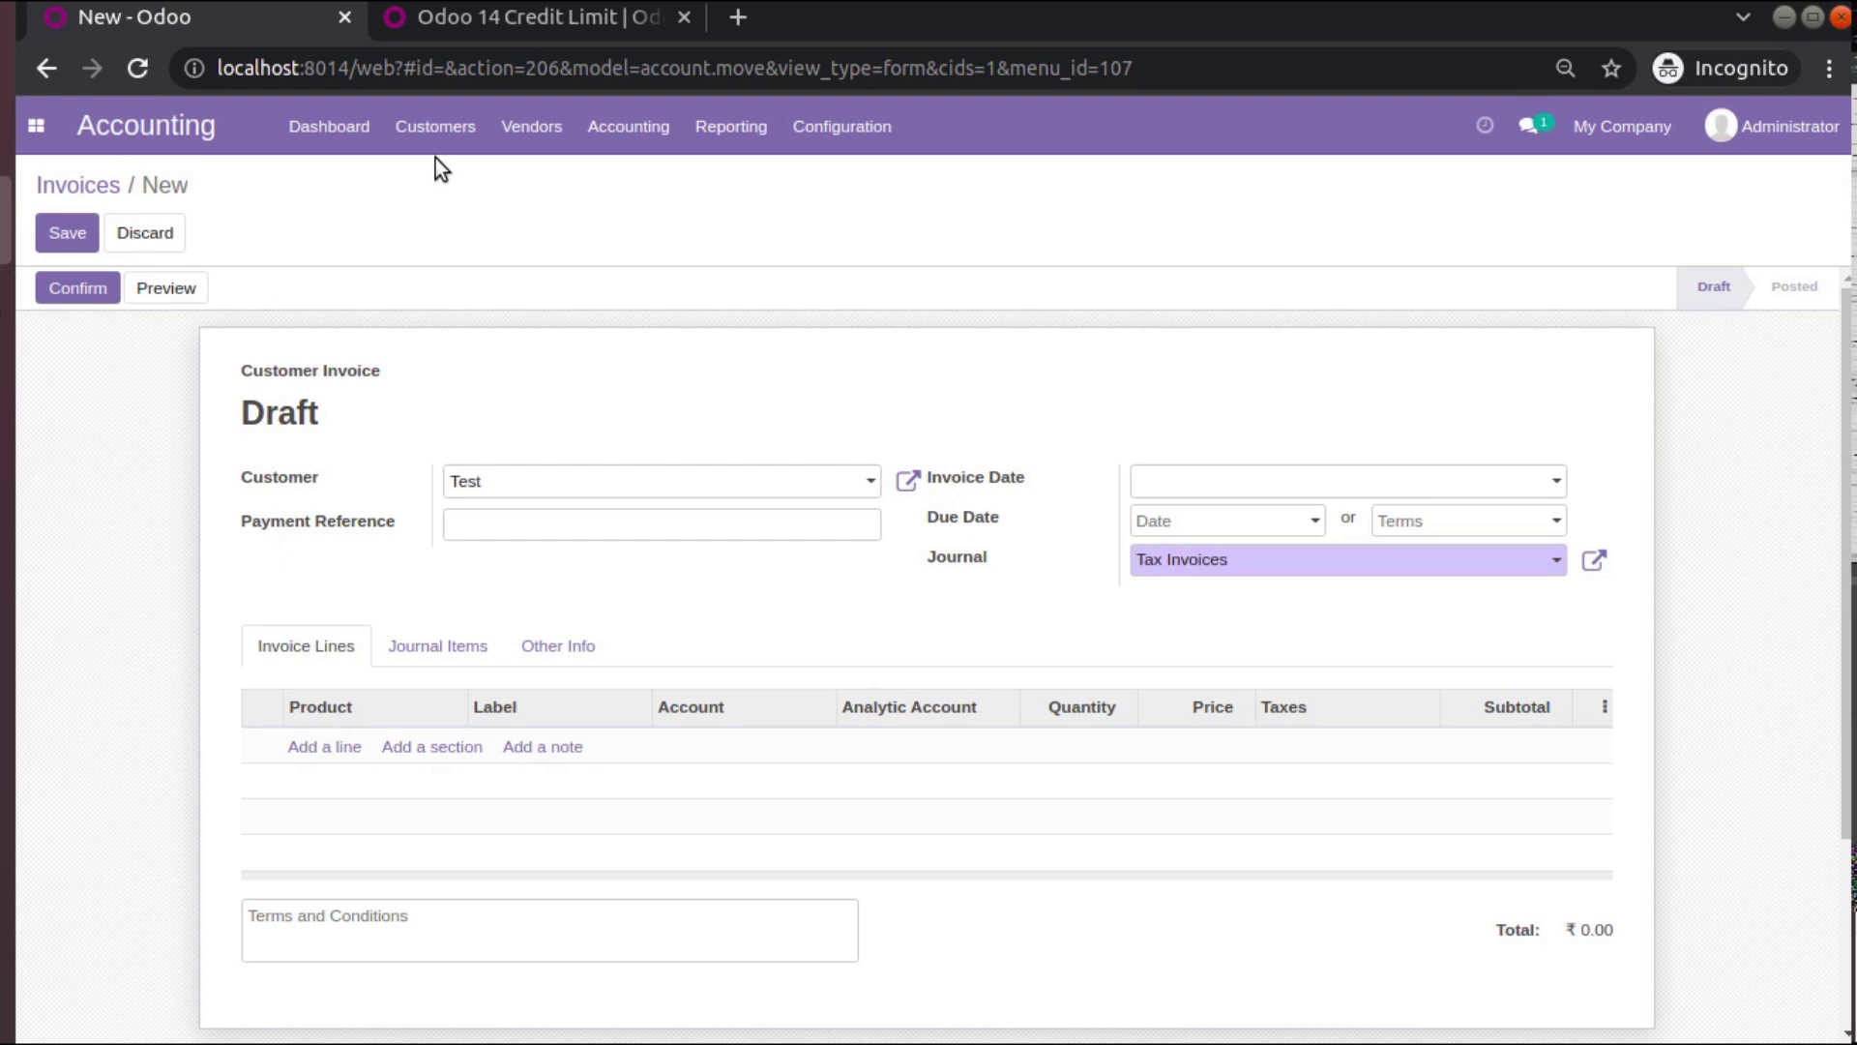
left_click(435, 126)
left_click(453, 179)
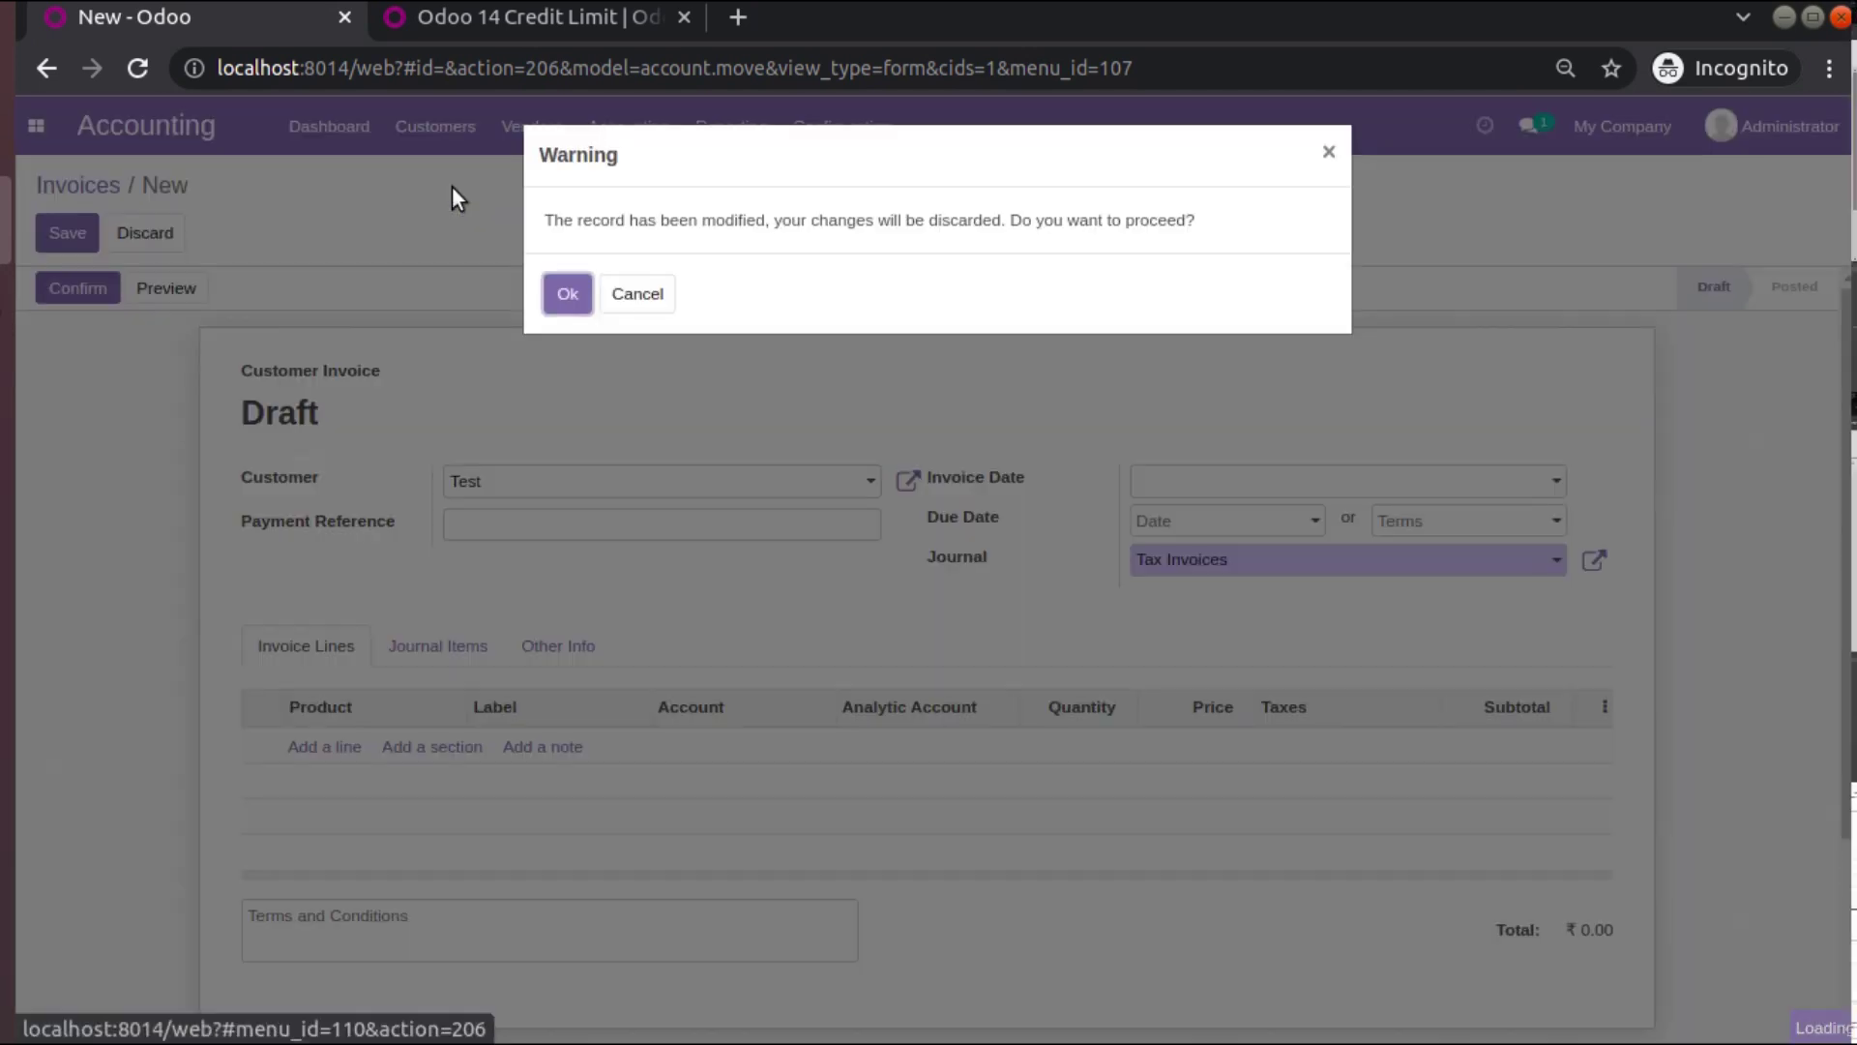
left_click(571, 296)
left_click(437, 127)
Open customer Test and lower its Credit Limit from ₹50,000.00 to ₹4,000.00, then save.
left_click(493, 308)
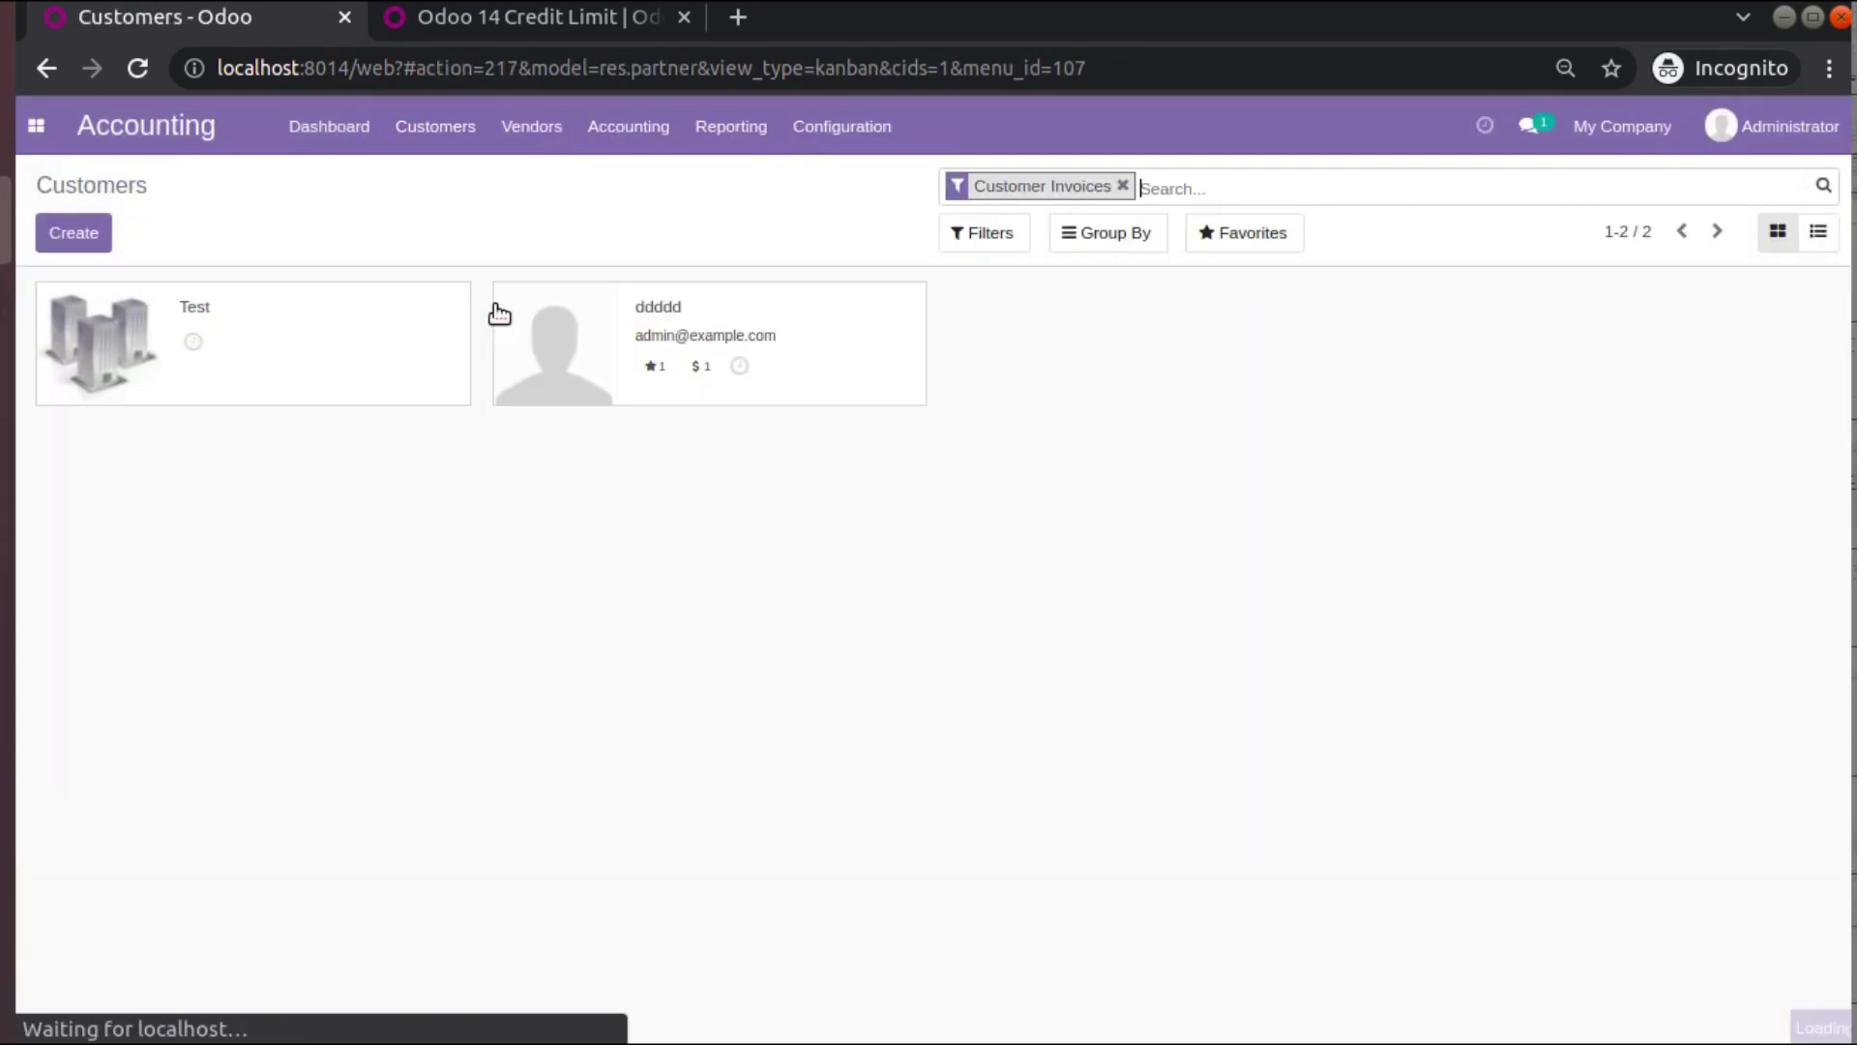
left_click(261, 320)
left_click(70, 234)
left_click(577, 801)
scroll(509, 820, "down", 3)
left_click(661, 502)
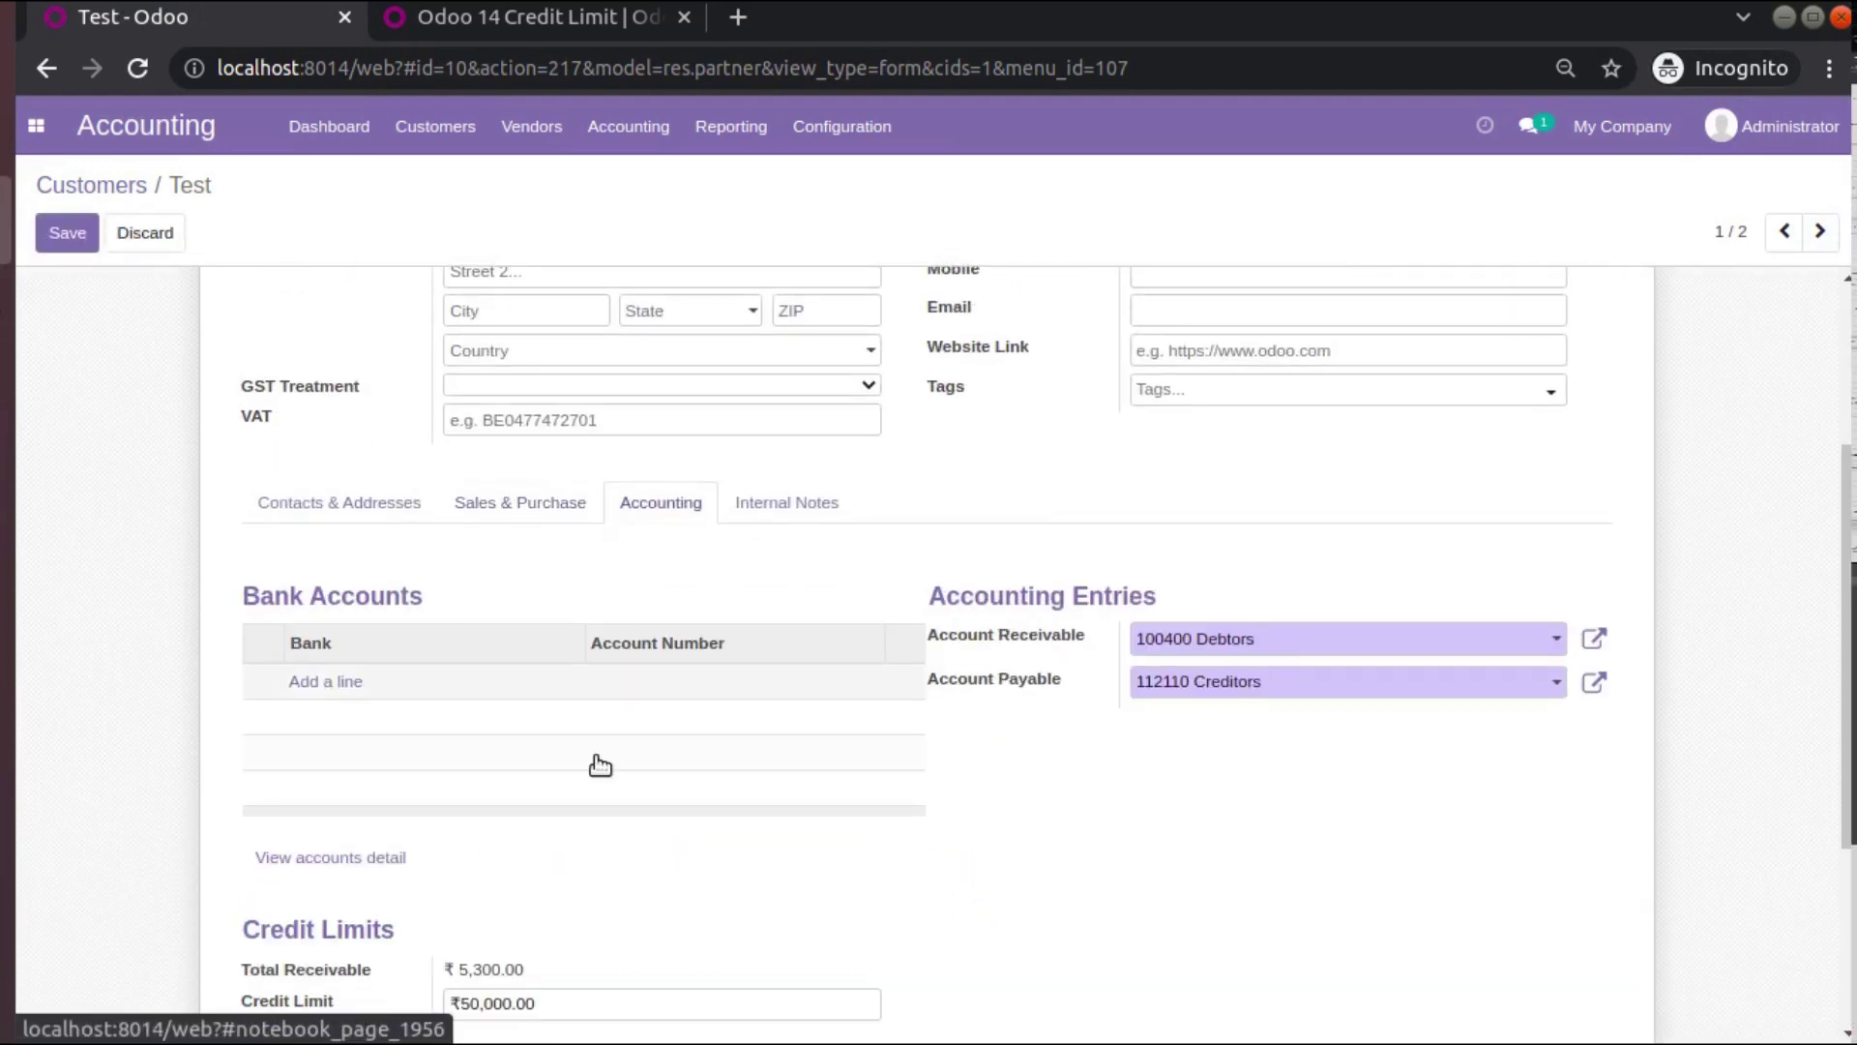
scroll(601, 767, "down", 3)
left_click(481, 702)
double_click(481, 702)
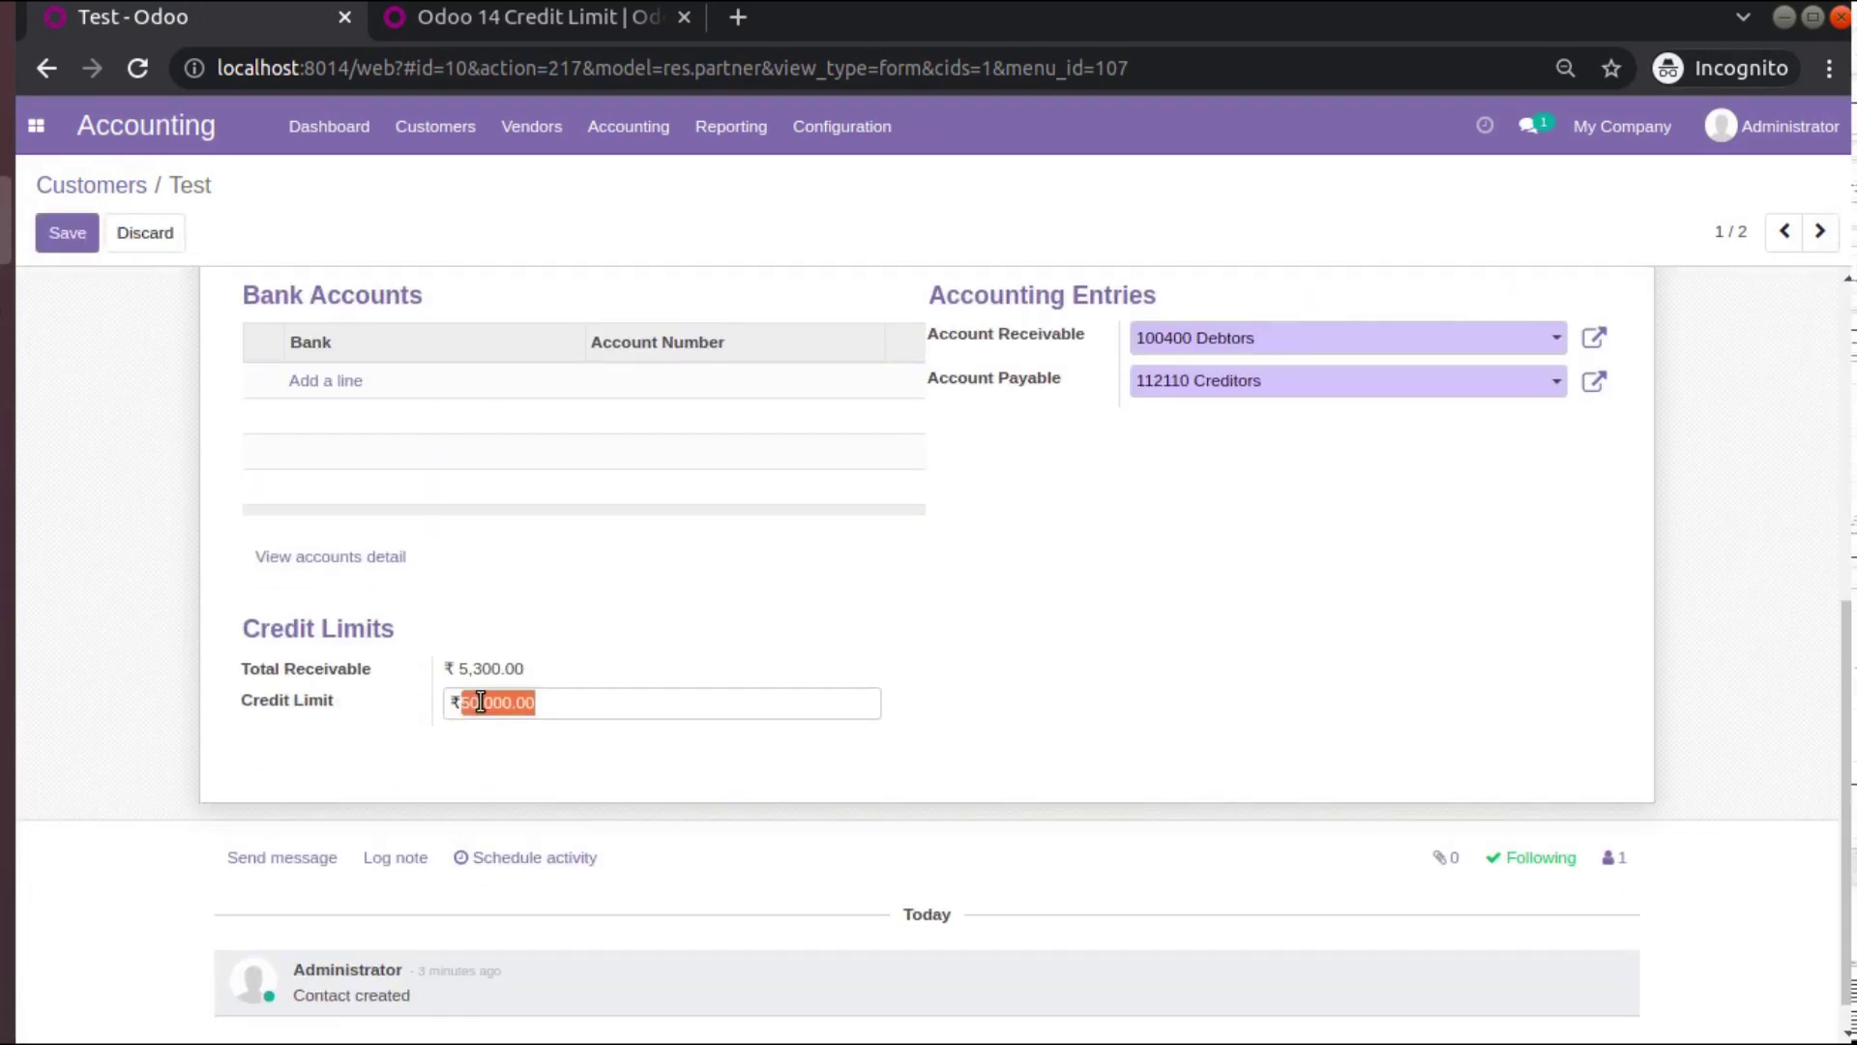
type("4000")
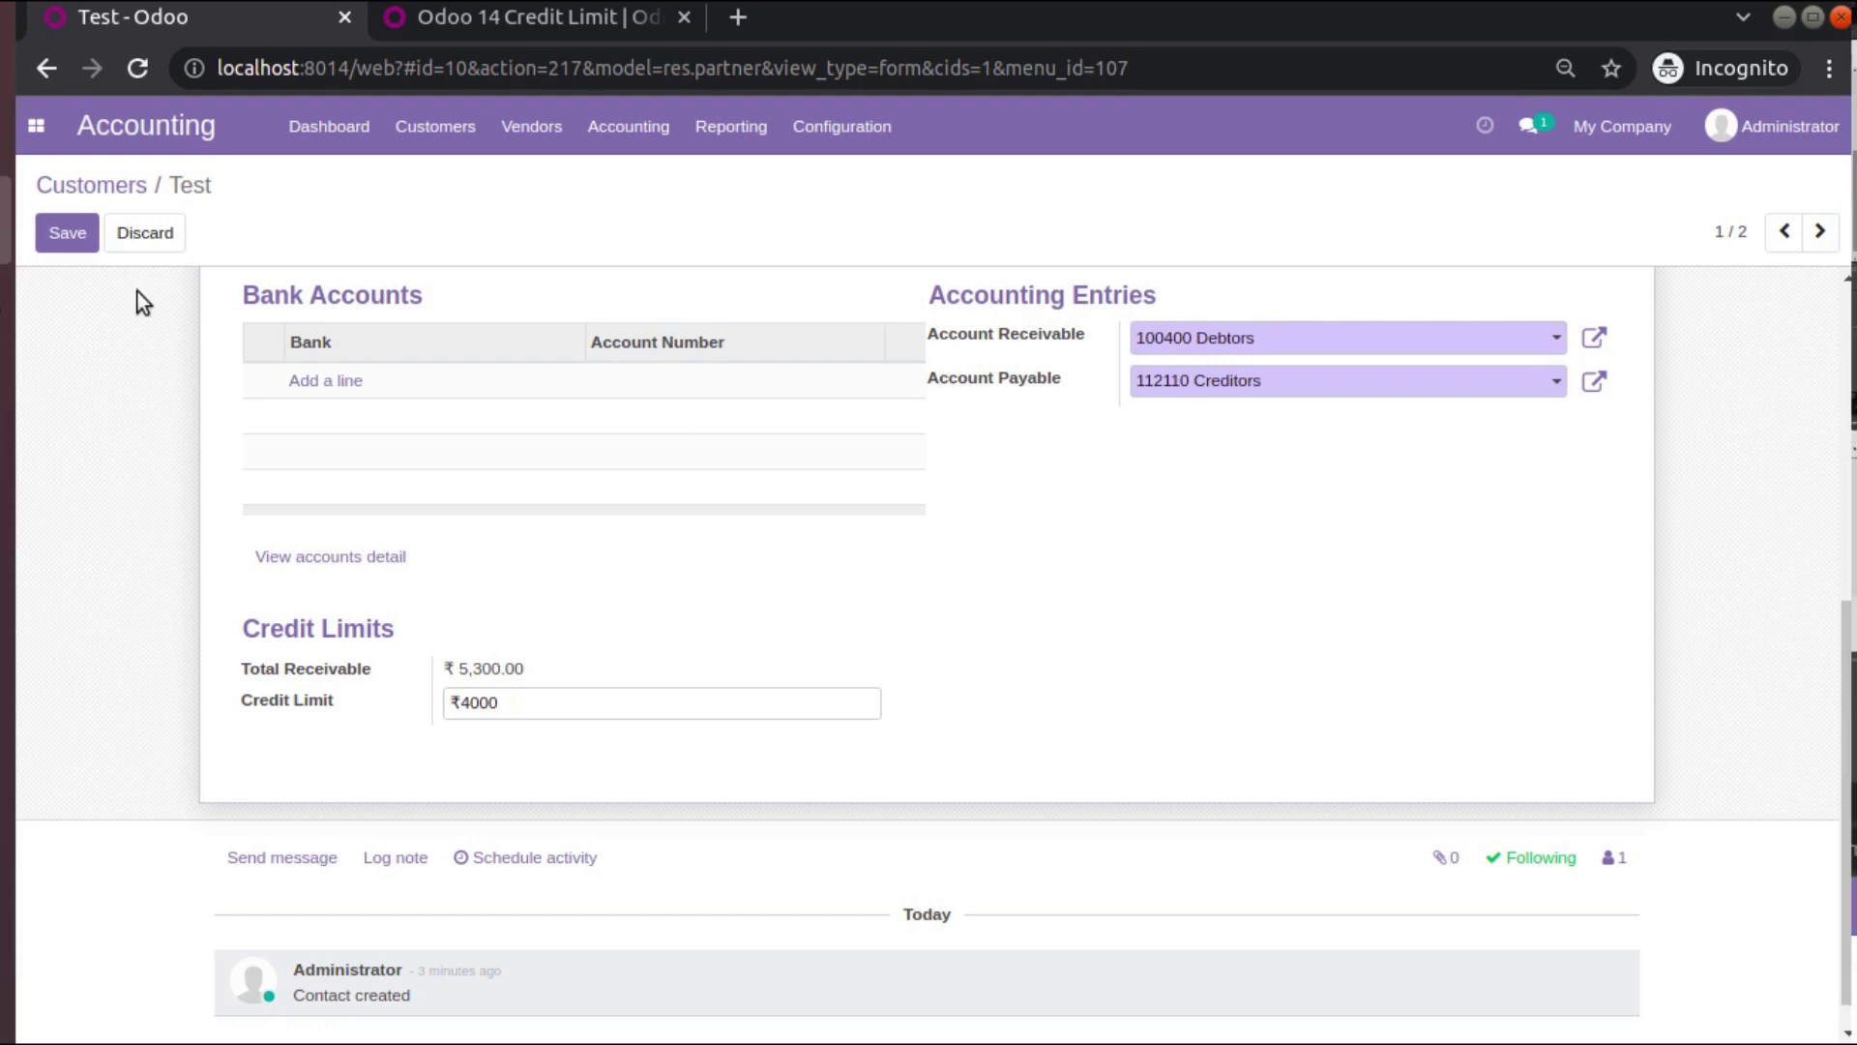
left_click(85, 250)
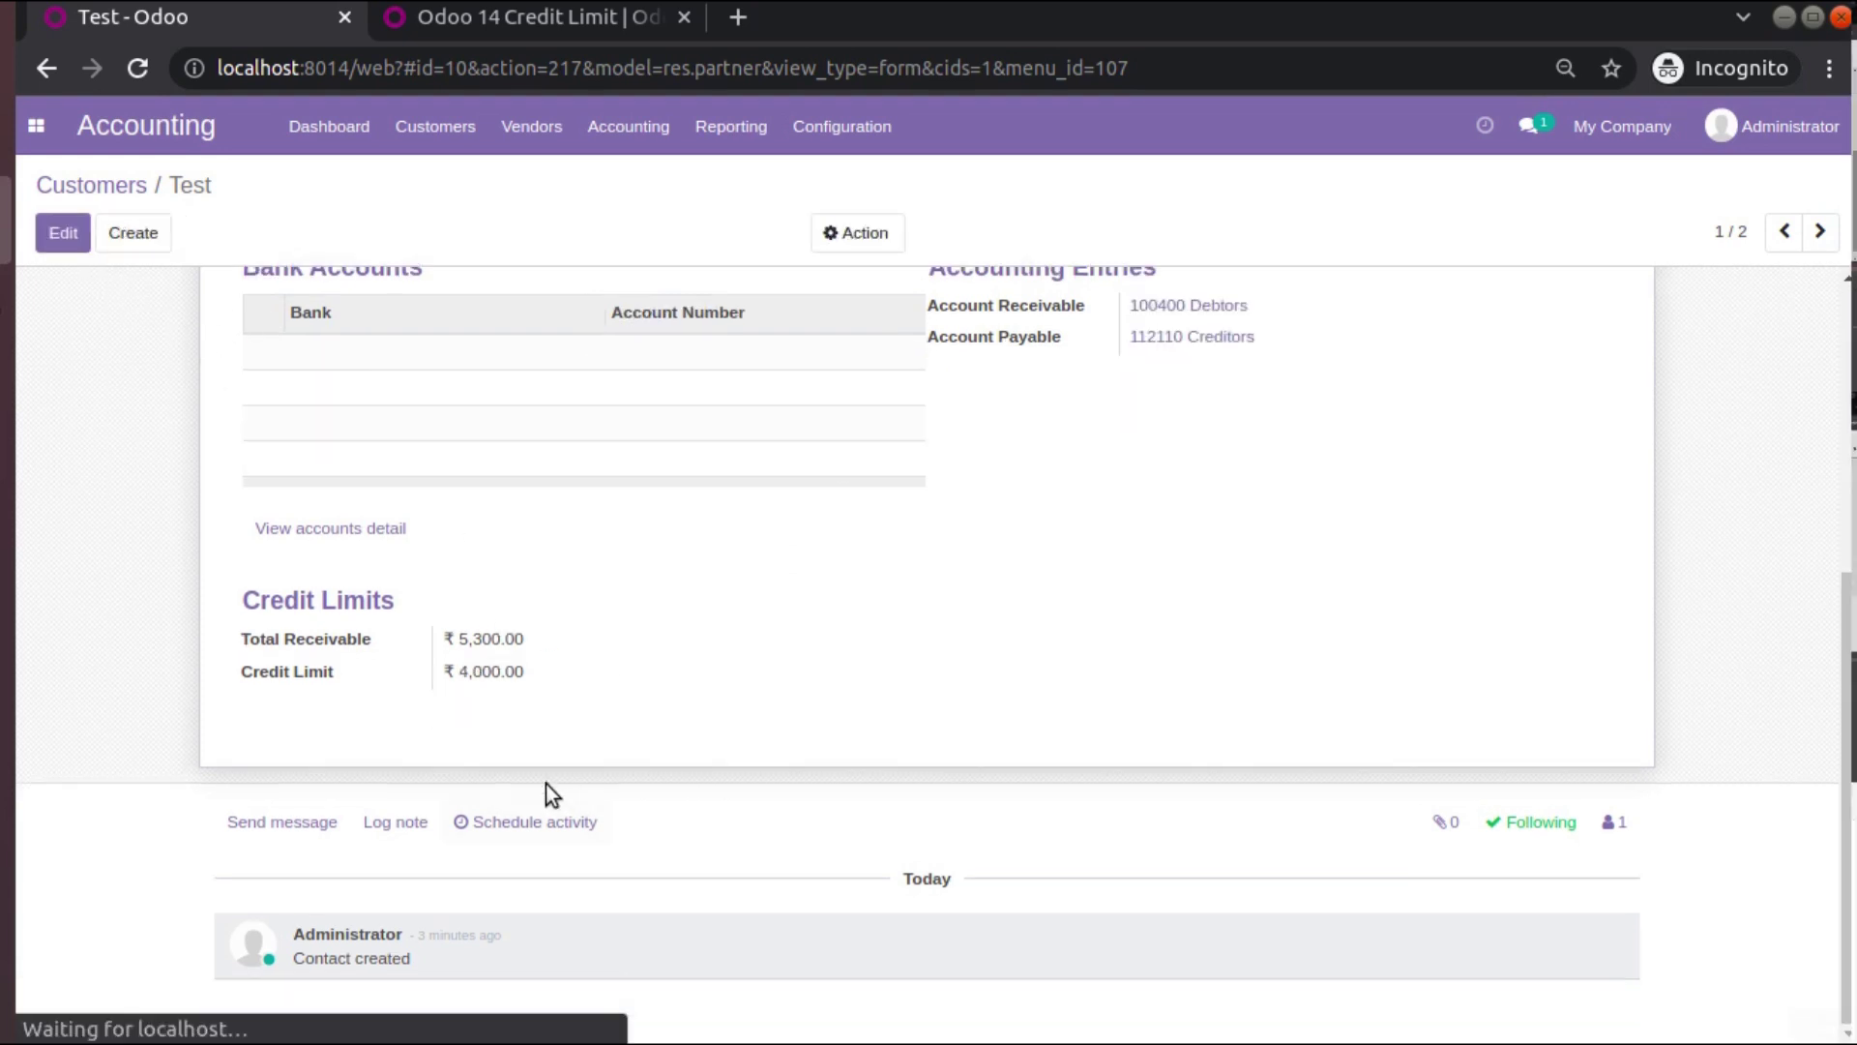
Create a new customer invoice for Test, triggering the ₹4,000.00 credit-limit warning.
left_click(435, 130)
left_click(432, 184)
left_click(70, 230)
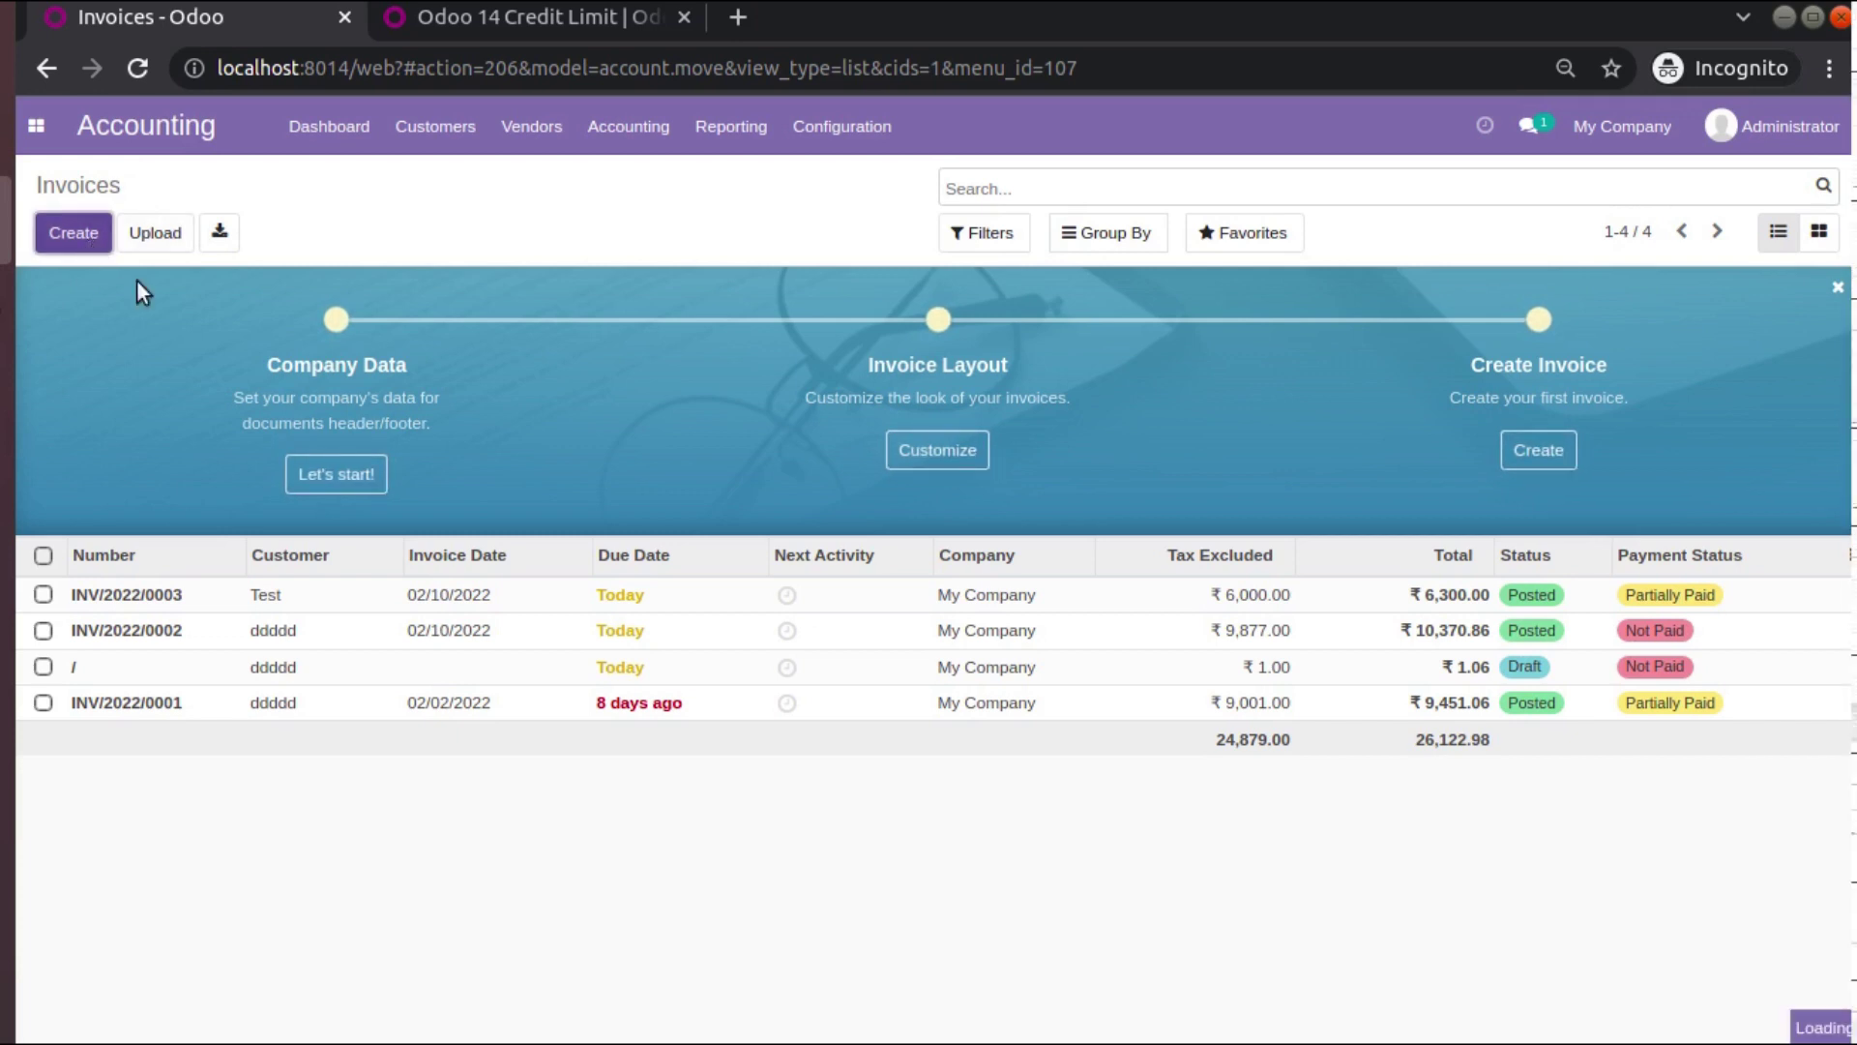
left_click(522, 497)
left_click(546, 554)
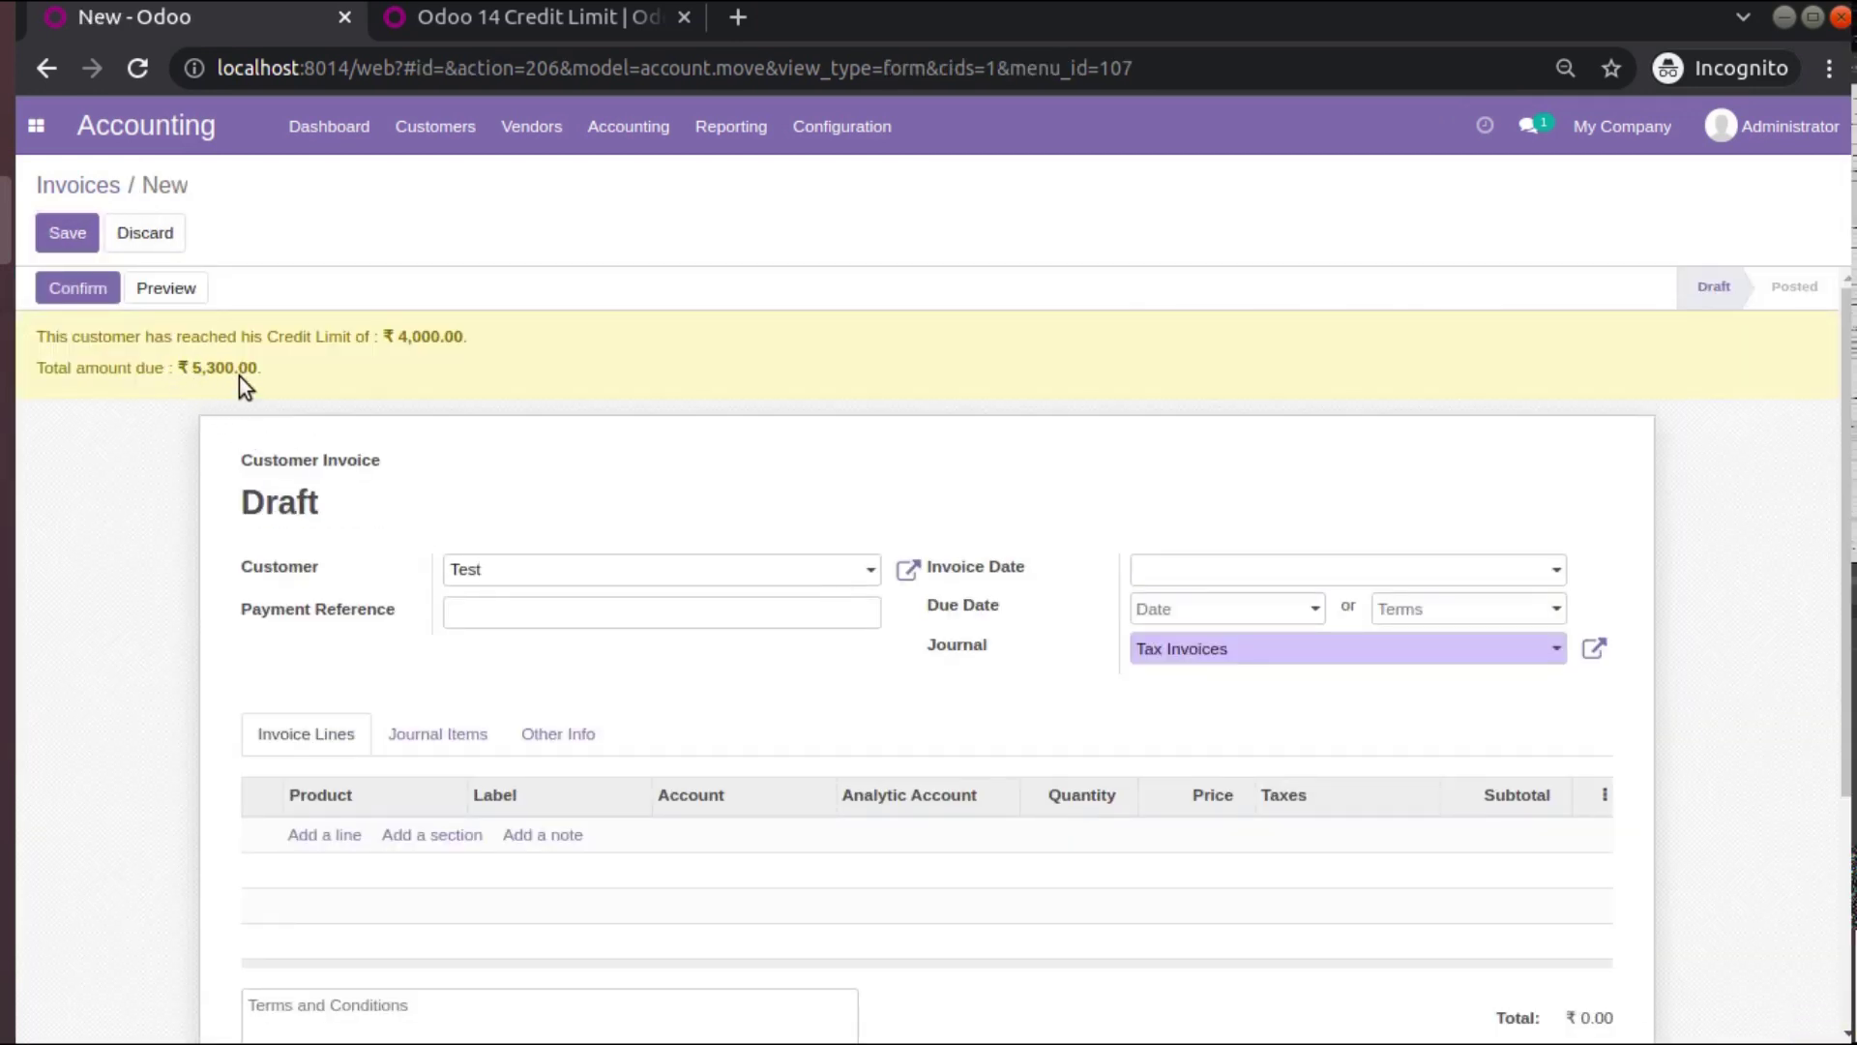
Discard the unsaved draft invoice and open the Test customer record.
left_click(453, 130)
left_click(445, 310)
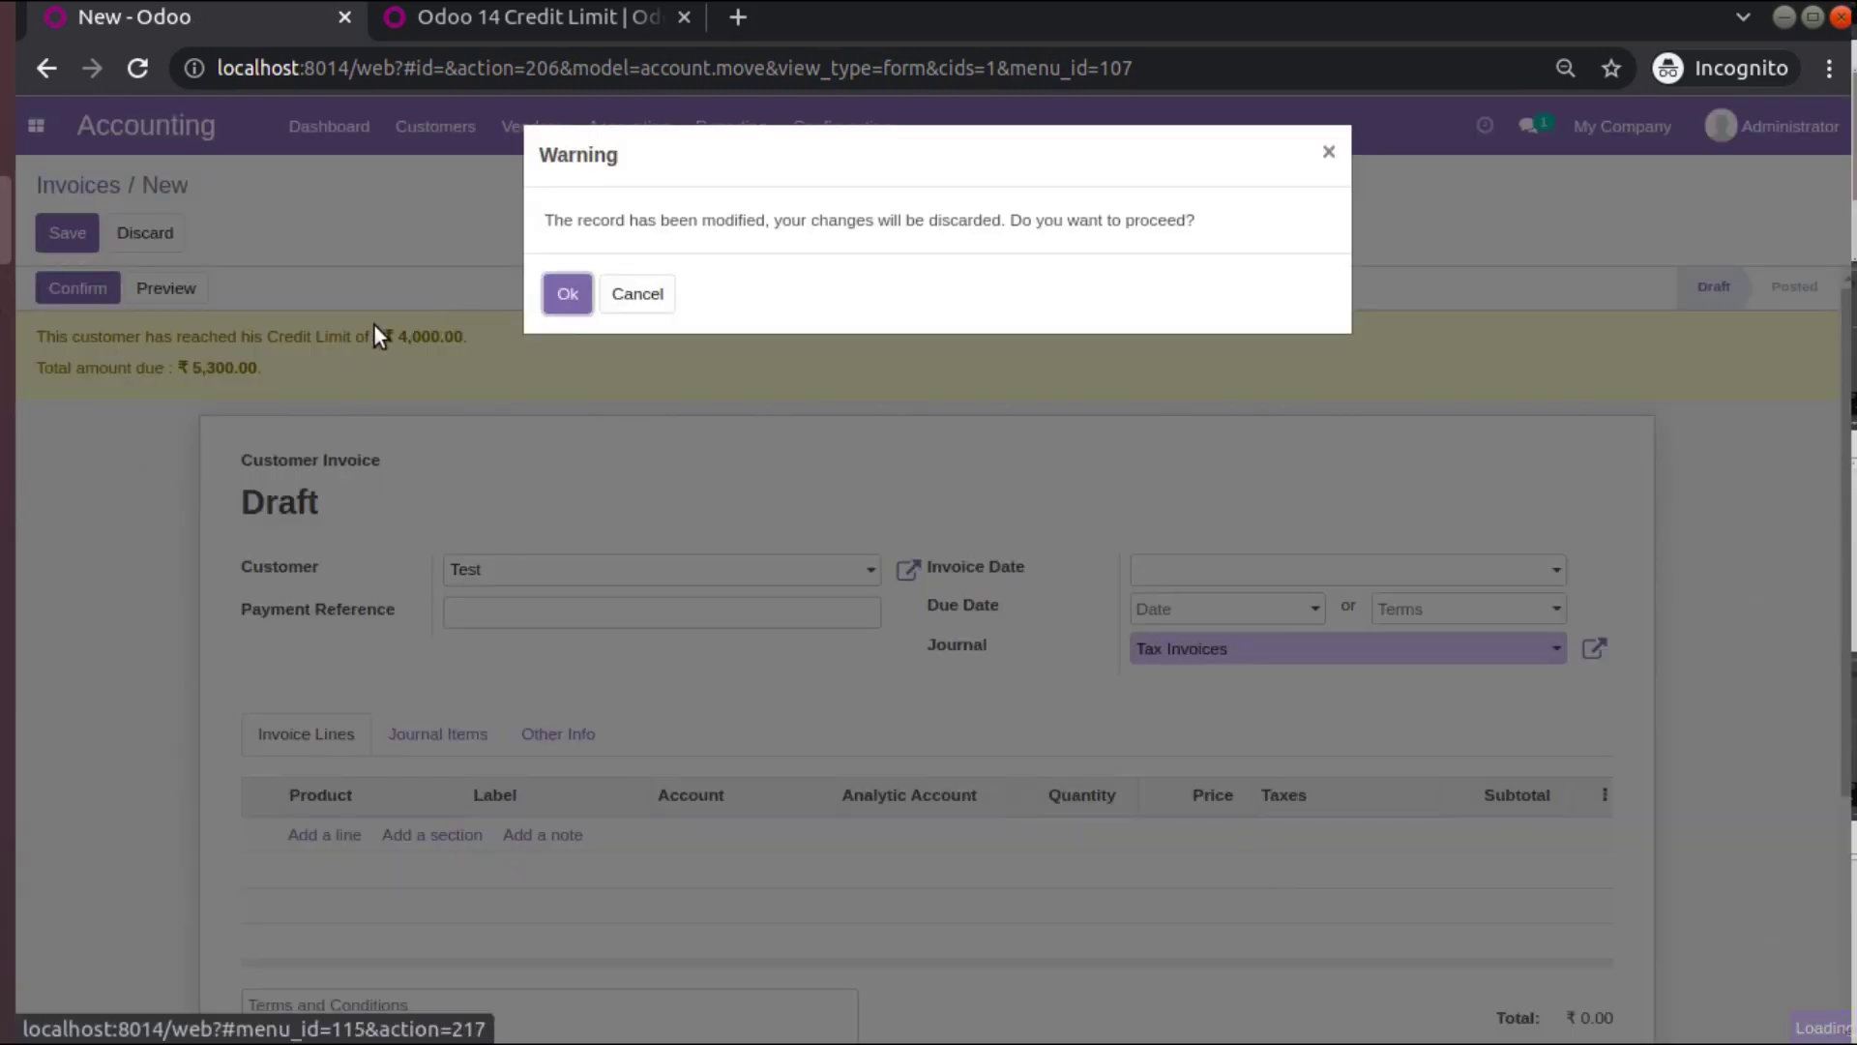
left_click(550, 308)
left_click(274, 338)
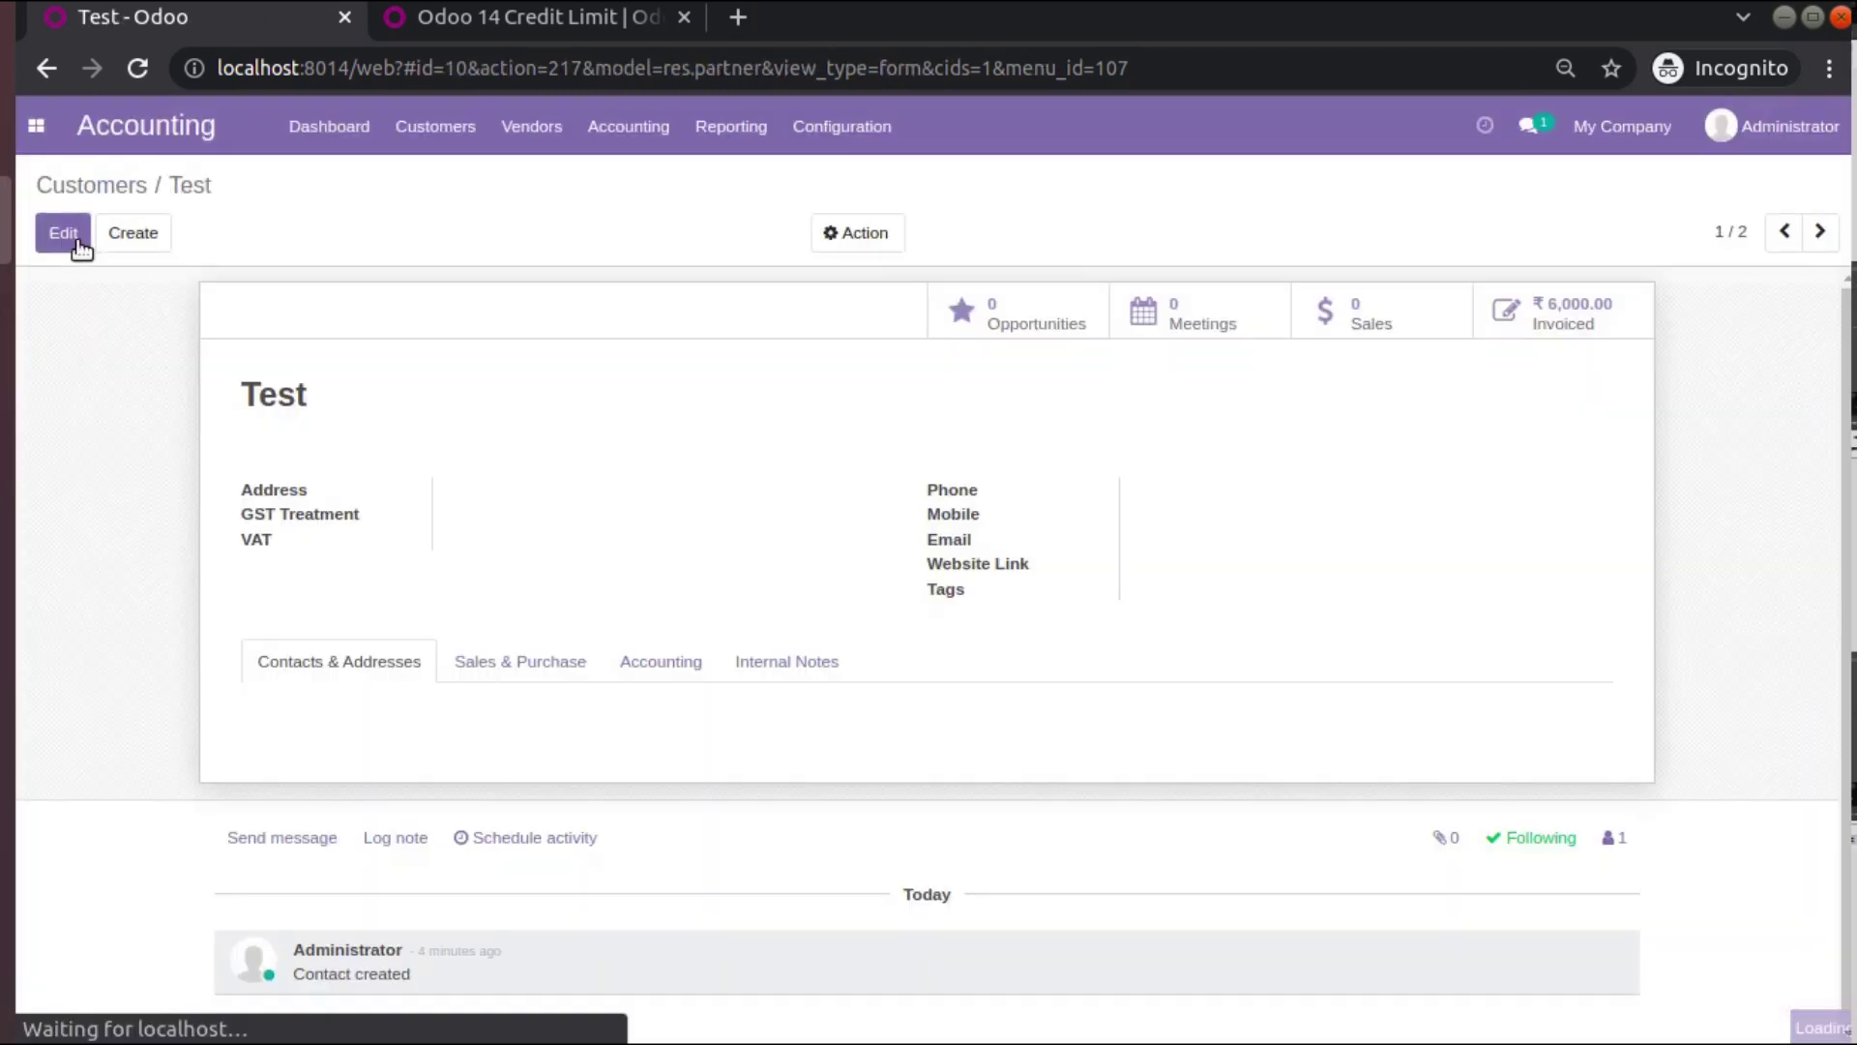
Replace Test's ₹4,000.00 Credit Limit with 0 in the Accounting tab and save.
key("alt+a")
left_click(567, 793)
scroll(499, 729, "down", 3)
left_click(661, 502)
scroll(572, 600, "down", 2)
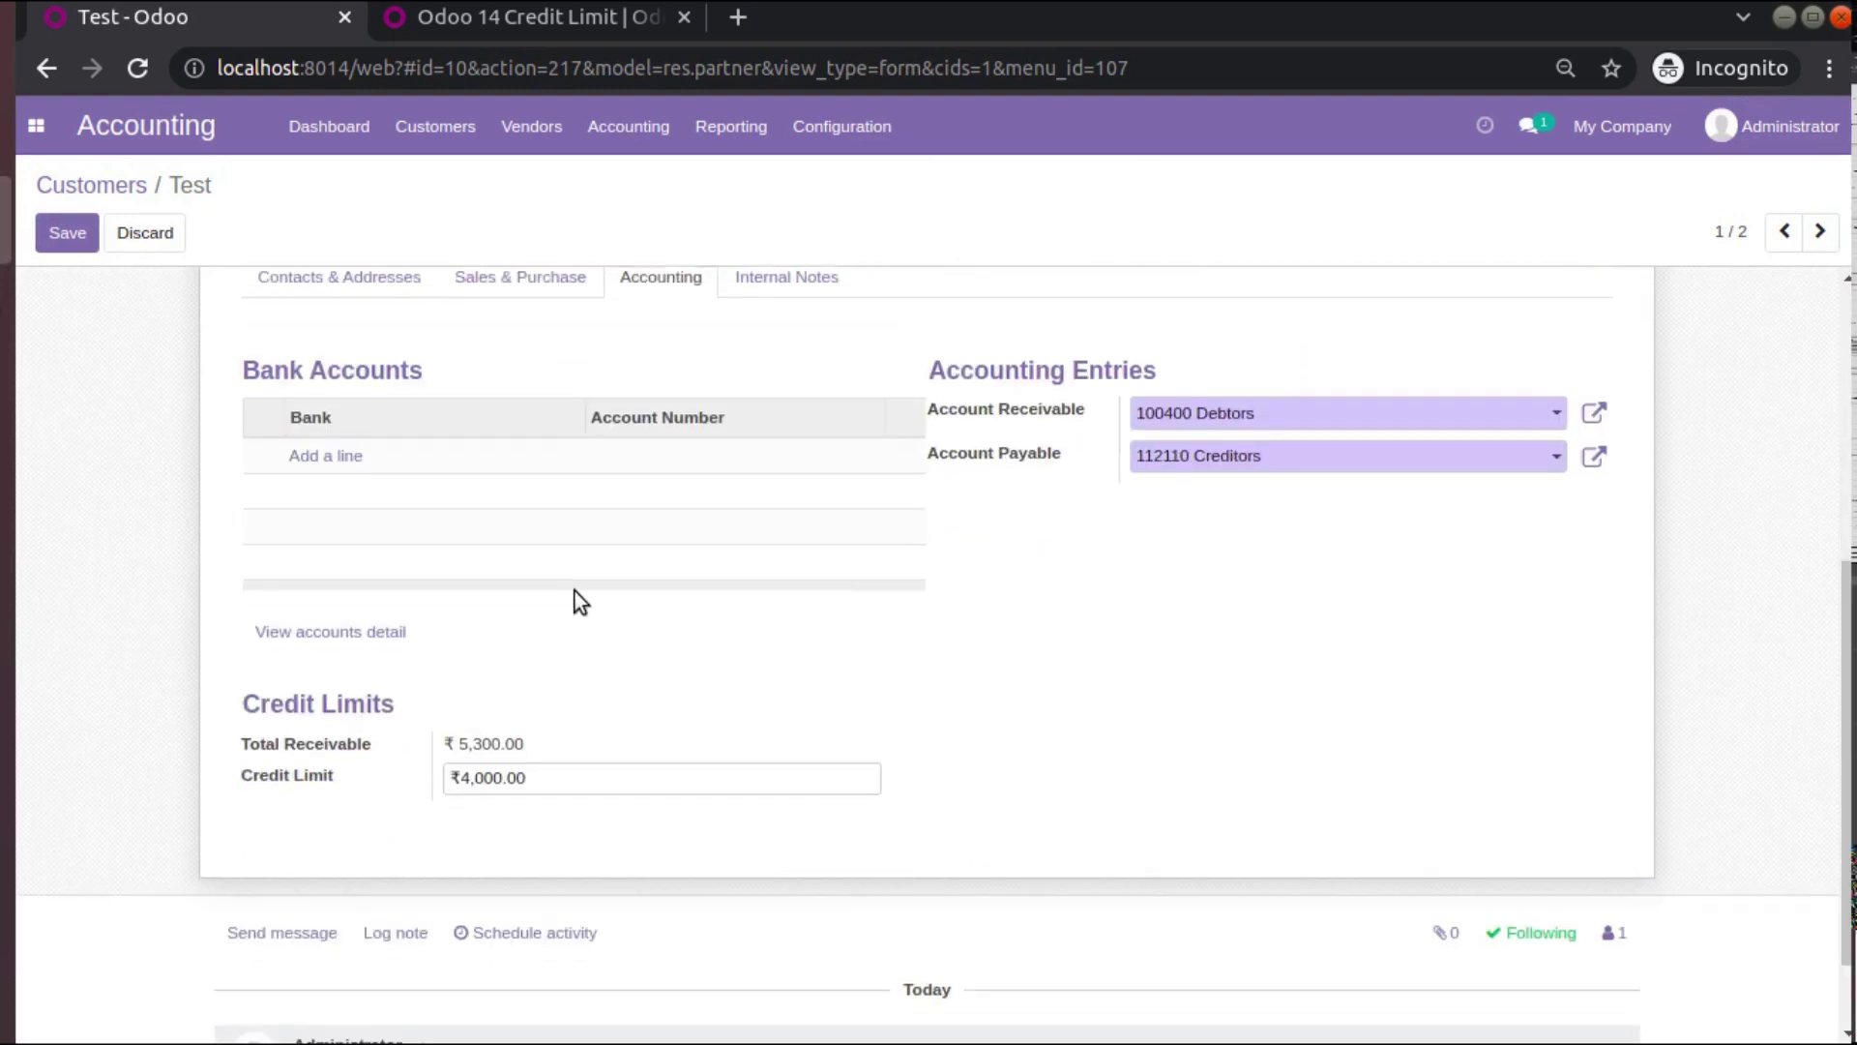
scroll(406, 857, "up", 1)
left_click(489, 861)
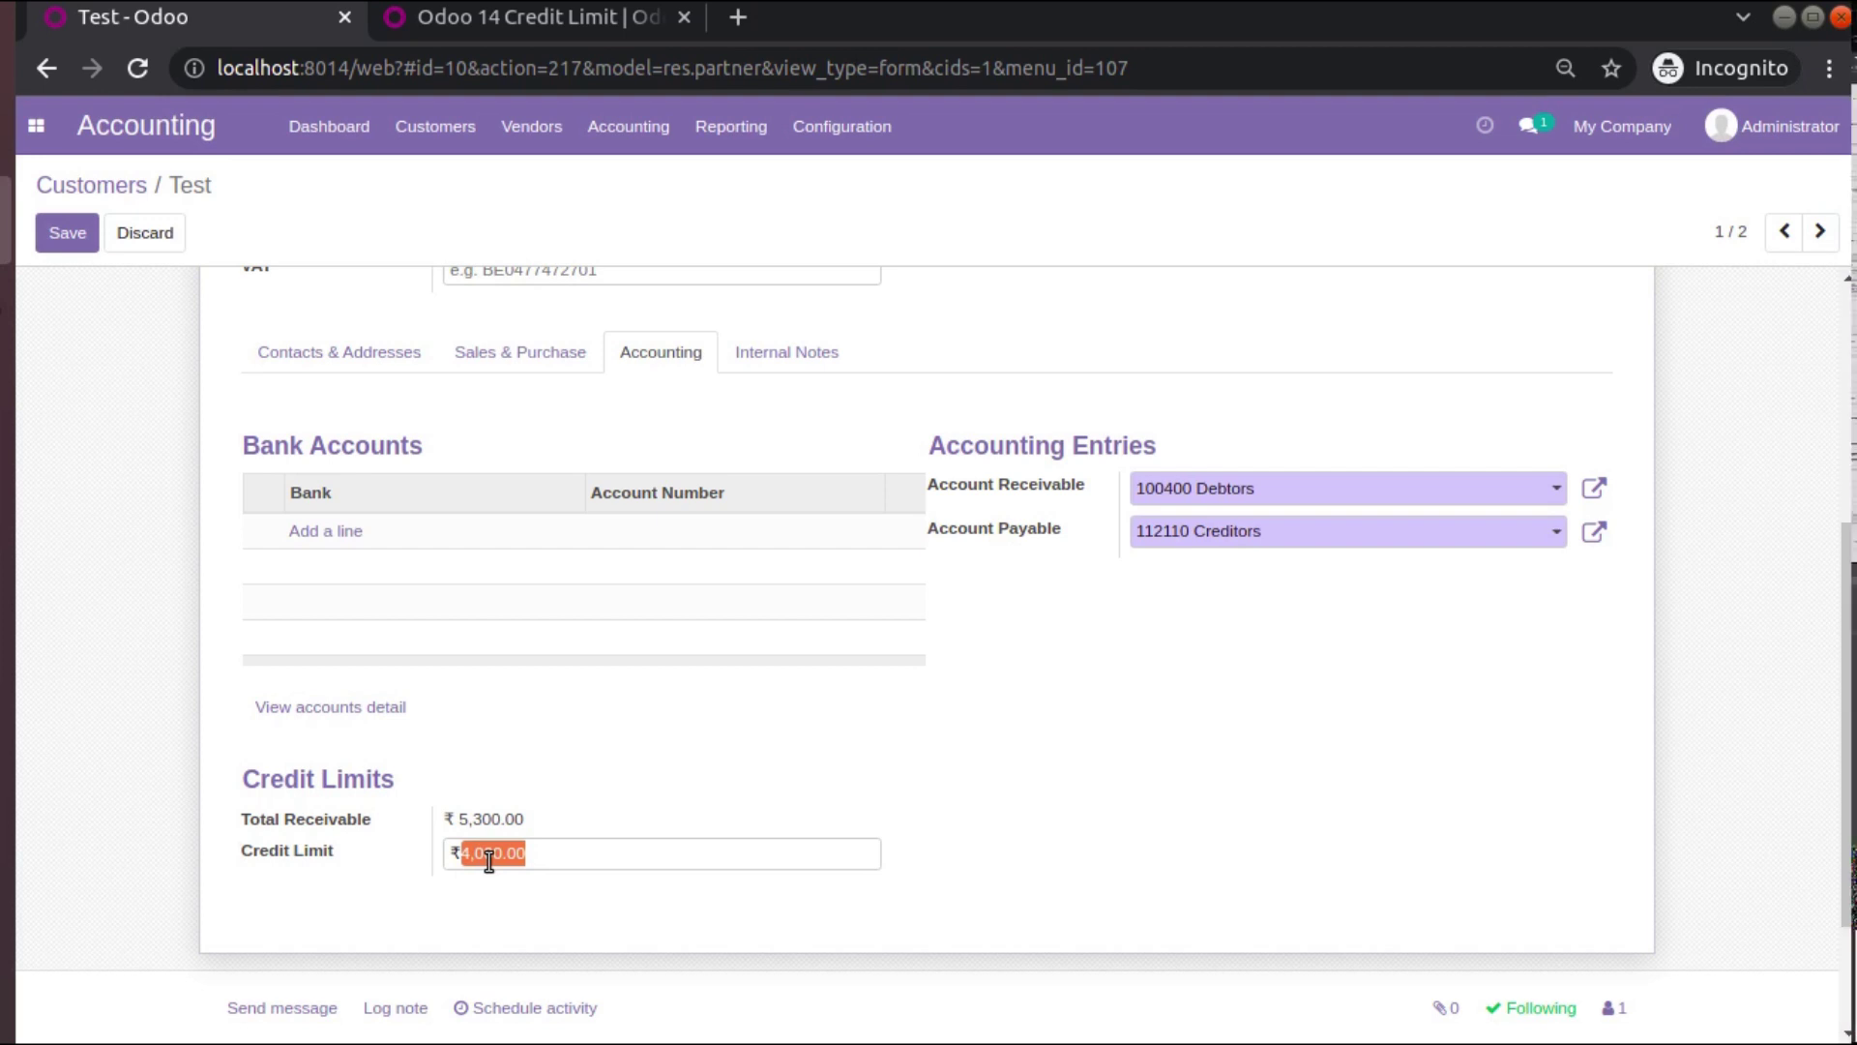
type("0")
mouse_move(323, 858)
left_click(56, 249)
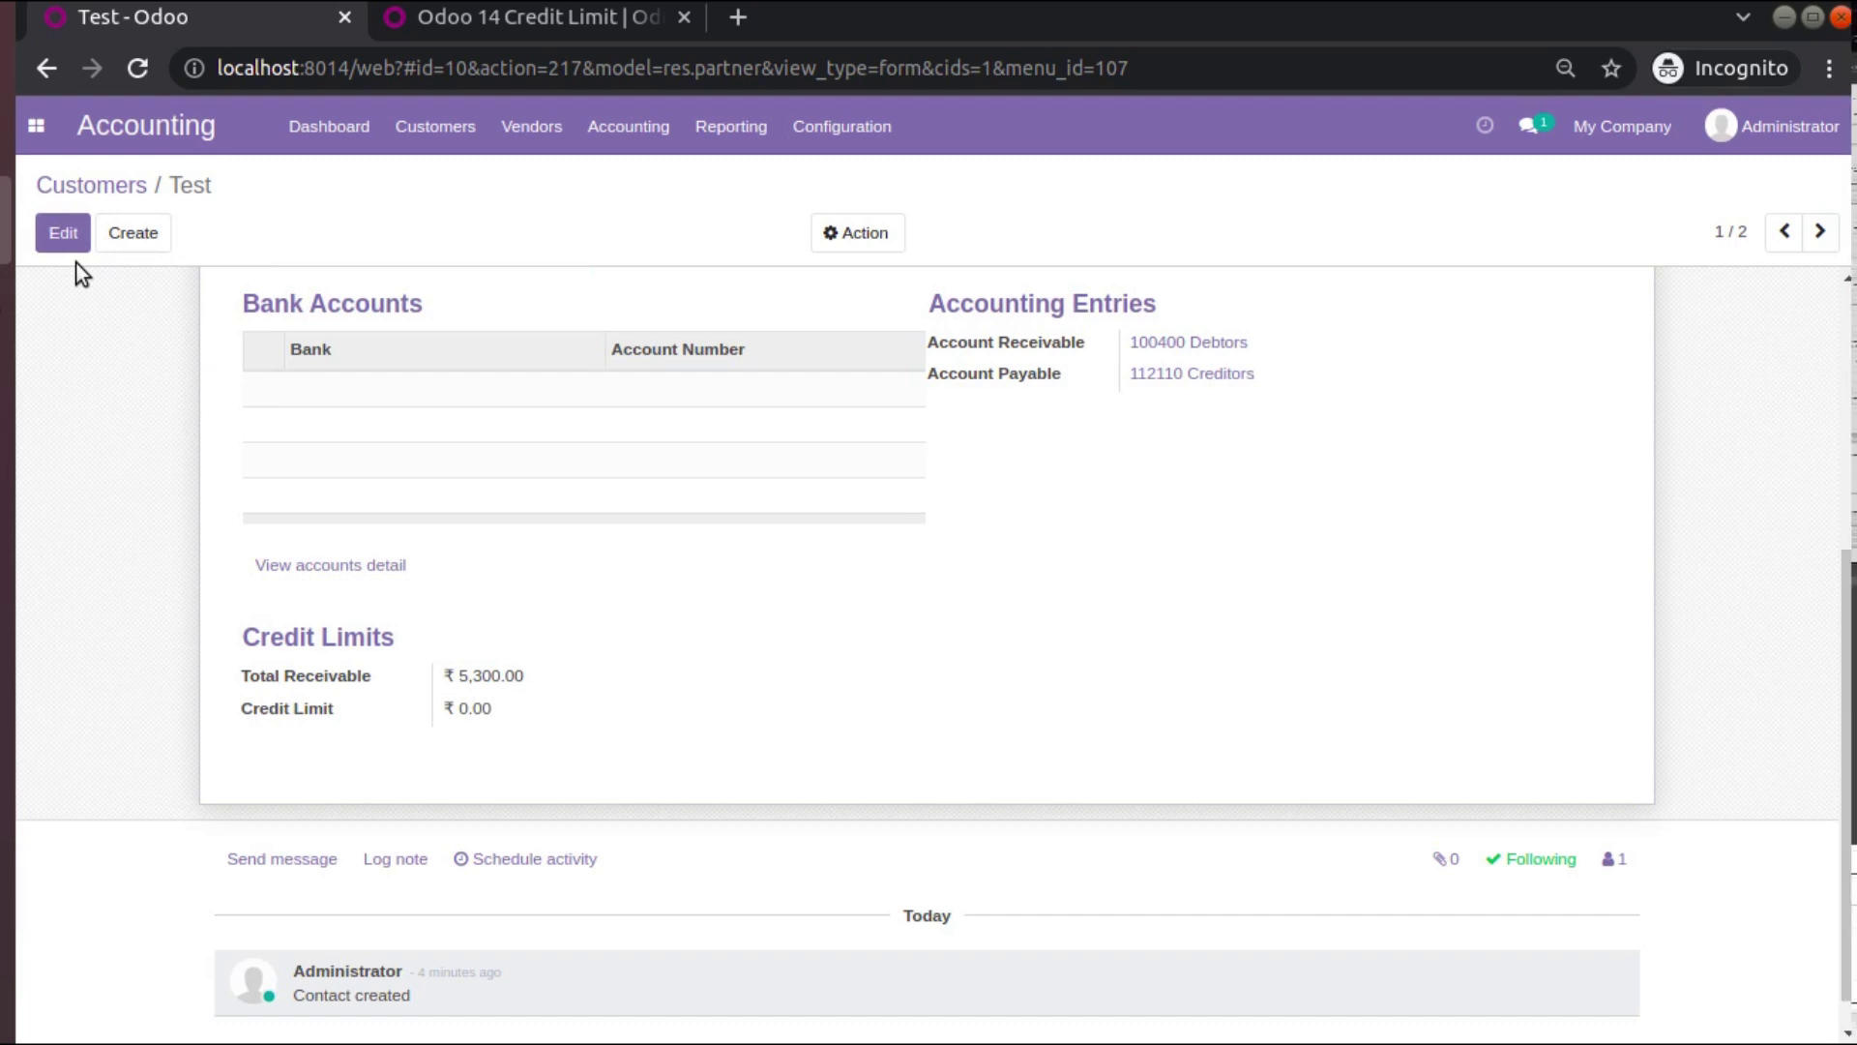
left_click(83, 248)
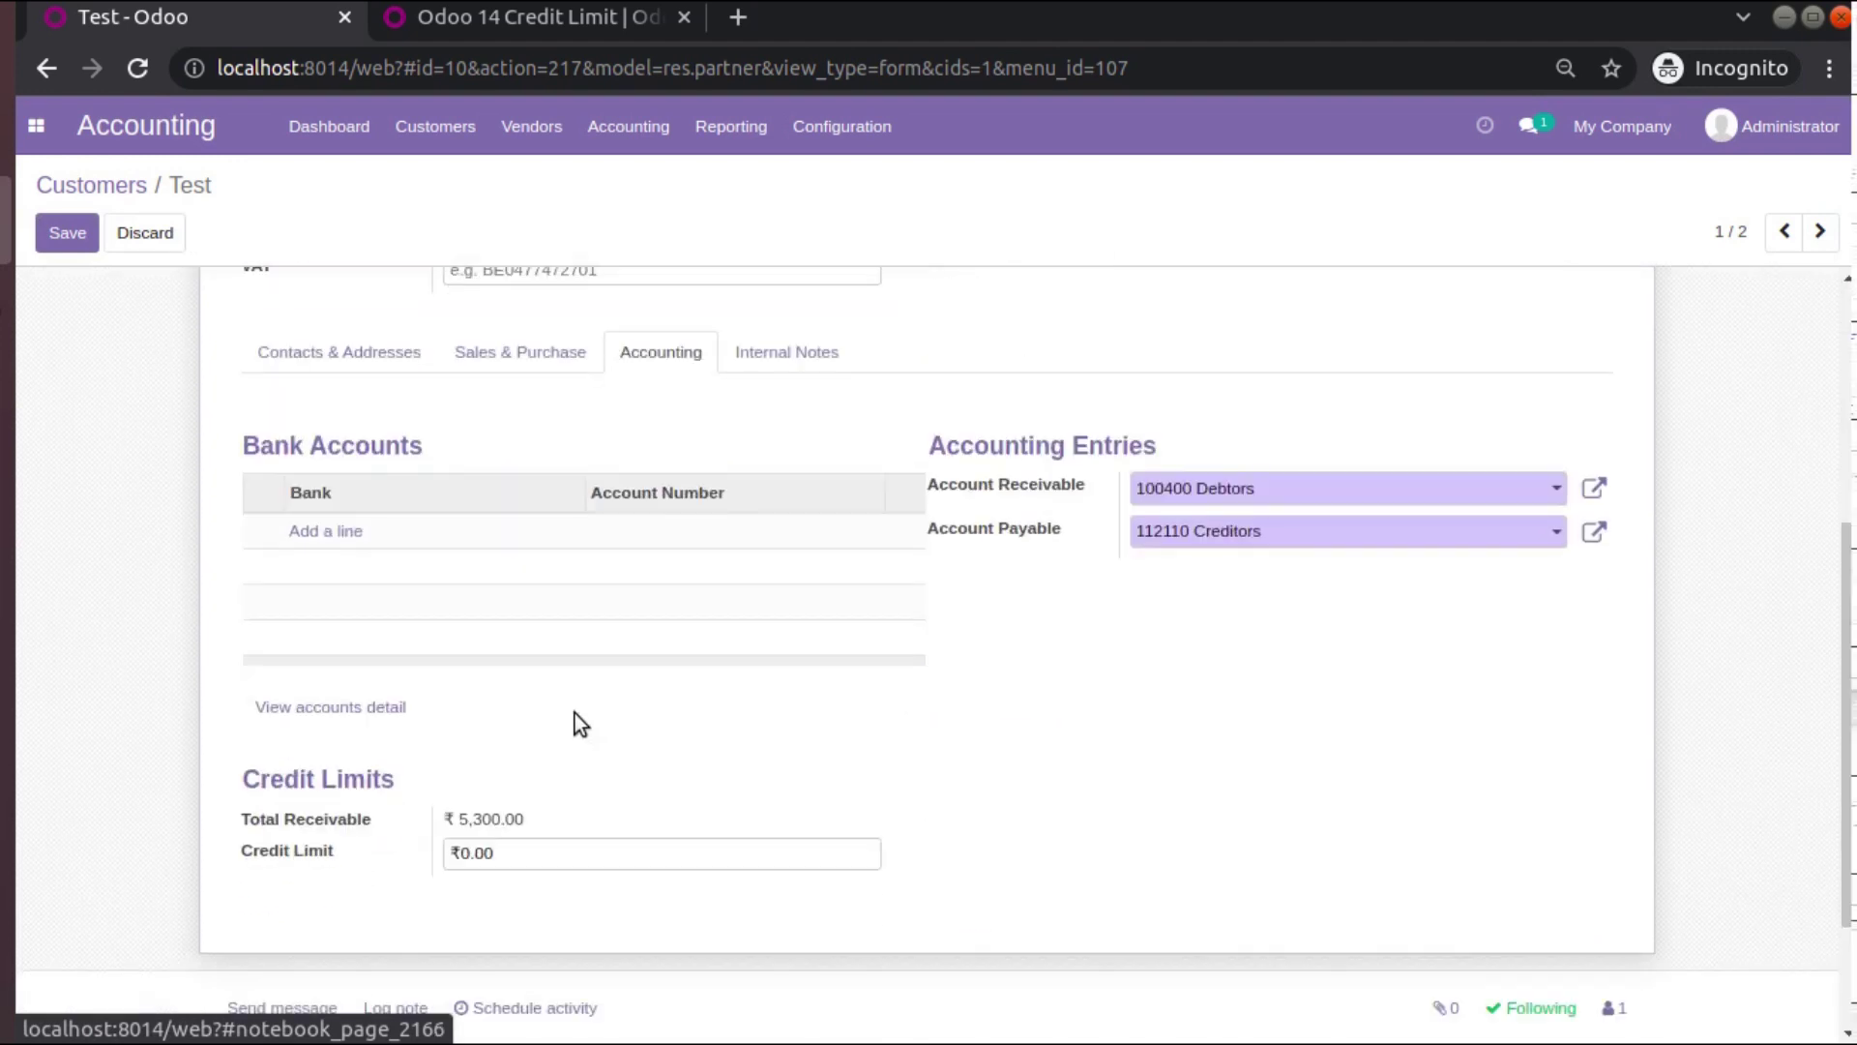
Enter -1 as Test's Credit Limit and save, so it shows the ₹5,000.00 default.
scroll(575, 712, "down", 2)
double_click(535, 665)
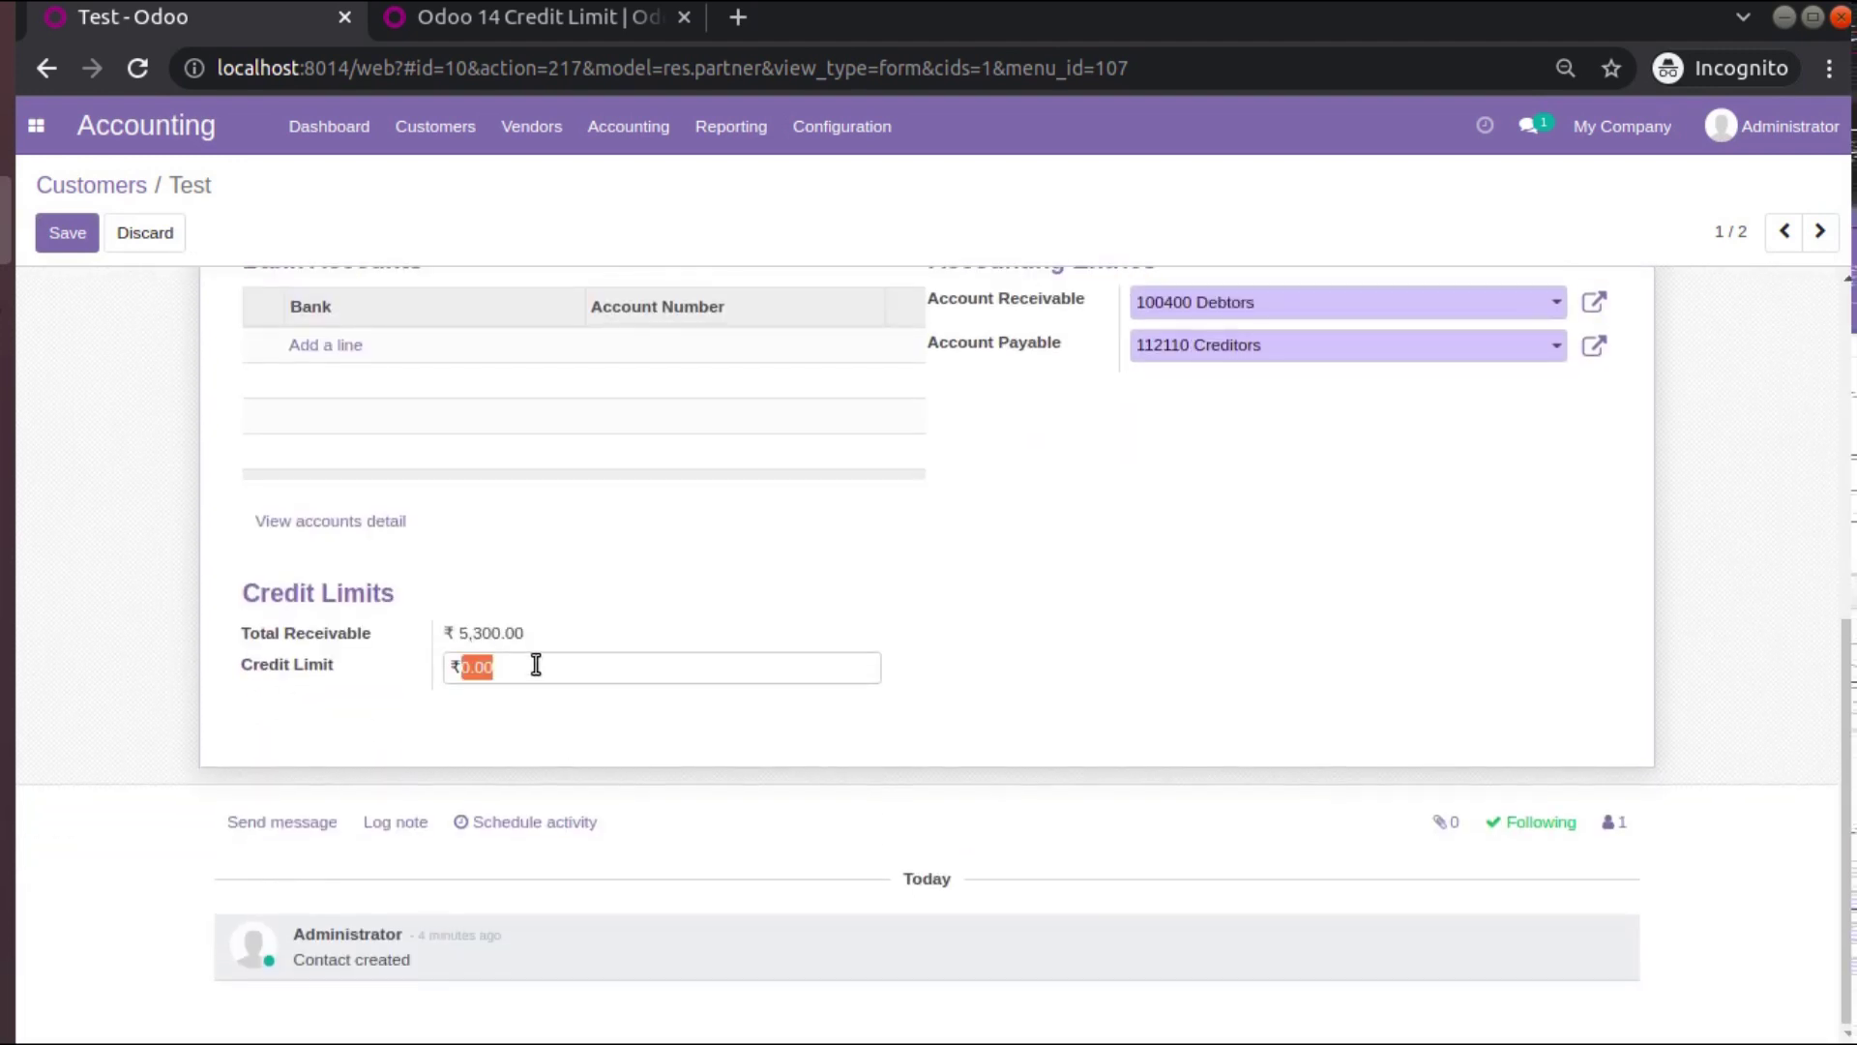
type("-1")
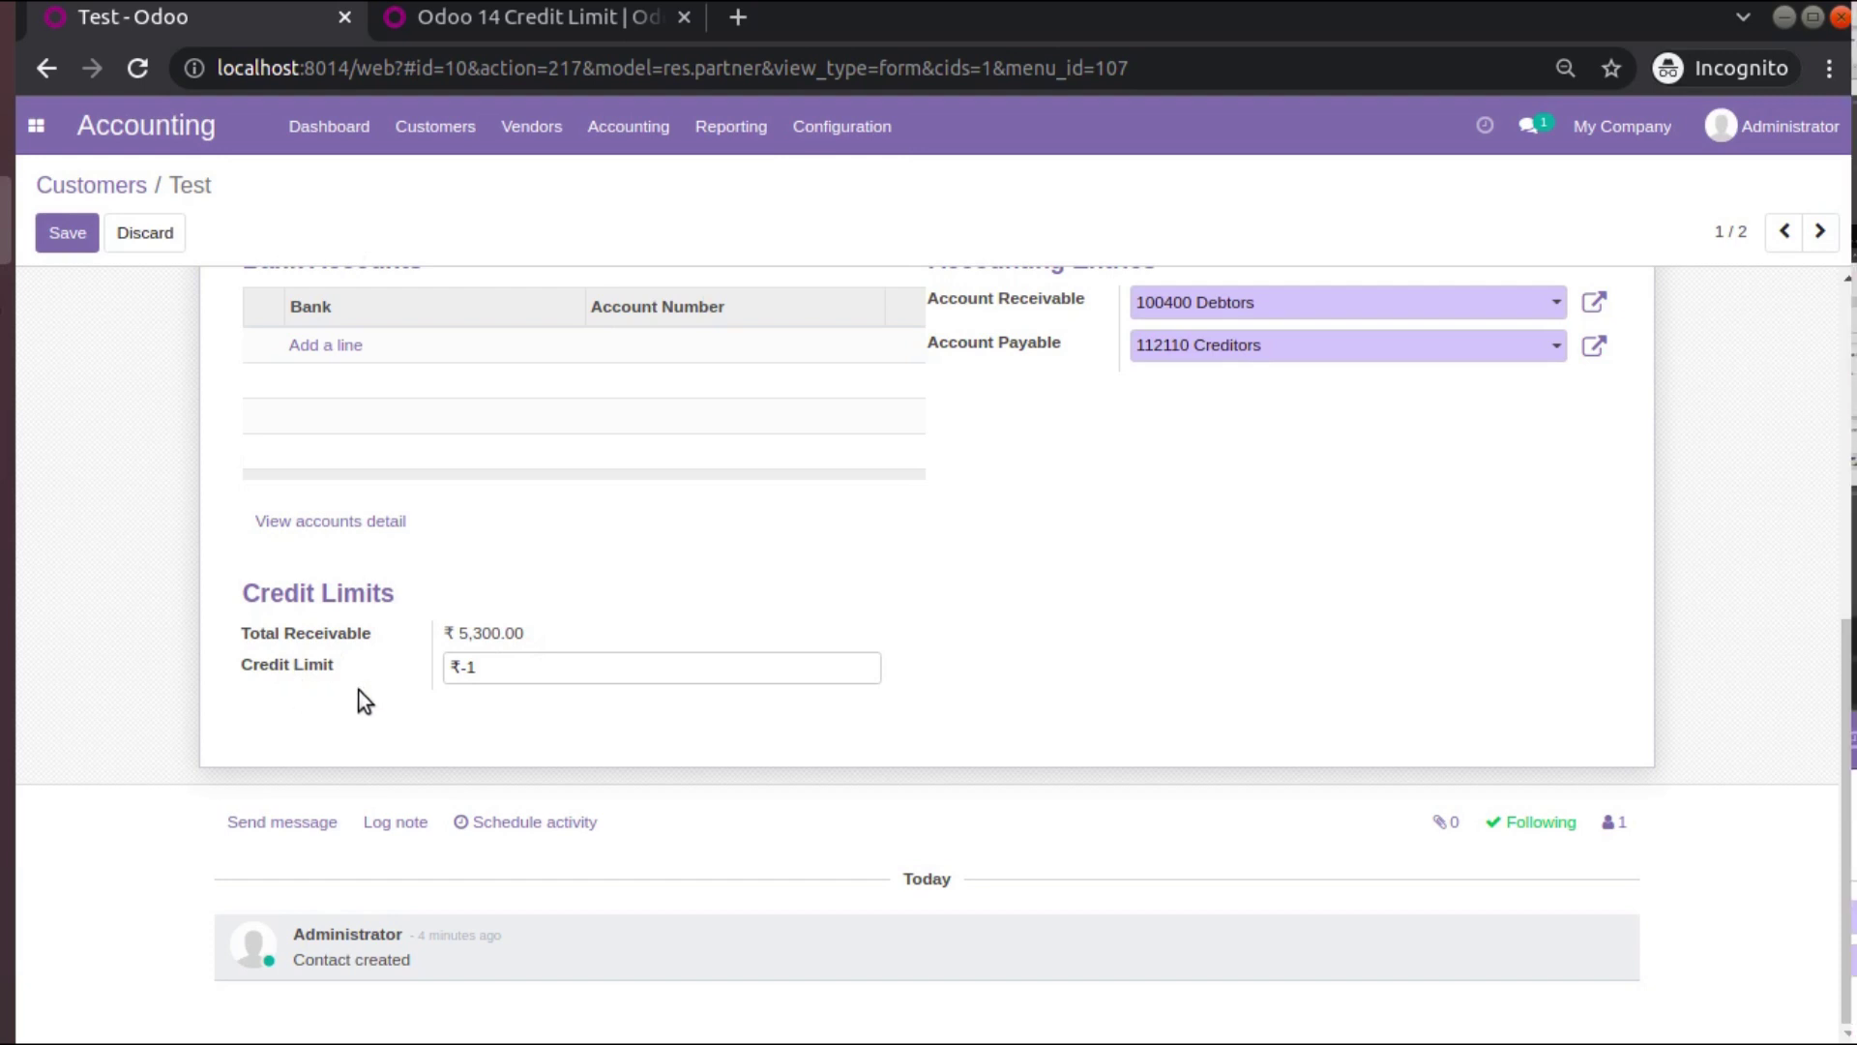
left_click(50, 244)
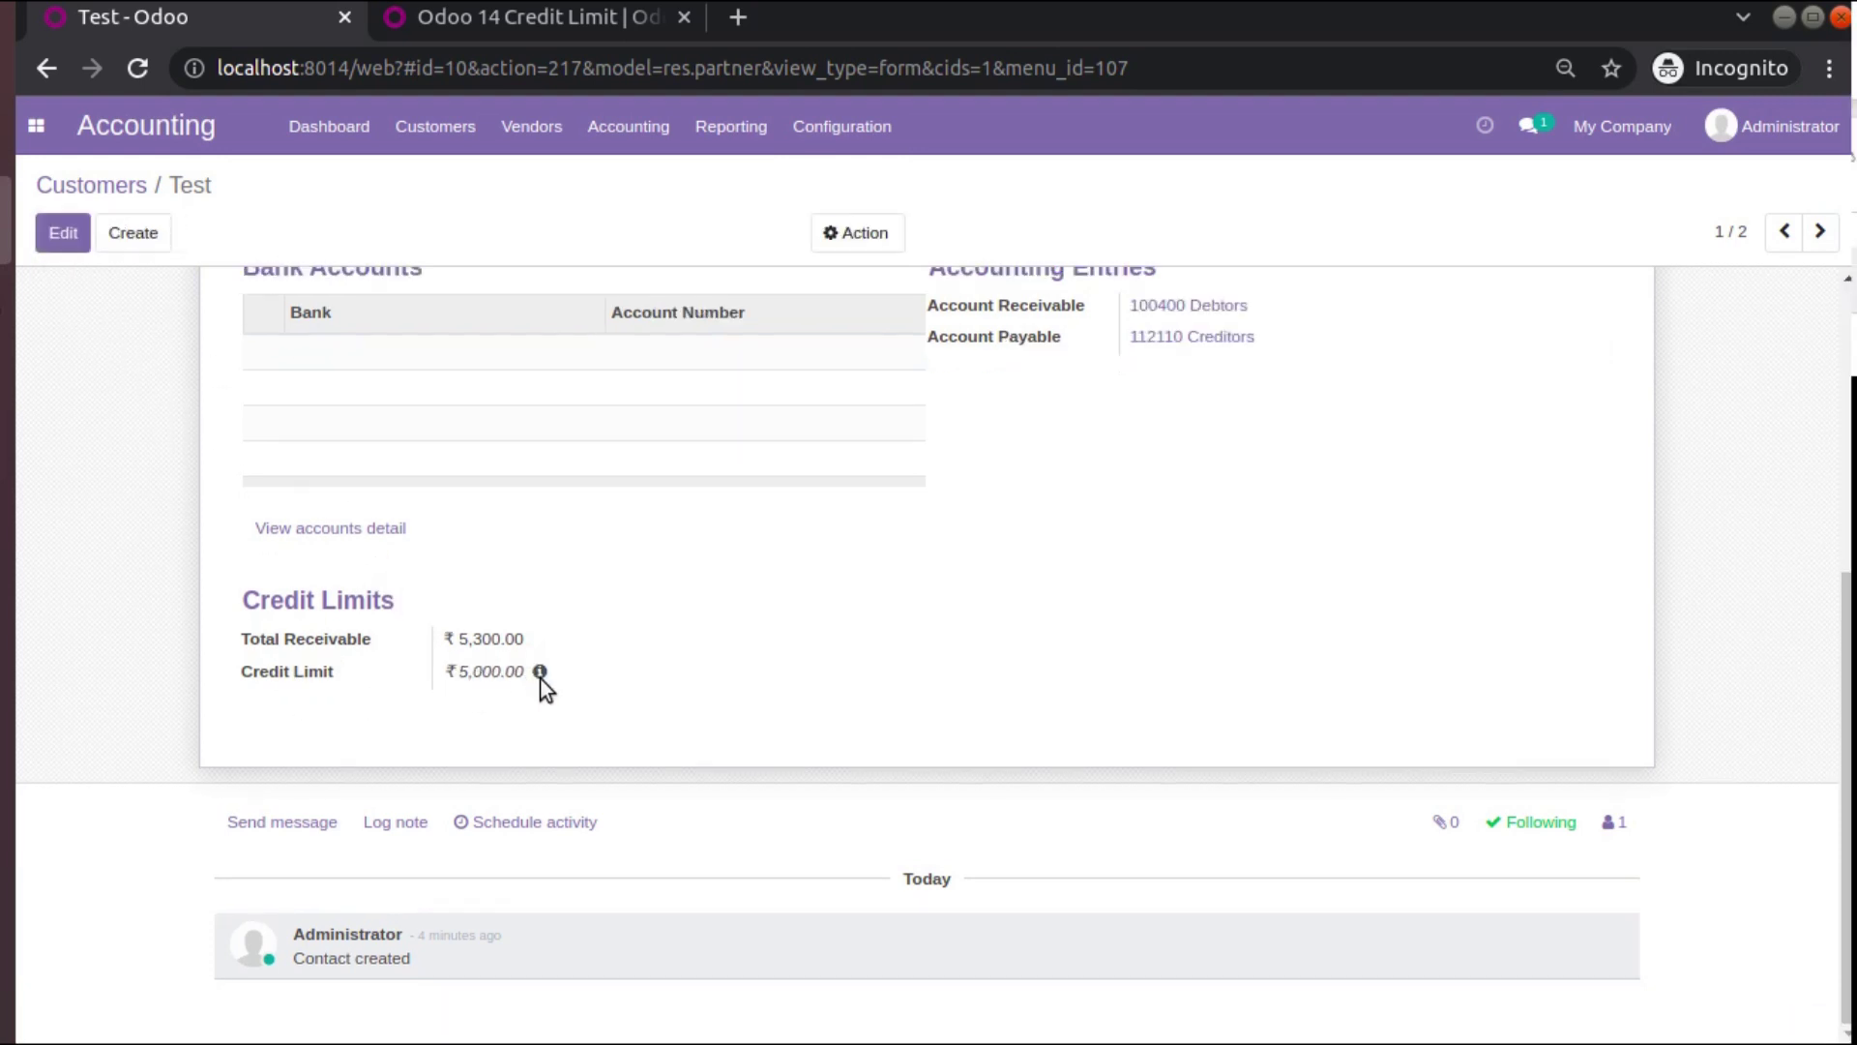
In Sales, start a new quotation for Test to get the ₹5,000.00 credit-limit warning.
left_click(36, 139)
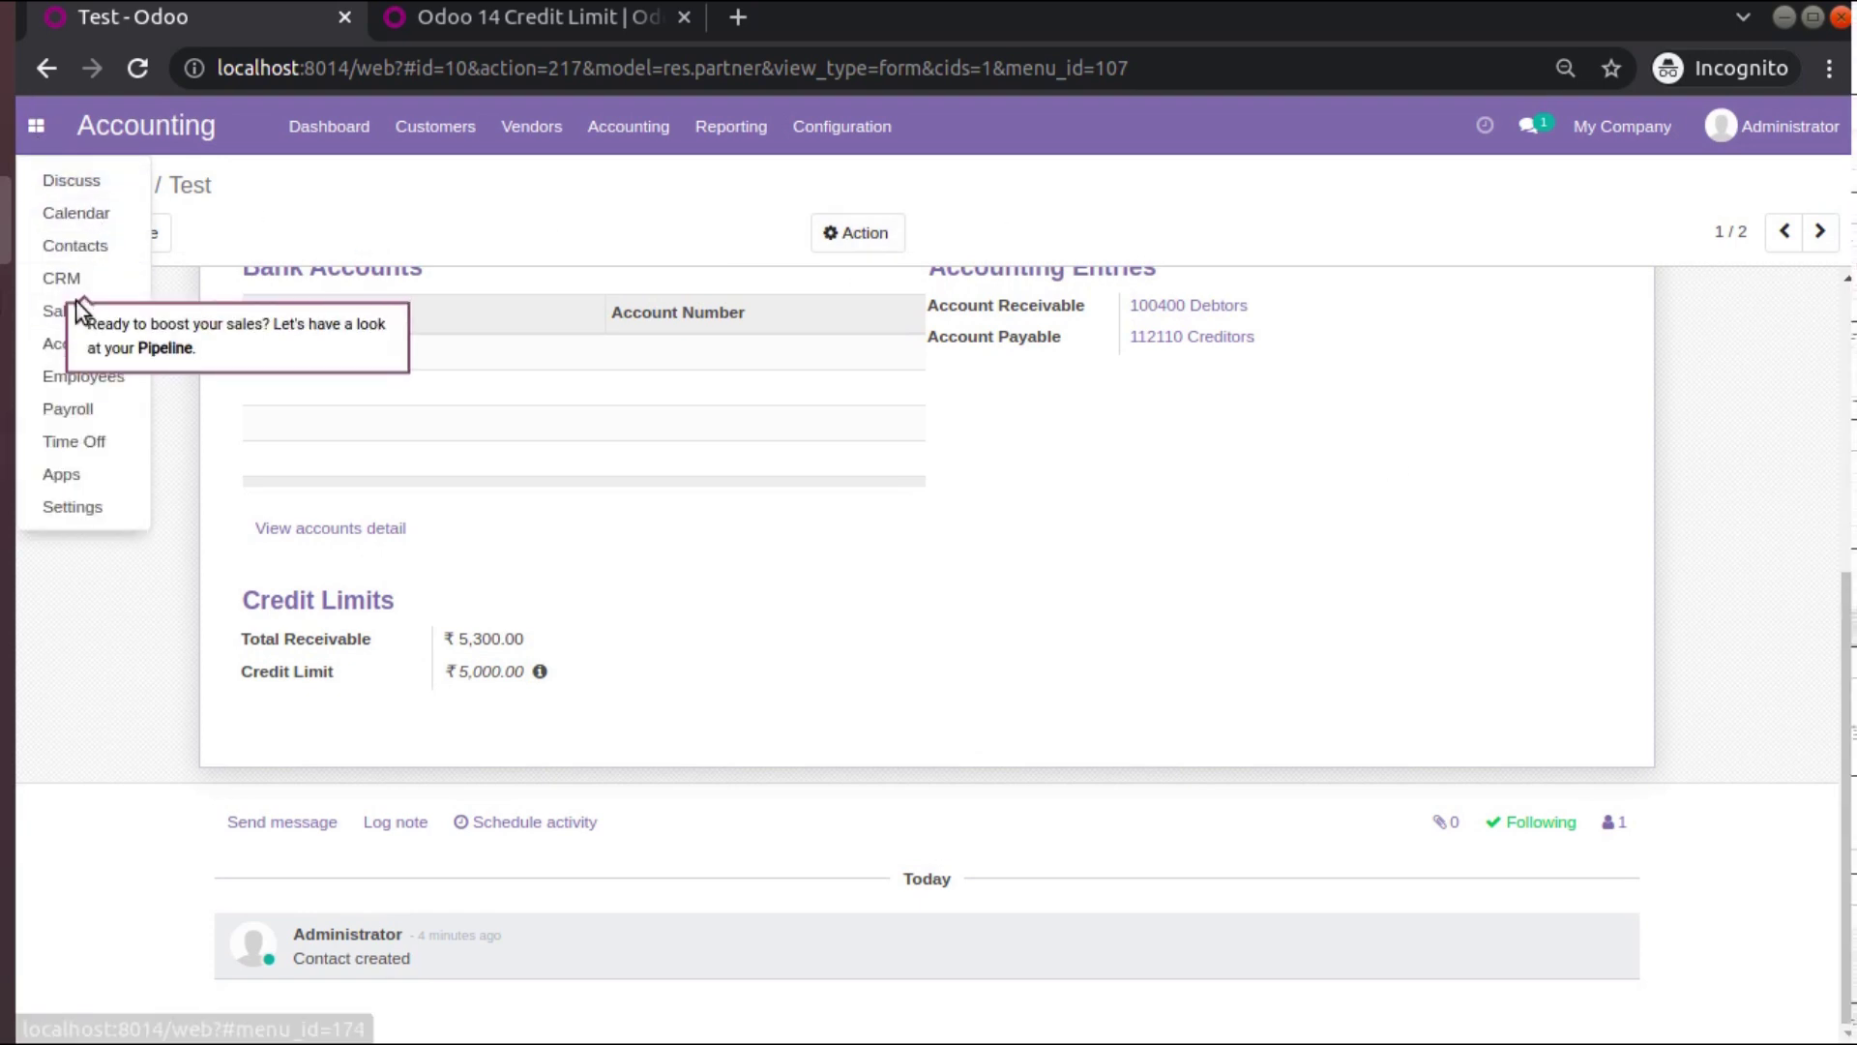
left_click(179, 796)
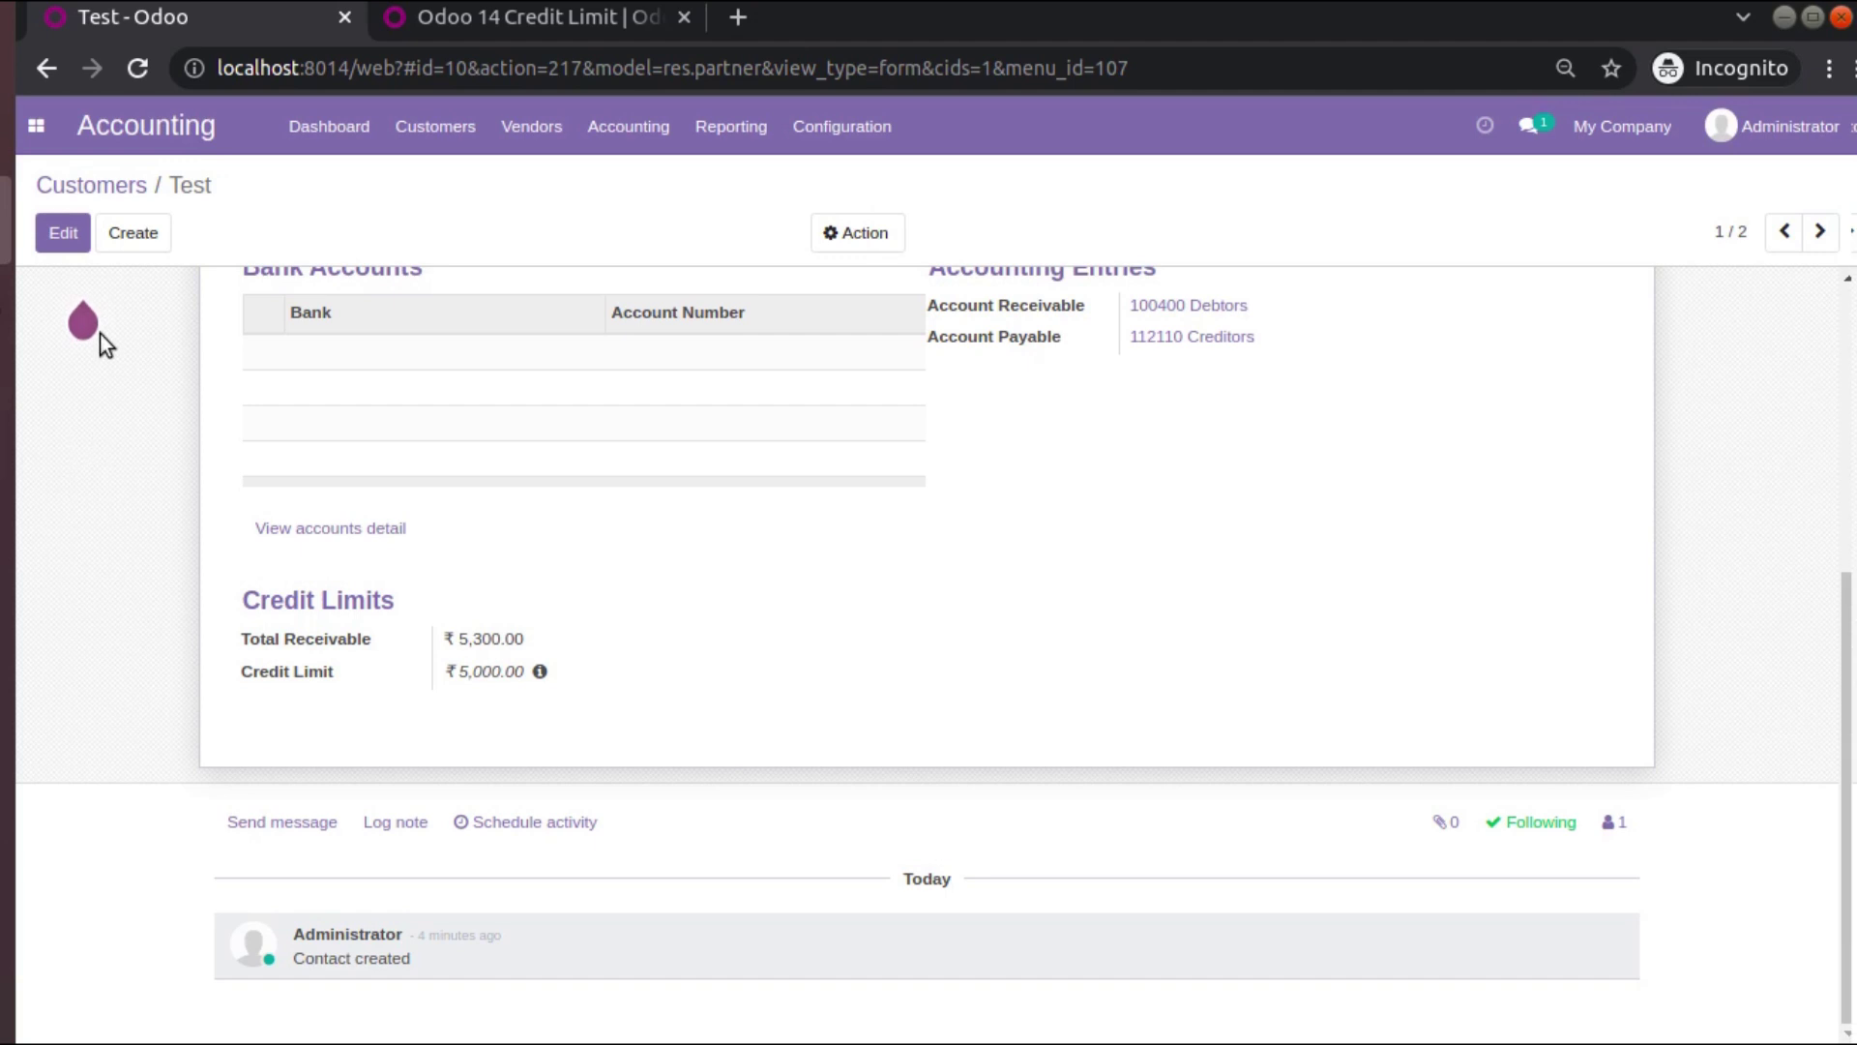
left_click(36, 126)
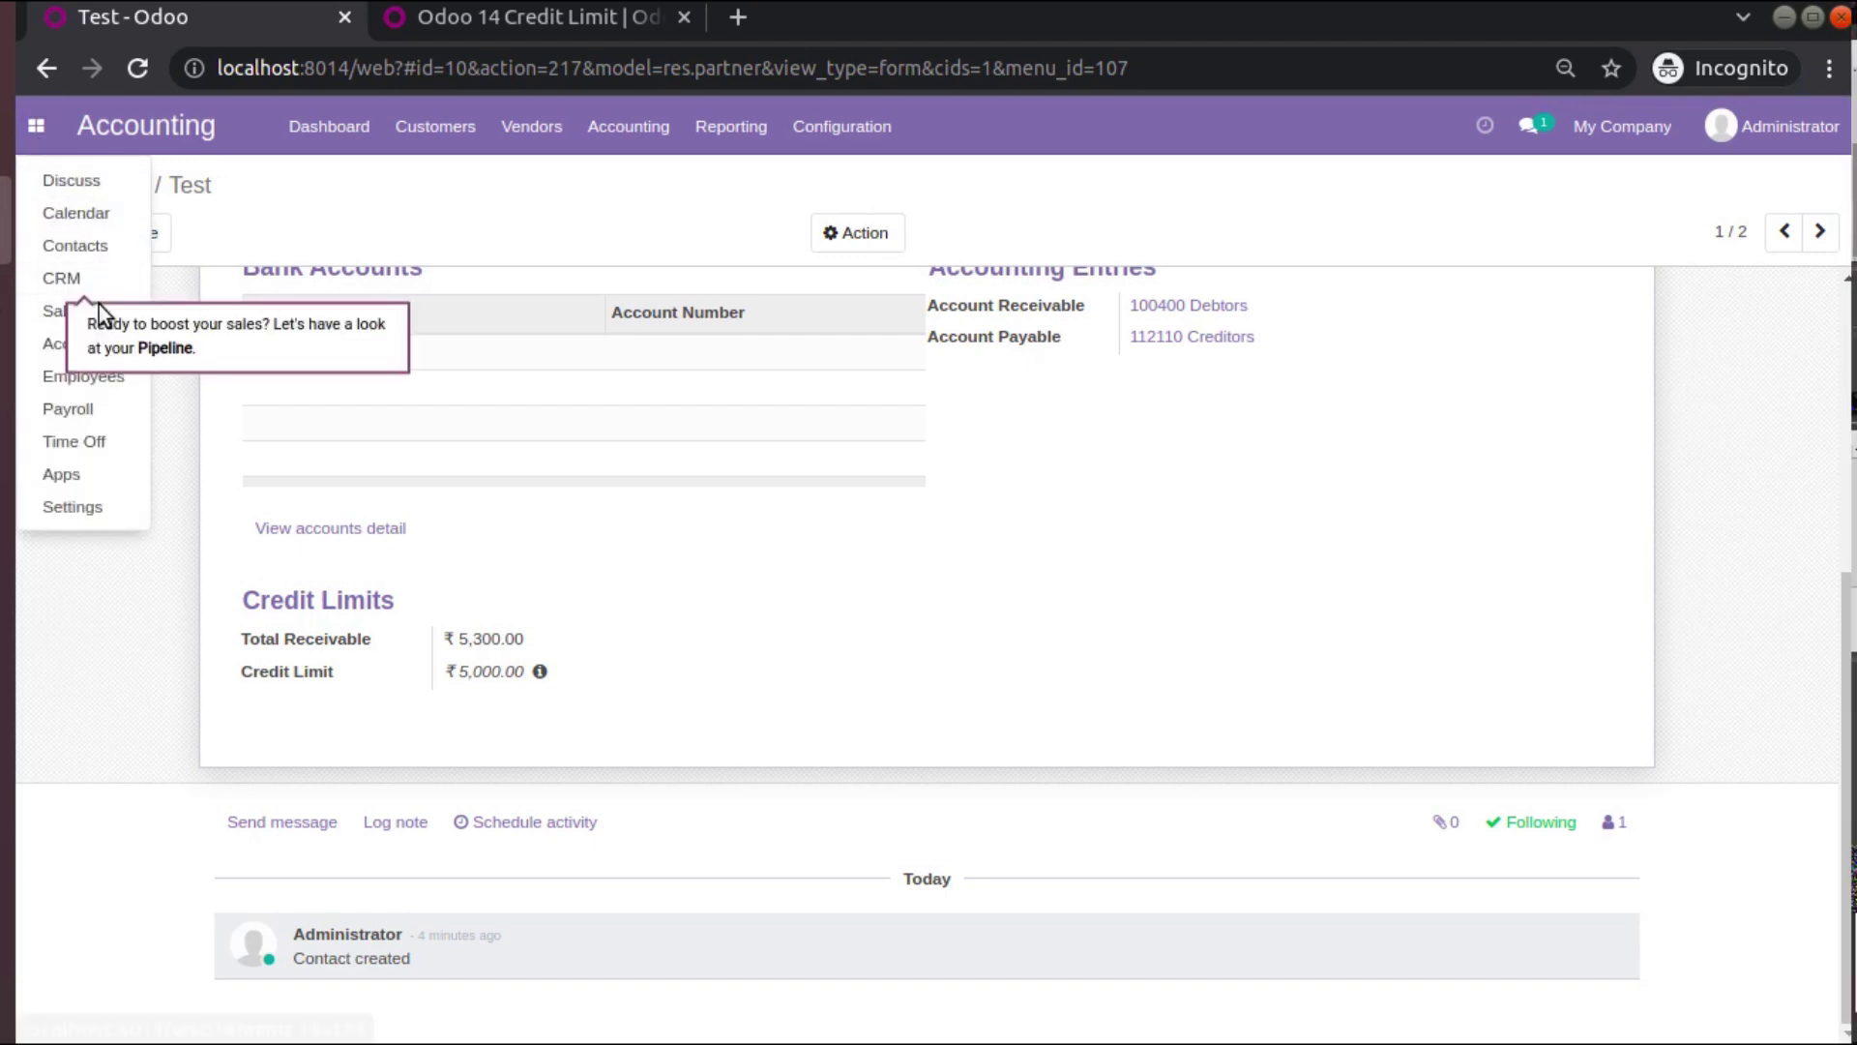
left_click(137, 68)
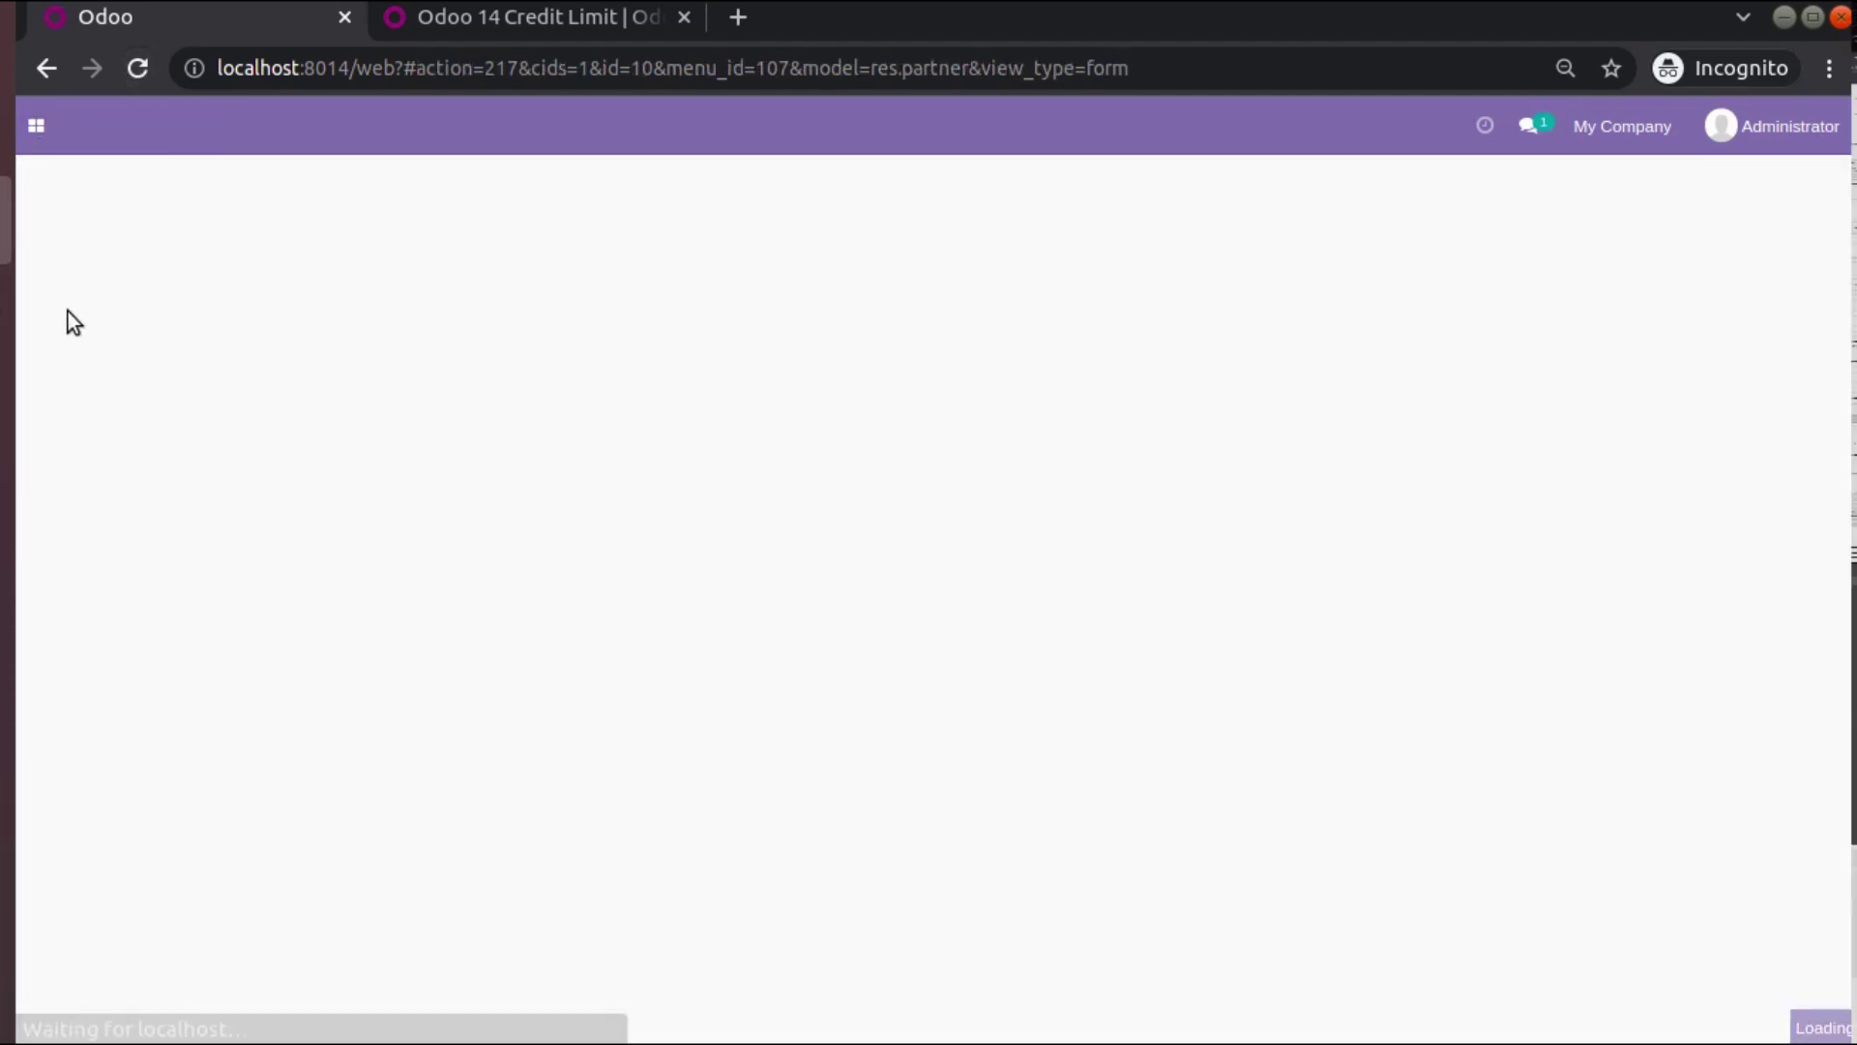
left_click(36, 127)
left_click(85, 315)
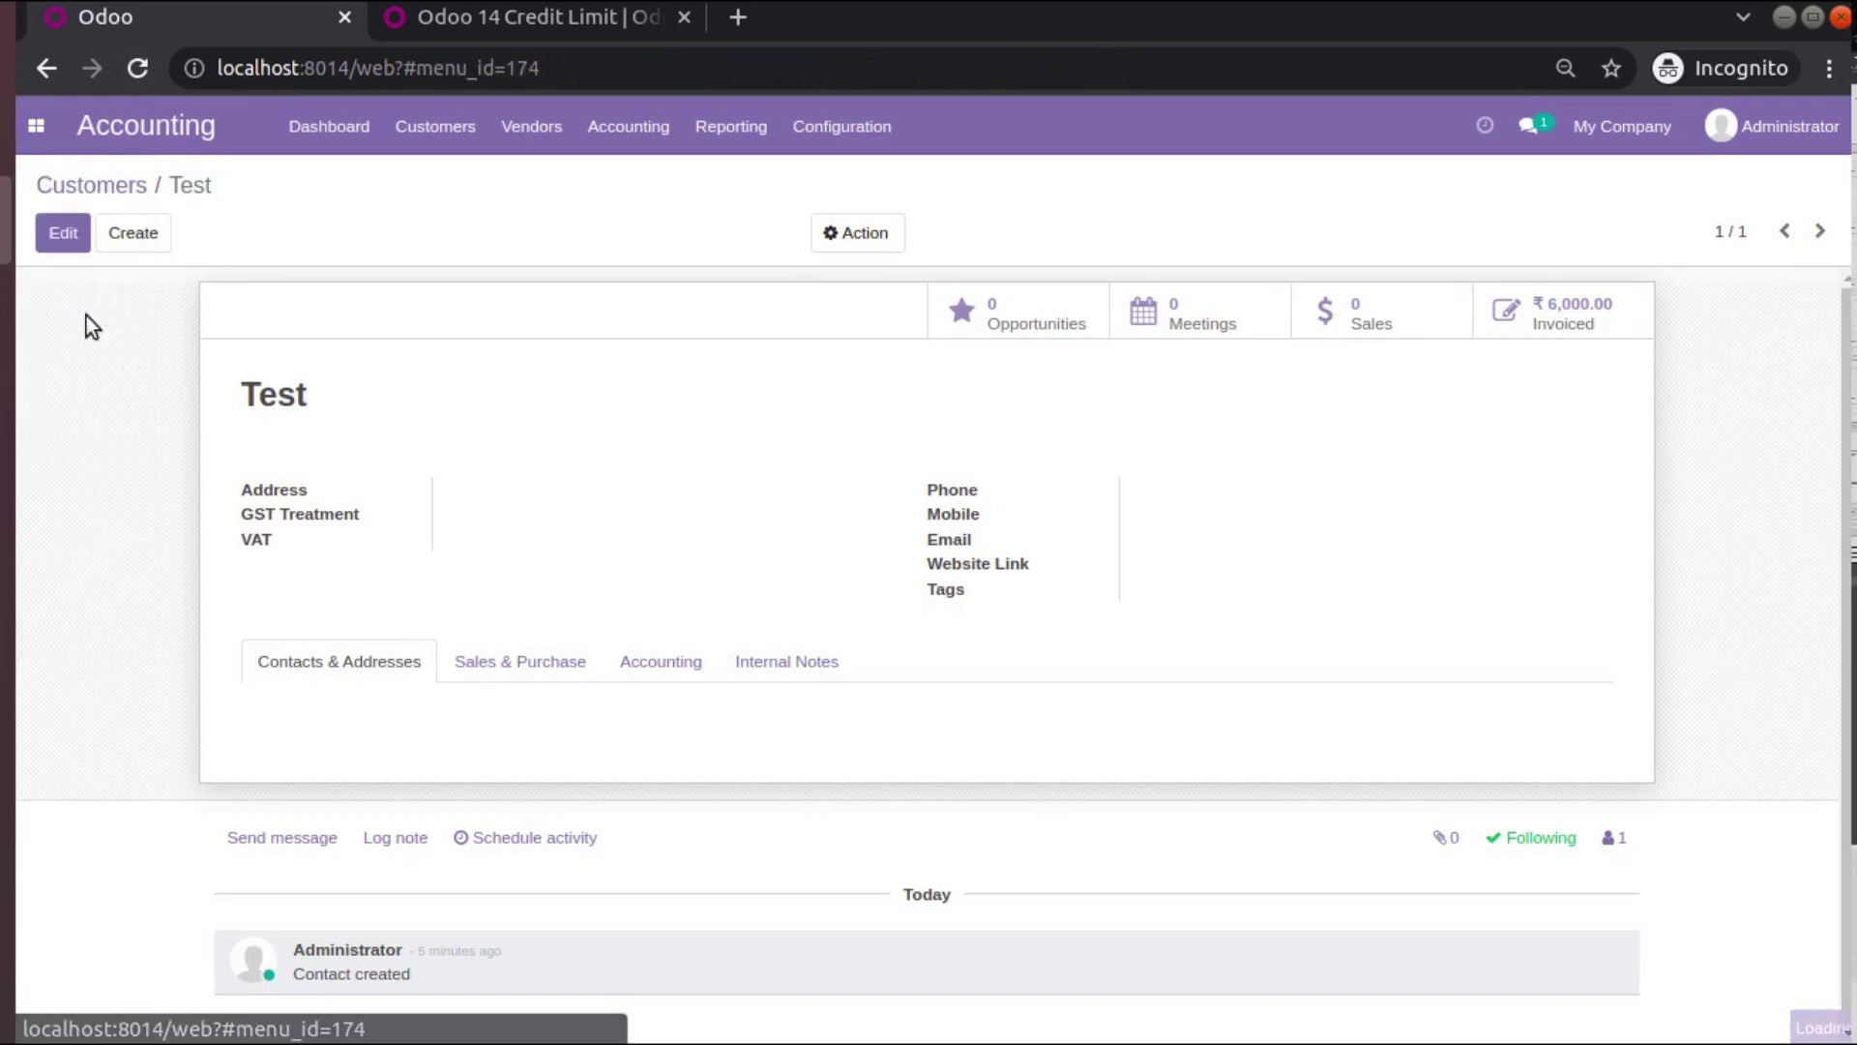
left_click(70, 232)
left_click(524, 516)
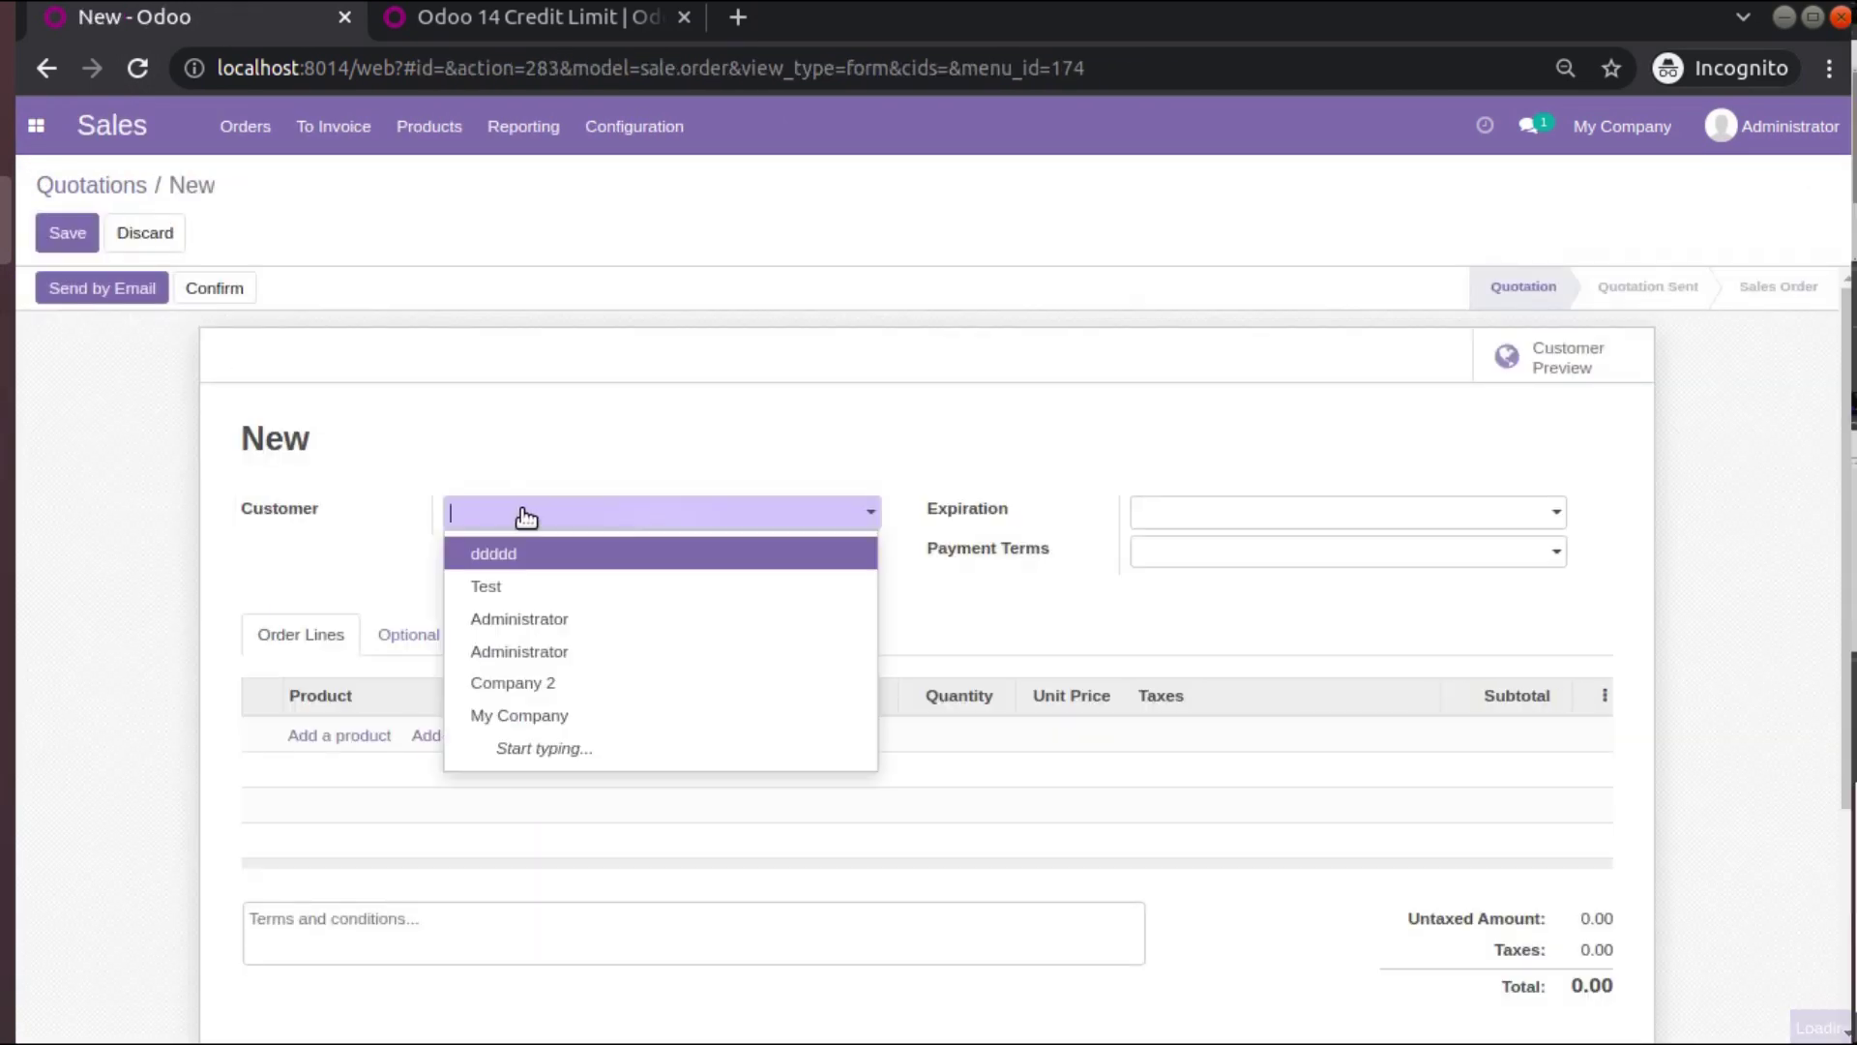
left_click(539, 583)
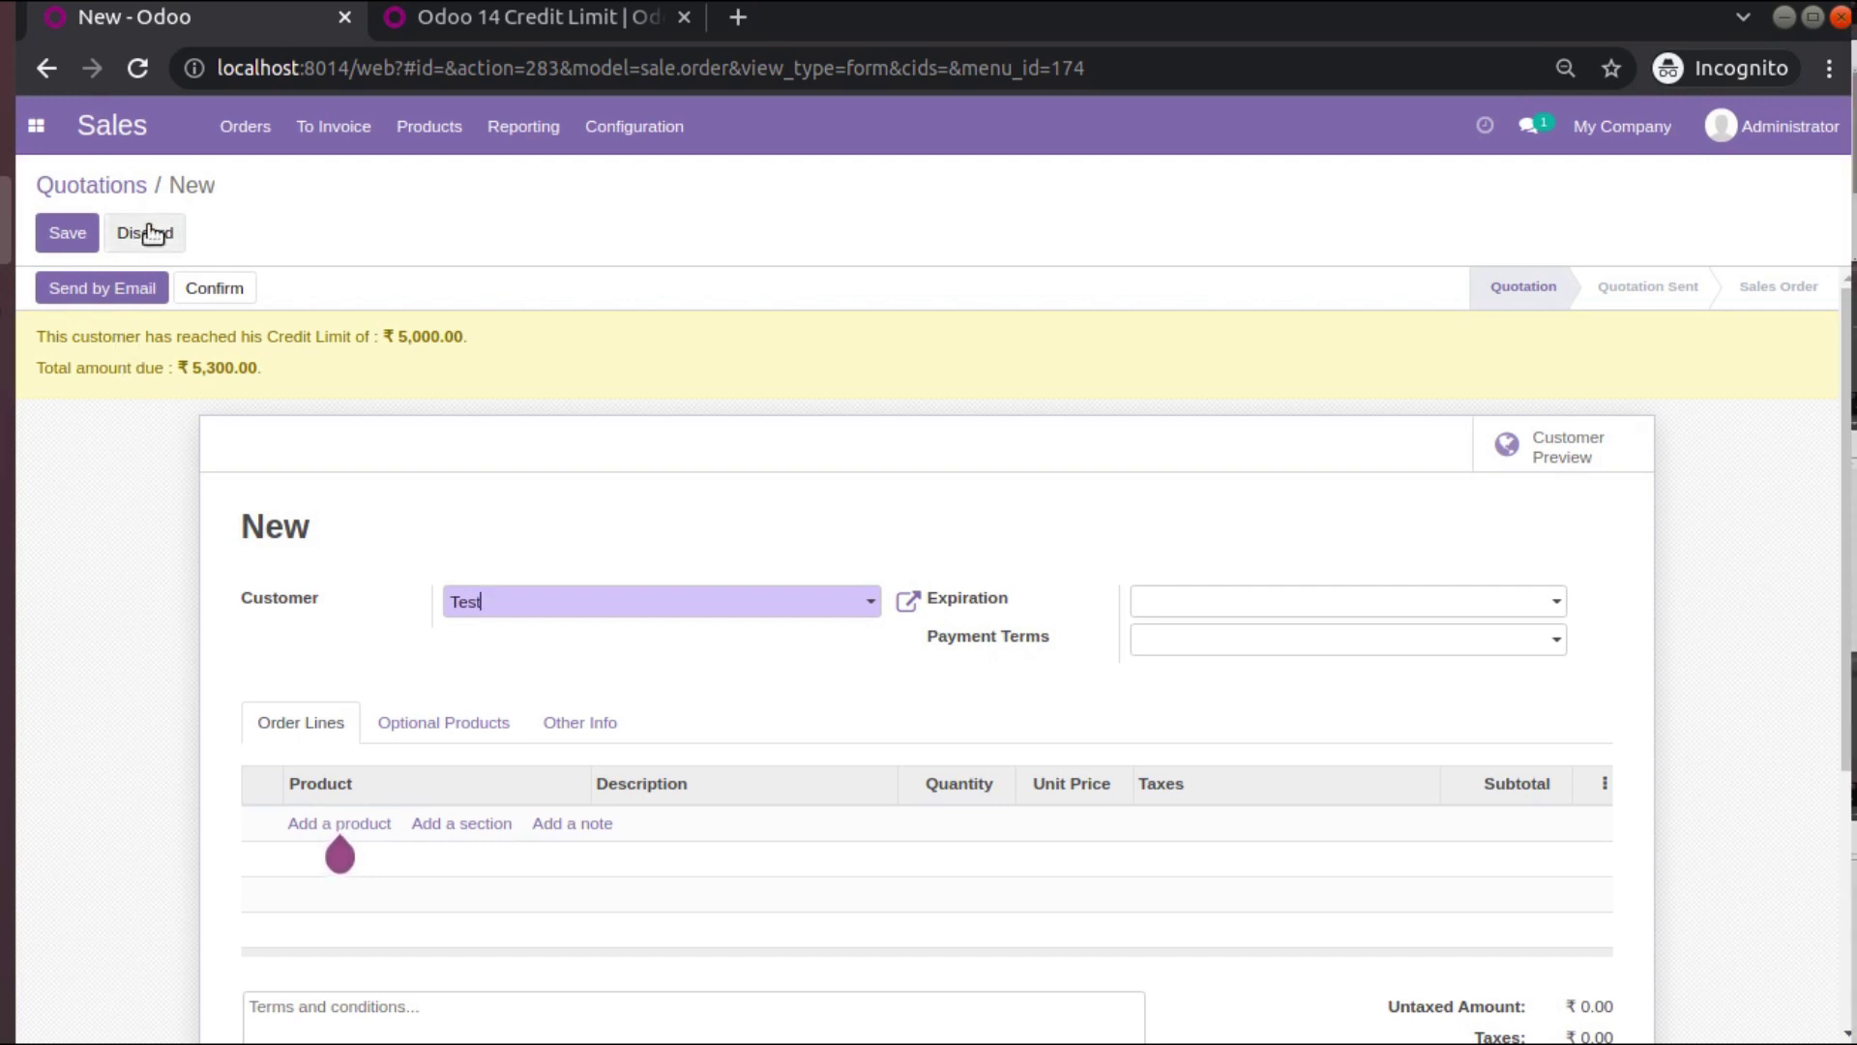
Discard the unsaved quotation and return to the Accounting dashboard.
left_click(36, 141)
left_click(136, 340)
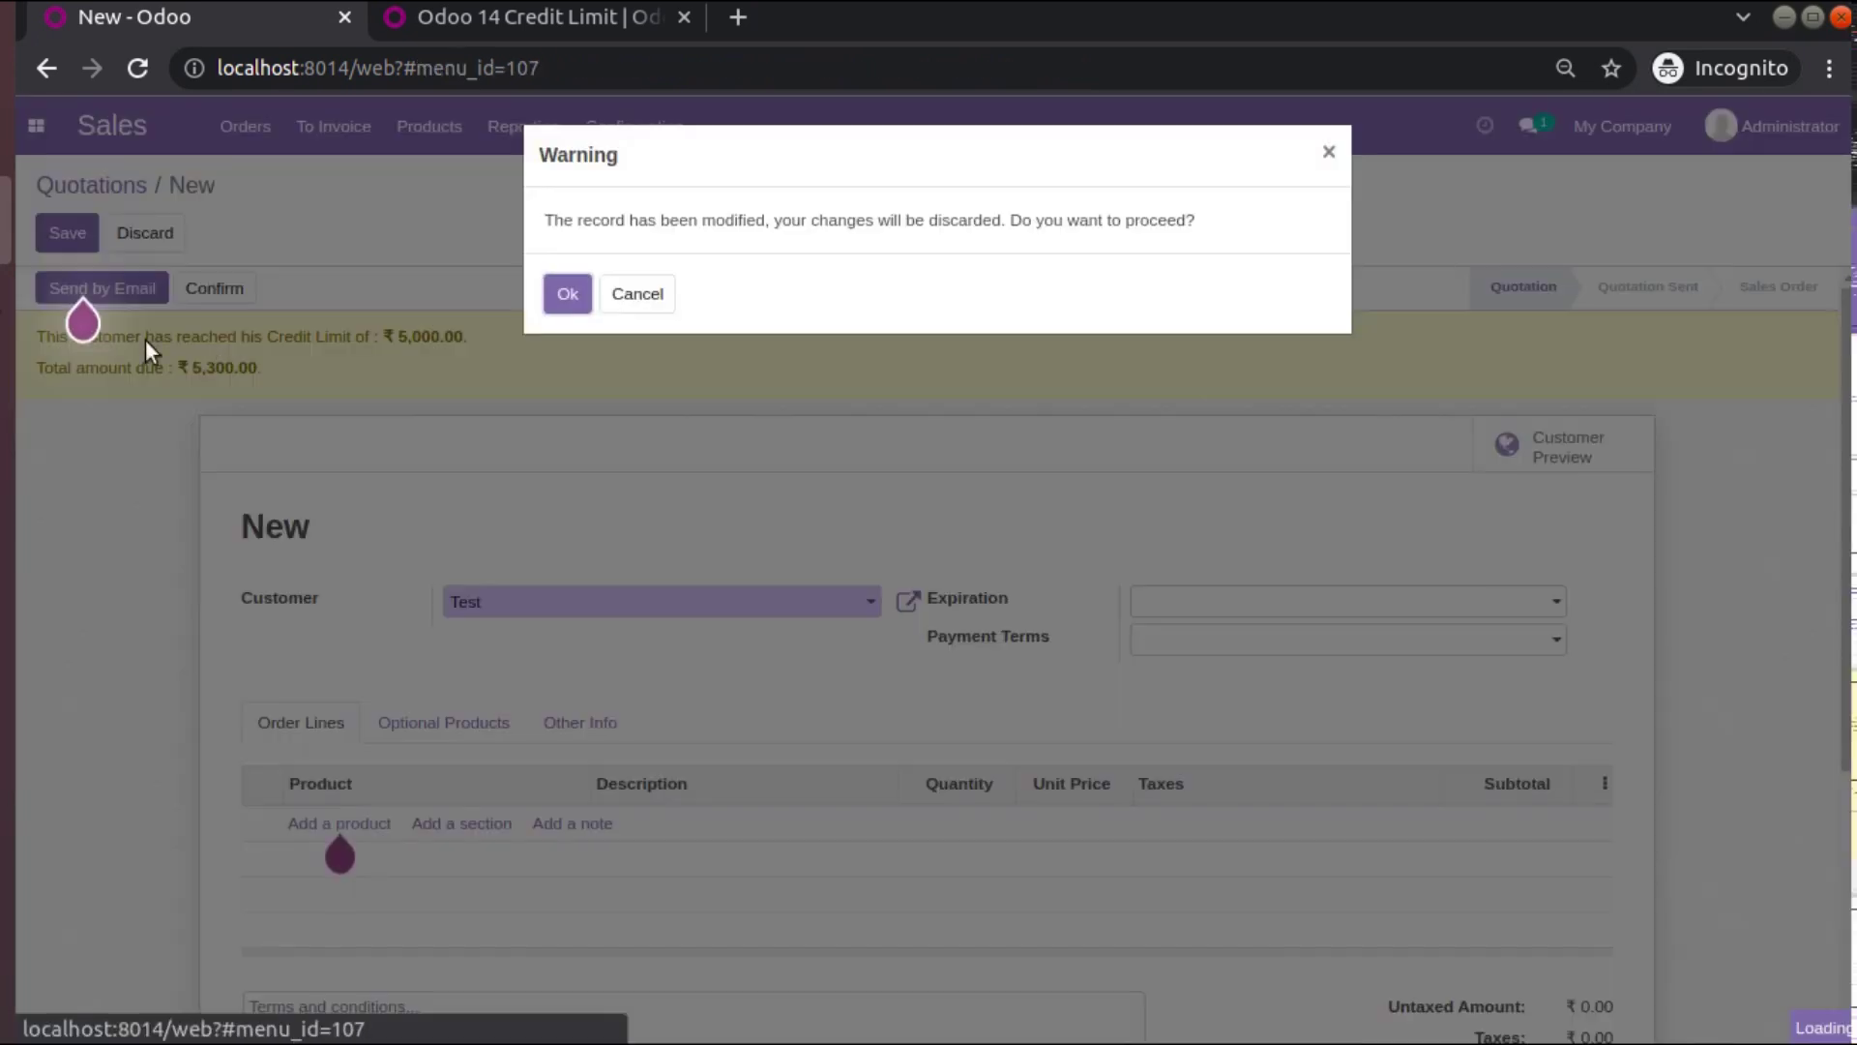
left_click(563, 296)
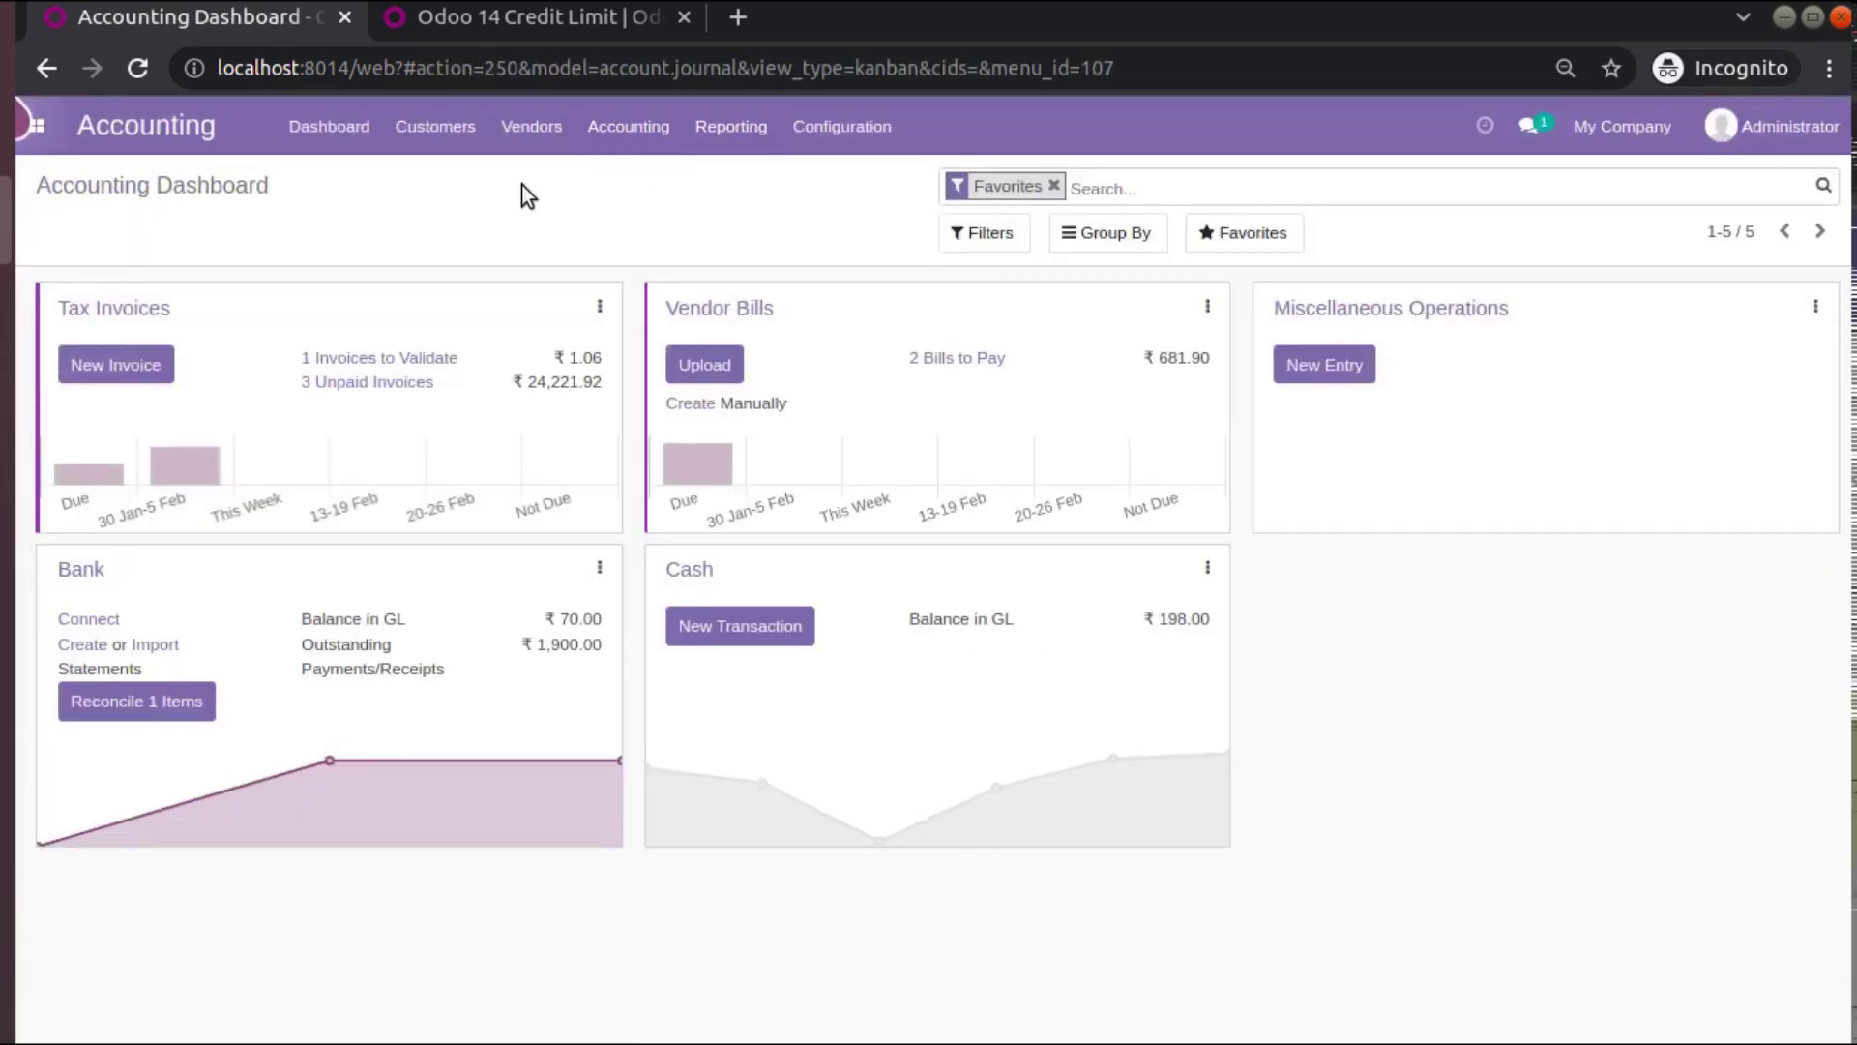
Check the ₹5,000.00 default Sales Credit Limit in Accounting settings.
left_click(818, 145)
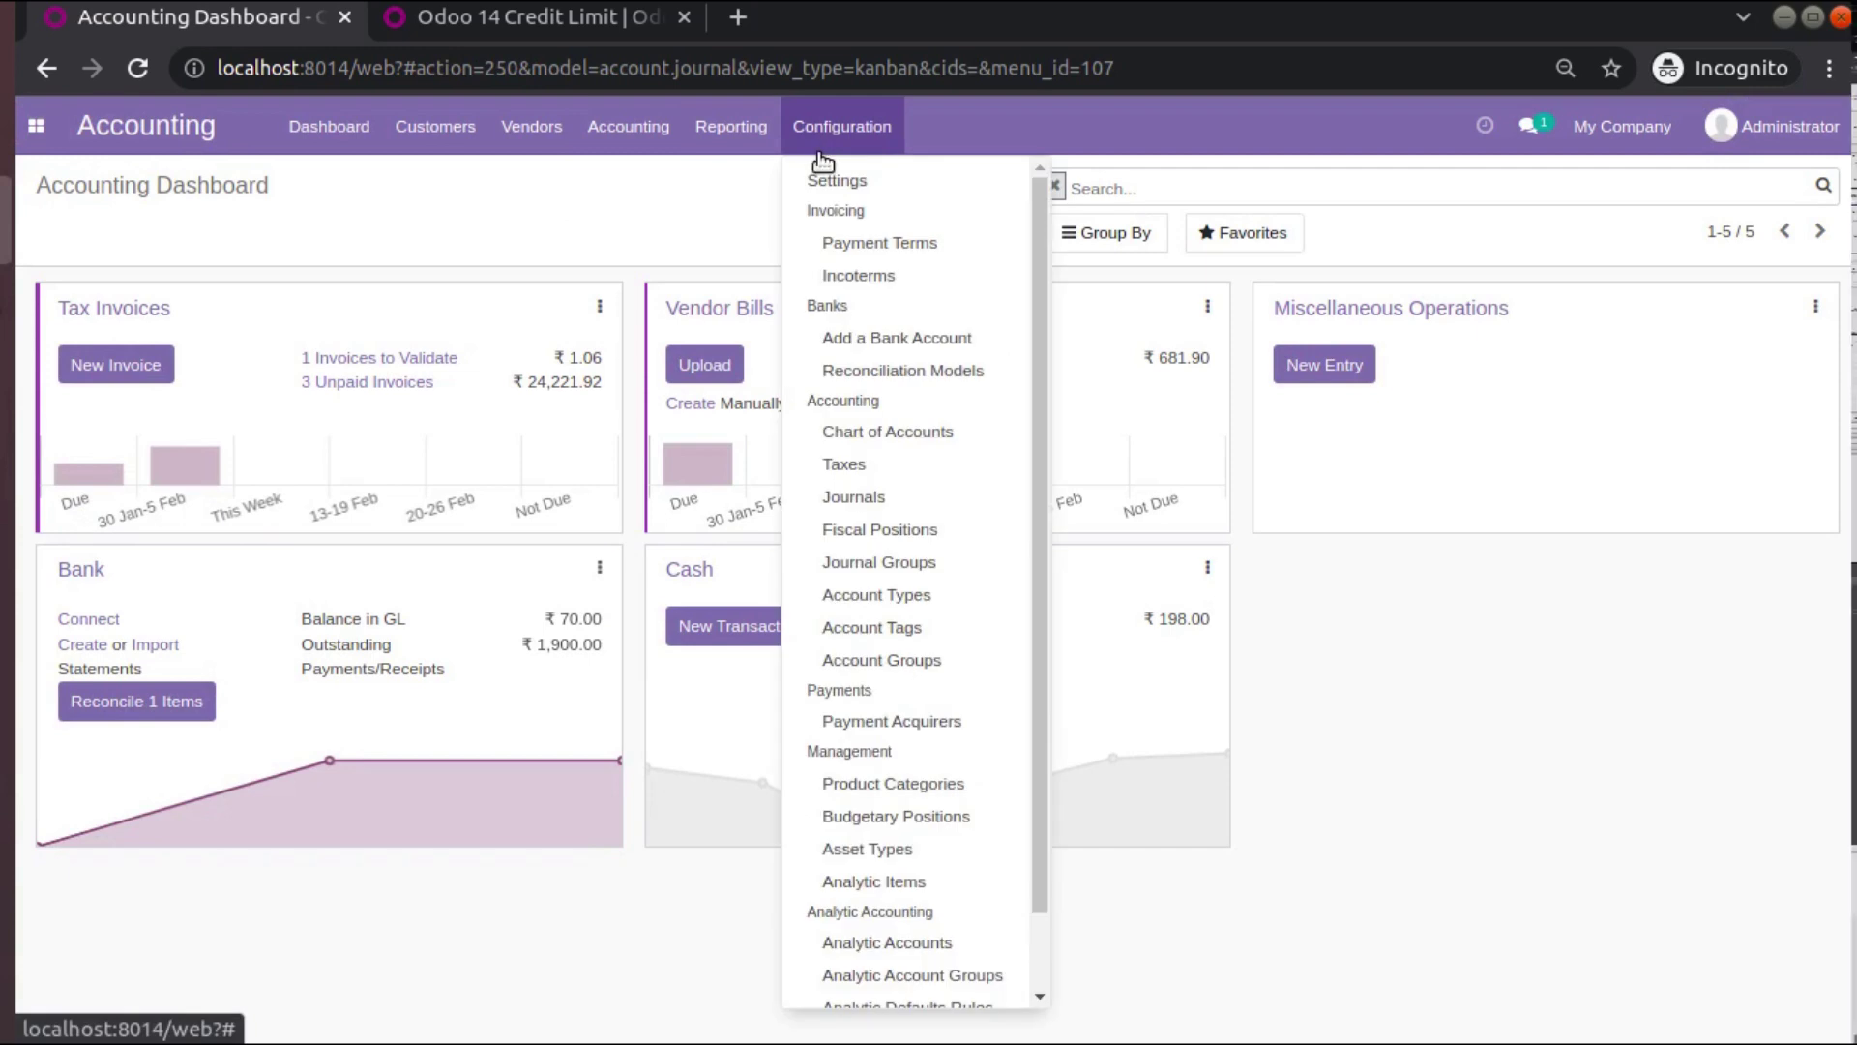
left_click(822, 176)
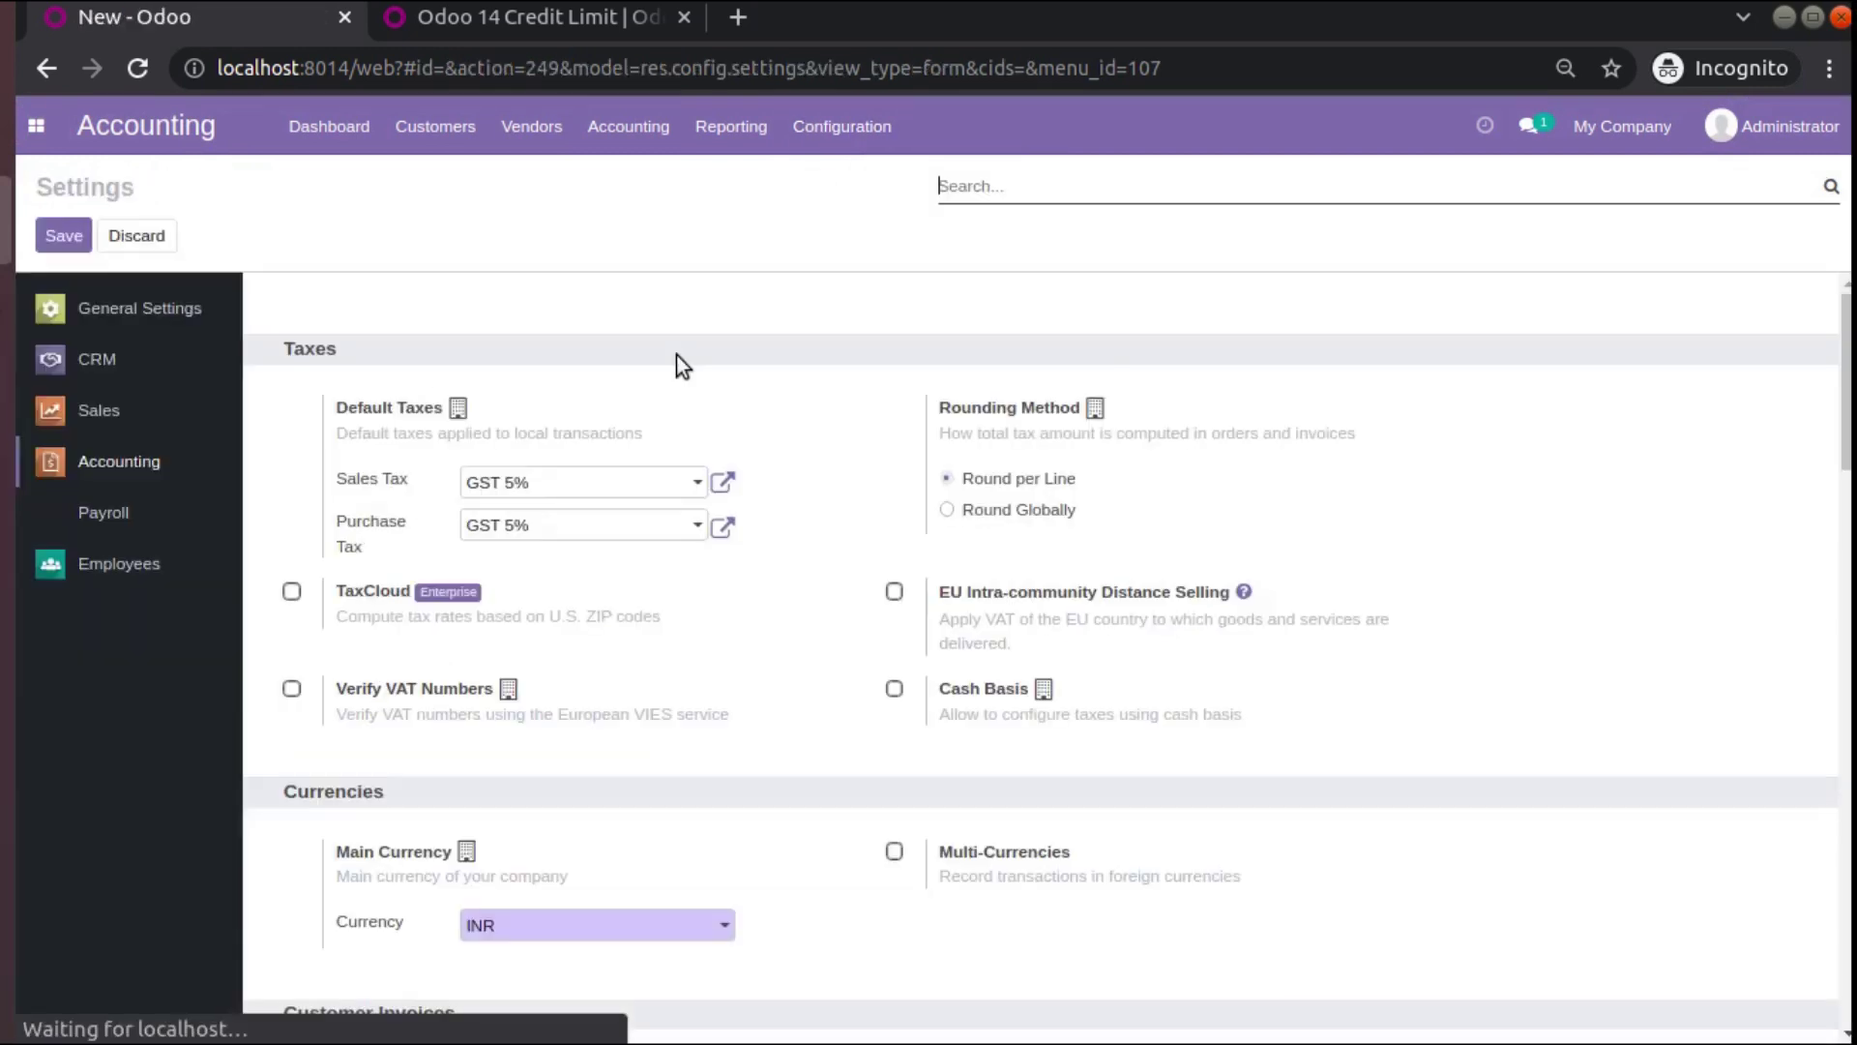
scroll(412, 567, "down", 5)
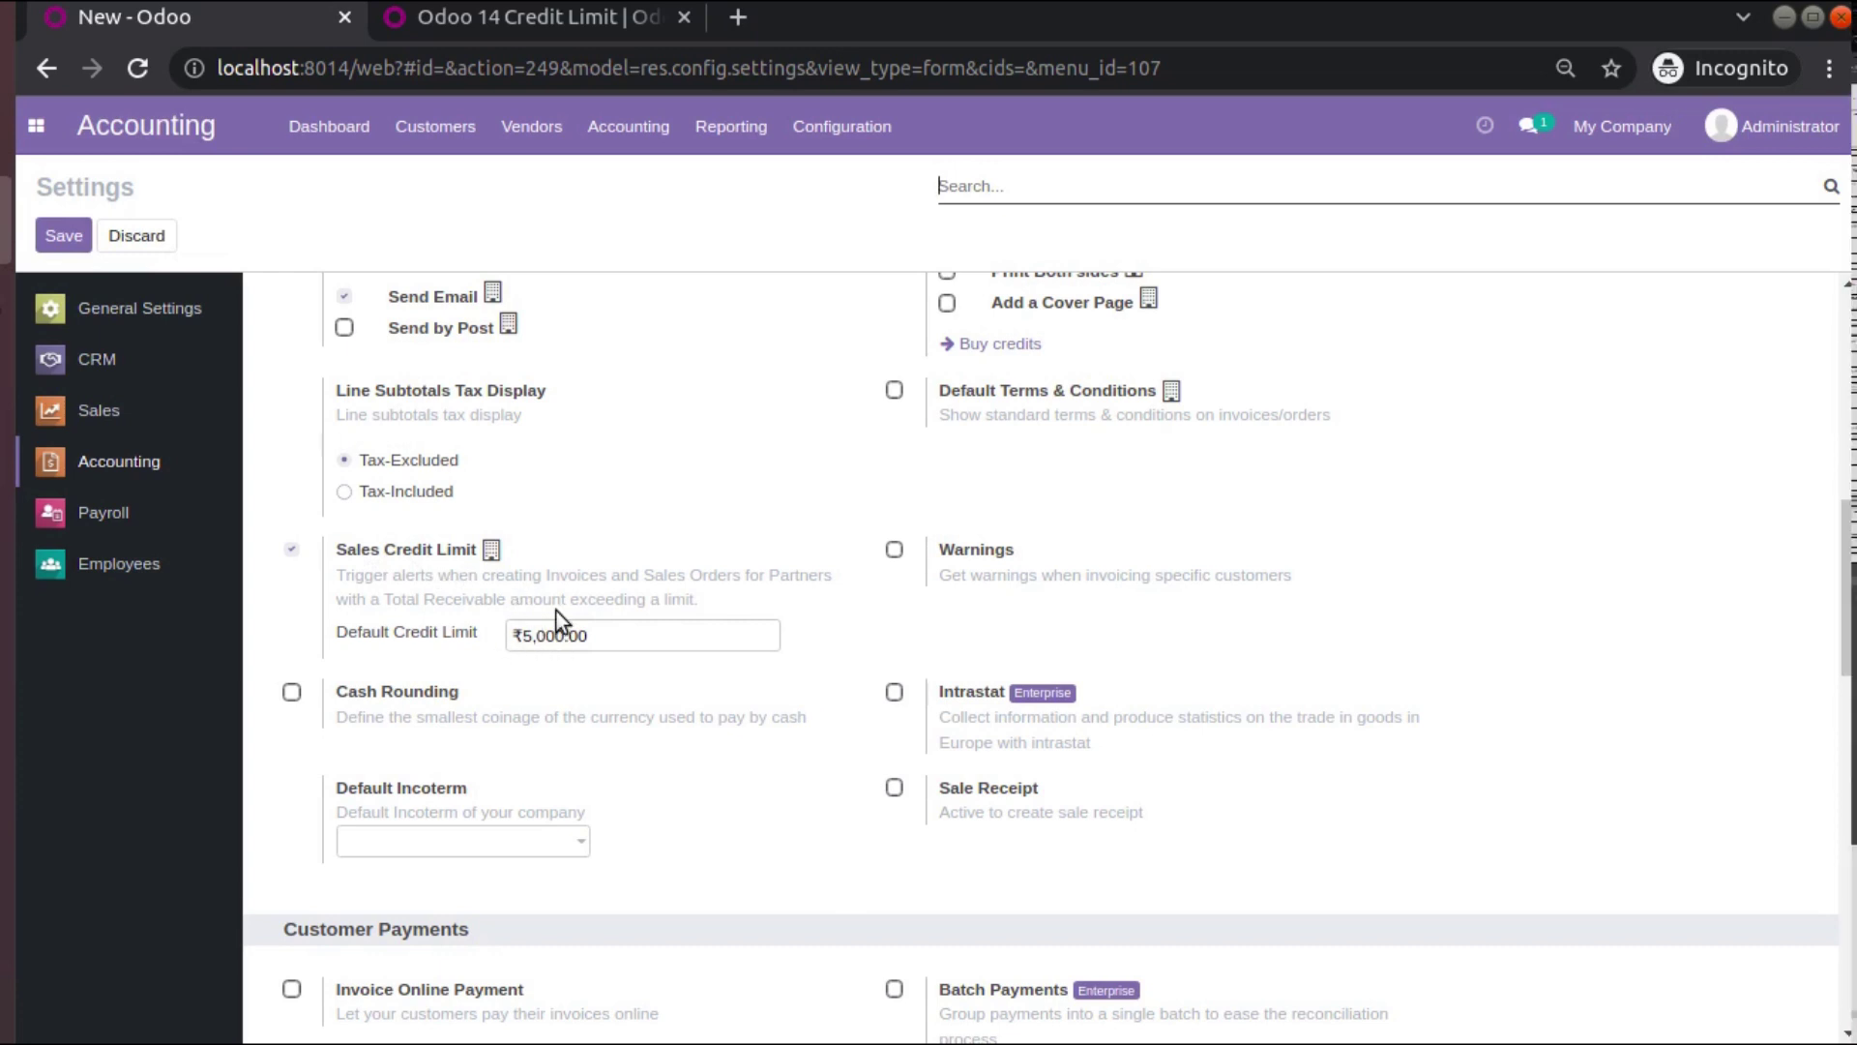
Review Test's ₹5,000.00 credit limit on its Accounting tab, then return to the Odoo 14 Credit Limit module page.
left_click(454, 132)
left_click(477, 310)
left_click(269, 326)
left_click(58, 232)
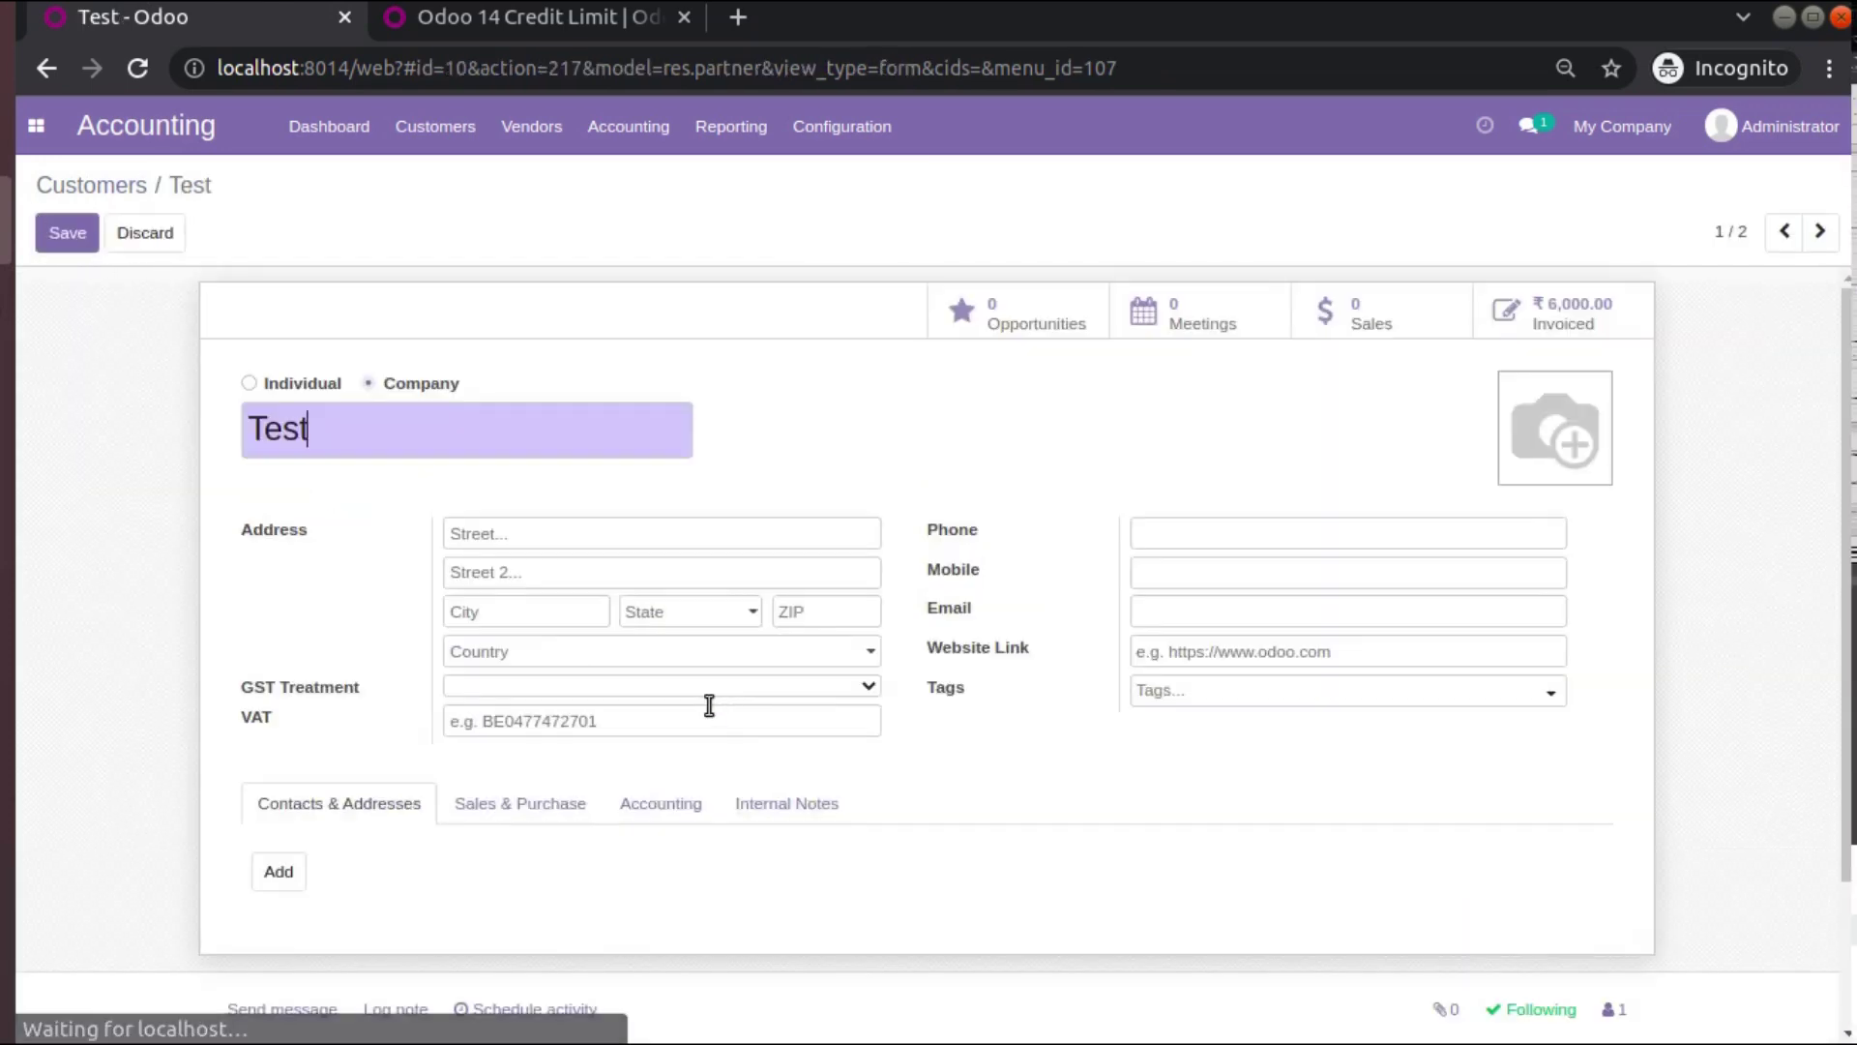
left_click(667, 804)
scroll(608, 741, "down", 7)
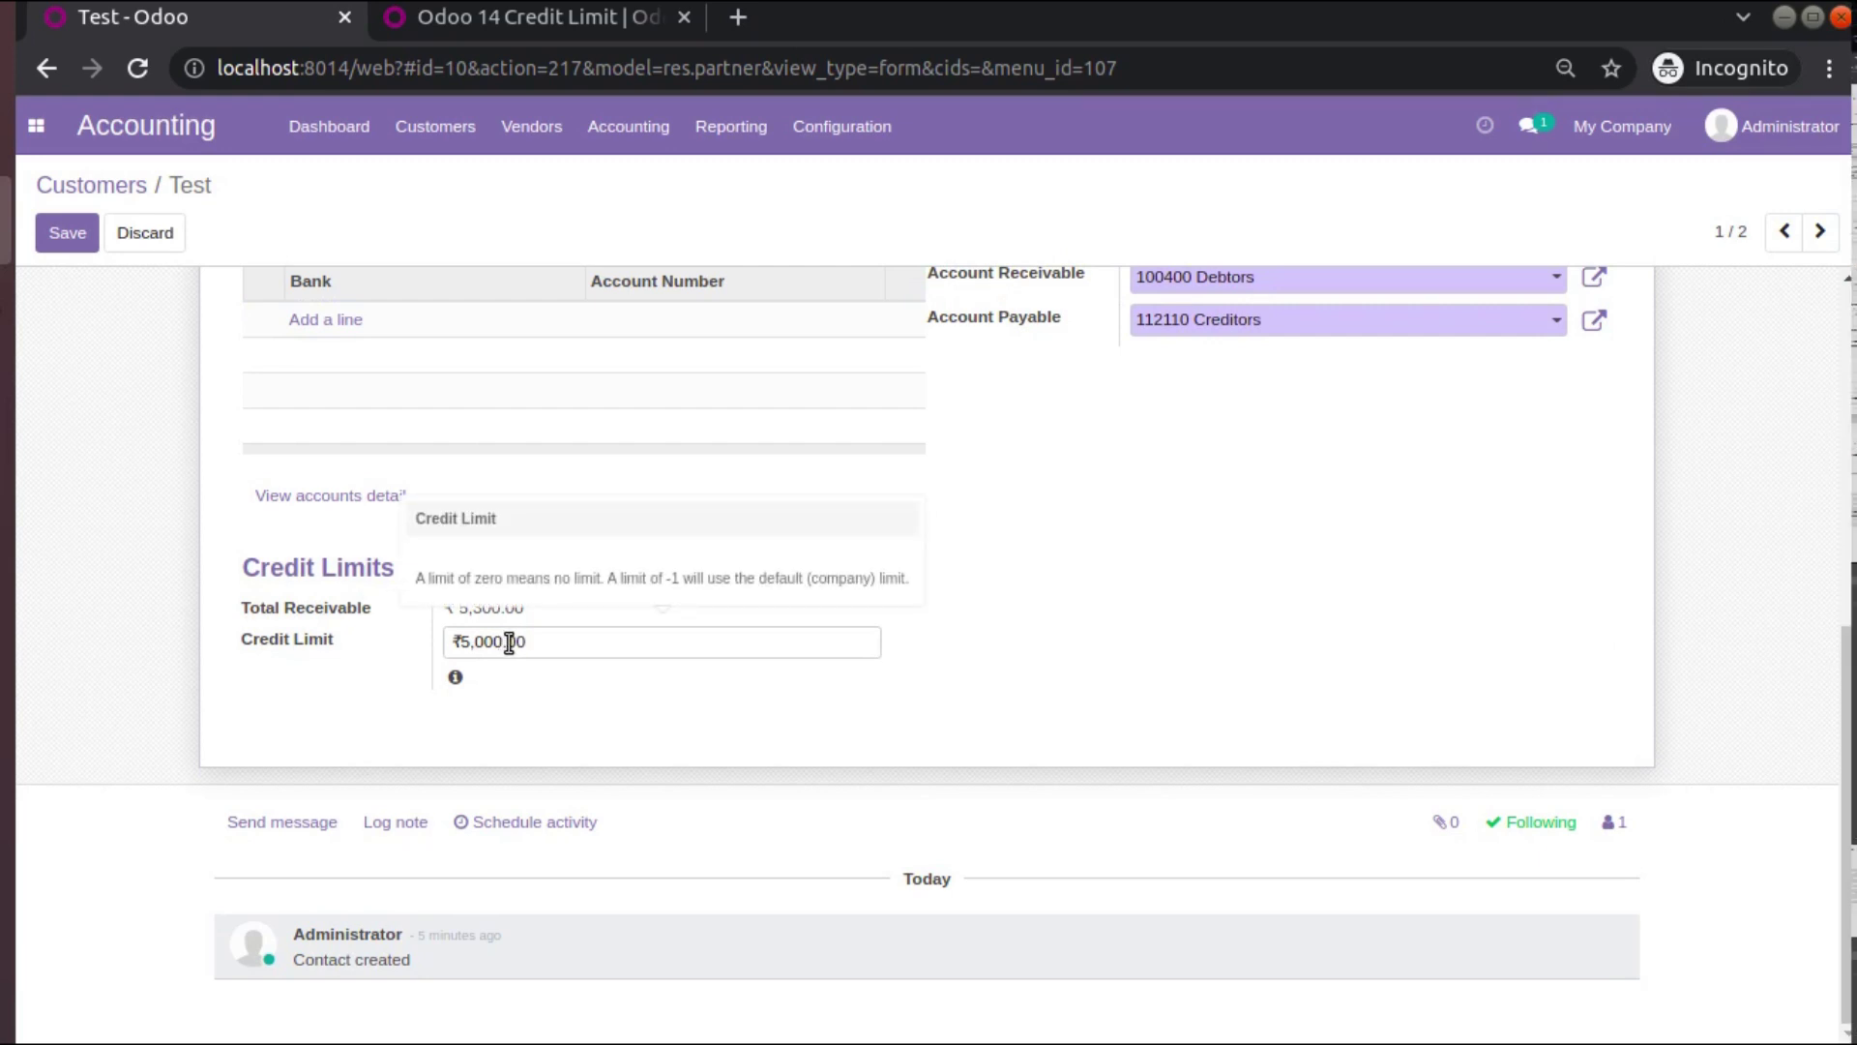
left_click(542, 29)
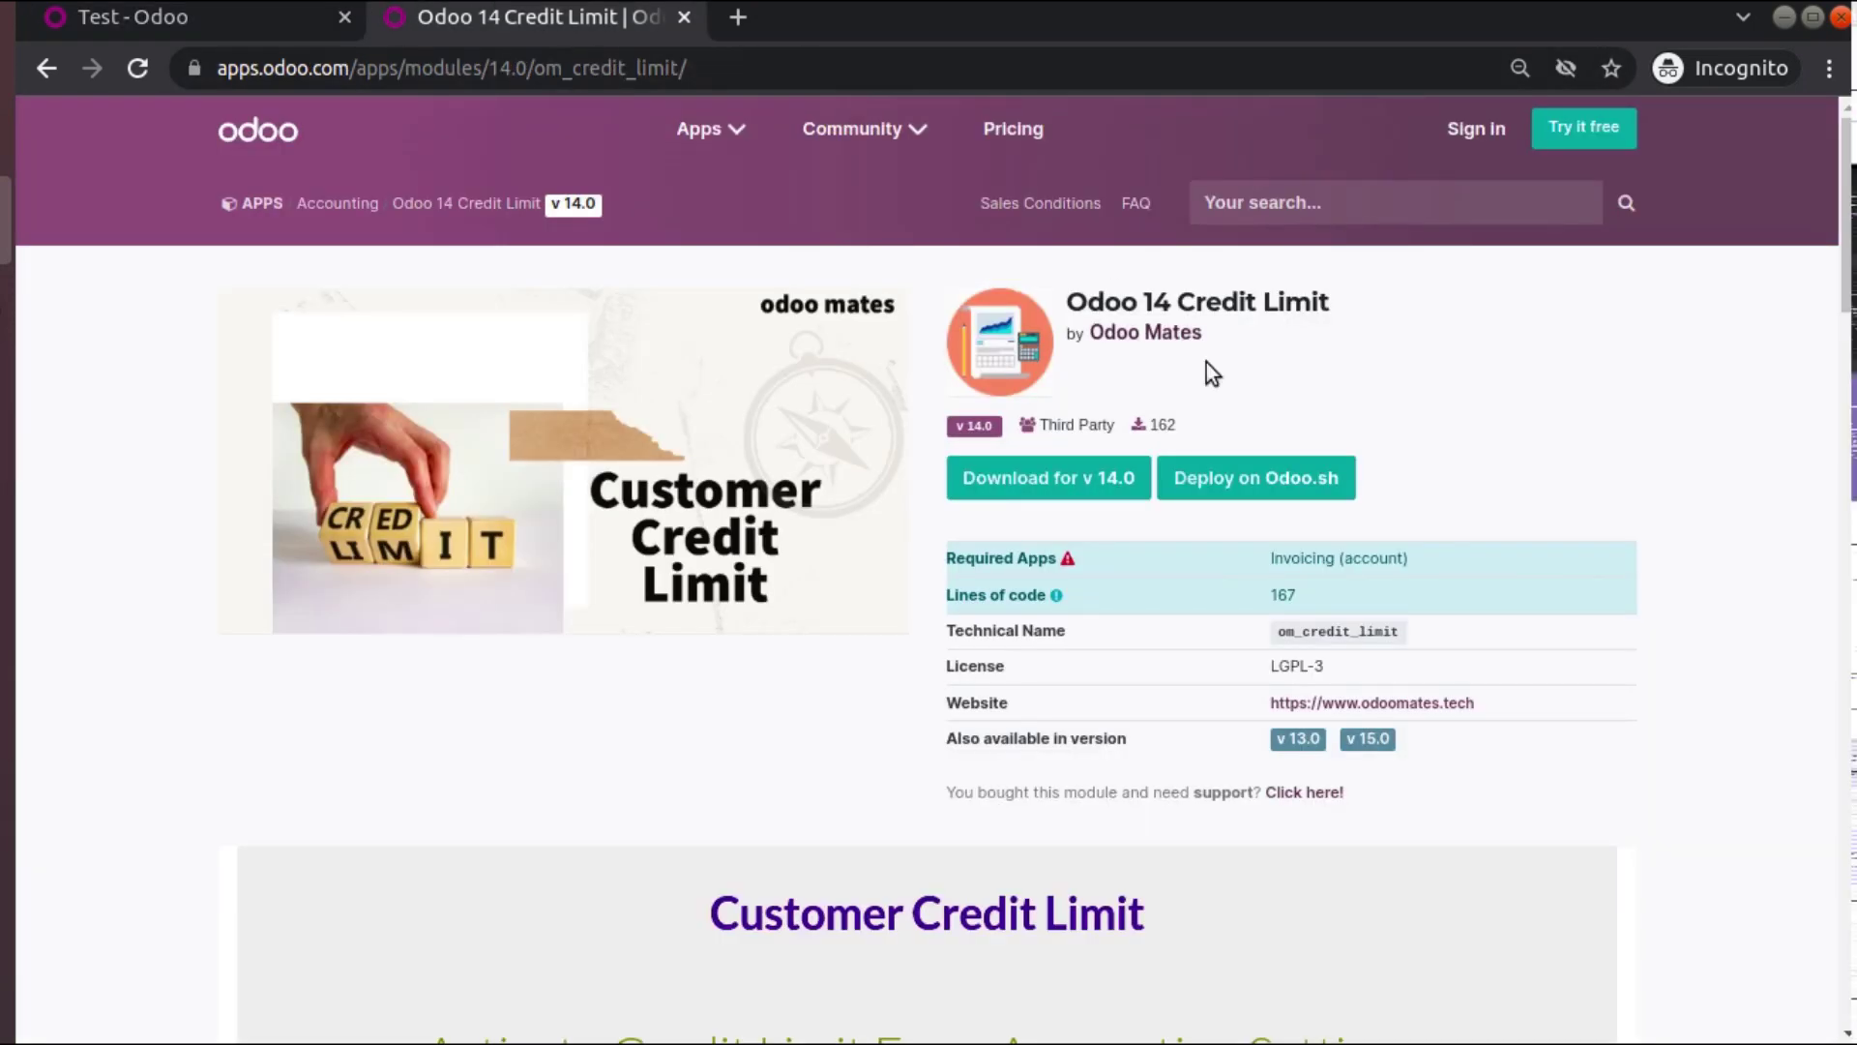